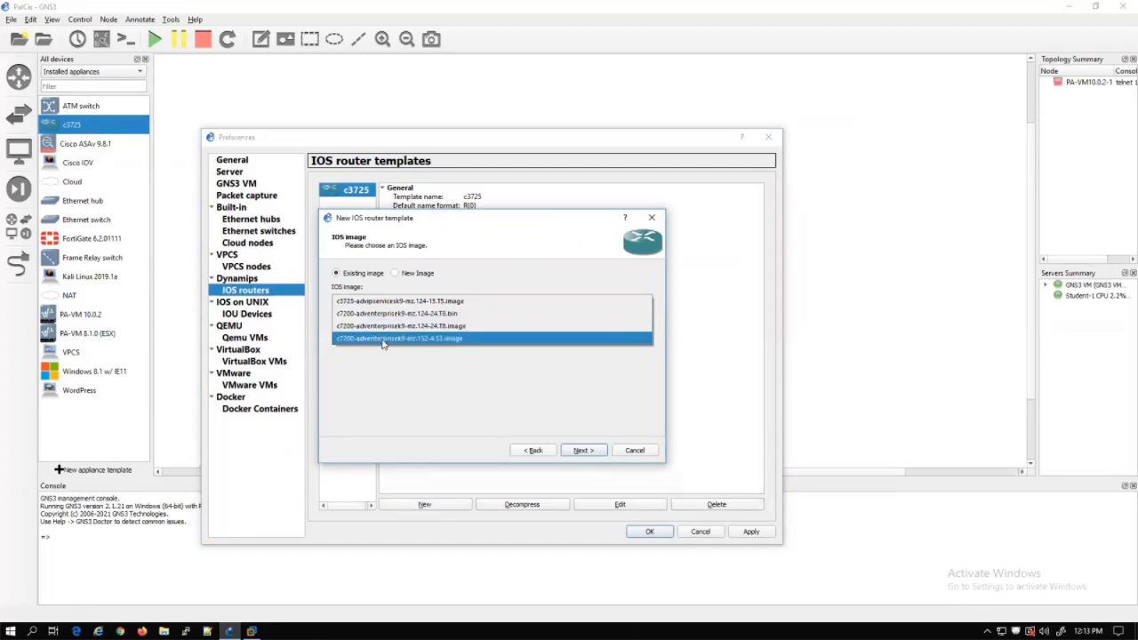
Build a c7200 router template with default name and memory, and PA-GE adapters in slots 1 and 2
{"action": "left_click", "coordinate": [581, 451]}
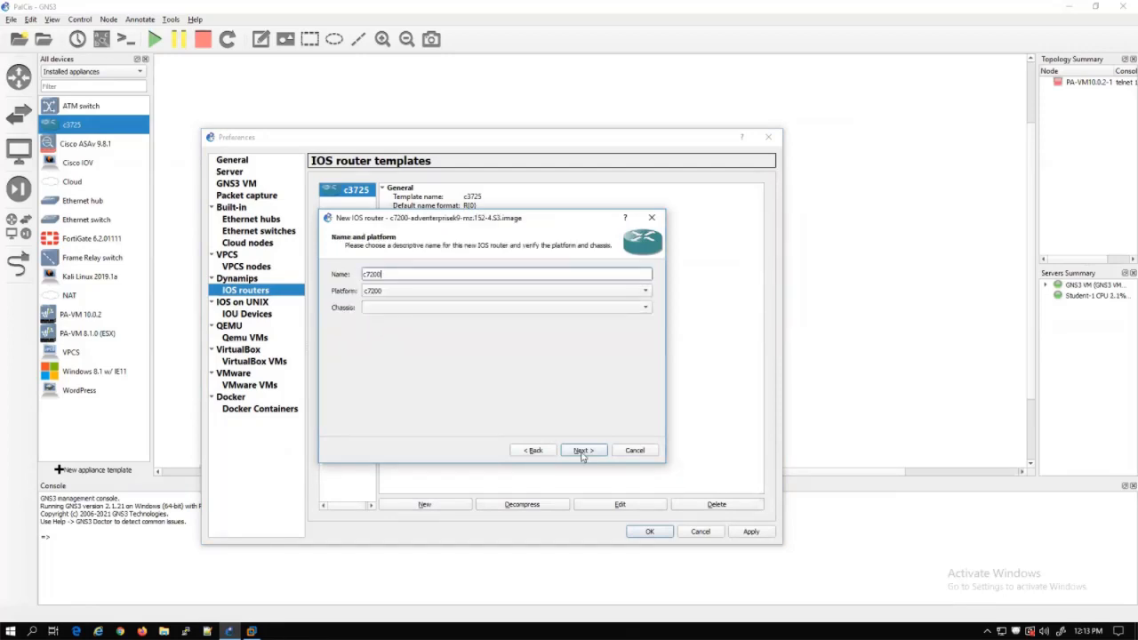
{"action": "left_click", "coordinate": [582, 451]}
{"action": "left_click", "coordinate": [583, 451]}
{"action": "left_click", "coordinate": [454, 292]}
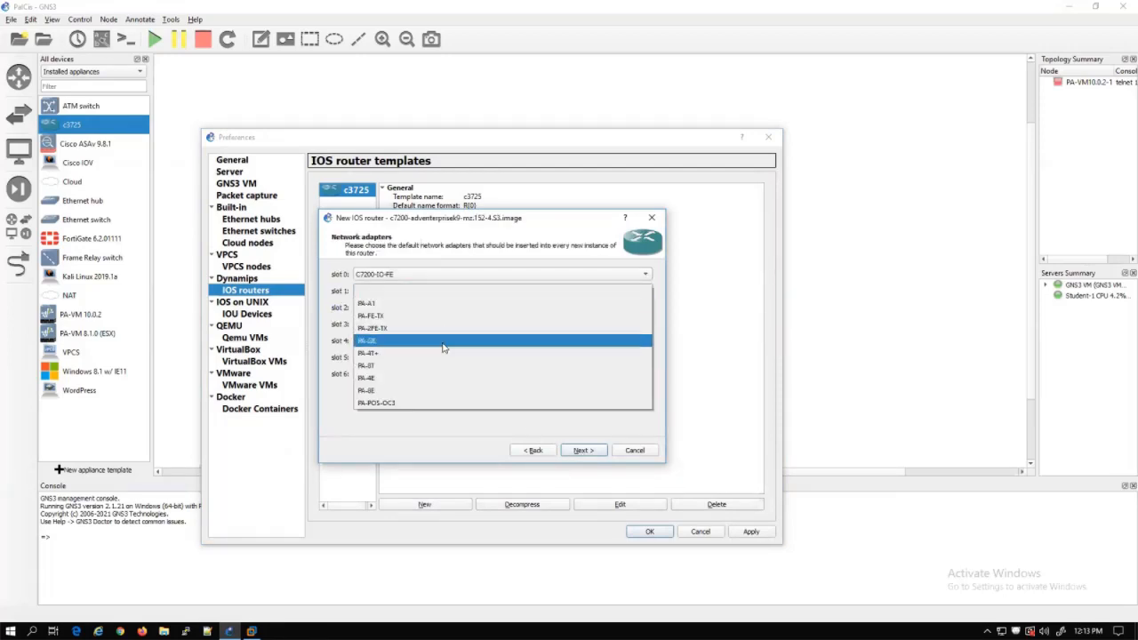
{"action": "left_click", "coordinate": [445, 345]}
{"action": "left_click", "coordinate": [445, 308]}
{"action": "left_click", "coordinate": [431, 360]}
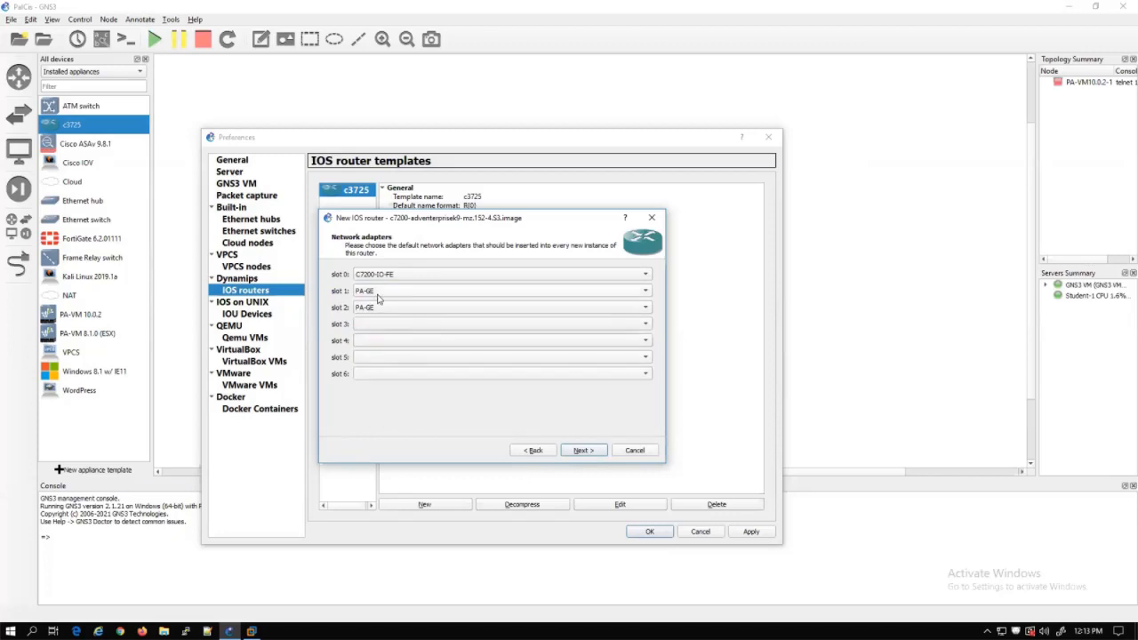
{"action": "left_click", "coordinate": [584, 451]}
Finish the c7200 template, save Preferences, and start the PA-VM firewall node
{"action": "left_click", "coordinate": [583, 451]}
{"action": "left_click", "coordinate": [649, 531]}
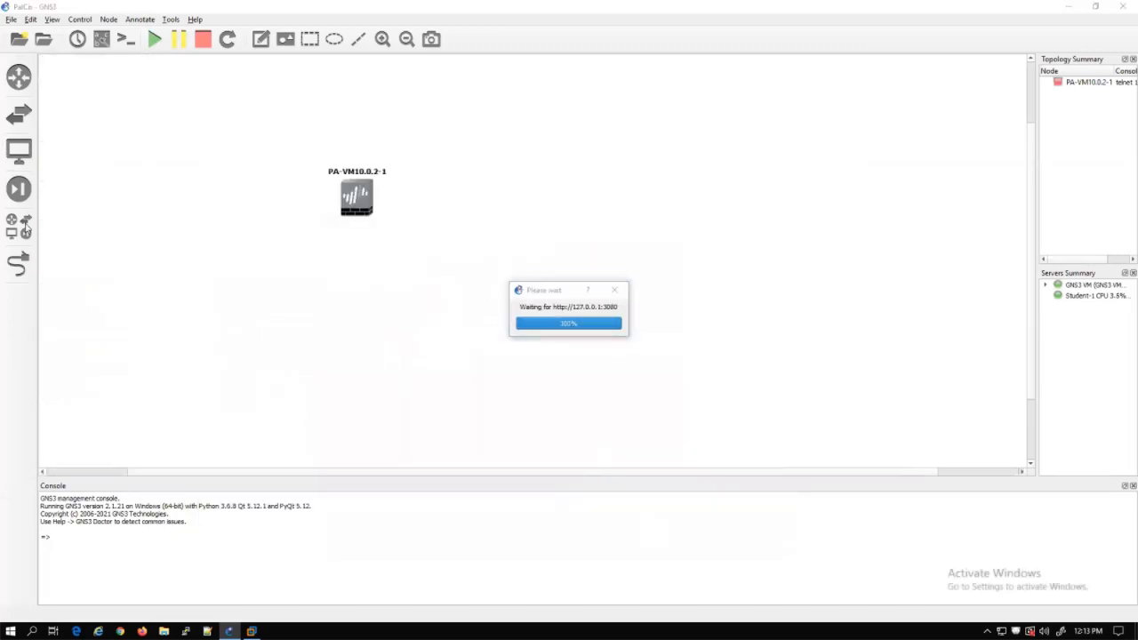
{"action": "left_click", "coordinate": [147, 42]}
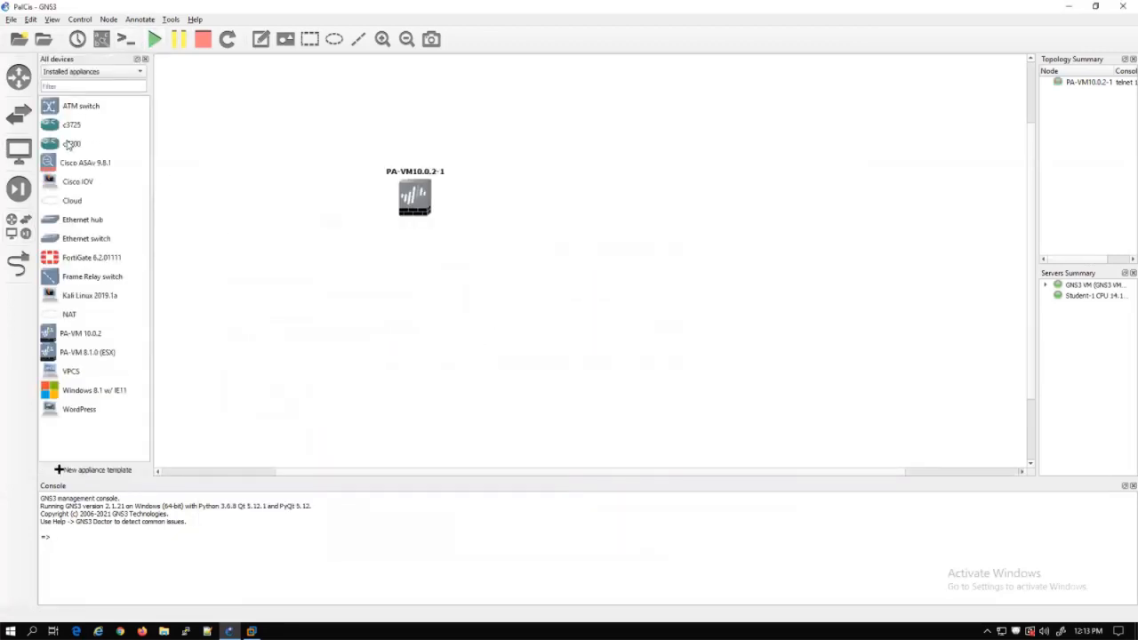
Place c7200 router R1 and link PA-VM ethernet1/1 to R1 GigabitEthernet1/0
{"action": "left_click_drag", "start_coordinate": [71, 143], "coordinate": [720, 215]}
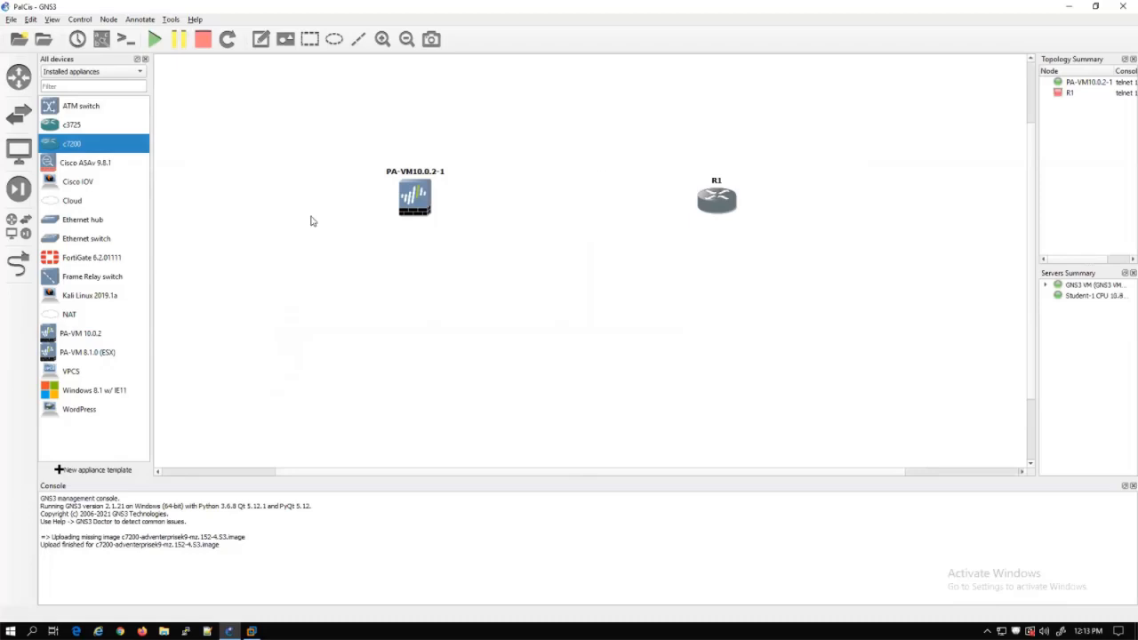
{"action": "left_click", "coordinate": [17, 262]}
{"action": "left_click", "coordinate": [414, 197]}
{"action": "left_click", "coordinate": [449, 210]}
{"action": "left_click", "coordinate": [708, 208]}
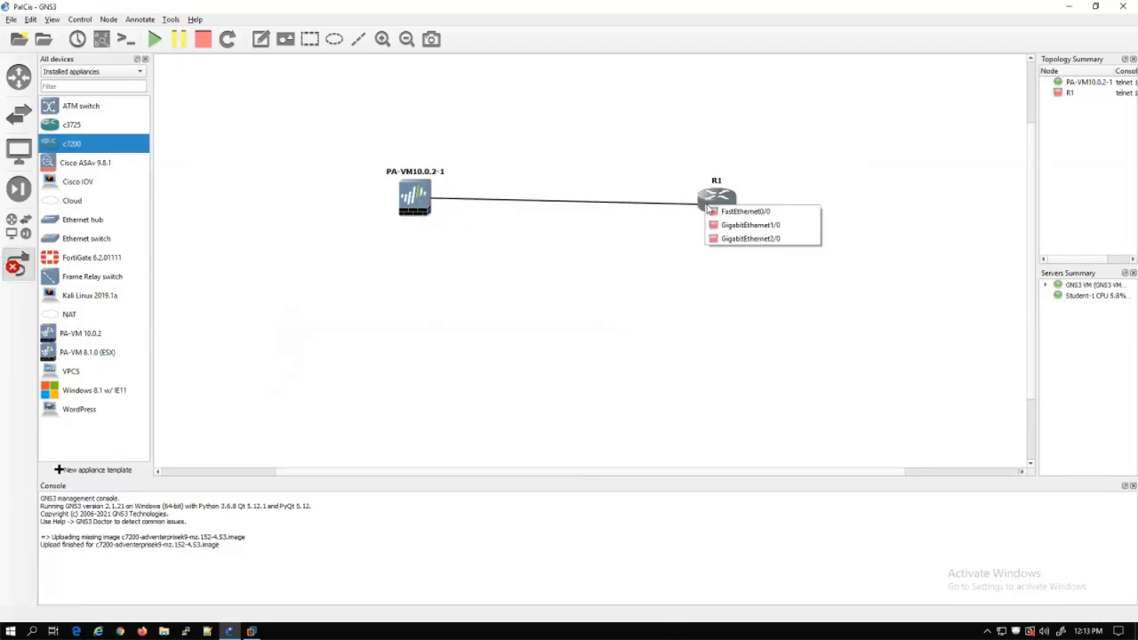
{"action": "left_click", "coordinate": [743, 229]}
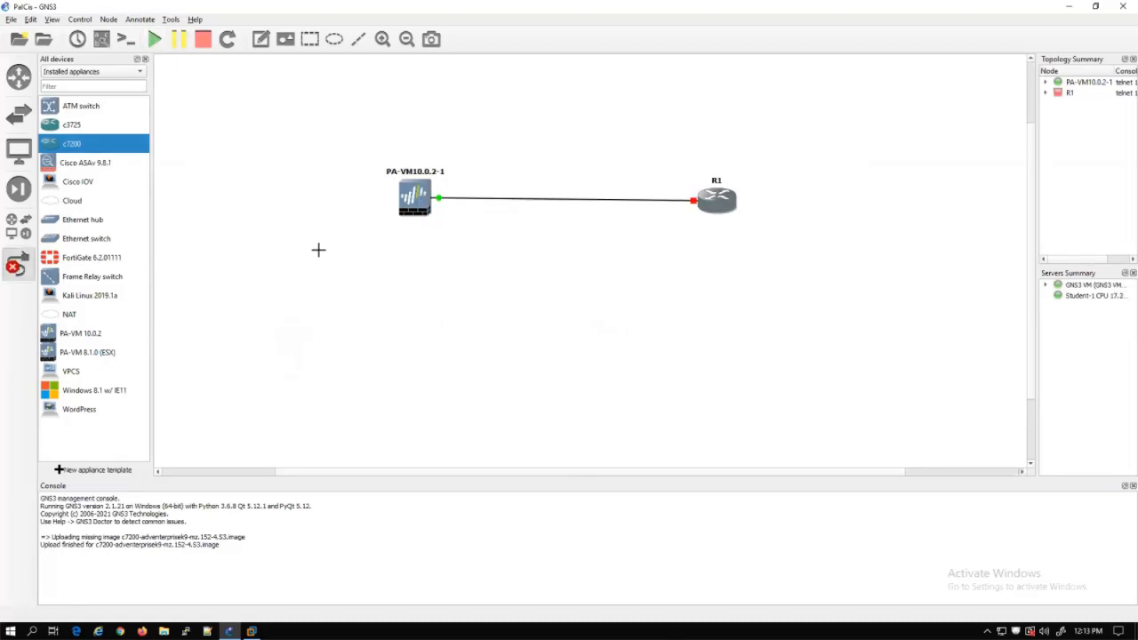
{"action": "left_click", "coordinate": [32, 271]}
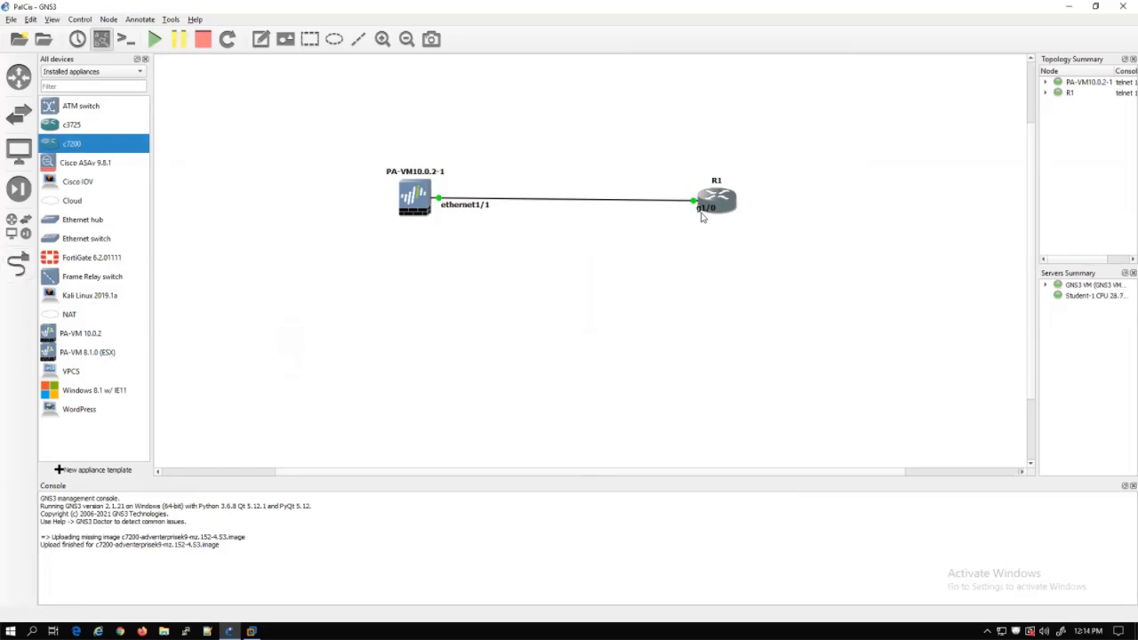
{"action": "left_click_drag", "start_coordinate": [704, 208], "coordinate": [681, 211]}
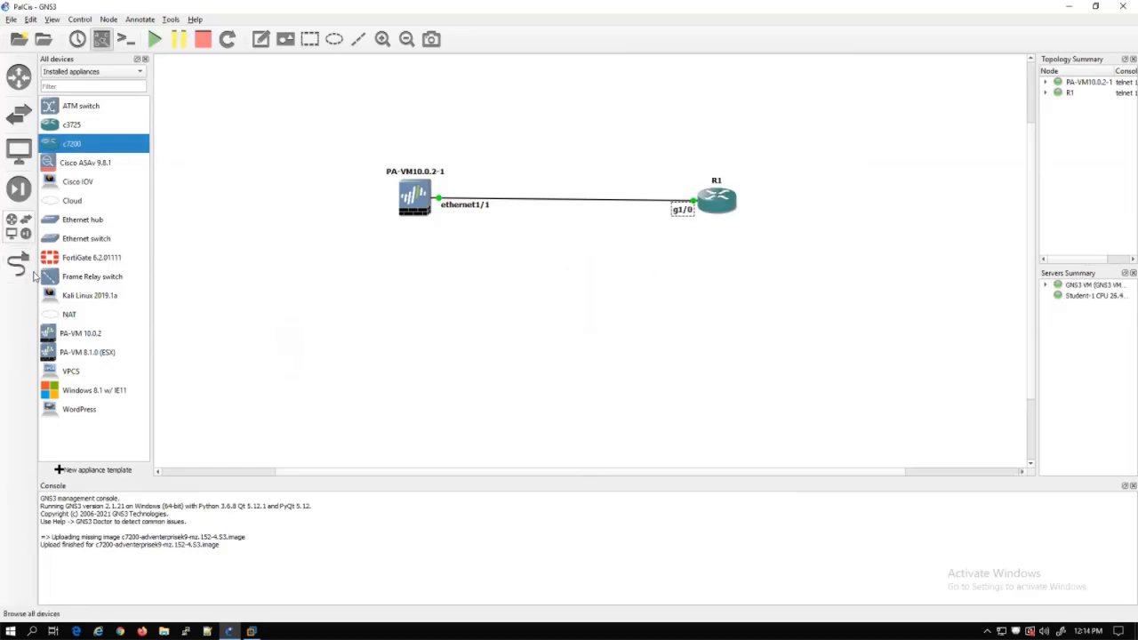
{"action": "left_click", "coordinate": [25, 234]}
Filter the device list to Installed & Available appliances and search for 'we'
{"action": "left_click", "coordinate": [25, 233]}
{"action": "left_click", "coordinate": [86, 71]}
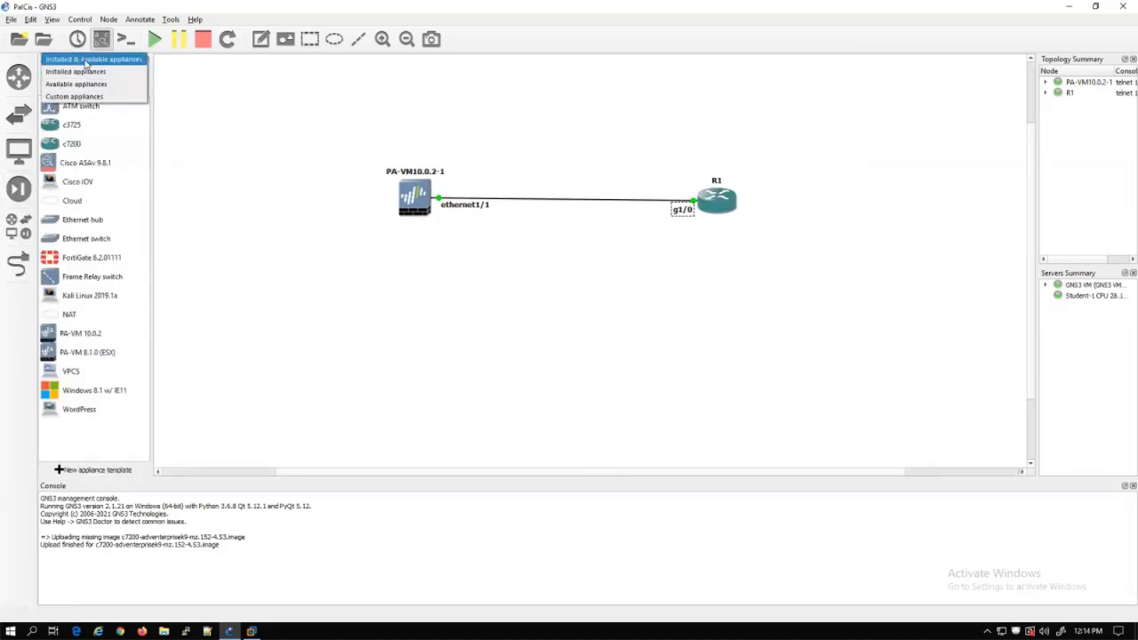
{"action": "left_click", "coordinate": [86, 60]}
{"action": "left_click", "coordinate": [77, 86]}
{"action": "type", "text": "we"}
Install the webterm appliance on the GNS3 VM and place webterm-1 below-left of the firewall
{"action": "double_click", "coordinate": [73, 146]}
{"action": "left_click", "coordinate": [681, 439]}
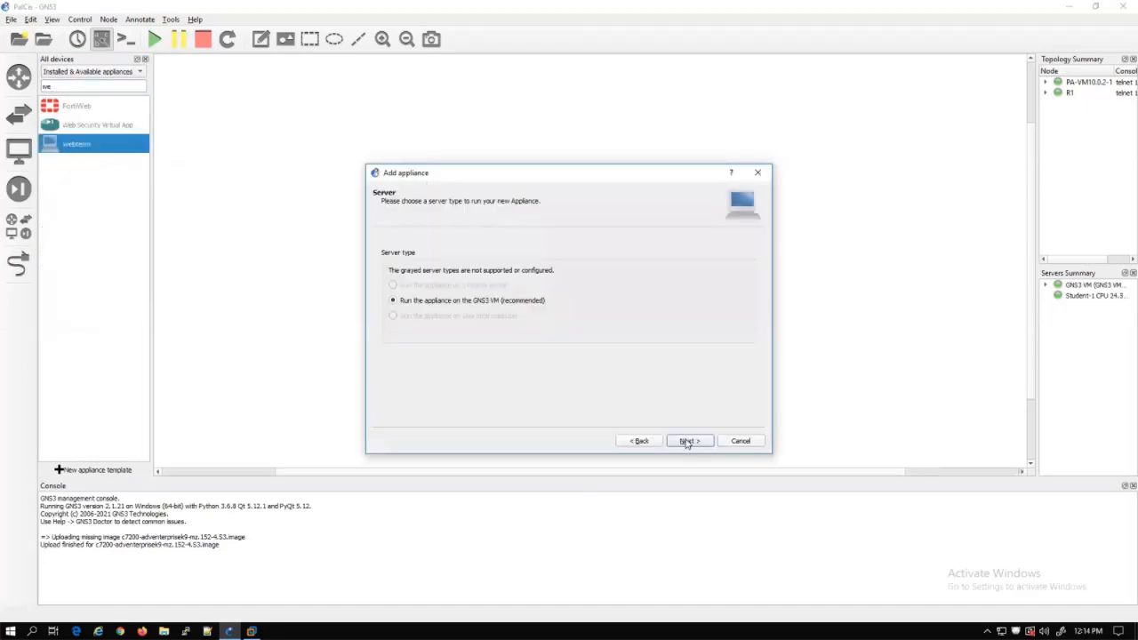
{"action": "left_click", "coordinate": [682, 439]}
{"action": "left_click", "coordinate": [587, 333]}
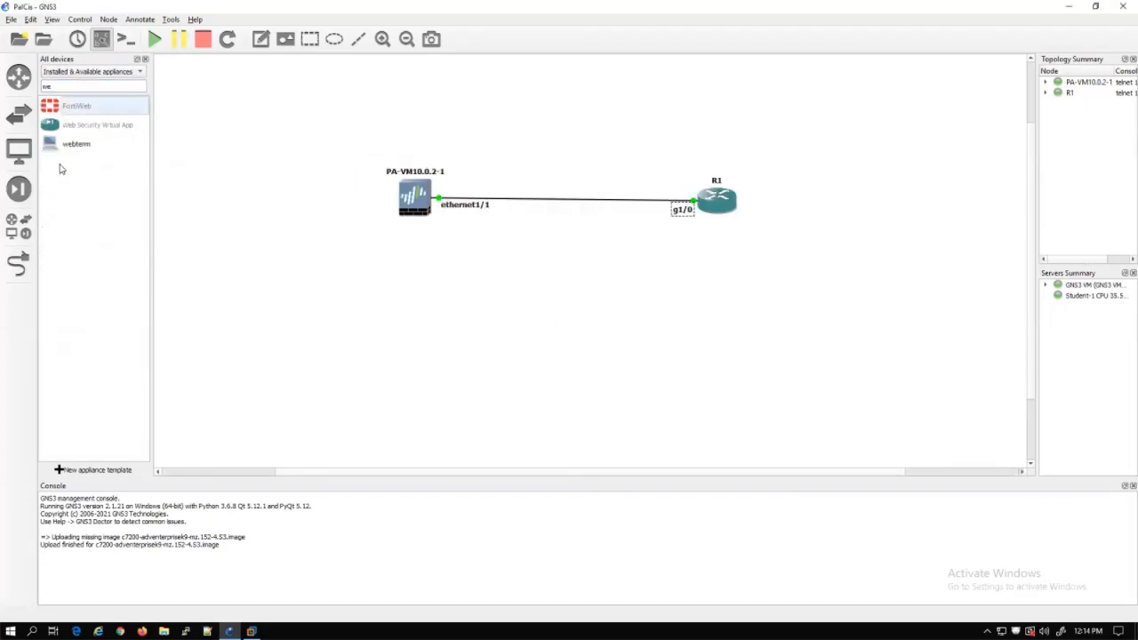
{"action": "left_click_drag", "start_coordinate": [77, 143], "coordinate": [427, 330]}
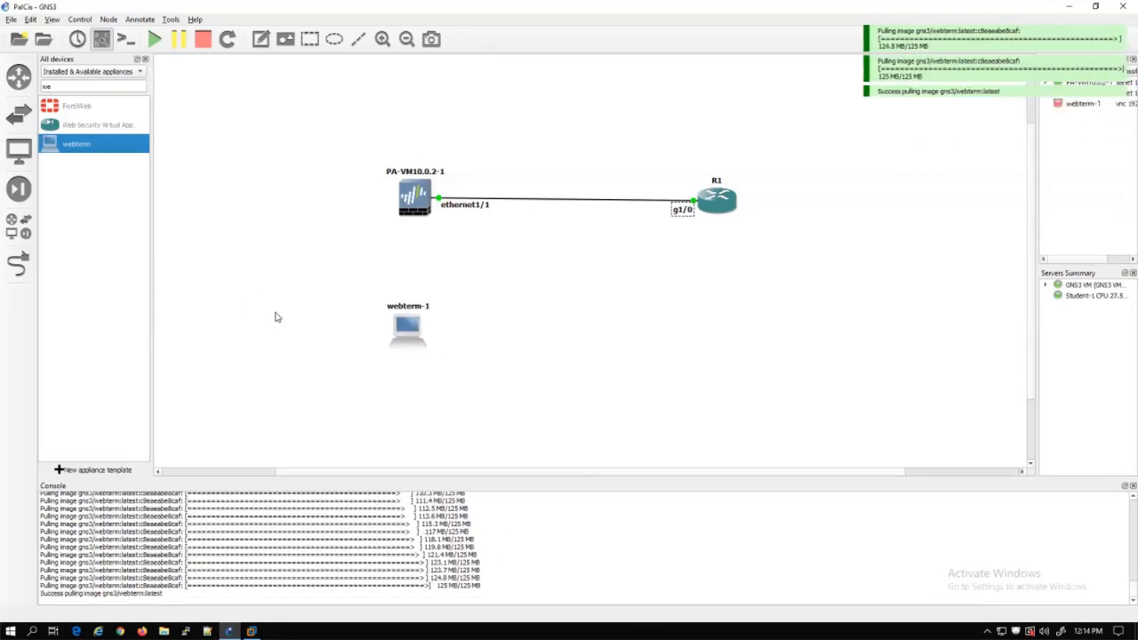
{"action": "left_click_drag", "start_coordinate": [407, 336], "coordinate": [295, 321]}
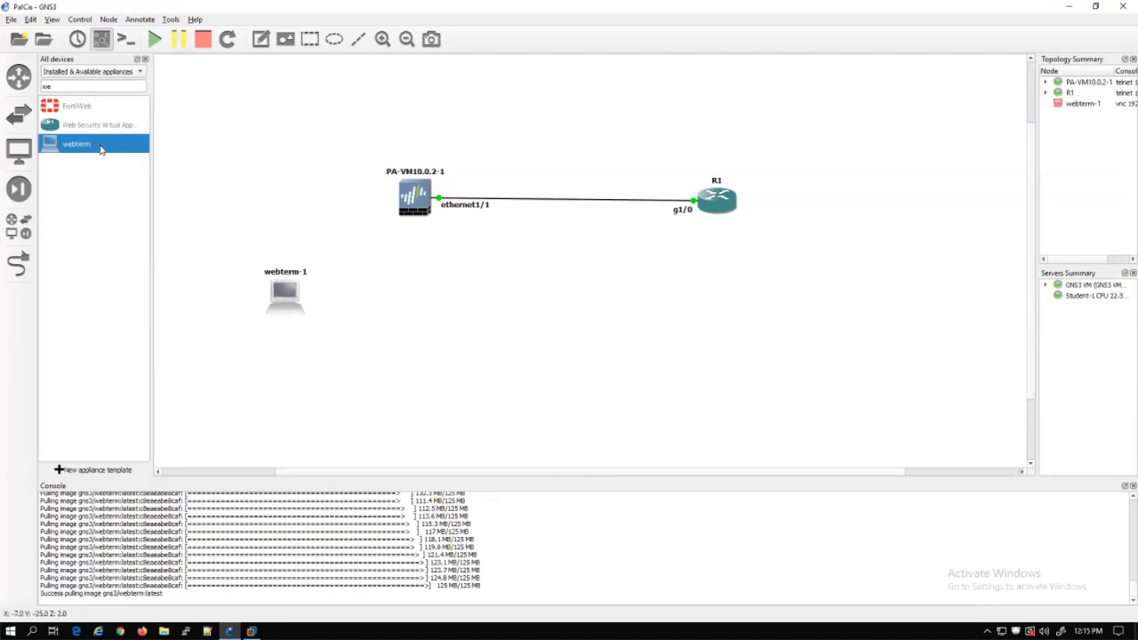
Add webterm-2 above the firewall and duplicate it into webterm-3 placed below R1
{"action": "left_click_drag", "start_coordinate": [100, 149], "coordinate": [270, 109]}
{"action": "left_click_drag", "start_coordinate": [281, 299], "coordinate": [271, 299]}
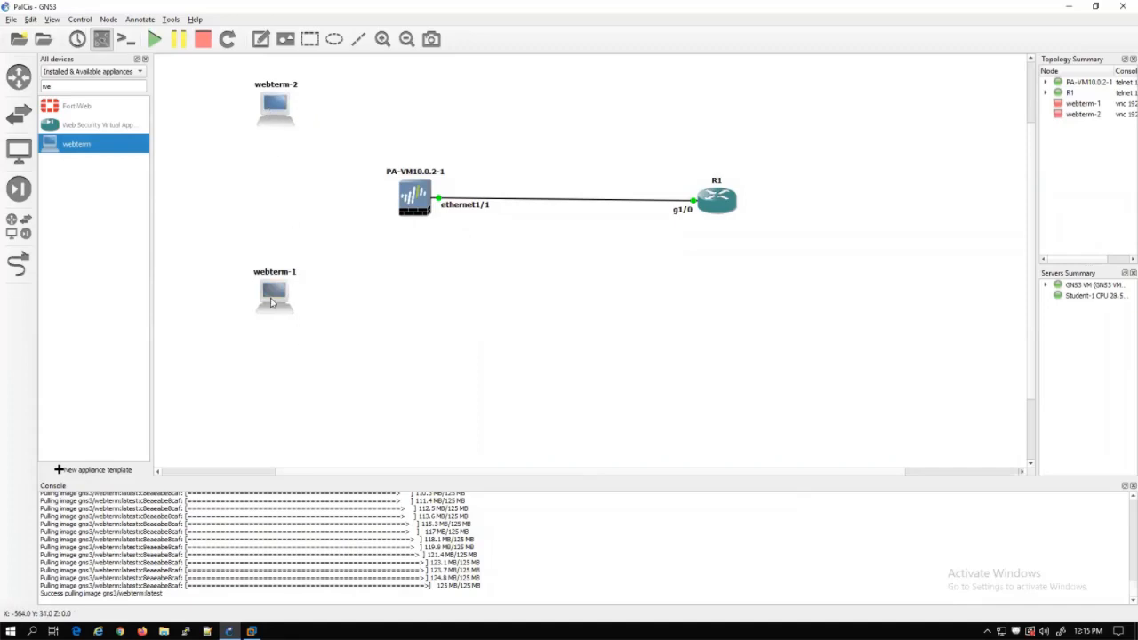
{"action": "right_click", "coordinate": [277, 105]}
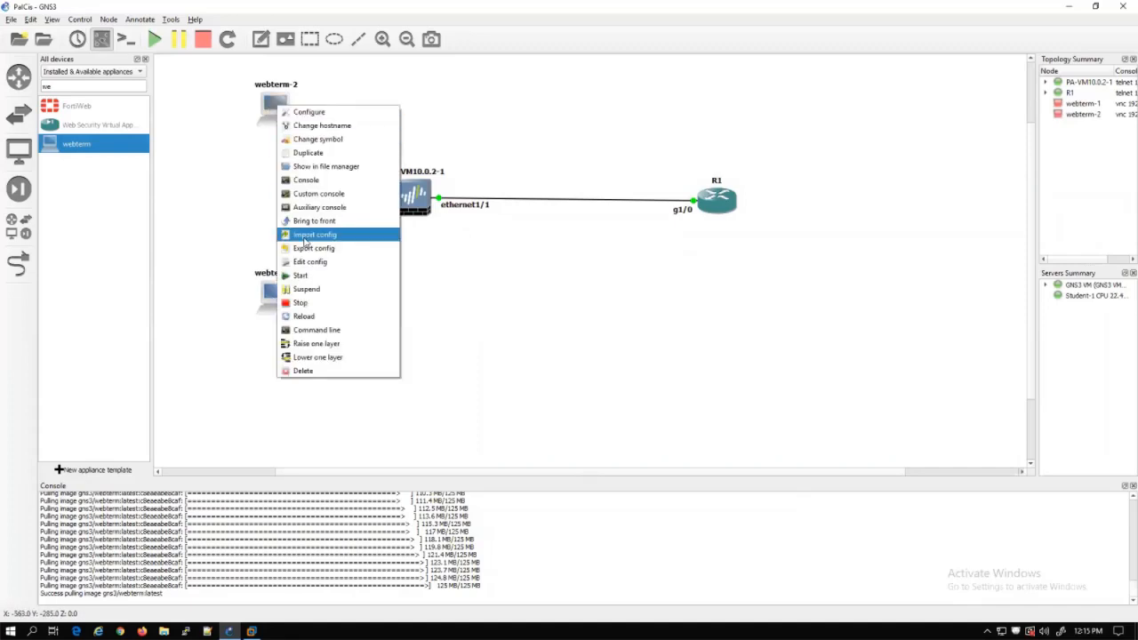
{"action": "left_click", "coordinate": [304, 154]}
{"action": "left_click_drag", "start_coordinate": [293, 119], "coordinate": [841, 305]}
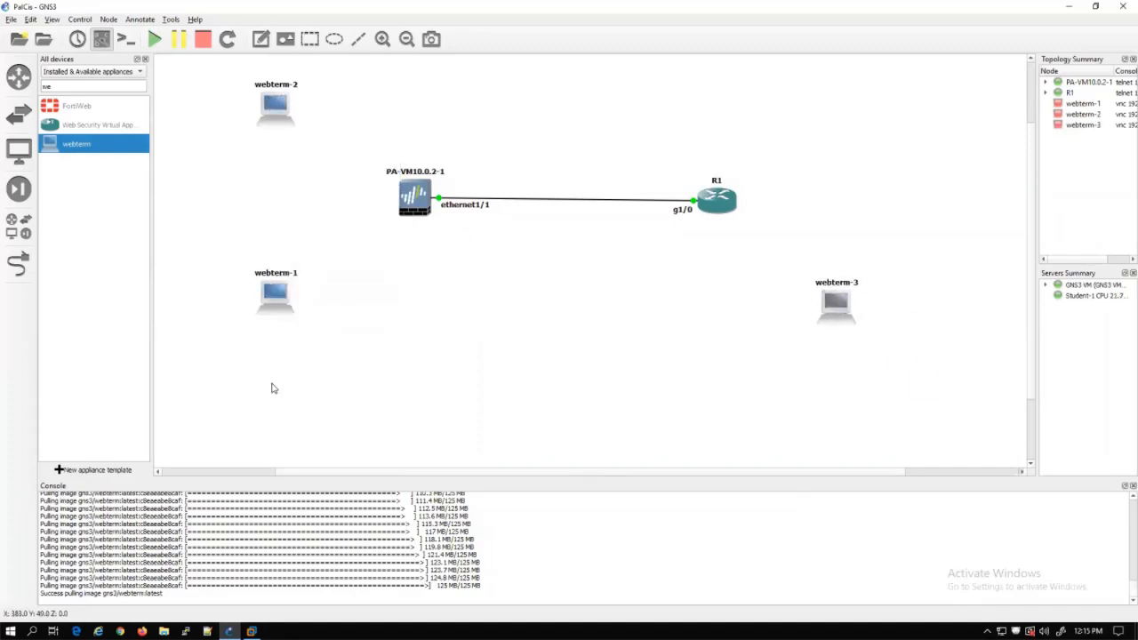
{"action": "left_click_drag", "start_coordinate": [273, 301], "coordinate": [269, 315]}
Link webterm-2 eth0 to PA-VM management and webterm-1 eth0 to PA-VM ethernet1/2
{"action": "left_click", "coordinate": [18, 264]}
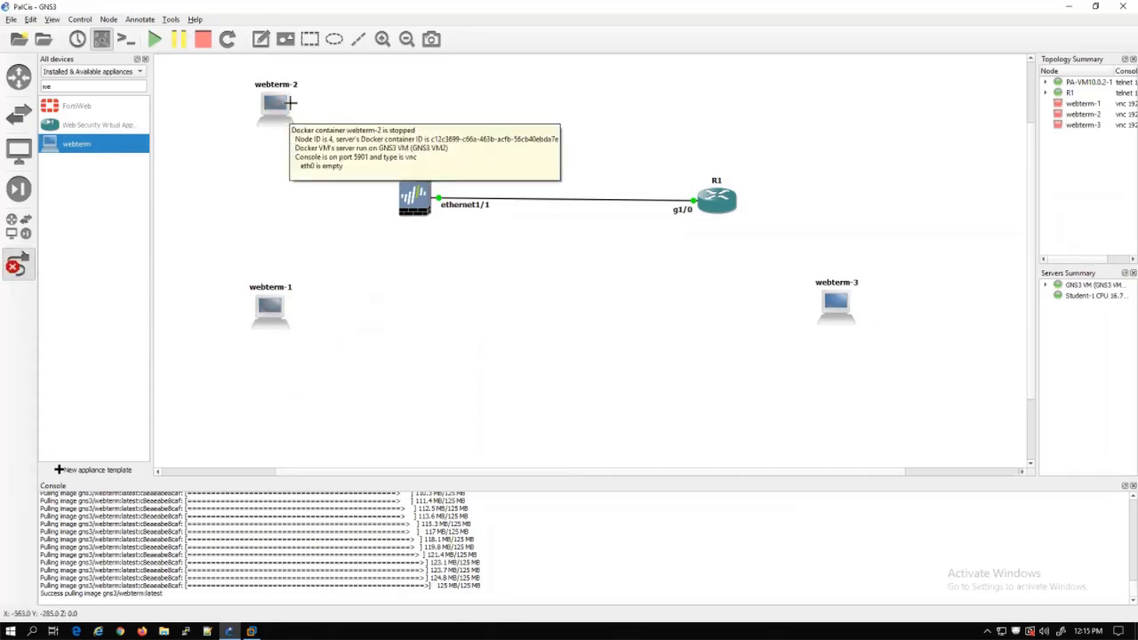
{"action": "left_click", "coordinate": [283, 105]}
{"action": "left_click", "coordinate": [300, 116]}
{"action": "left_click", "coordinate": [414, 196]}
{"action": "left_click", "coordinate": [436, 233]}
{"action": "left_click", "coordinate": [271, 308]}
{"action": "left_click", "coordinate": [312, 315]}
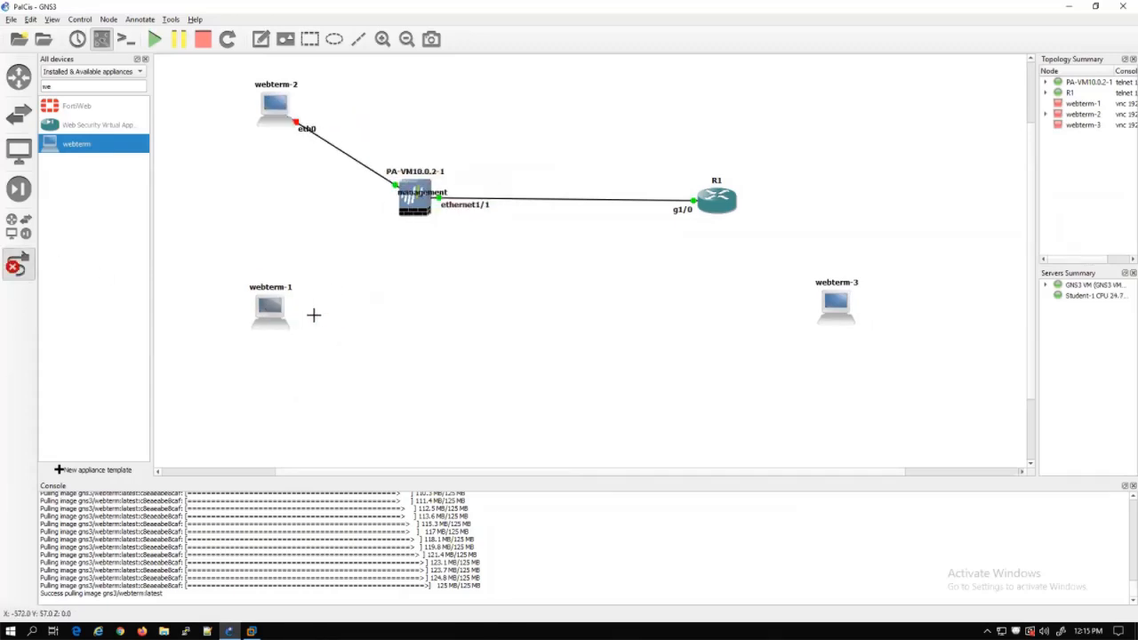
{"action": "left_click", "coordinate": [407, 211]}
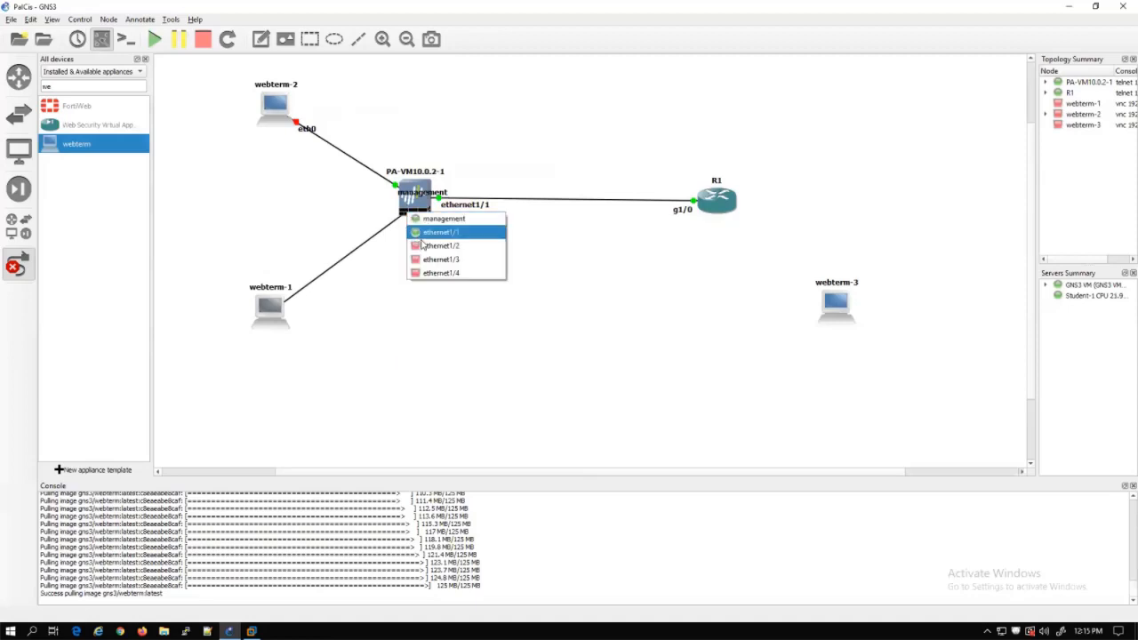
{"action": "left_click", "coordinate": [441, 246]}
Link R1 GigabitEthernet2/0 to webterm-3 eth0 and move the management label clear
{"action": "left_click", "coordinate": [722, 201]}
{"action": "left_click", "coordinate": [765, 240]}
{"action": "left_click", "coordinate": [836, 305]}
{"action": "left_click", "coordinate": [864, 315]}
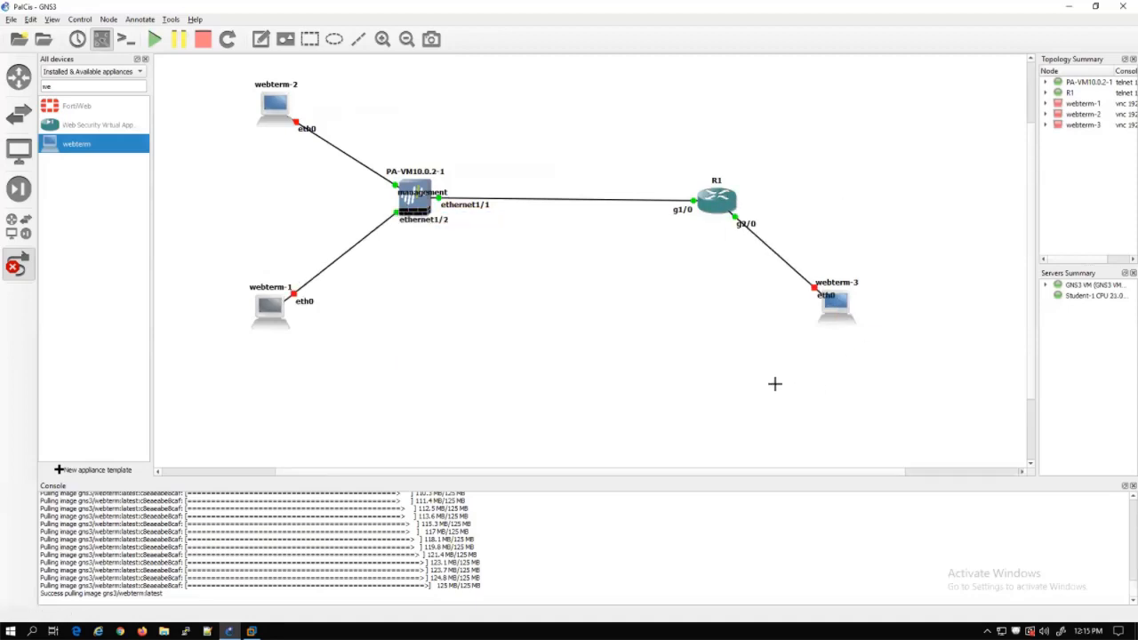
{"action": "left_click", "coordinate": [16, 265]}
{"action": "left_click_drag", "start_coordinate": [423, 192], "coordinate": [386, 153]}
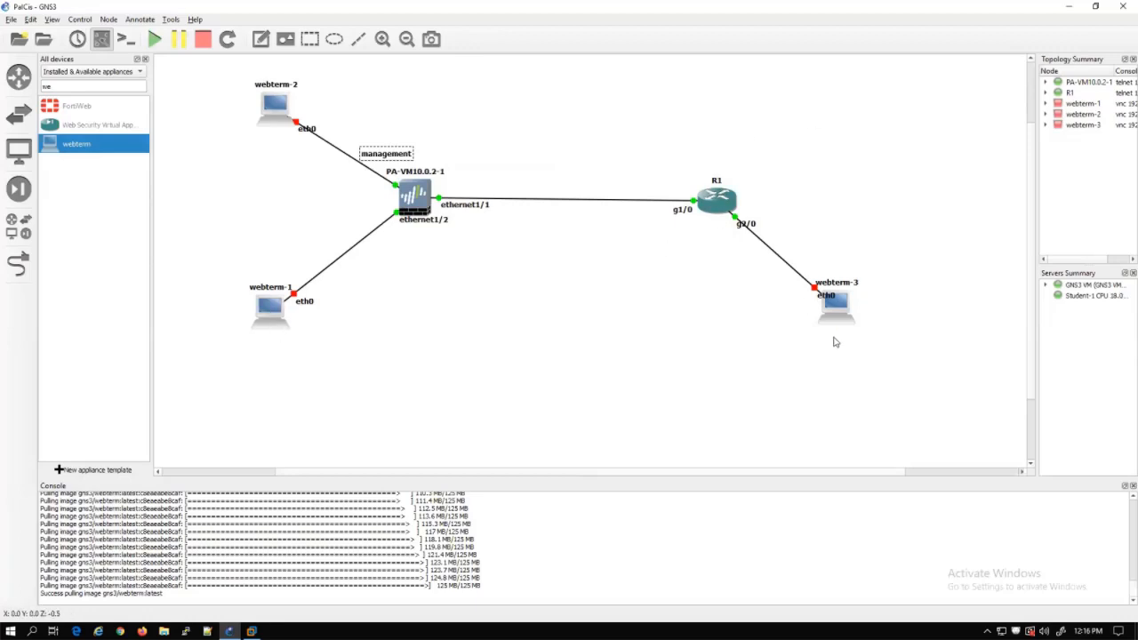
Enable webterm-1's static eth0 network configuration, fix its gateway address, and start it
{"action": "right_click", "coordinate": [267, 312]}
{"action": "left_click", "coordinate": [296, 318]}
{"action": "left_click", "coordinate": [546, 409]}
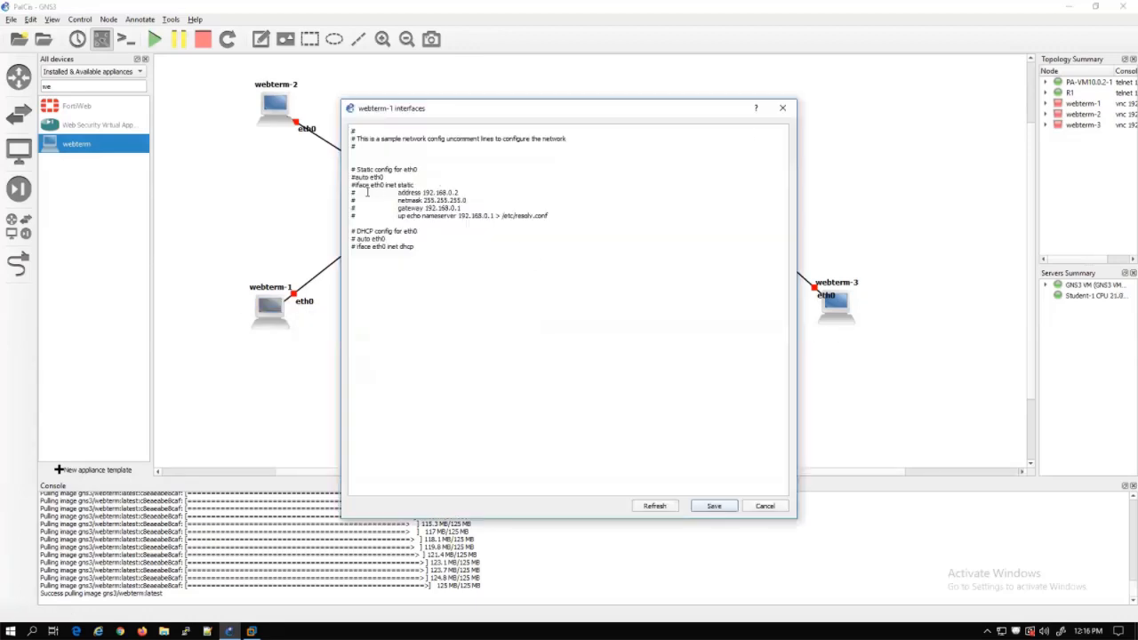
{"action": "key", "text": "BackSpace"}
{"action": "key", "text": "Down"}
{"action": "key", "text": "Delete"}
{"action": "key", "text": "Down"}
{"action": "key", "text": "Delete"}
{"action": "left_click", "coordinate": [449, 208]}
{"action": "type", "text": "1"}
{"action": "left_click", "coordinate": [696, 505]}
{"action": "left_click", "coordinate": [648, 437]}
{"action": "right_click", "coordinate": [265, 307]}
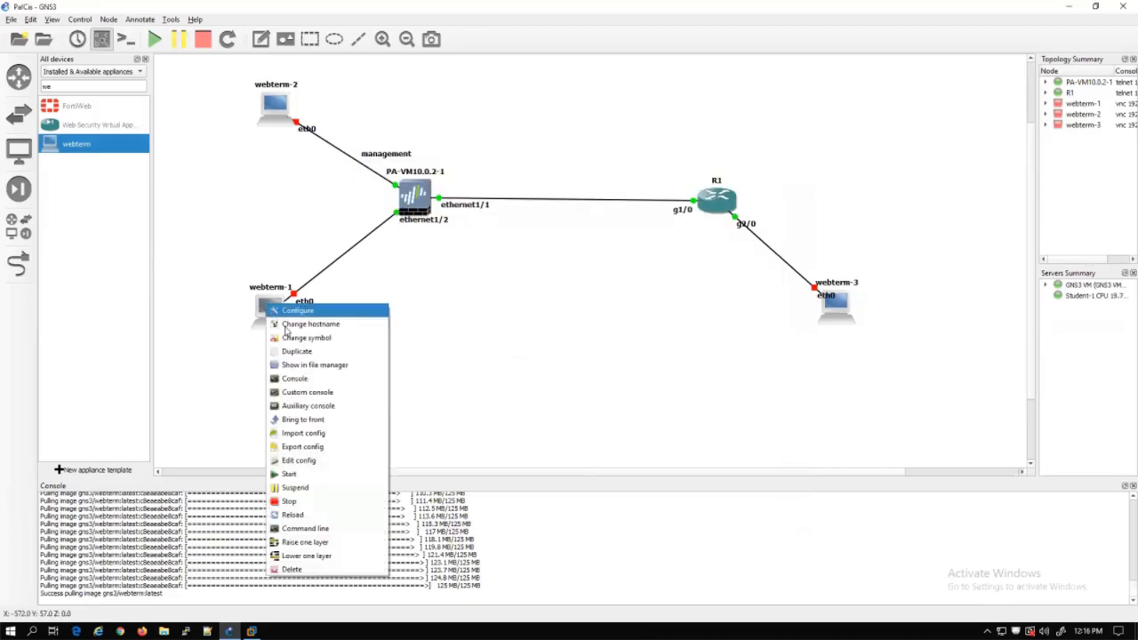
{"action": "left_click", "coordinate": [317, 469]}
Enable webterm-2's static eth0 network configuration and start webterm-2
{"action": "right_click", "coordinate": [276, 106]}
{"action": "left_click", "coordinate": [318, 114]}
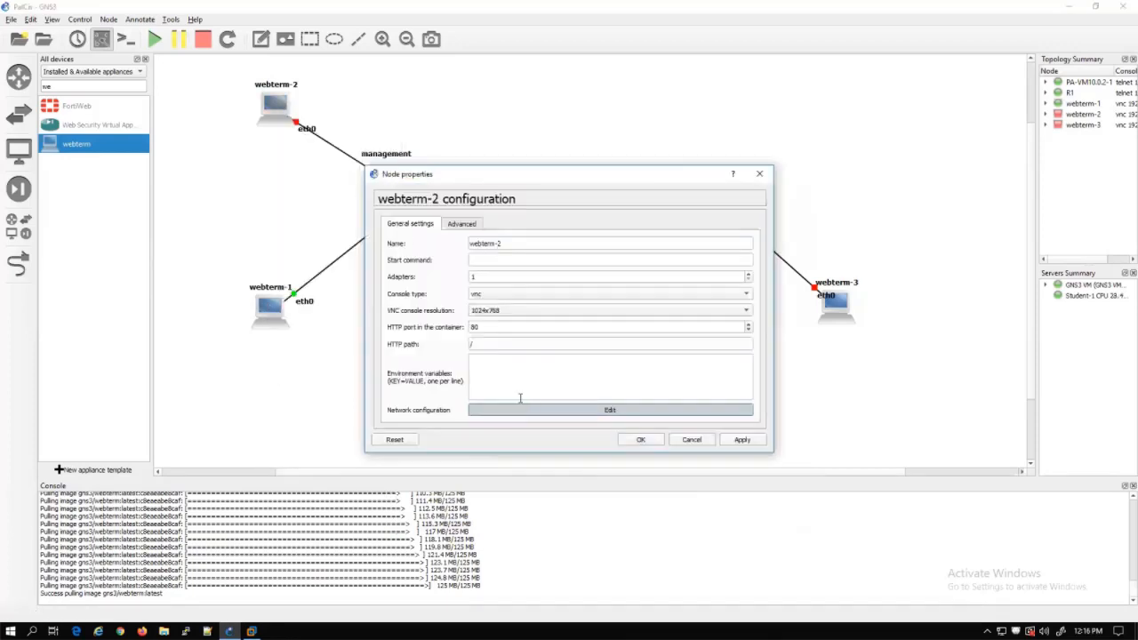
{"action": "left_click", "coordinate": [610, 406]}
{"action": "key", "text": "BackSpace"}
{"action": "key", "text": "Down"}
{"action": "key", "text": "Right"}
{"action": "key", "text": "BackSpace"}
{"action": "key", "text": "Down"}
{"action": "key", "text": "Right"}
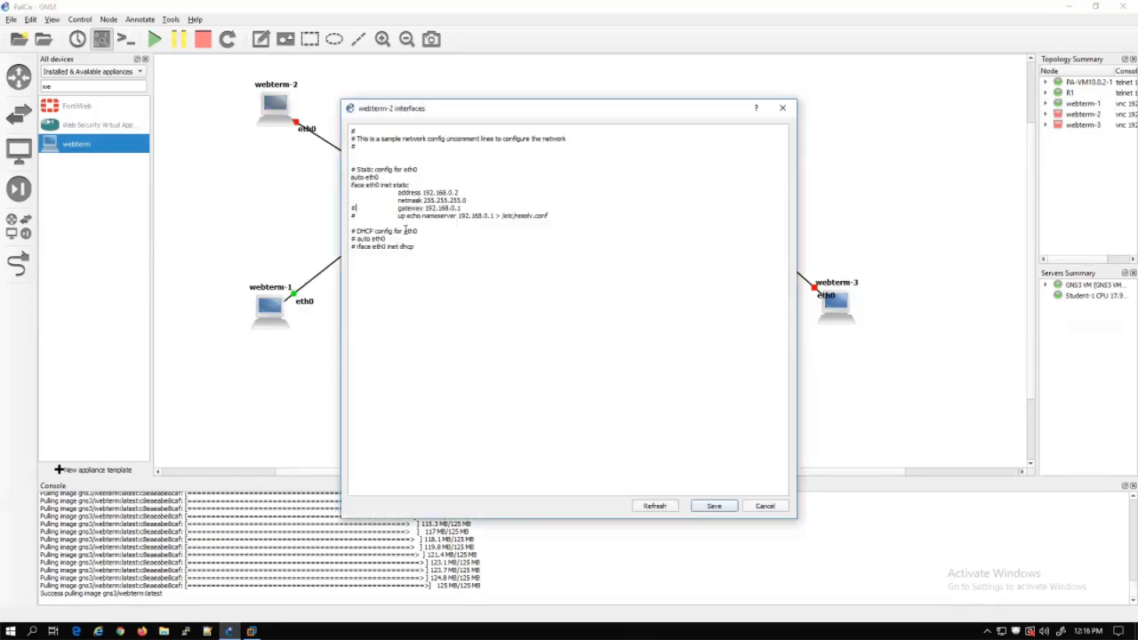
{"action": "left_click", "coordinate": [714, 506]}
{"action": "left_click", "coordinate": [641, 439]}
{"action": "right_click", "coordinate": [275, 105]}
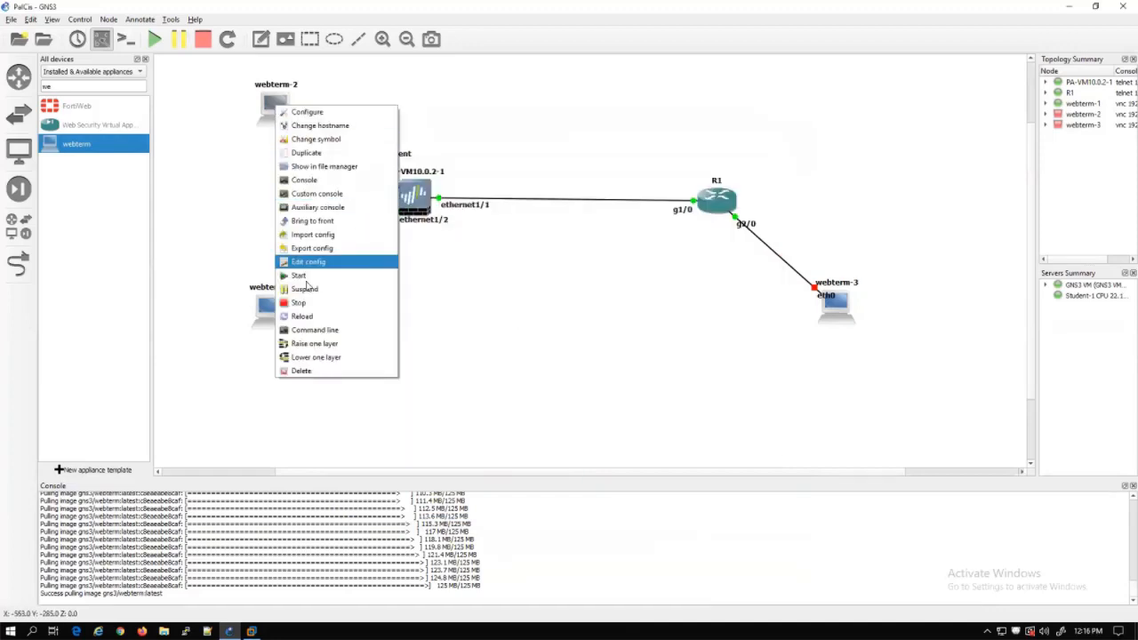
{"action": "left_click", "coordinate": [320, 270]}
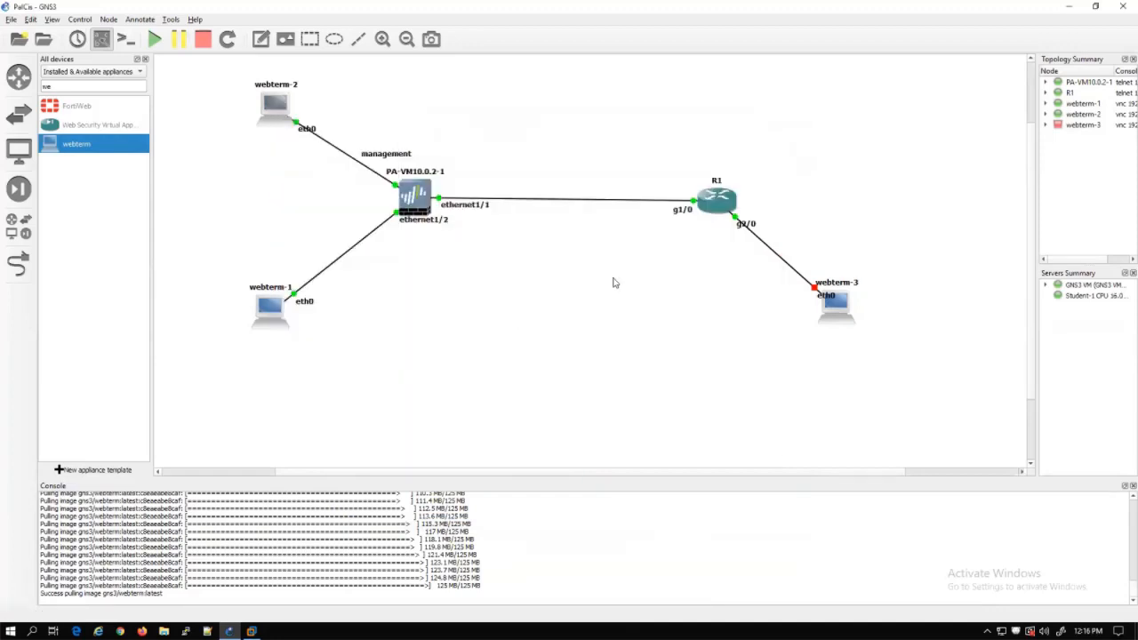
Enable webterm-3's static eth0 configuration, start it, move it down-right, and open R1's console
{"action": "double_click", "coordinate": [836, 304]}
{"action": "left_click", "coordinate": [551, 409]}
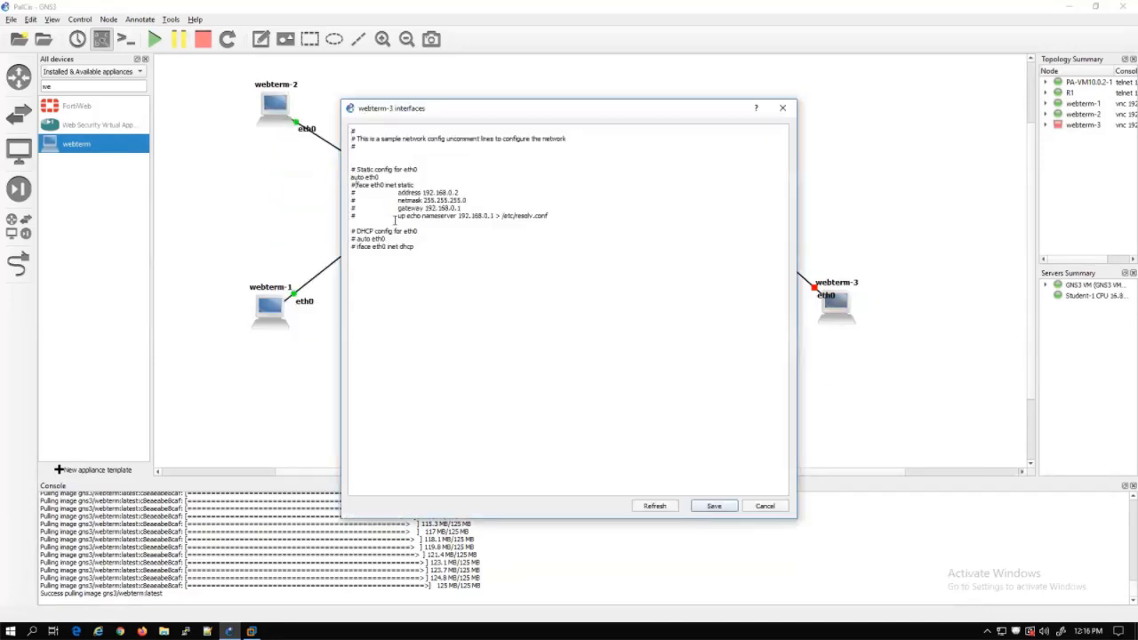
{"action": "key", "text": "BackSpace"}
{"action": "key", "text": "Down"}
{"action": "key", "text": "Right"}
{"action": "key", "text": "BackSpace"}
{"action": "key", "text": "Down"}
{"action": "key", "text": "Right"}
{"action": "left_click", "coordinate": [693, 507]}
{"action": "left_click", "coordinate": [641, 439]}
{"action": "right_click", "coordinate": [849, 304]}
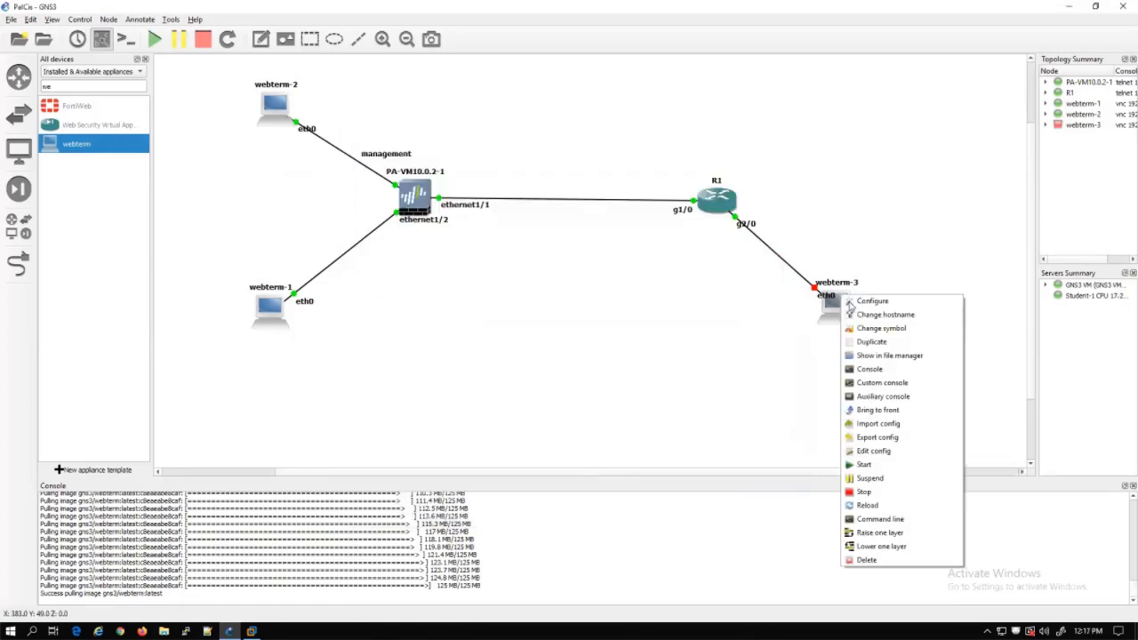
{"action": "left_click", "coordinate": [862, 464]}
{"action": "left_click_drag", "start_coordinate": [843, 311], "coordinate": [883, 338]}
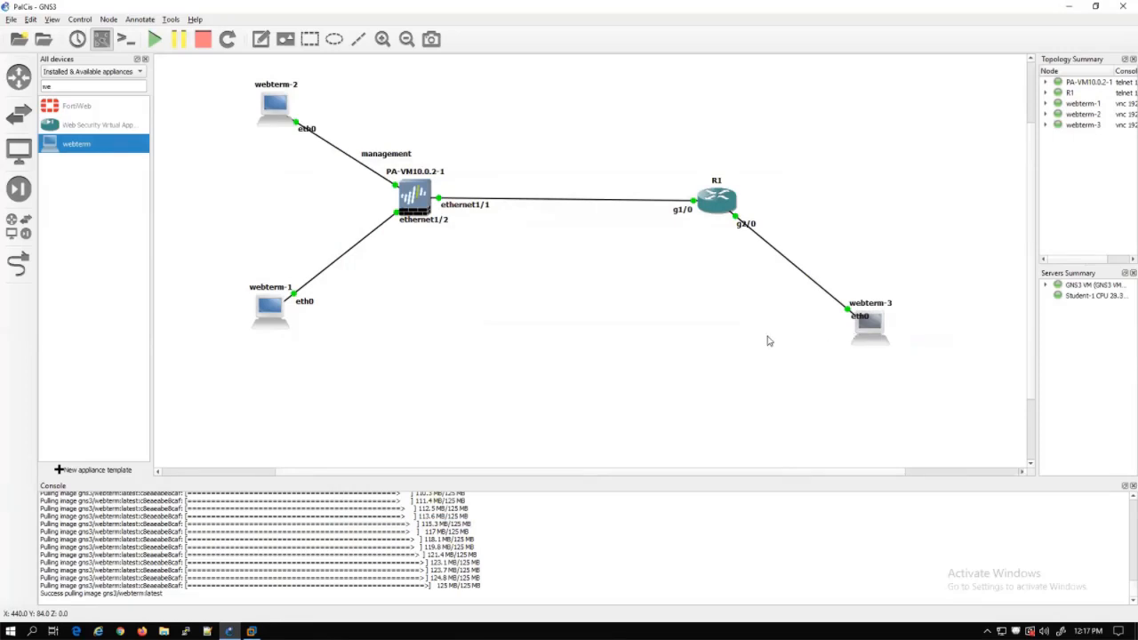
{"action": "left_click", "coordinate": [385, 154]}
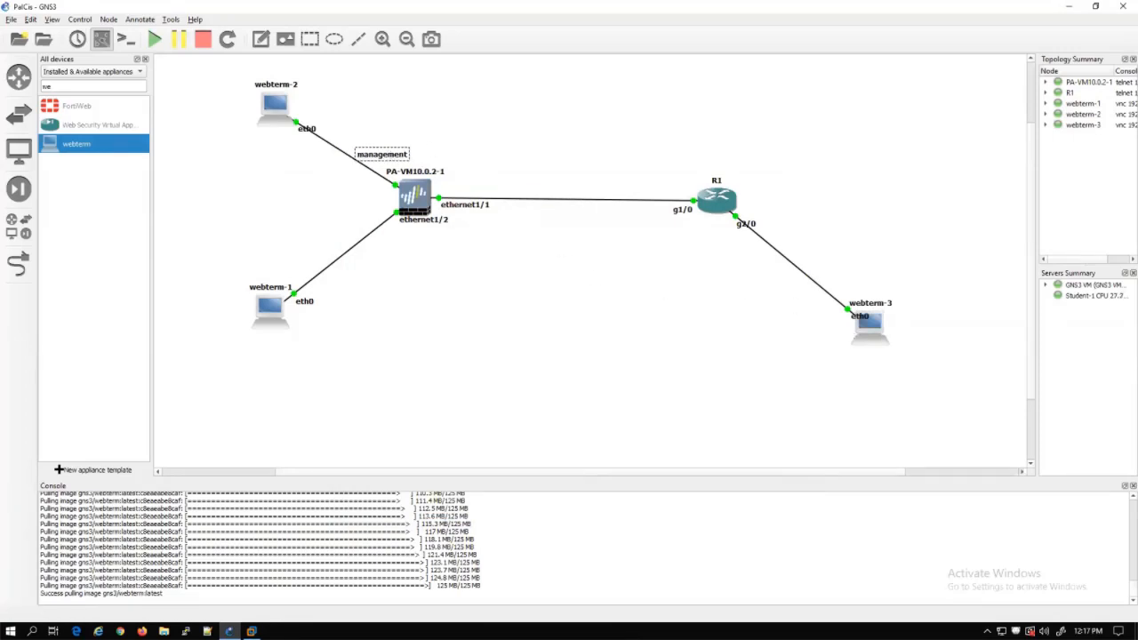
{"action": "double_click", "coordinate": [721, 203]}
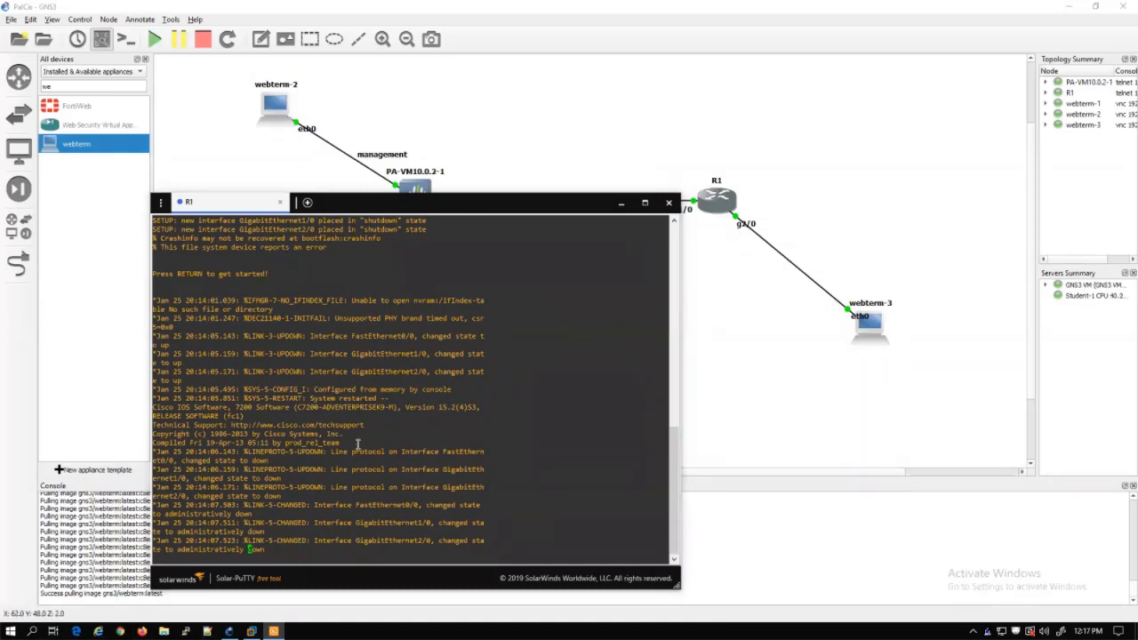
Enter configuration mode and give R1 gi1/0 address 10.10.10.1 255.255.255.0, enabled
{"action": "key", "text": "Return"}
{"action": "key", "text": "Return"}
{"action": "key", "text": "Return"}
{"action": "key", "text": "Return"}
{"action": "key", "text": "Return"}
{"action": "key", "text": "Return"}
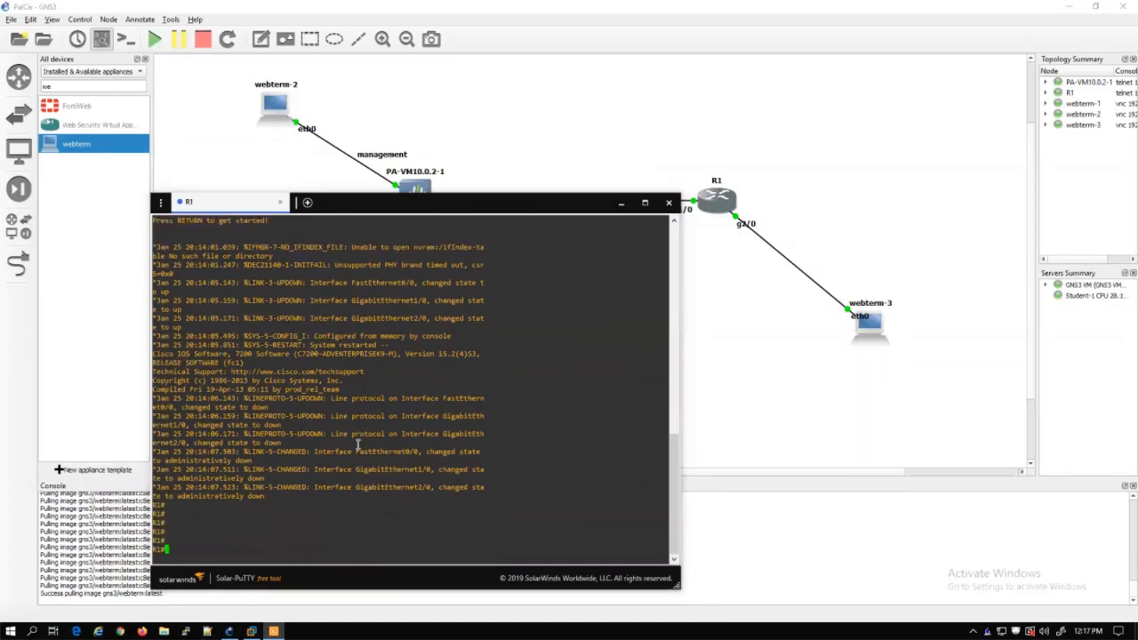
{"action": "type", "text": "con"}
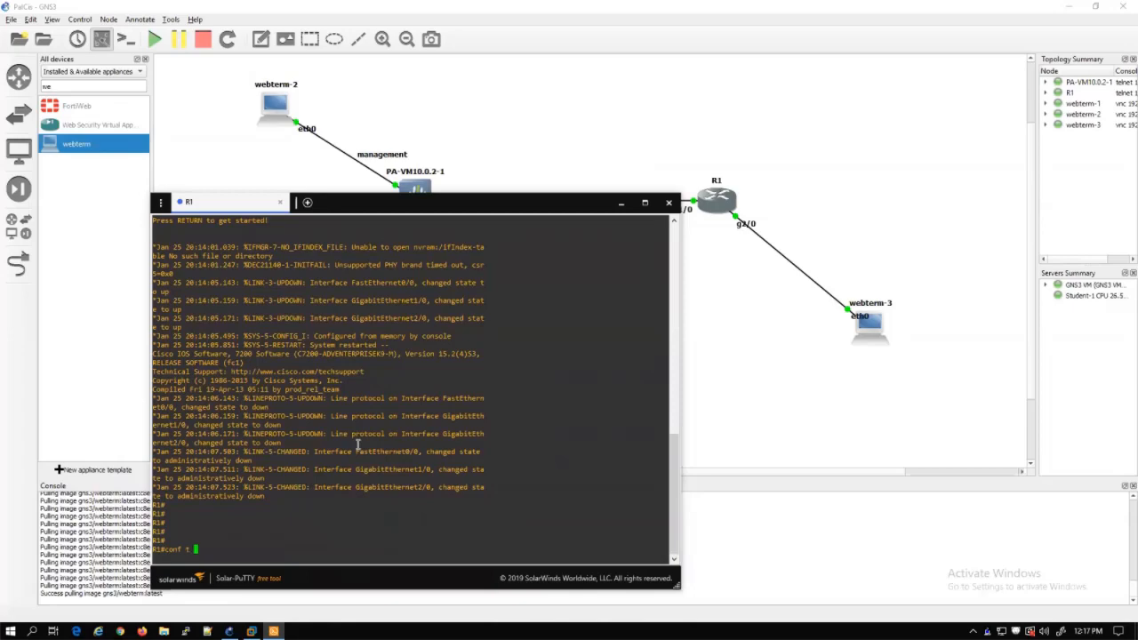
{"action": "type", "text": "f t"}
{"action": "key", "text": "Return"}
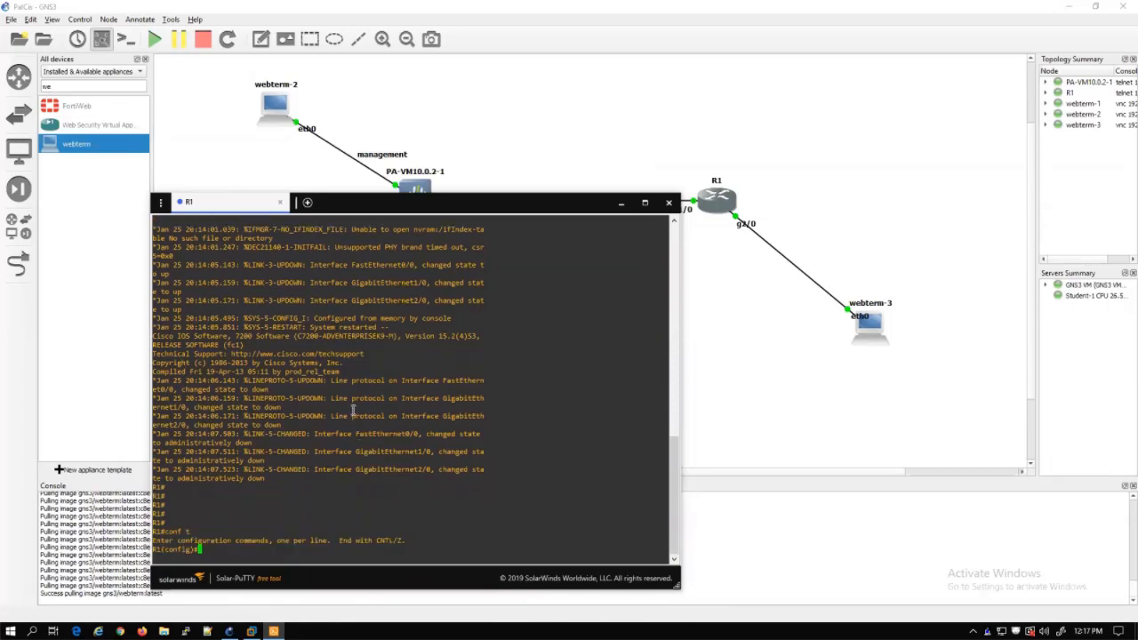
{"action": "left_click_drag", "start_coordinate": [451, 205], "coordinate": [370, 96]}
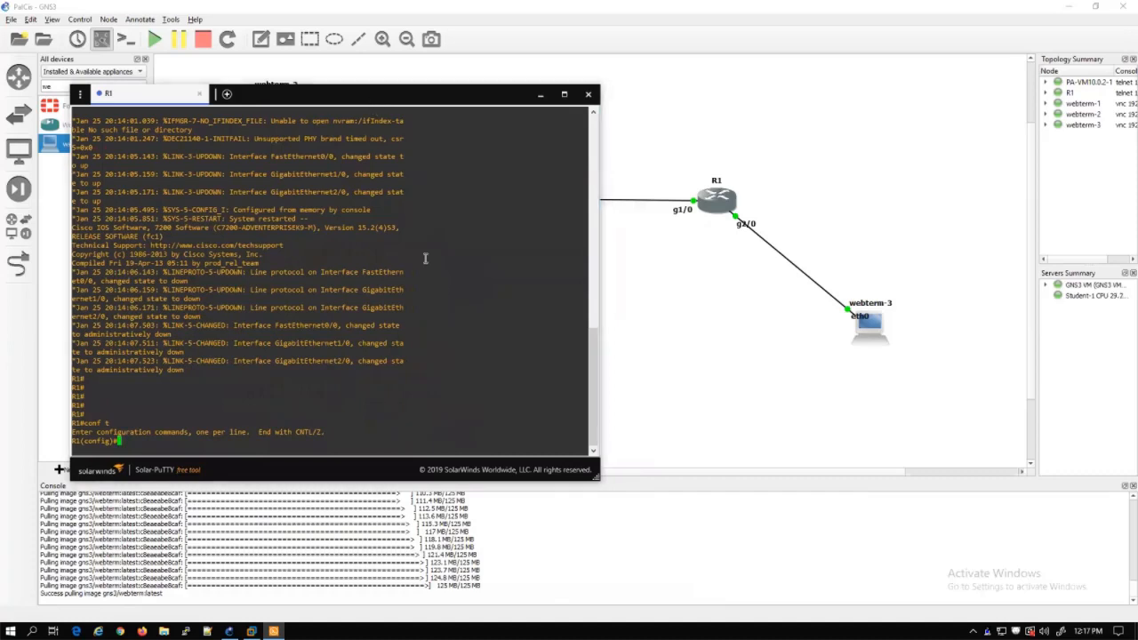
{"action": "type", "text": "int gi1/0"}
{"action": "key", "text": "Return"}
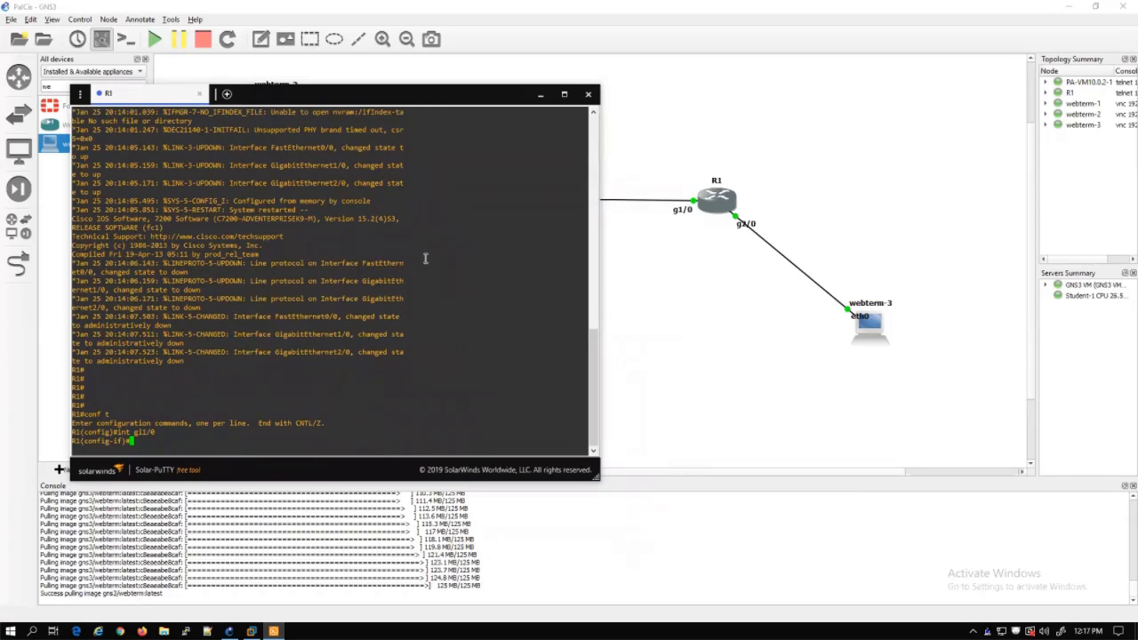
{"action": "type", "text": "ip address 10.10.10.1 255.255.255.0"}
{"action": "key", "text": "Return"}
{"action": "type", "text": "no sh"}
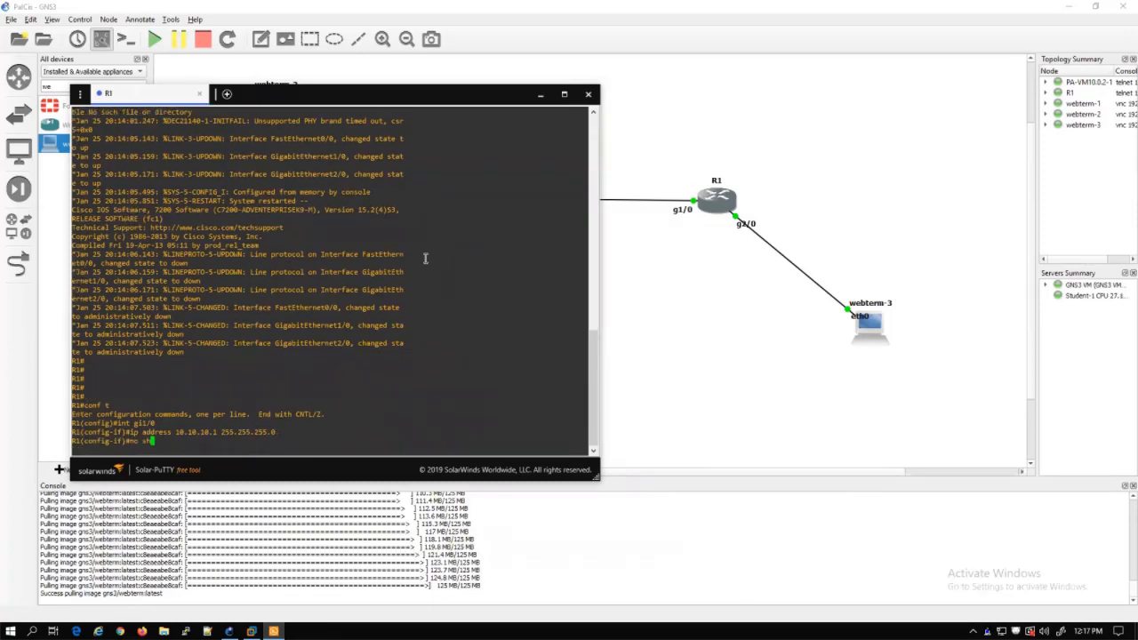
{"action": "type", "text": "ut"}
{"action": "key", "text": "Return"}
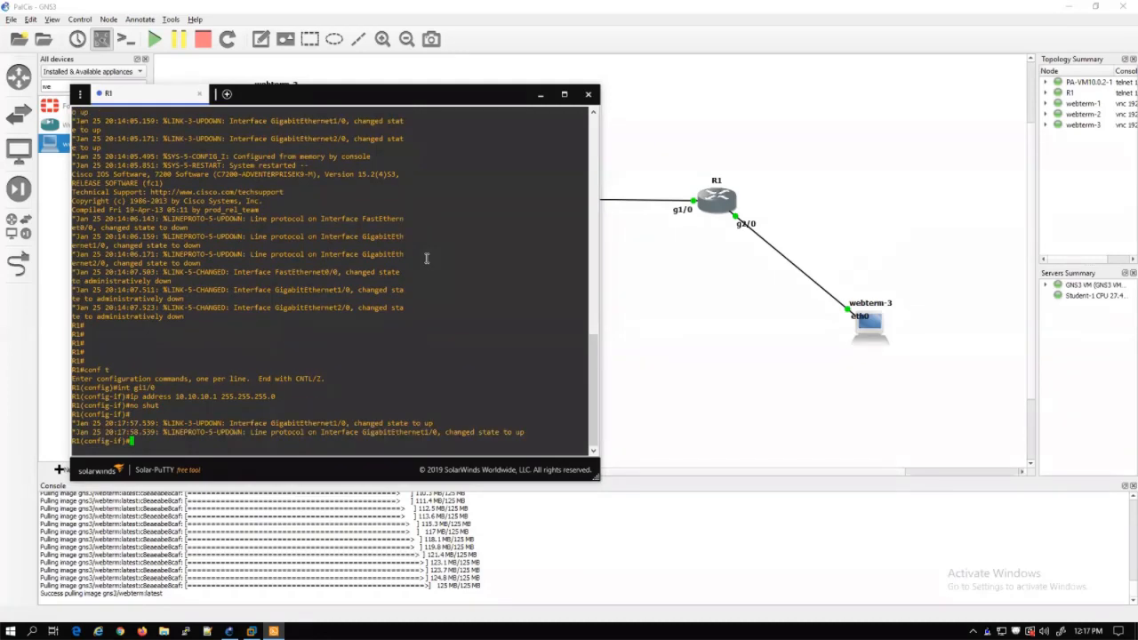
Give gi2/0 address 192.168.20.1 255.255.255.0, enable it, and show the interface brief
{"action": "type", "text": "int gi2/0"}
{"action": "key", "text": "Return"}
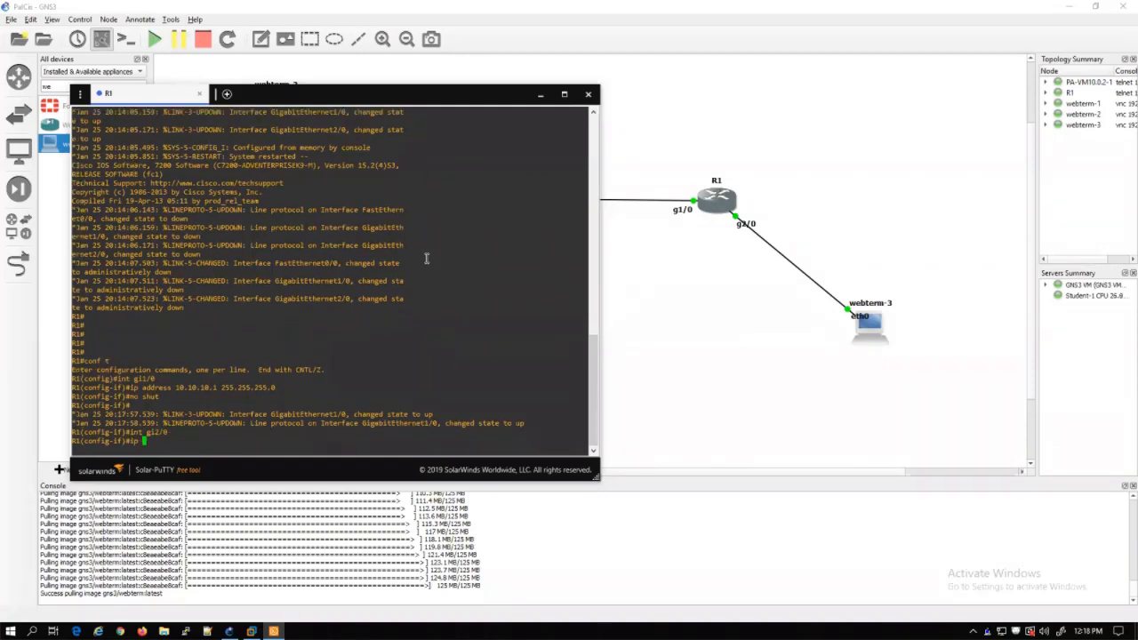
{"action": "type", "text": "ip address 192.168.20.1 255."}
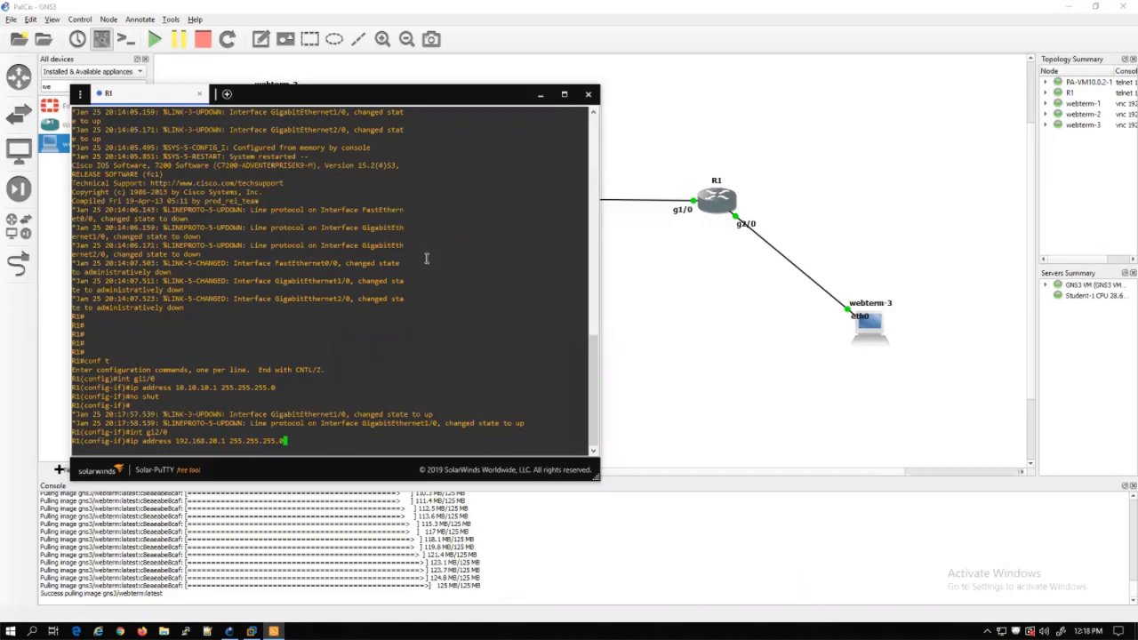
{"action": "type", "text": "255.255.0"}
{"action": "key", "text": "Return"}
{"action": "type", "text": "no shu"}
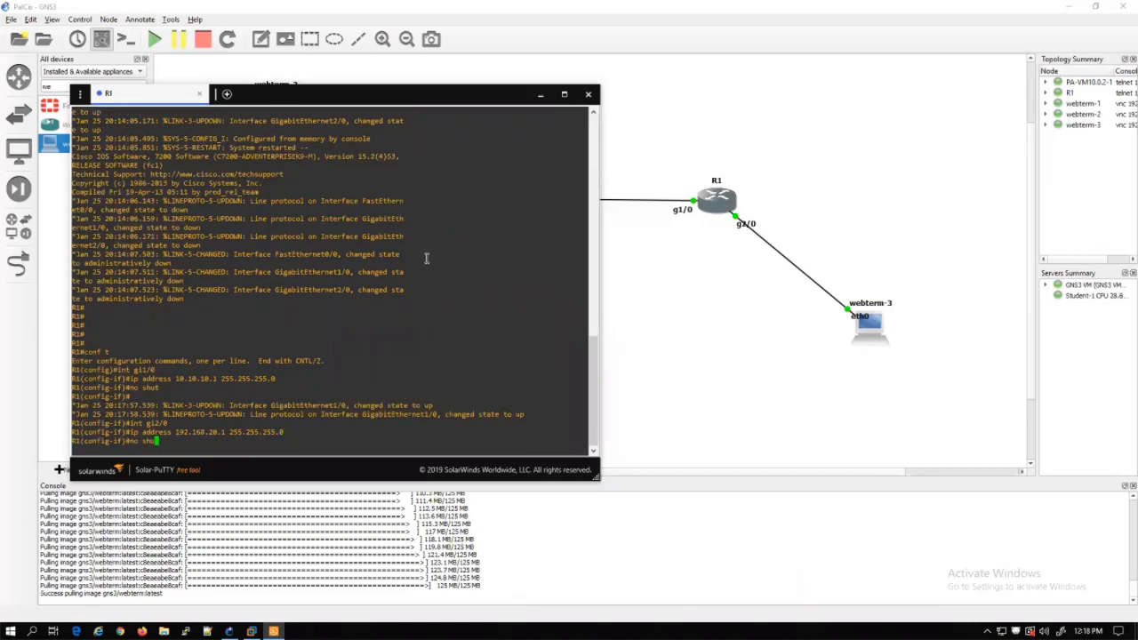
{"action": "type", "text": "t"}
{"action": "key", "text": "Return"}
{"action": "type", "text": "do "}
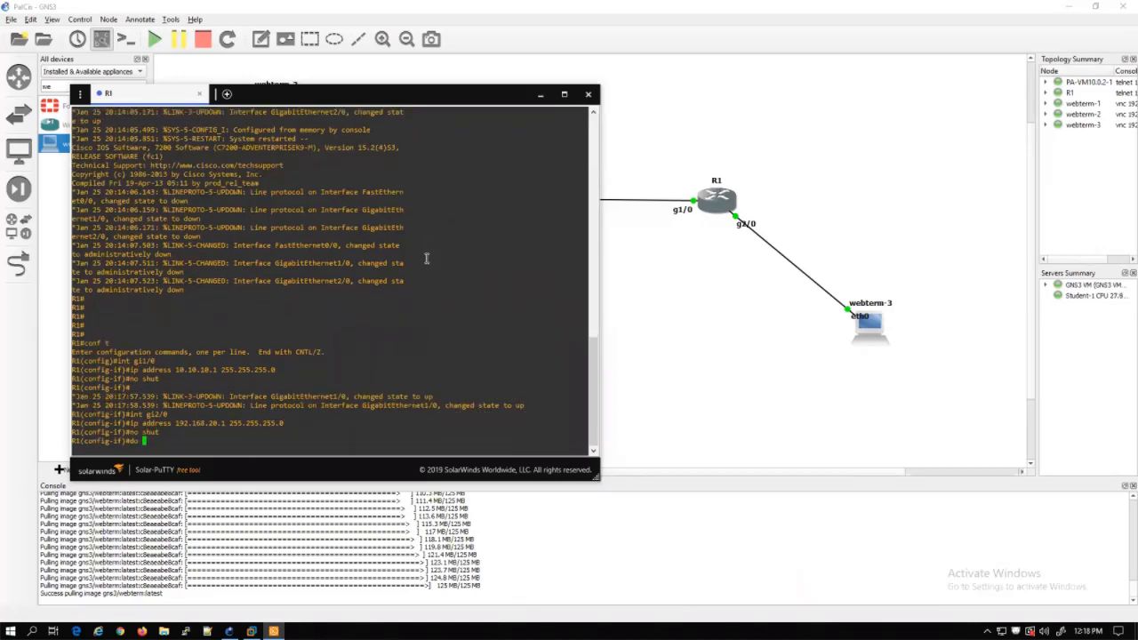
{"action": "type", "text": "sh ip in tb"}
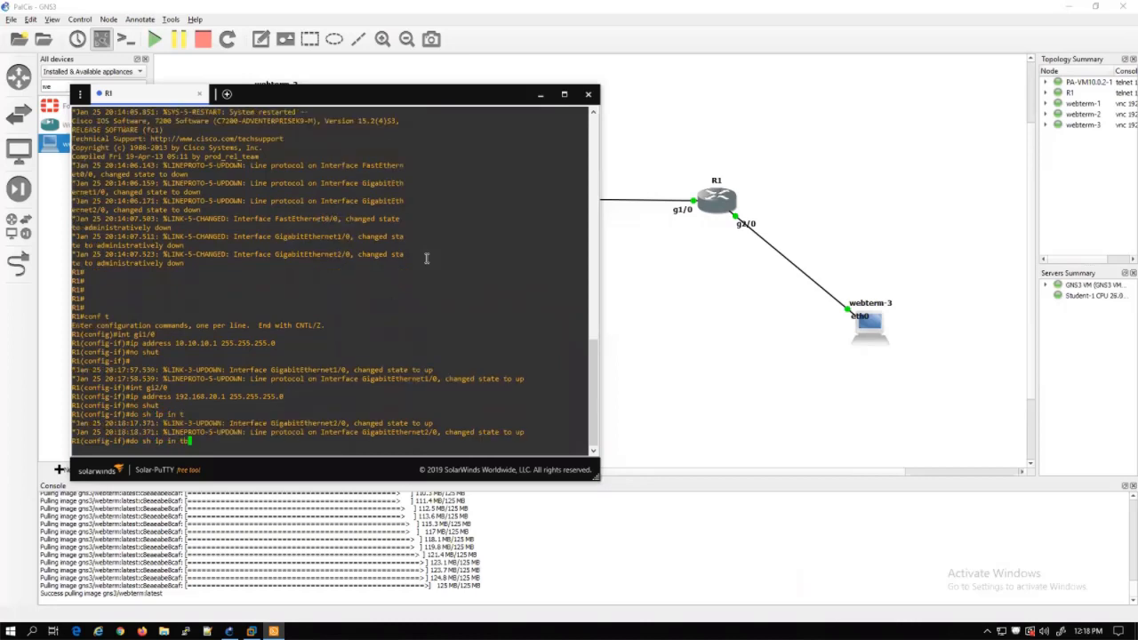
{"action": "type", "text": "br"}
{"action": "key", "text": "Return"}
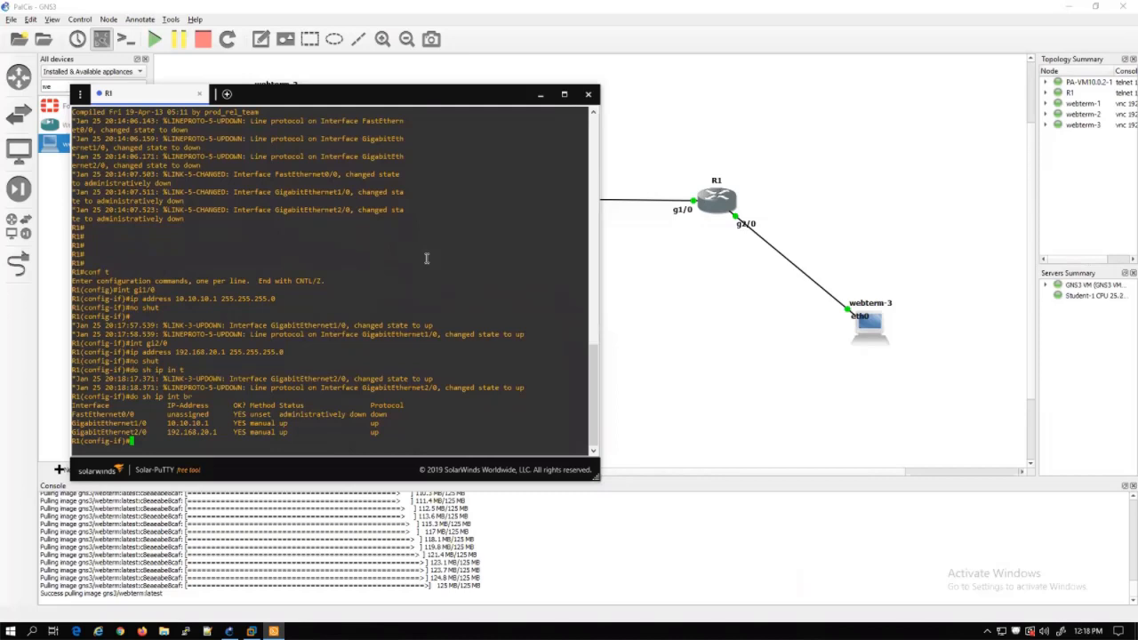
Highlight the Gi1/0 and Gi2/0 rows, then exit back to global configuration mode
{"action": "left_click_drag", "start_coordinate": [375, 432], "coordinate": [93, 425]}
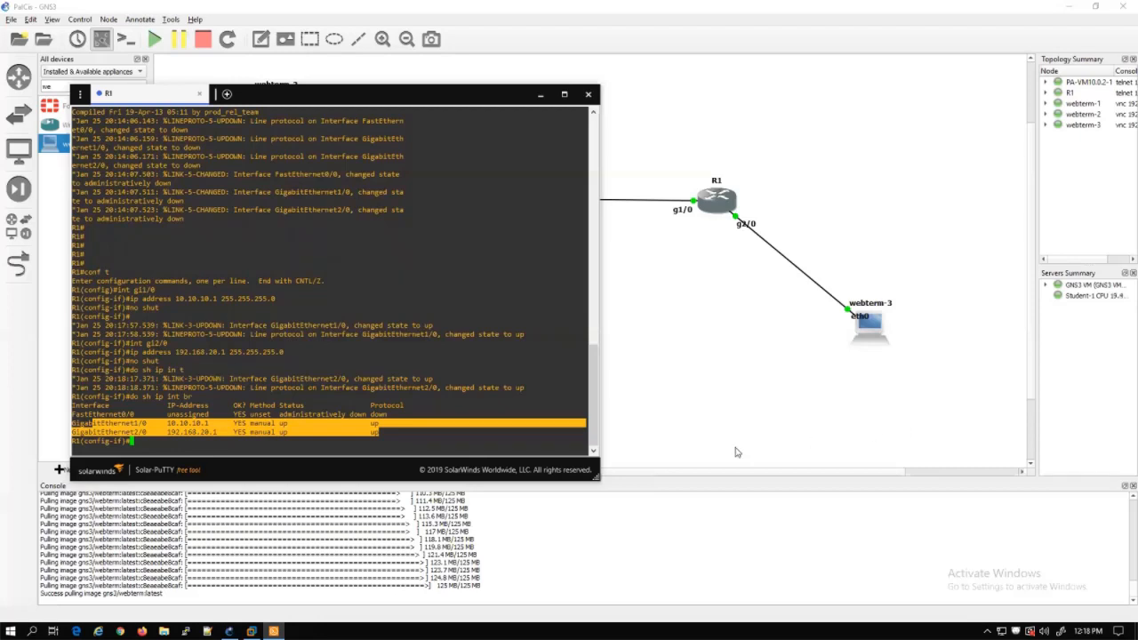
{"action": "left_click", "coordinate": [269, 445]}
{"action": "type", "text": "exit"}
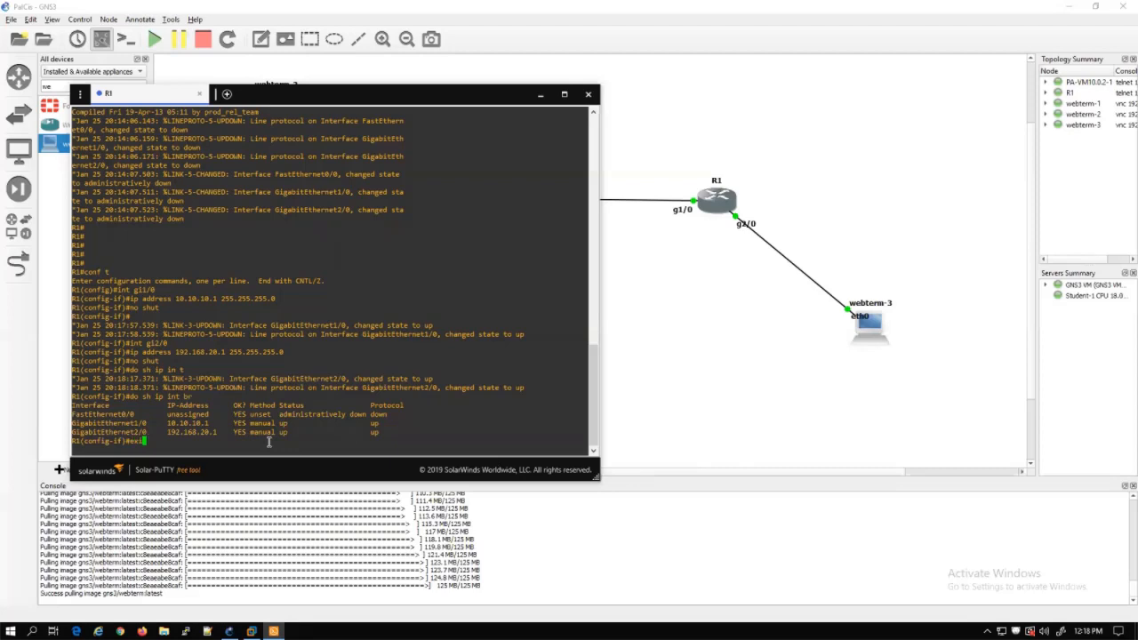
{"action": "key", "text": "Return"}
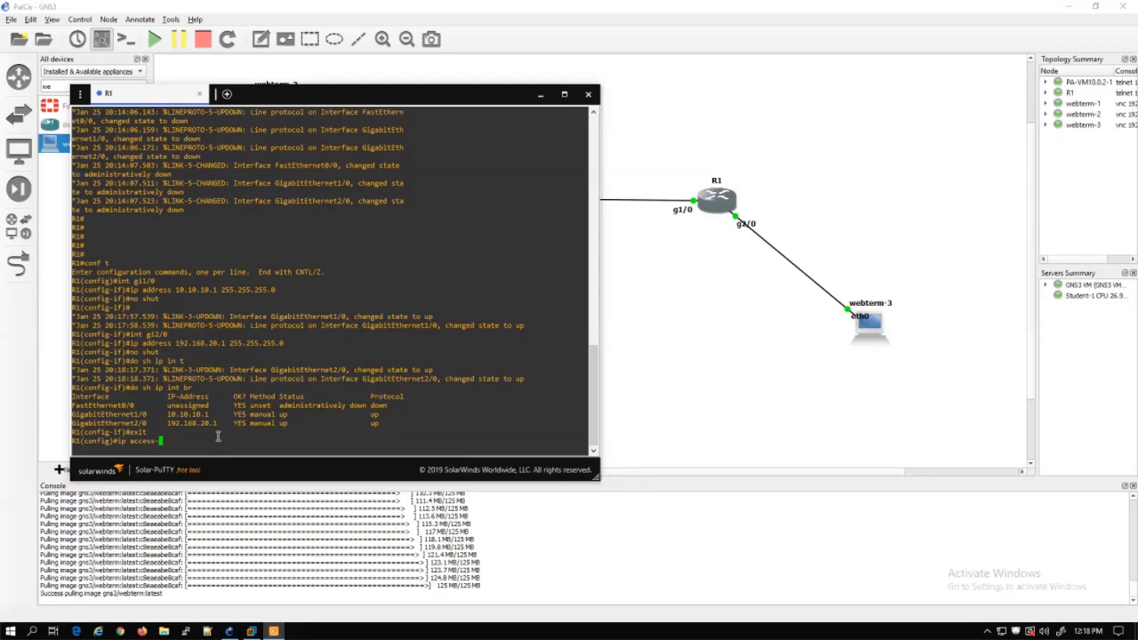
Create extended access list ACL permitting ip 192.168.20.0 0.0.0.255 to 192.168.10.0 0.0.0.255
{"action": "type", "text": "list"}
{"action": "key", "text": "Tab"}
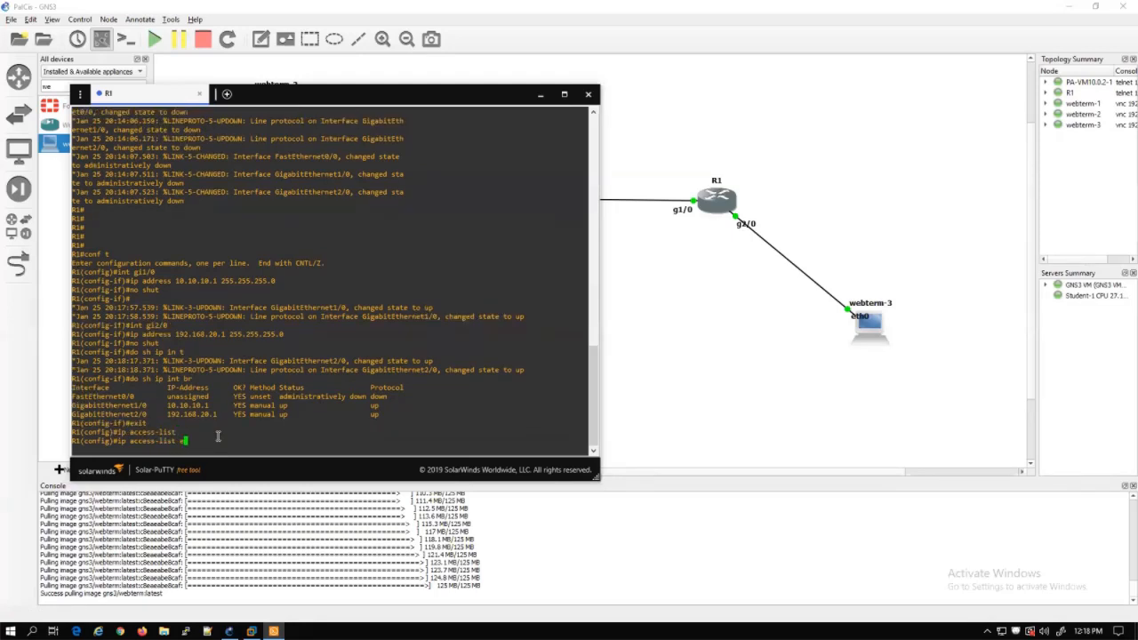
{"action": "type", "text": "exte"}
{"action": "key", "text": "Tab"}
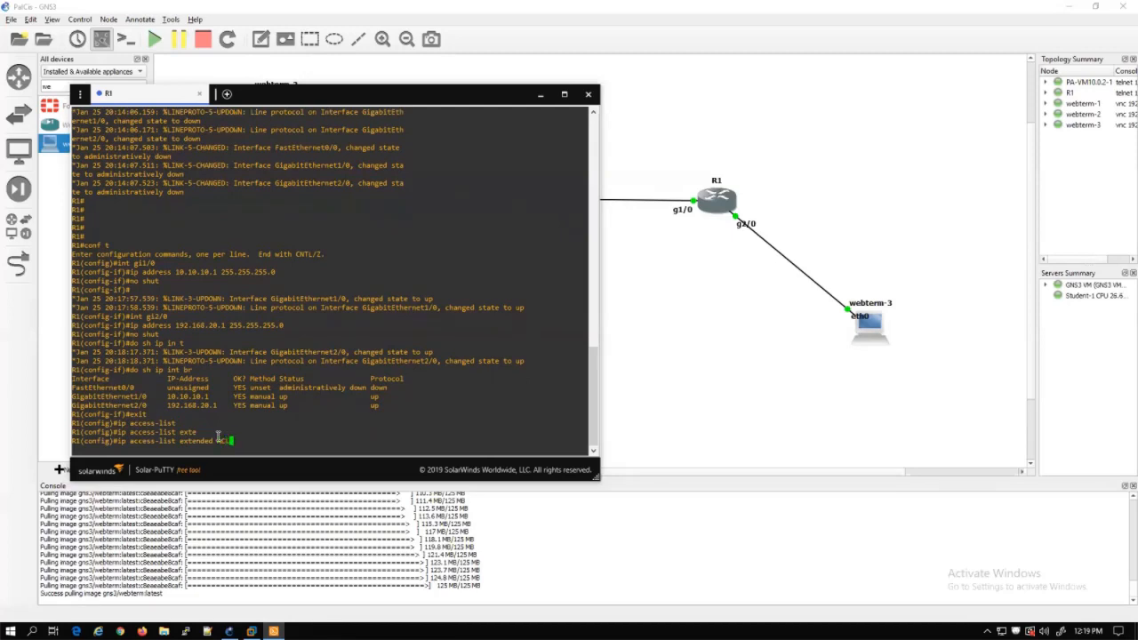
{"action": "key", "text": "Return"}
{"action": "type", "text": "perm"}
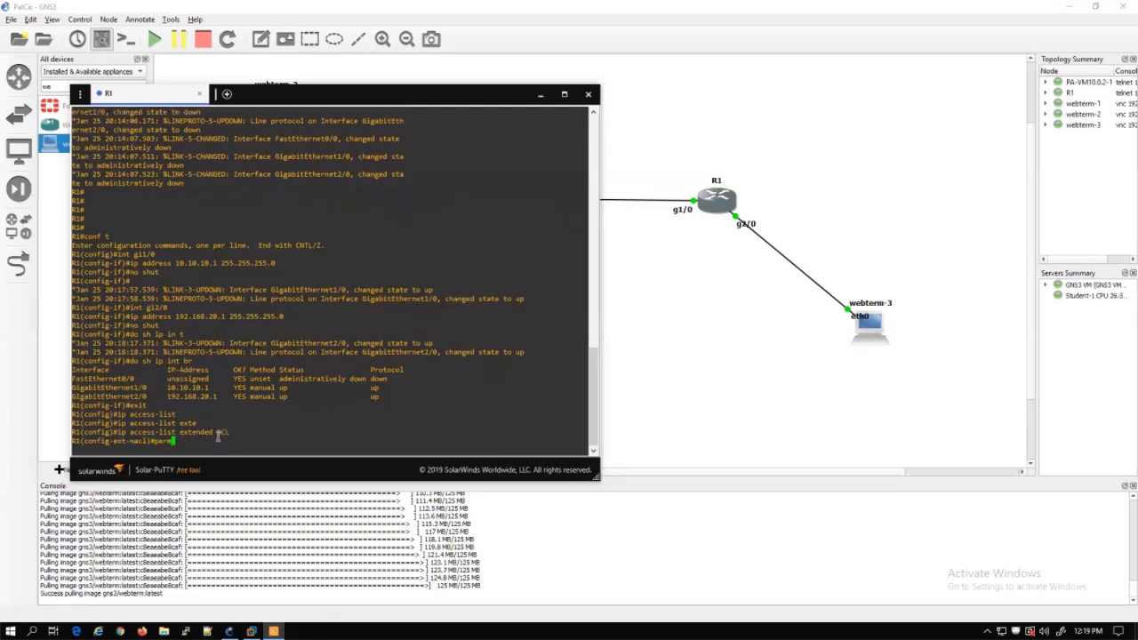
{"action": "type", "text": "it ip 192.168.20.0 0.0.0.255 192.168.10."}
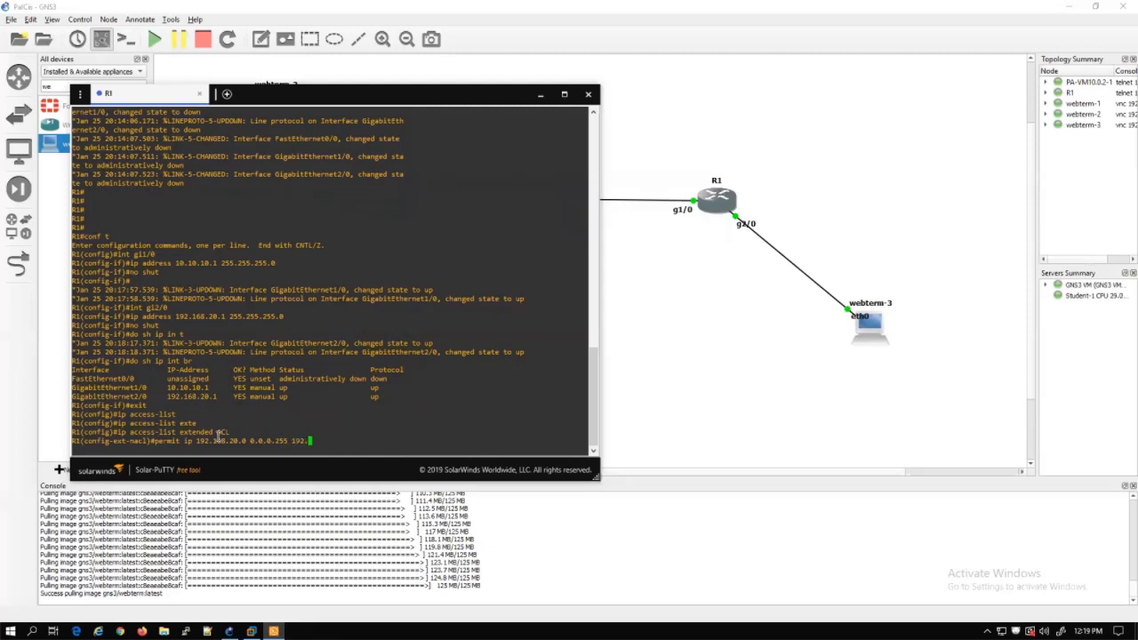
{"action": "type", "text": "0 0.0.0.255"}
{"action": "key", "text": "Return"}
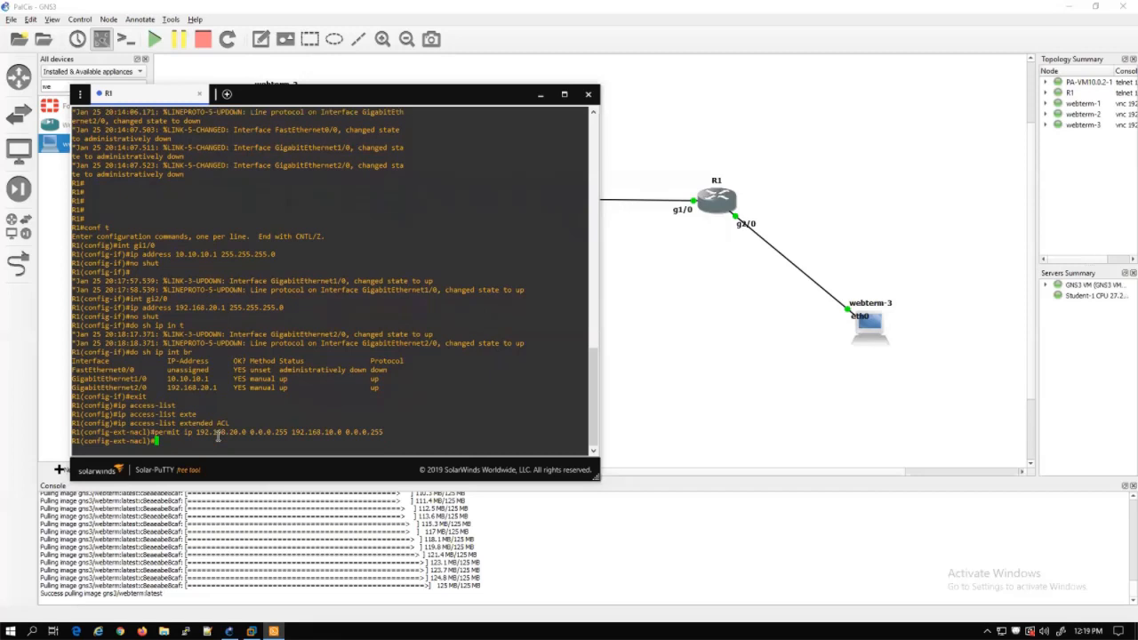
Leave the access list configuration and begin entering a crypto isakmp command
{"action": "type", "text": "exit"}
{"action": "key", "text": "Return"}
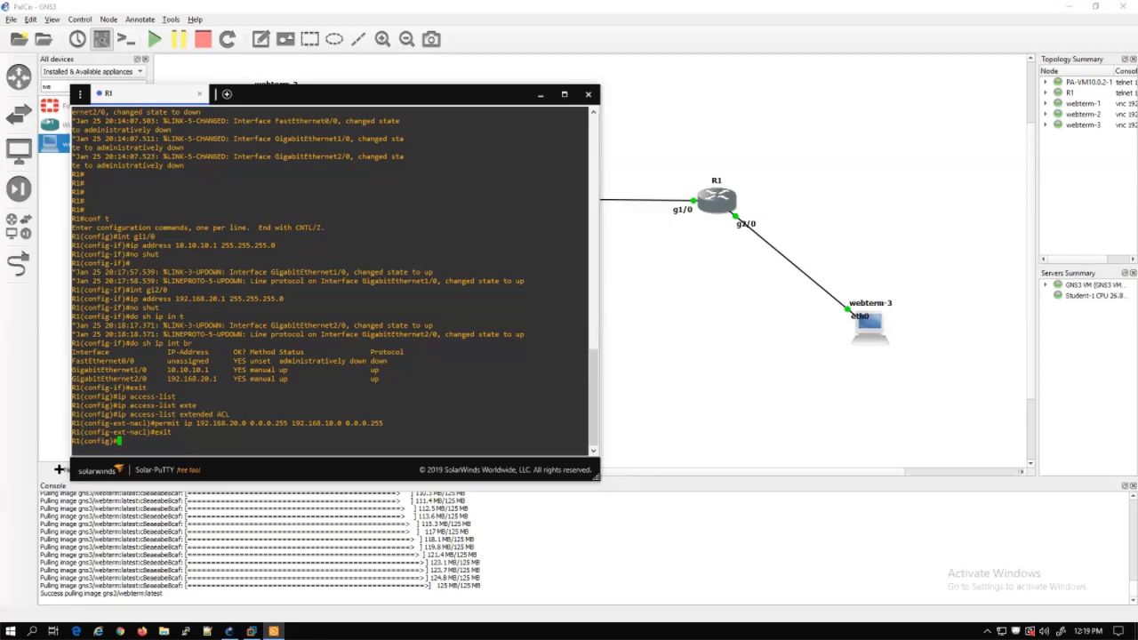
{"action": "type", "text": "crypto isa"}
Create ISAKMP policy 1 on R1 with AES encryption and MD5 hash
{"action": "key", "text": "Tab"}
{"action": "type", "text": "poli"}
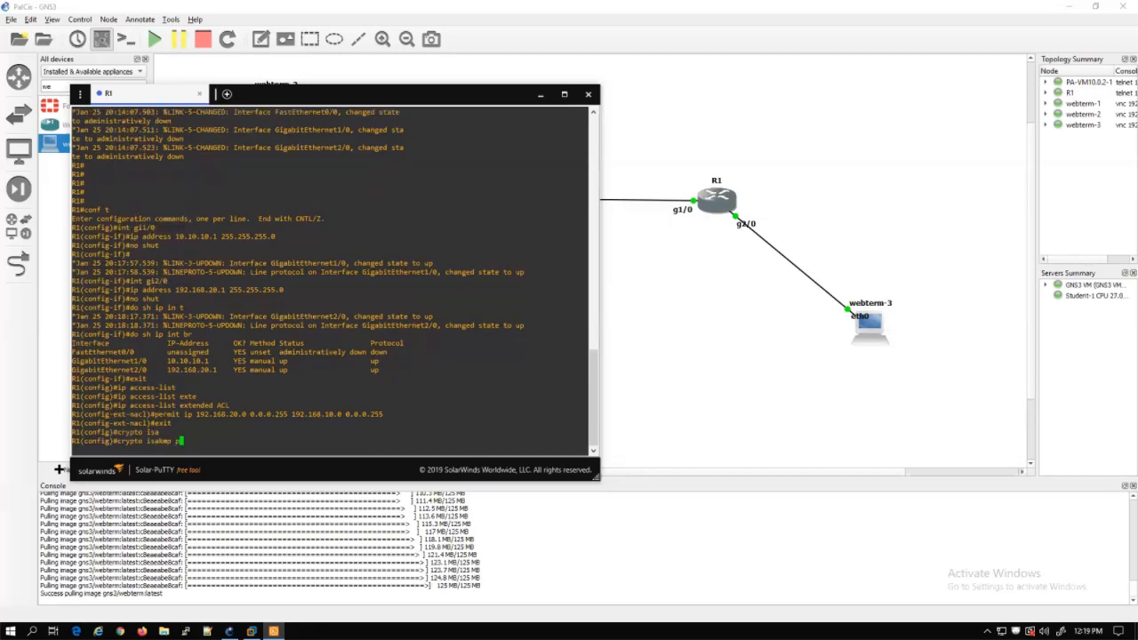
{"action": "key", "text": "Tab"}
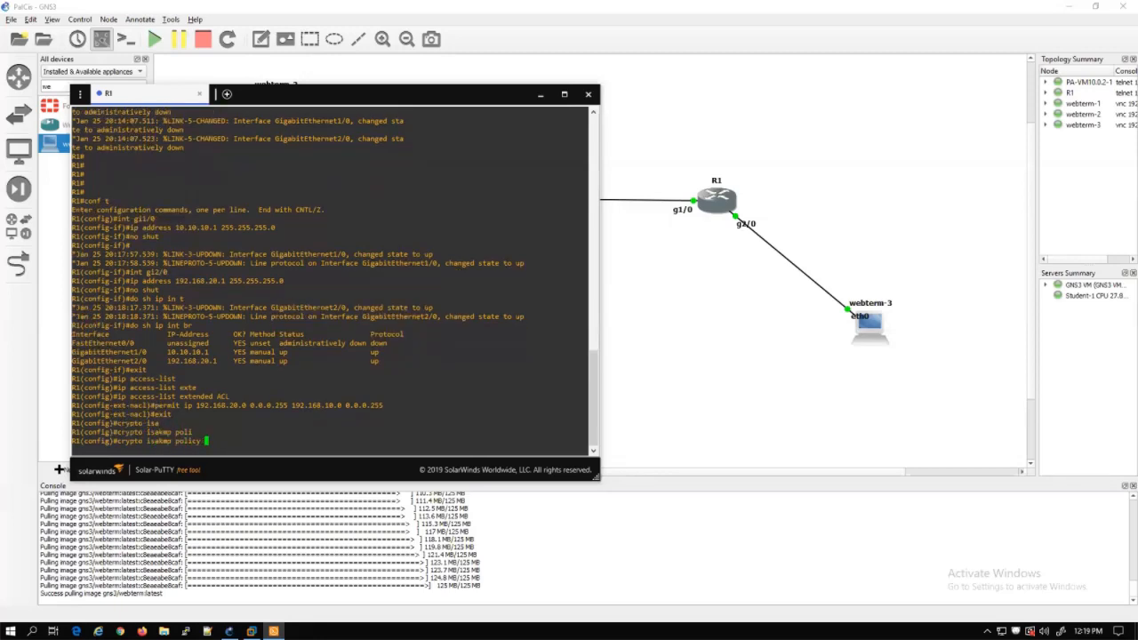
{"action": "type", "text": "1"}
{"action": "key", "text": "Return"}
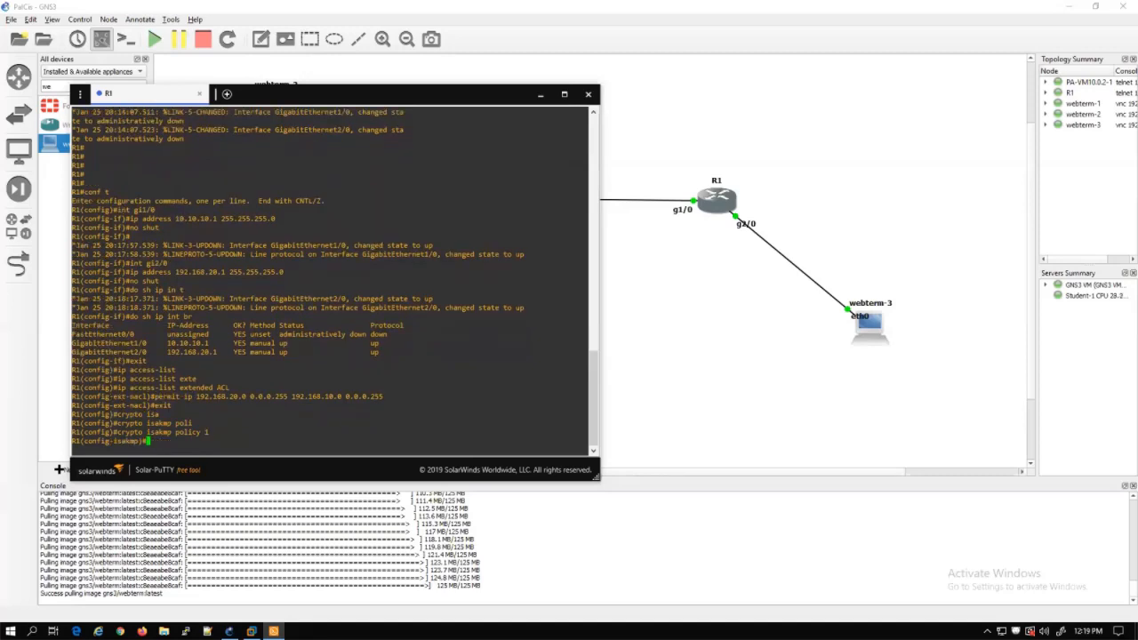
{"action": "type", "text": "en"}
{"action": "key", "text": "Tab"}
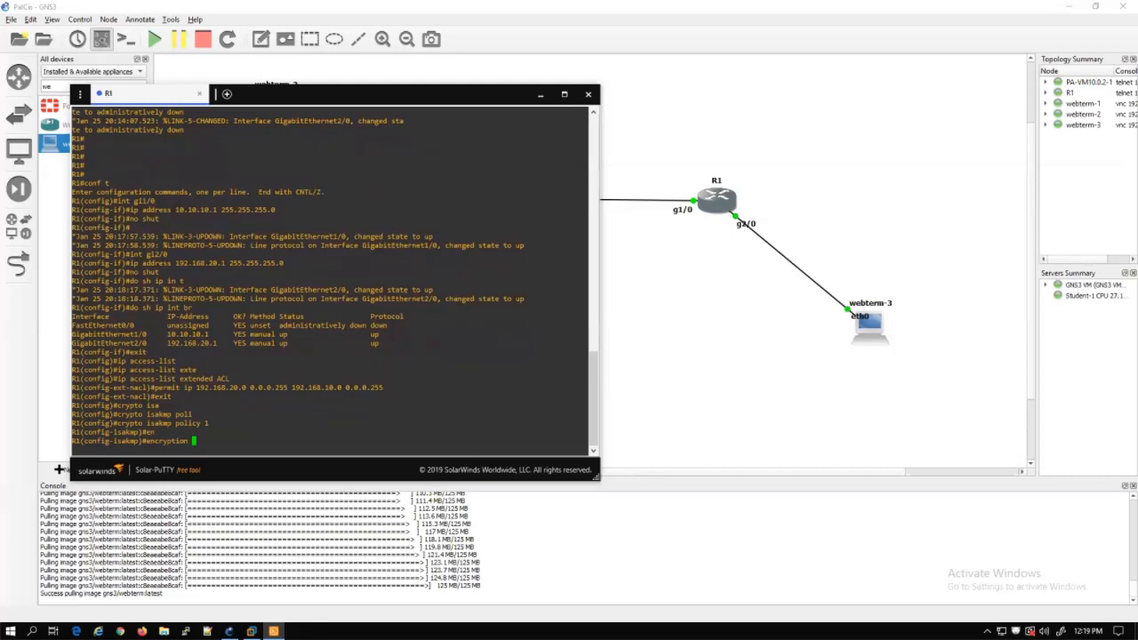
{"action": "type", "text": "aes"}
{"action": "key", "text": "Return"}
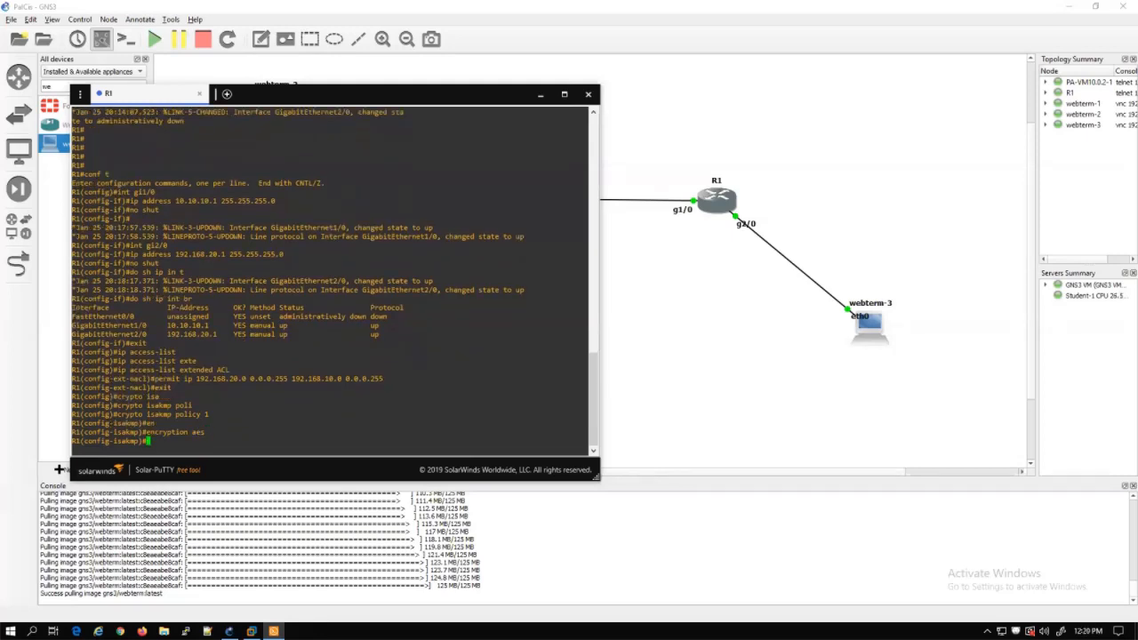
{"action": "type", "text": "hash md5"}
{"action": "key", "text": "Return"}
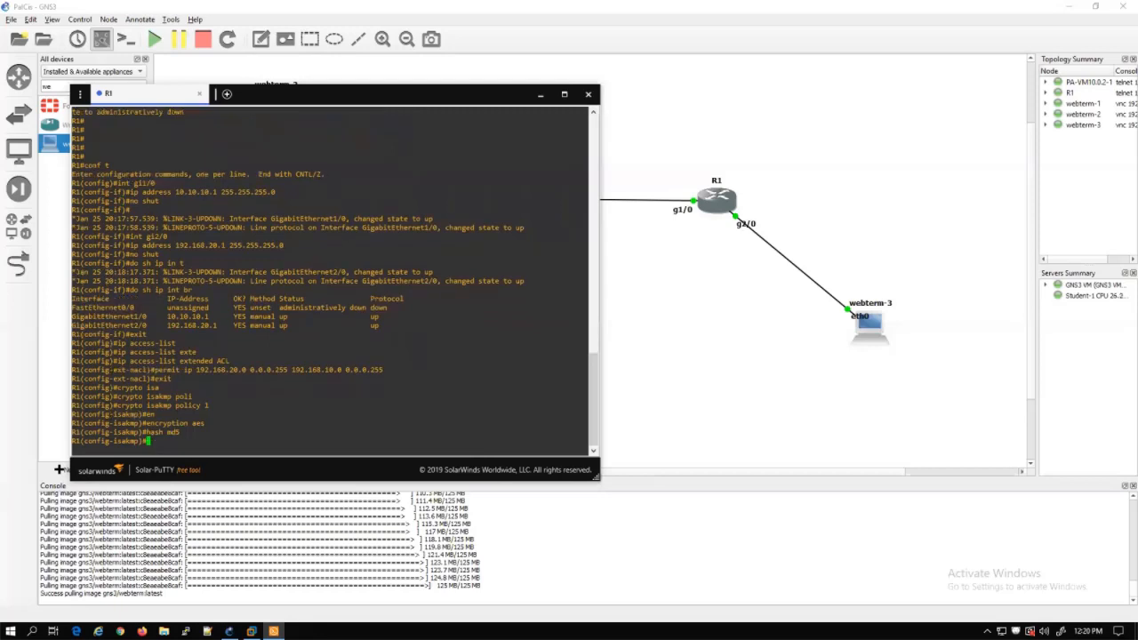
Add pre-share authentication and Diffie-Hellman group 5 to policy 1, then exit
{"action": "type", "text": "auth"}
{"action": "key", "text": "Tab"}
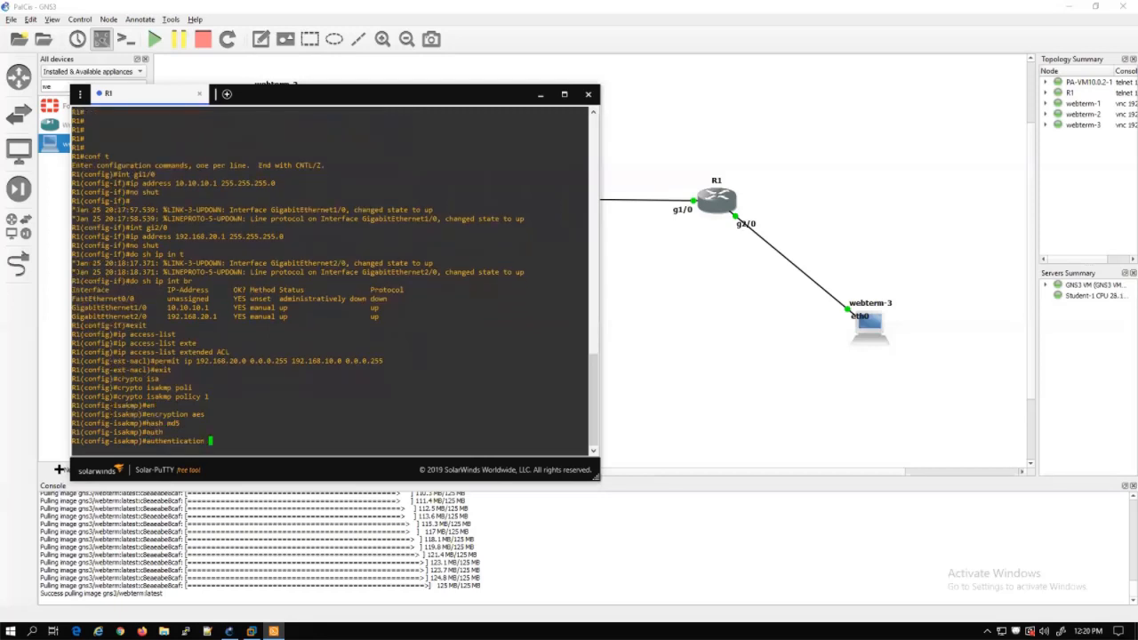
{"action": "type", "text": "pre"}
{"action": "key", "text": "Tab"}
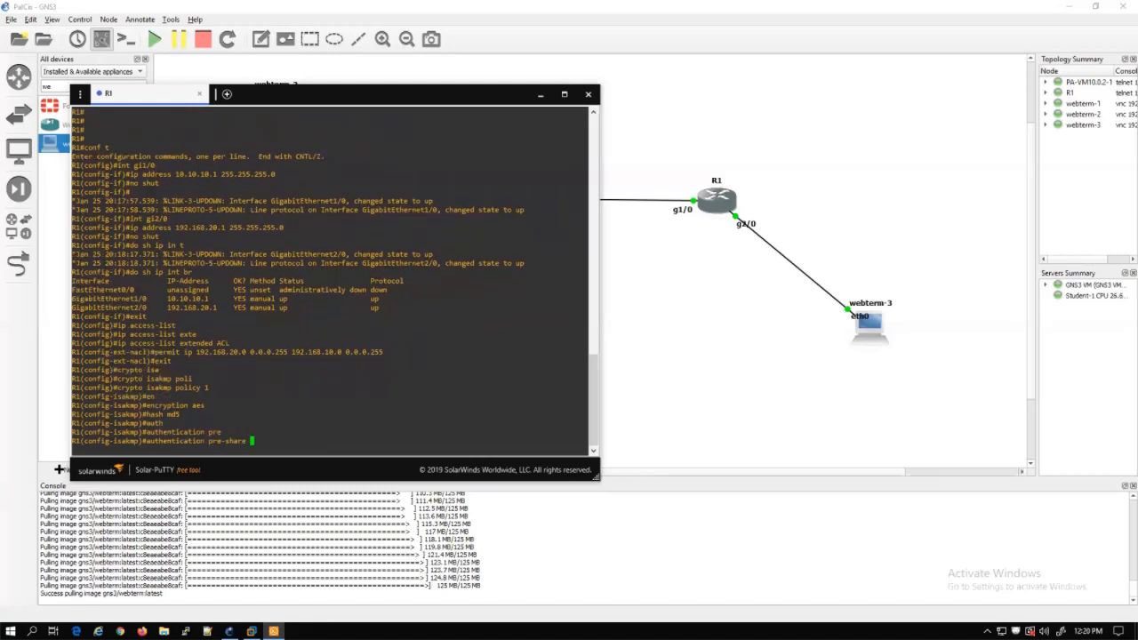
{"action": "key", "text": "Return"}
{"action": "type", "text": "grou"}
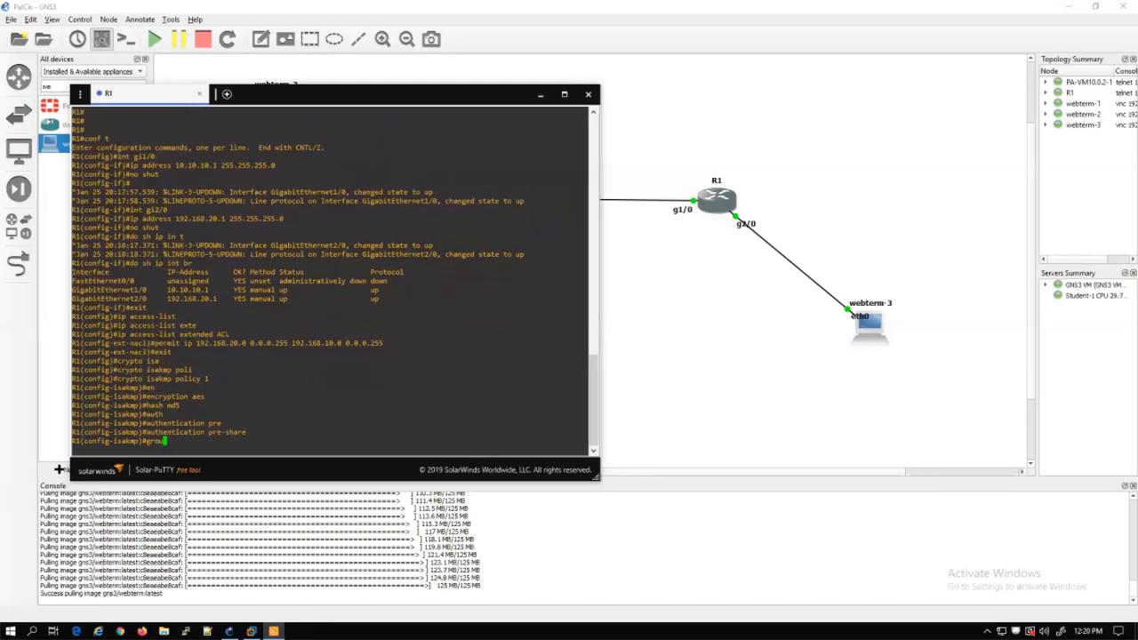
{"action": "key", "text": "Tab"}
{"action": "type", "text": "5"}
{"action": "key", "text": "Return"}
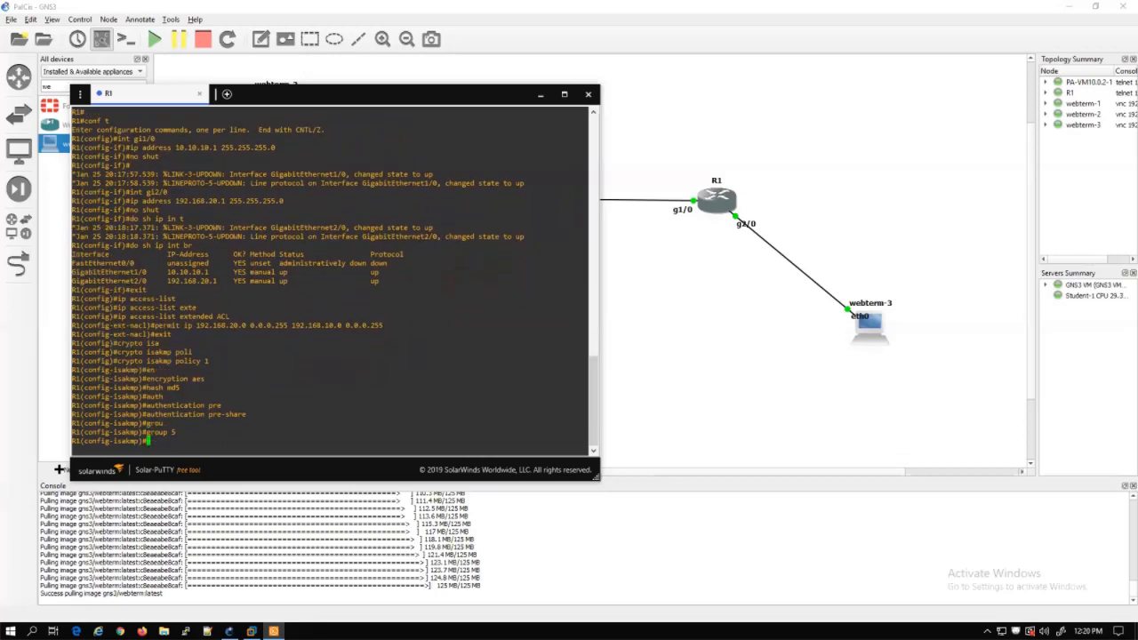
{"action": "type", "text": "exit"}
{"action": "key", "text": "Return"}
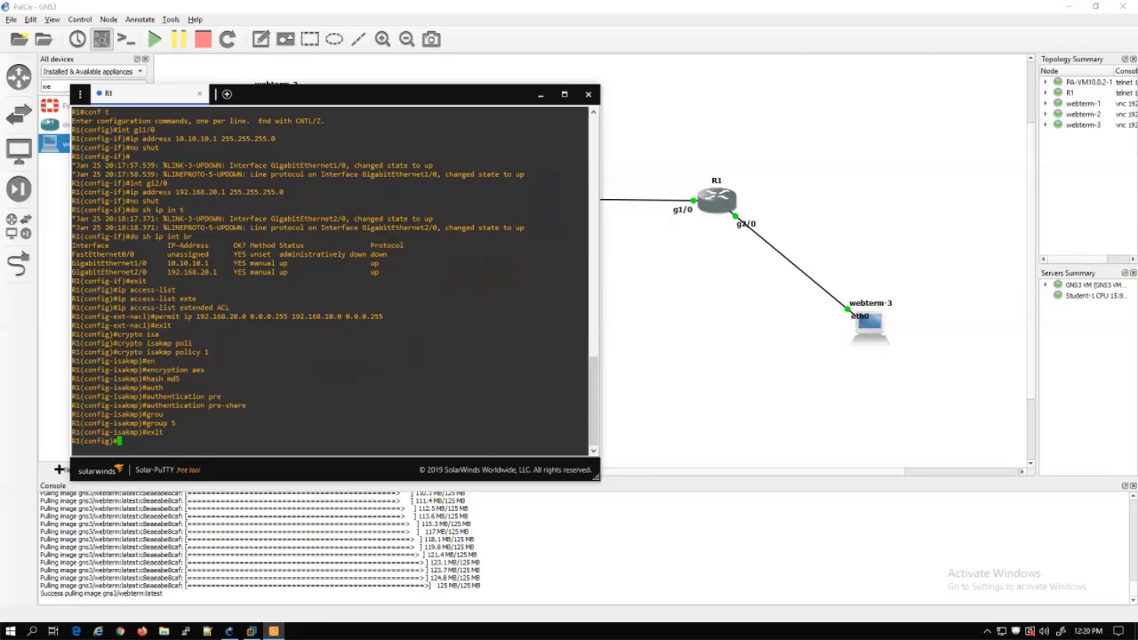
{"action": "type", "text": "crypto isa"}
Type a crypto isakmp pre-shared key command for peer 10.10.10.2, then move the console down
{"action": "key", "text": "Tab"}
{"action": "type", "text": "key "}
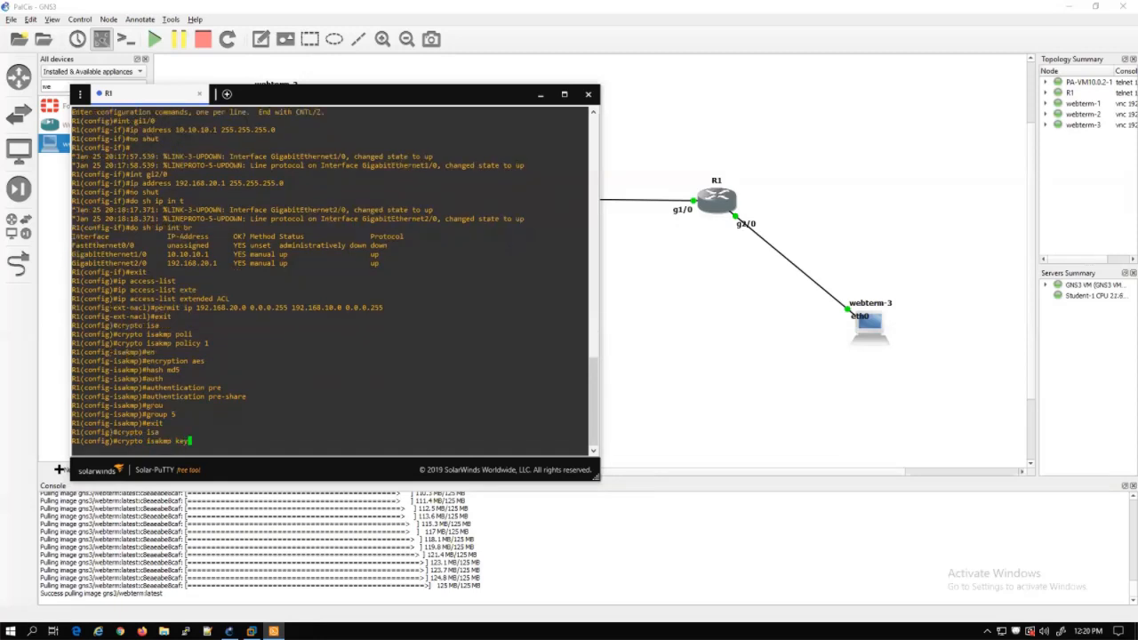
{"action": "type", "text": "cisco123 address 10.10.10.2"}
{"action": "left_click_drag", "start_coordinate": [408, 96], "coordinate": [452, 353]}
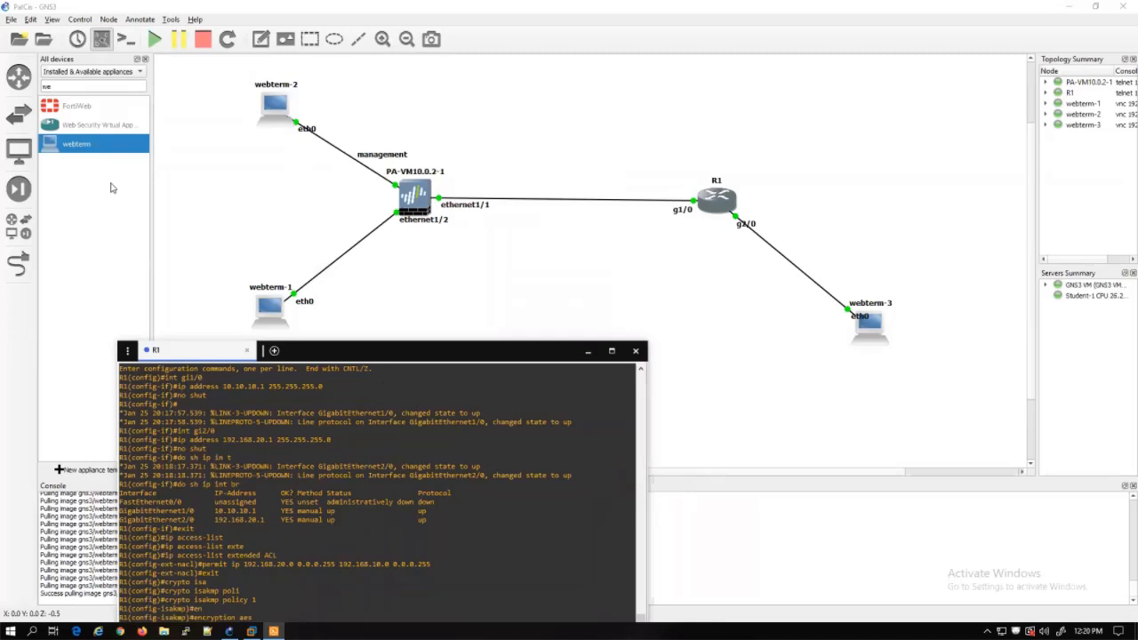
Add notes 10.10.10.1 and 10.10.10.2 beside R1's link to the firewall
{"action": "left_click", "coordinate": [259, 41]}
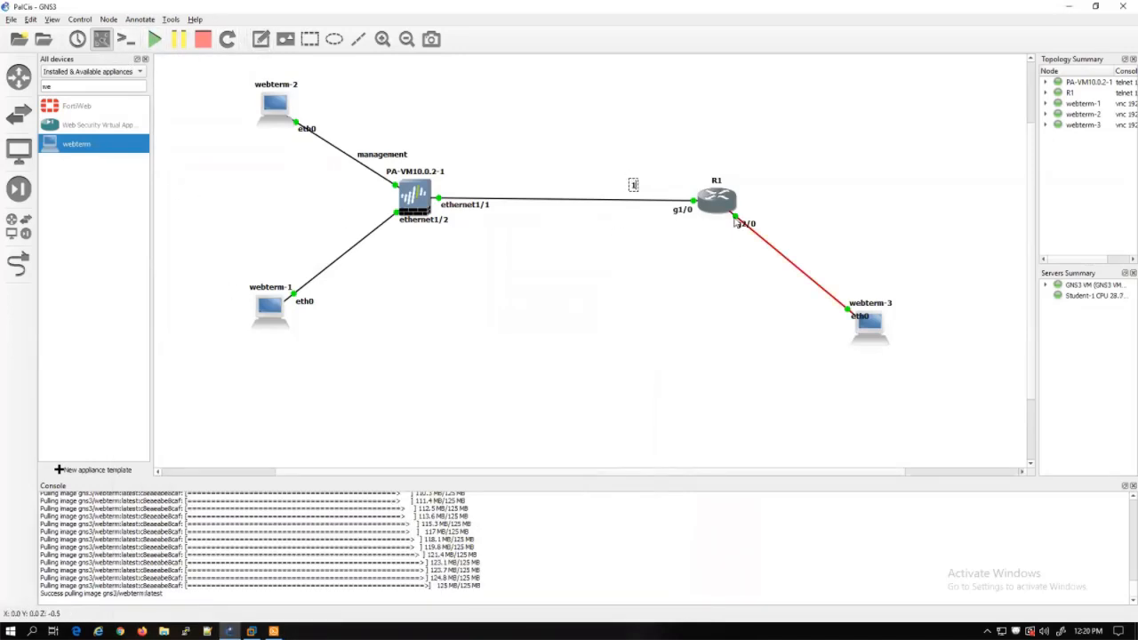
{"action": "type", "text": "10.10.10.1"}
{"action": "left_click", "coordinate": [620, 242]}
{"action": "left_click_drag", "start_coordinate": [659, 191], "coordinate": [465, 191]}
{"action": "right_click", "coordinate": [665, 187]}
{"action": "left_click", "coordinate": [672, 194]}
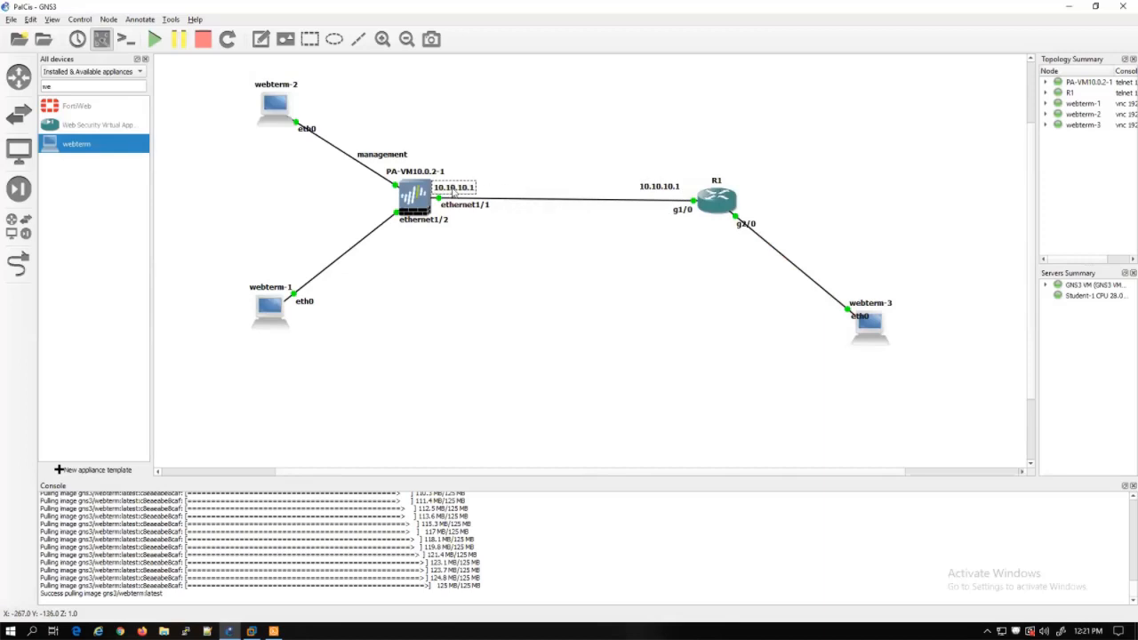
{"action": "double_click", "coordinate": [474, 191]}
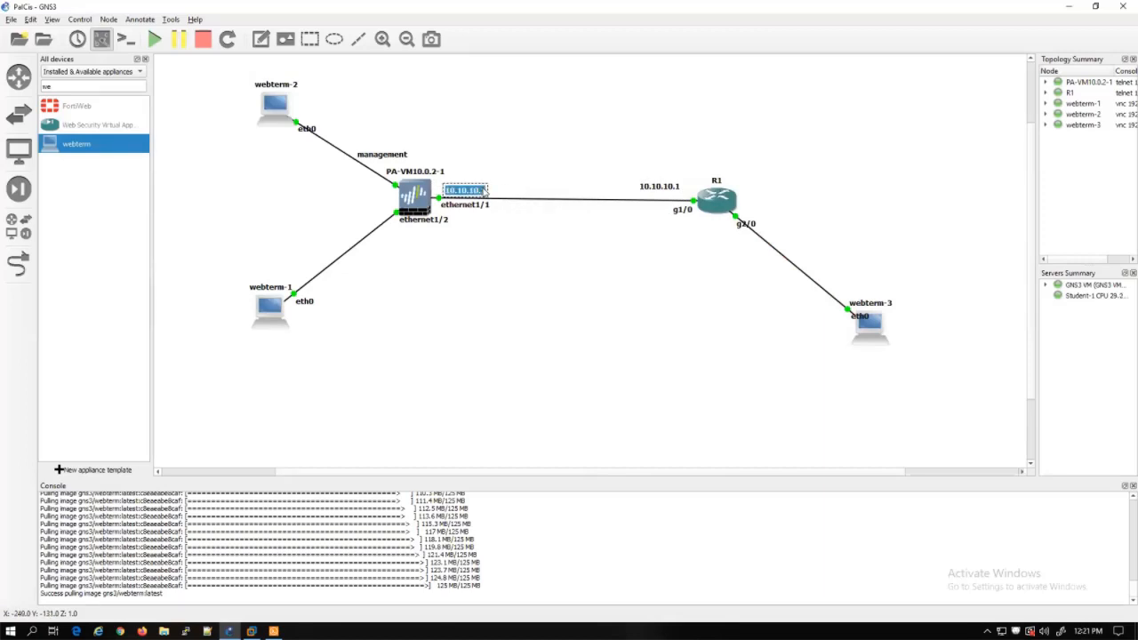
{"action": "left_click", "coordinate": [485, 191]}
{"action": "key", "text": "BackSpace"}
{"action": "type", "text": "2"}
{"action": "left_click", "coordinate": [488, 216]}
Add 192.168.20.1/24 right of R1 and 192.168.20.2/24 under webterm-3
{"action": "right_click", "coordinate": [476, 191]}
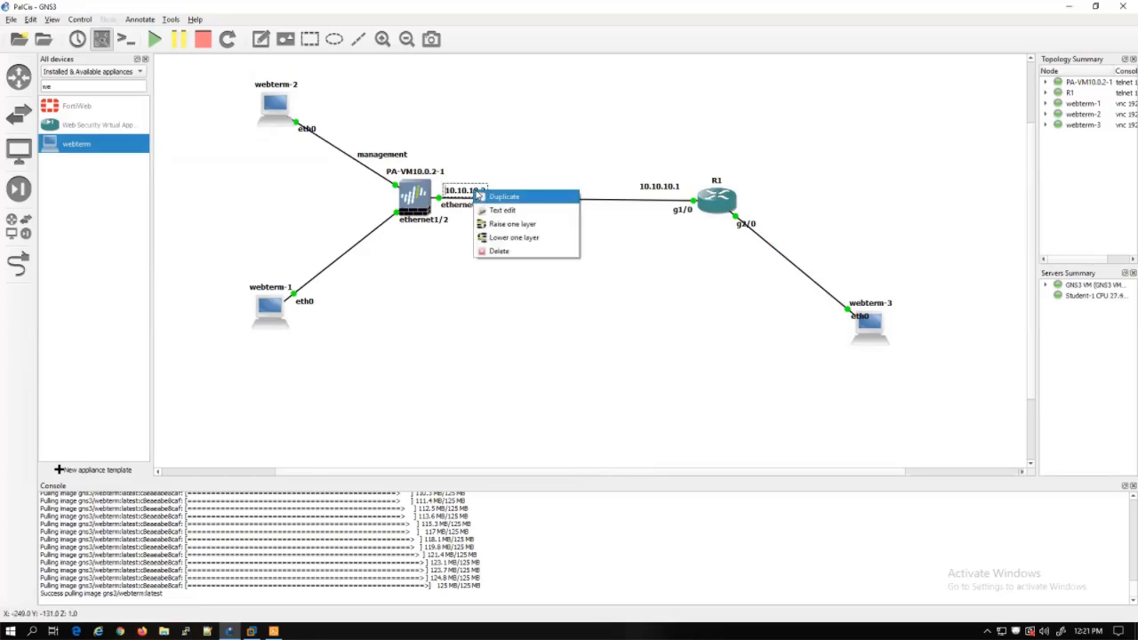
{"action": "left_click", "coordinate": [488, 196]}
{"action": "left_click_drag", "start_coordinate": [479, 202], "coordinate": [789, 219]}
{"action": "double_click", "coordinate": [789, 218]}
{"action": "type", "text": "192.1"}
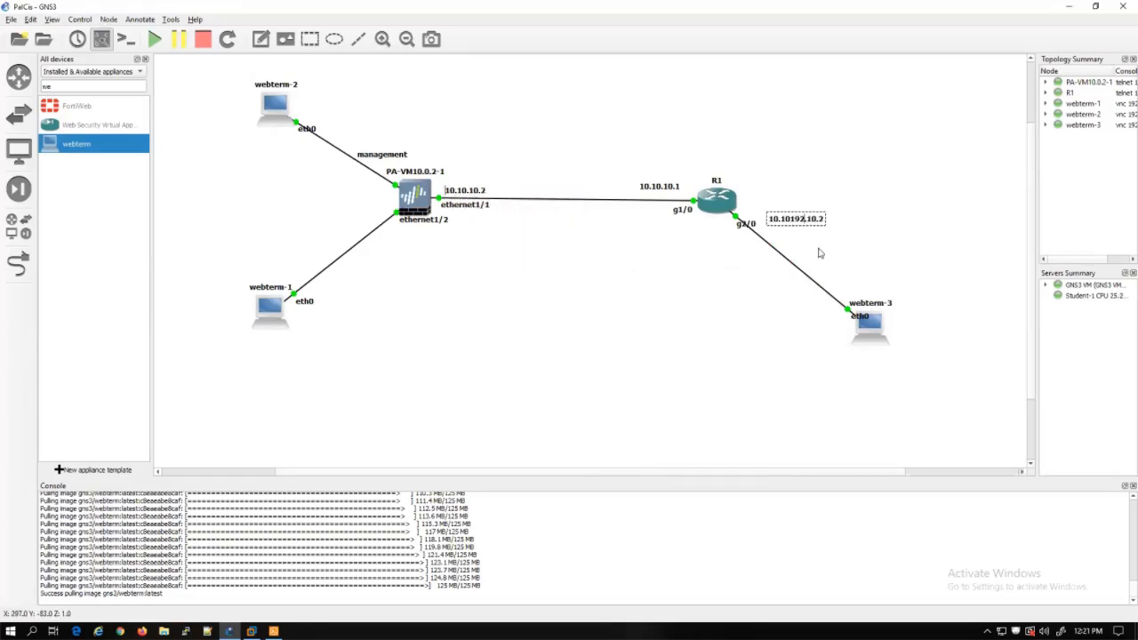
{"action": "key", "text": "ctrl+a"}
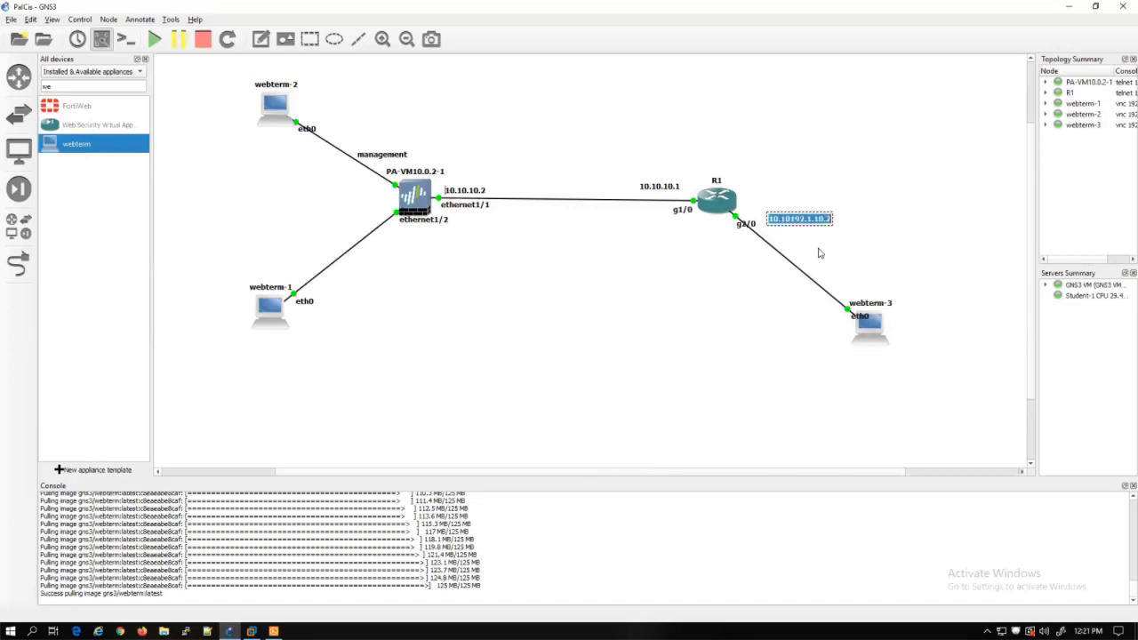
{"action": "type", "text": "192.168.20"}
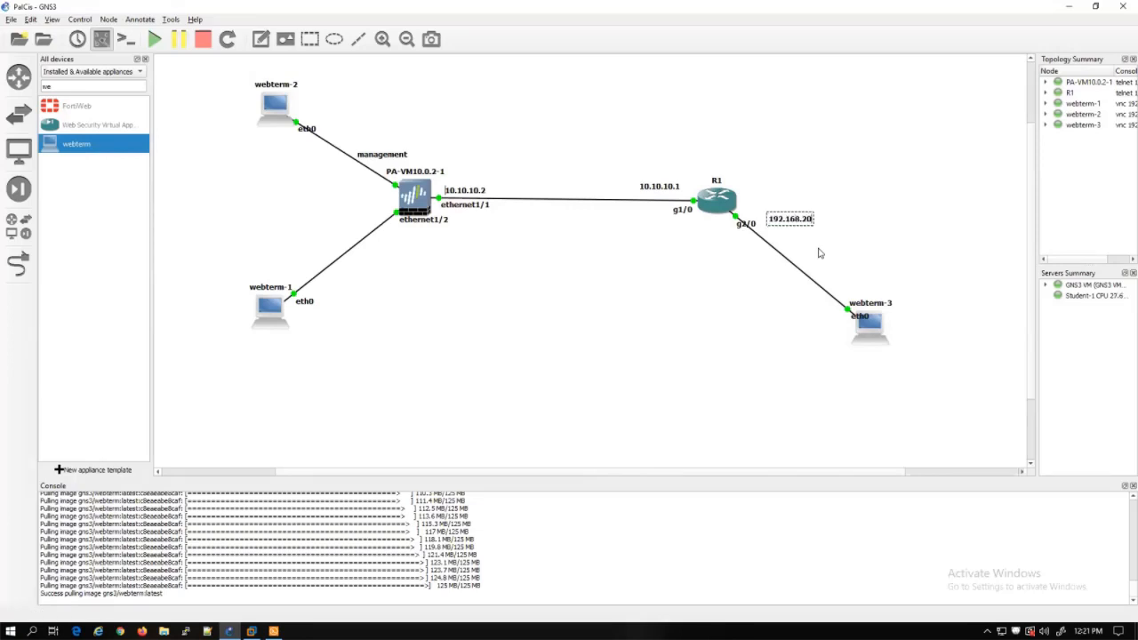
{"action": "type", "text": ".1/24"}
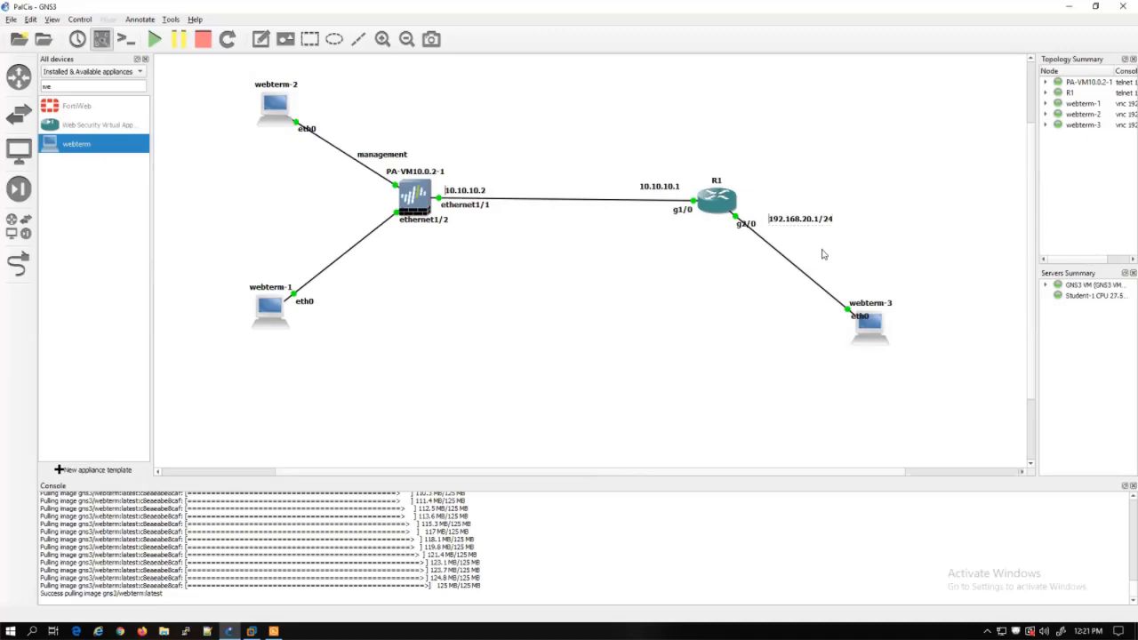
{"action": "right_click", "coordinate": [829, 220]}
{"action": "left_click", "coordinate": [841, 223]}
{"action": "left_click_drag", "start_coordinate": [836, 234], "coordinate": [896, 361]}
{"action": "double_click", "coordinate": [896, 360]}
{"action": "left_click", "coordinate": [896, 360]}
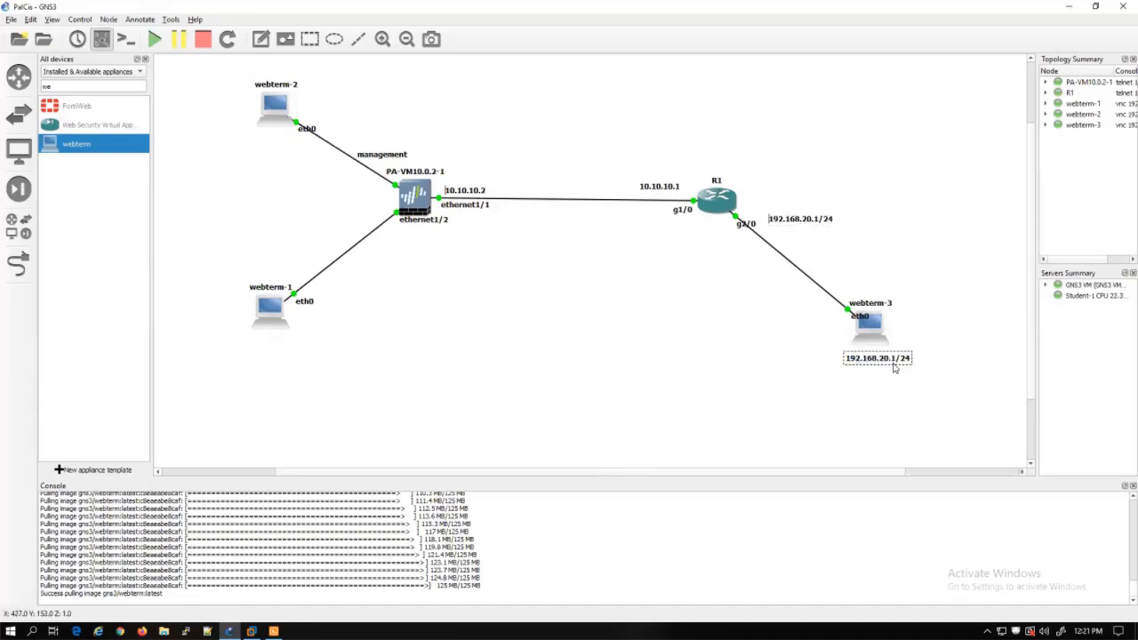
{"action": "key", "text": "BackSpace"}
{"action": "type", "text": "2"}
Add 192.168.10.2/24 under webterm-1 and 192.168.10.1/24 beside the firewall's ethernet1/2
{"action": "right_click", "coordinate": [884, 361]}
{"action": "left_click", "coordinate": [900, 371]}
{"action": "left_click_drag", "start_coordinate": [904, 386], "coordinate": [267, 340]}
{"action": "double_click", "coordinate": [268, 340]}
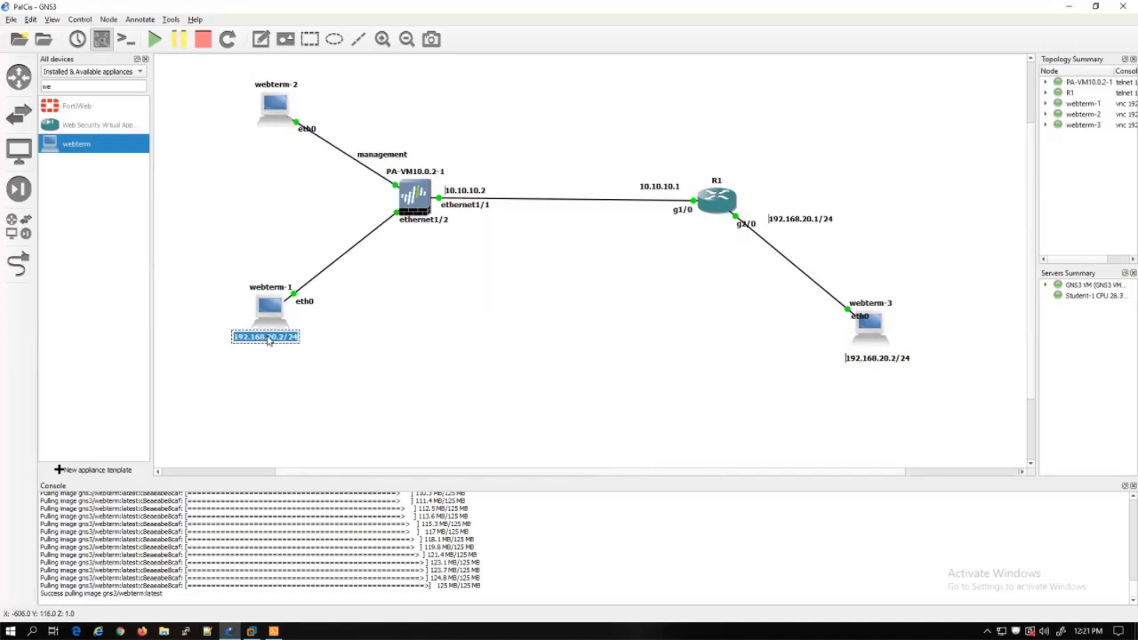
{"action": "left_click", "coordinate": [271, 340]}
{"action": "double_click", "coordinate": [270, 340]}
{"action": "left_click", "coordinate": [272, 341]}
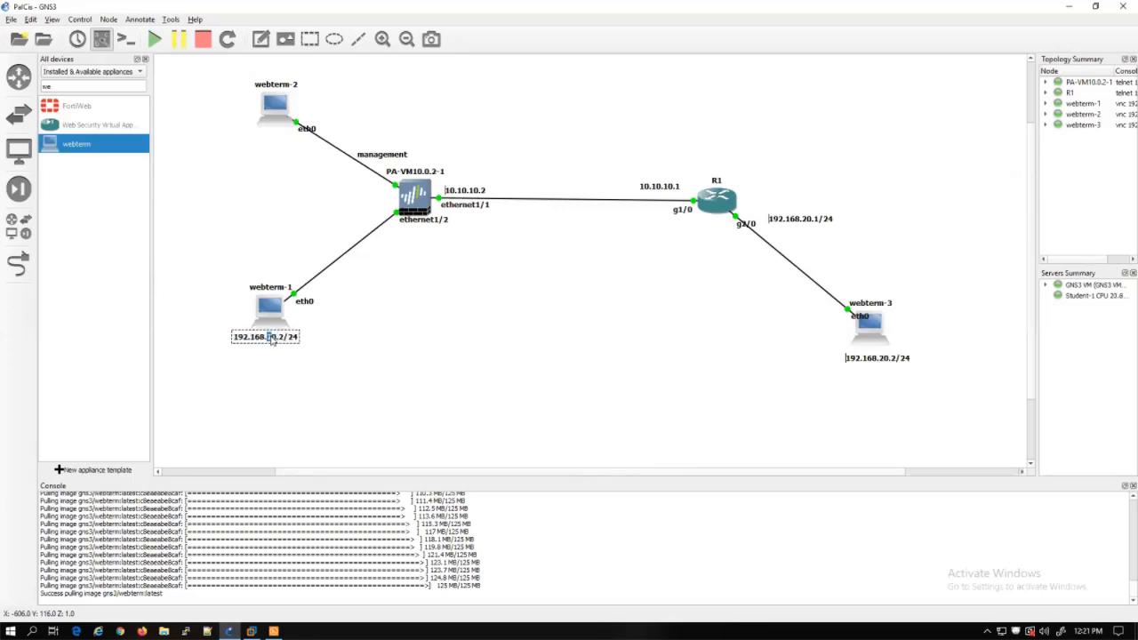
{"action": "key", "text": "BackSpace"}
{"action": "type", "text": "1"}
{"action": "right_click", "coordinate": [235, 335]}
{"action": "left_click", "coordinate": [297, 355]}
{"action": "left_click_drag", "start_coordinate": [297, 356], "coordinate": [362, 219]}
{"action": "double_click", "coordinate": [362, 219]}
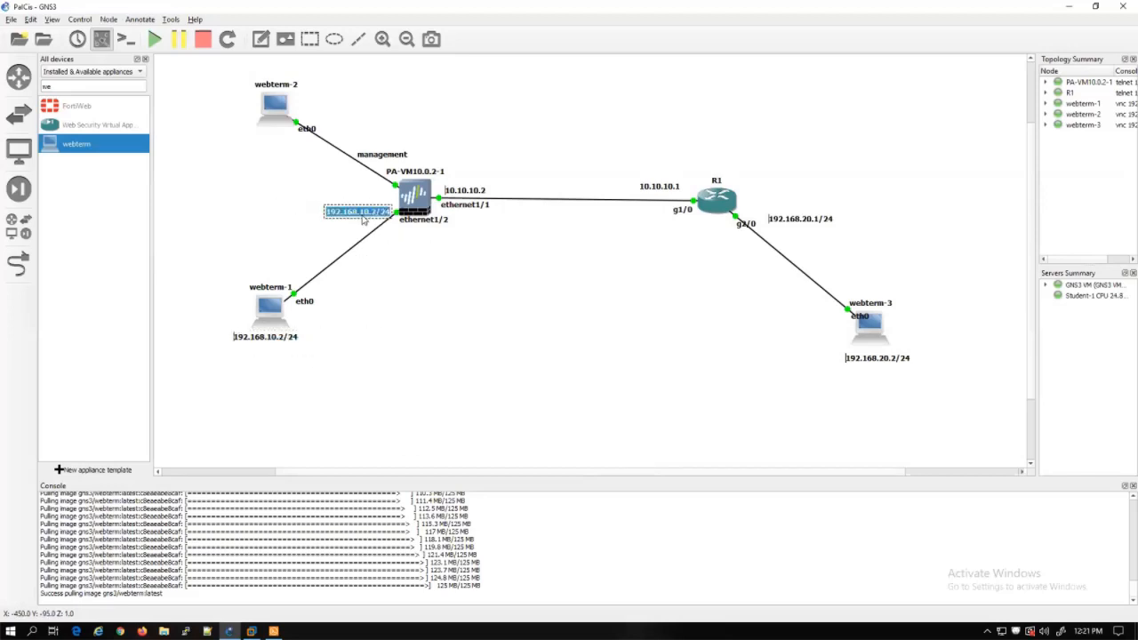
{"action": "left_click", "coordinate": [374, 214]}
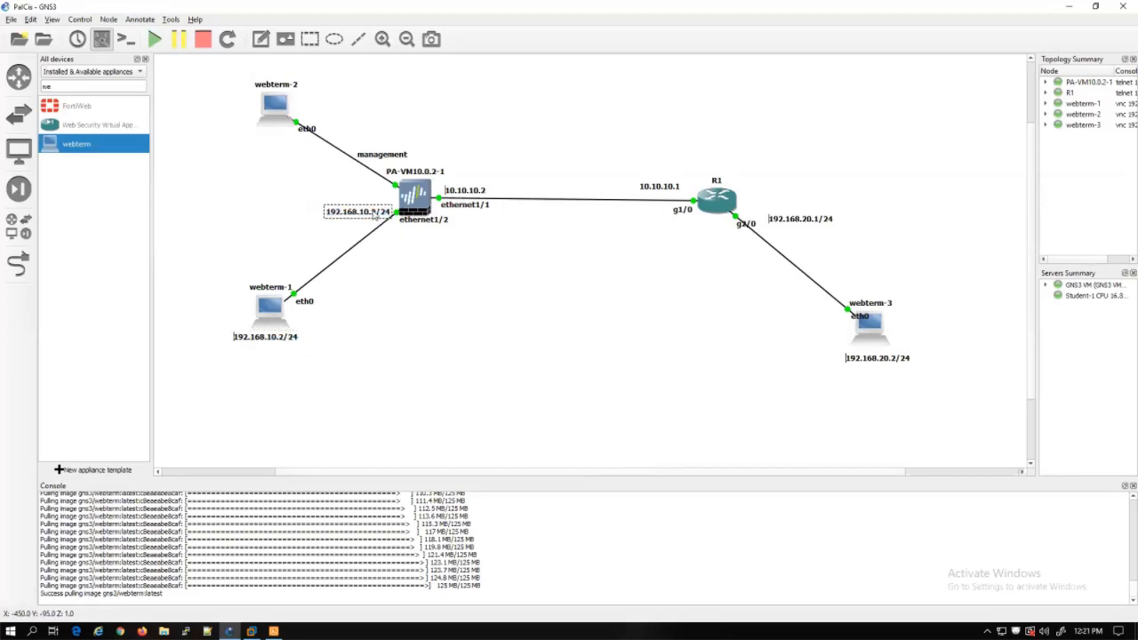
{"action": "key", "text": "BackSpace"}
{"action": "type", "text": "1"}
{"action": "left_click", "coordinate": [412, 271]}
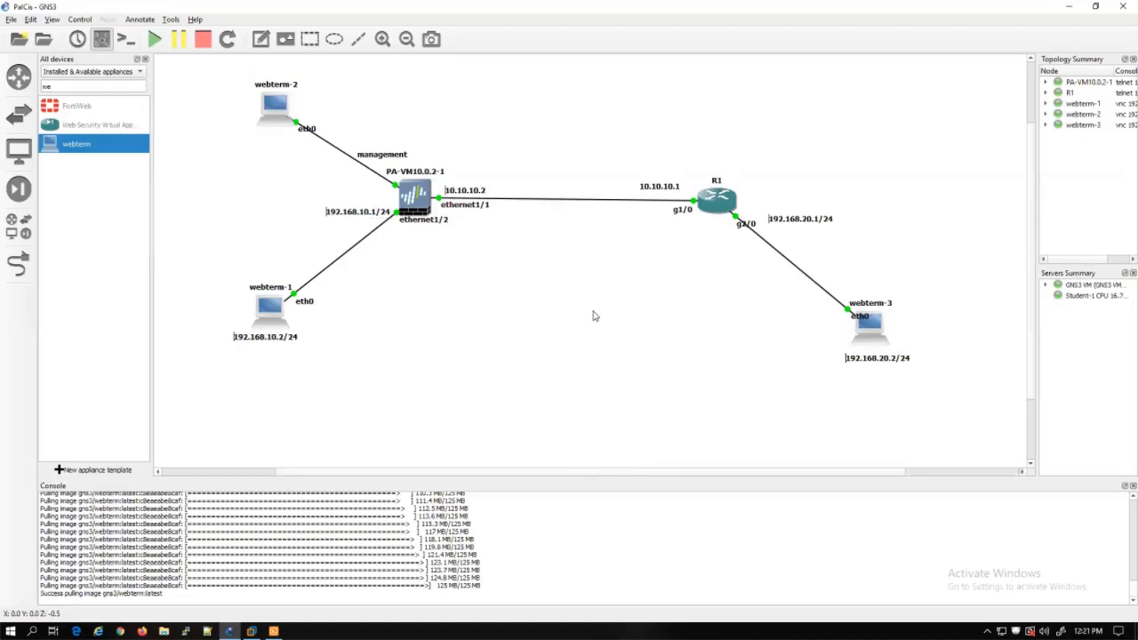
Apply R1's ISAKMP pre-shared key for peer 10.10.10.2
{"action": "left_click", "coordinate": [273, 631]}
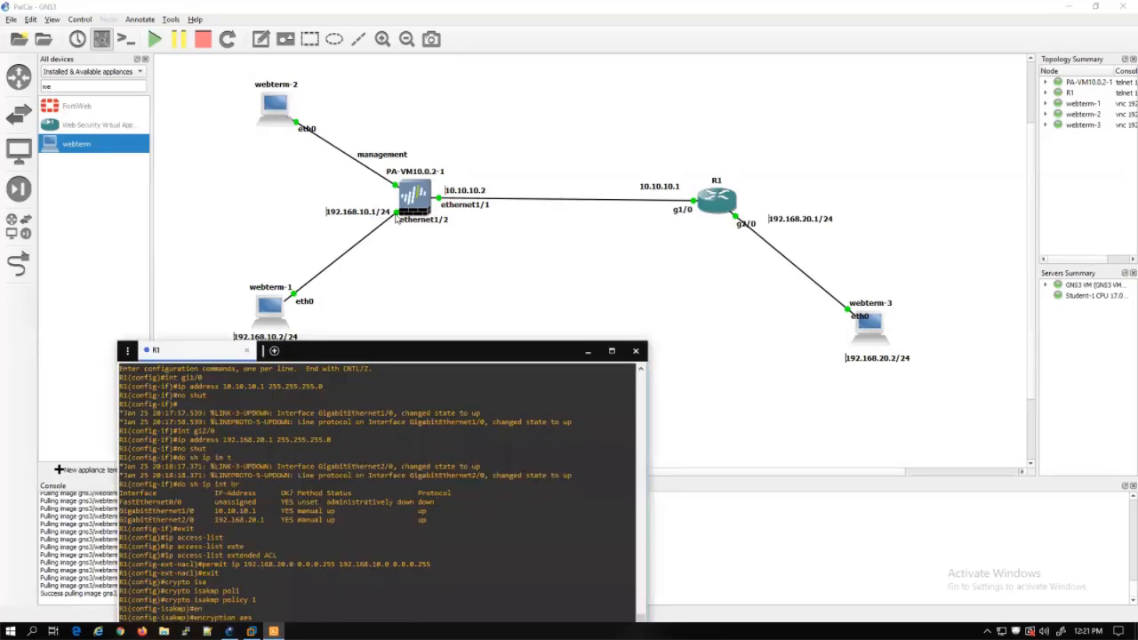
{"action": "left_click_drag", "start_coordinate": [418, 355], "coordinate": [471, 118]}
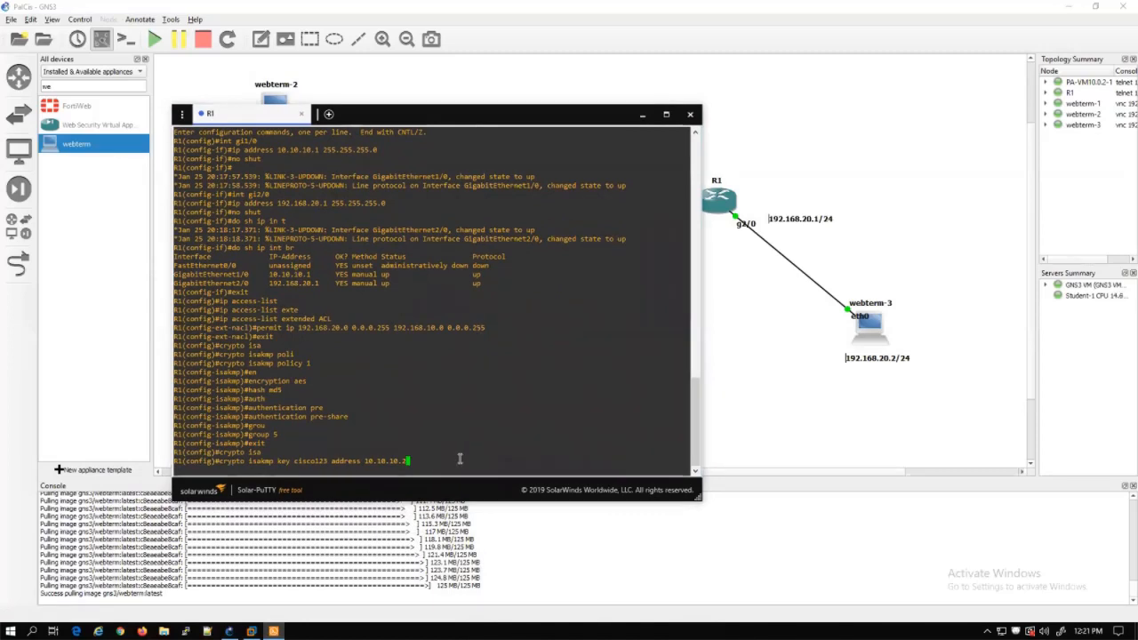
{"action": "key", "text": "Return"}
Create transform set TSET with esp-aes and esp-sha-hmac, then exit to global configuration
{"action": "type", "text": "config)#c"}
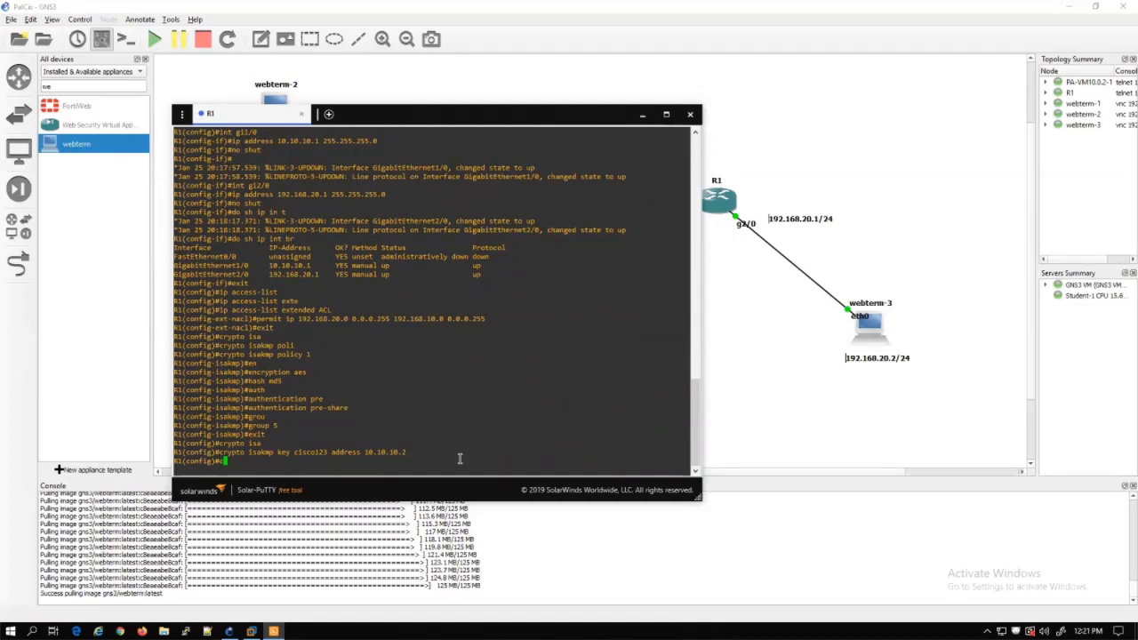
{"action": "type", "text": "rypto ipsec"}
{"action": "key", "text": "Tab"}
{"action": "type", "text": "tran"}
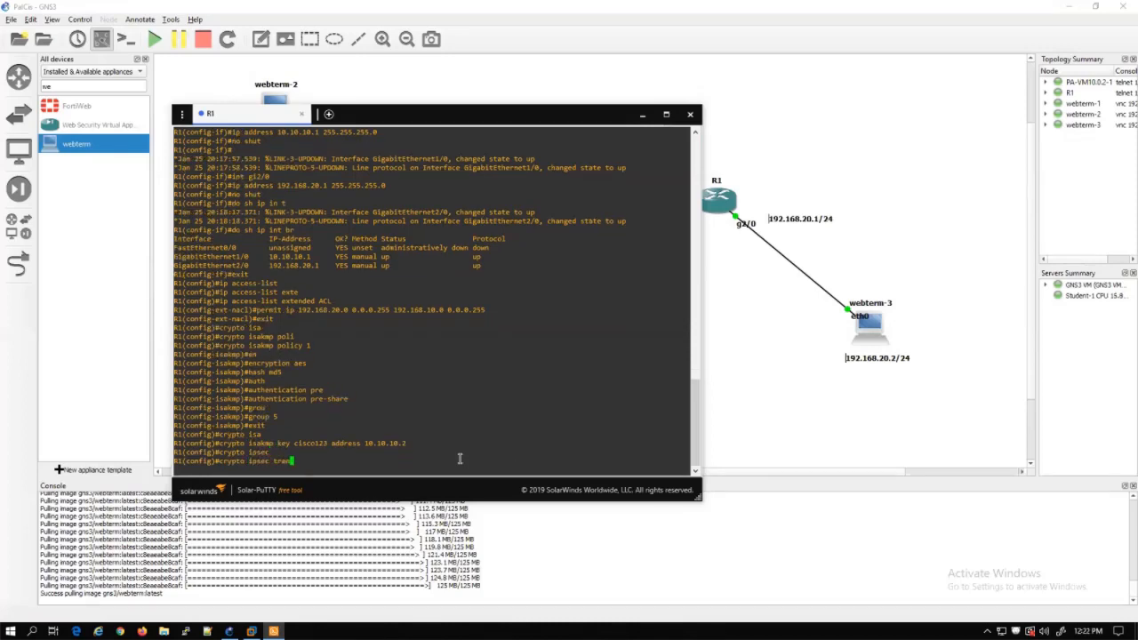
{"action": "key", "text": "Tab"}
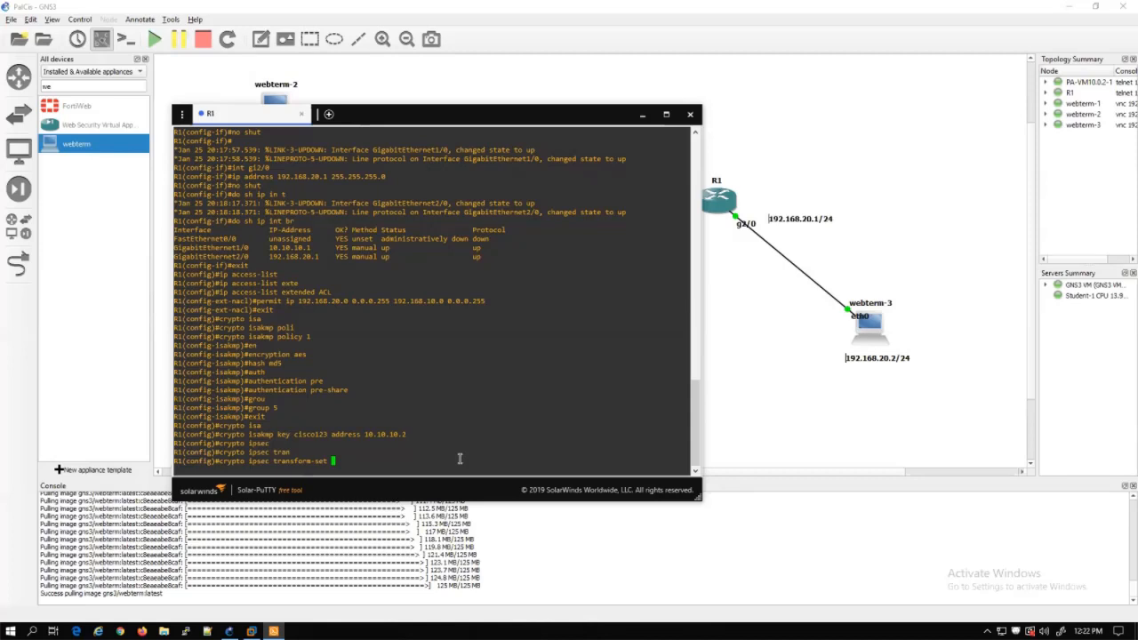
{"action": "type", "text": "TSET es"}
{"action": "key", "text": "Tab"}
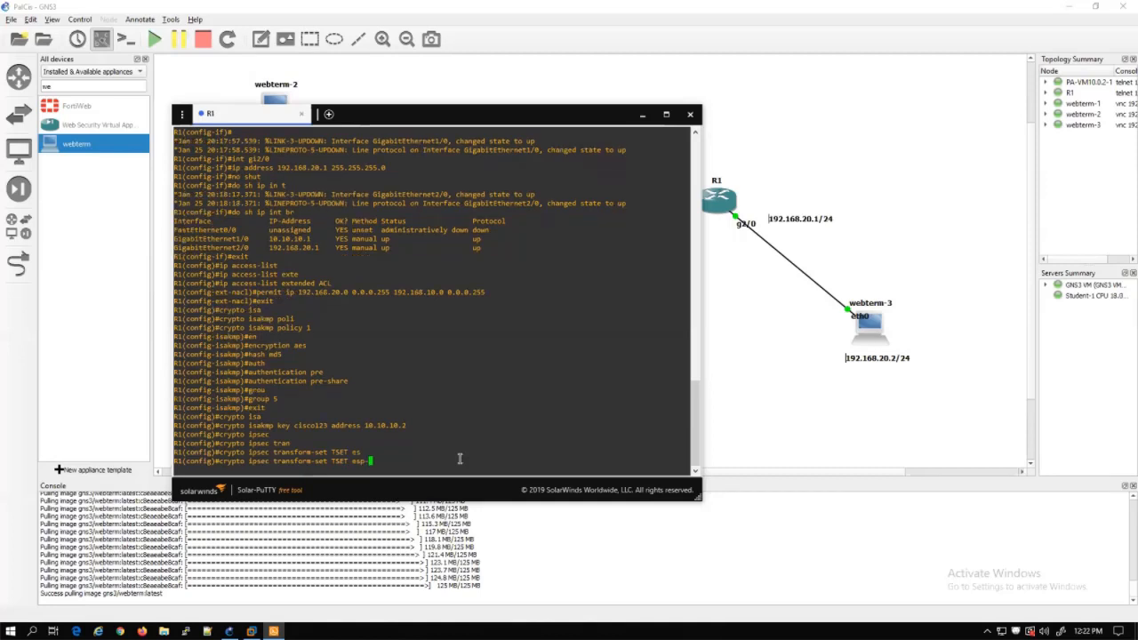
{"action": "type", "text": "ae"}
{"action": "key", "text": "Tab"}
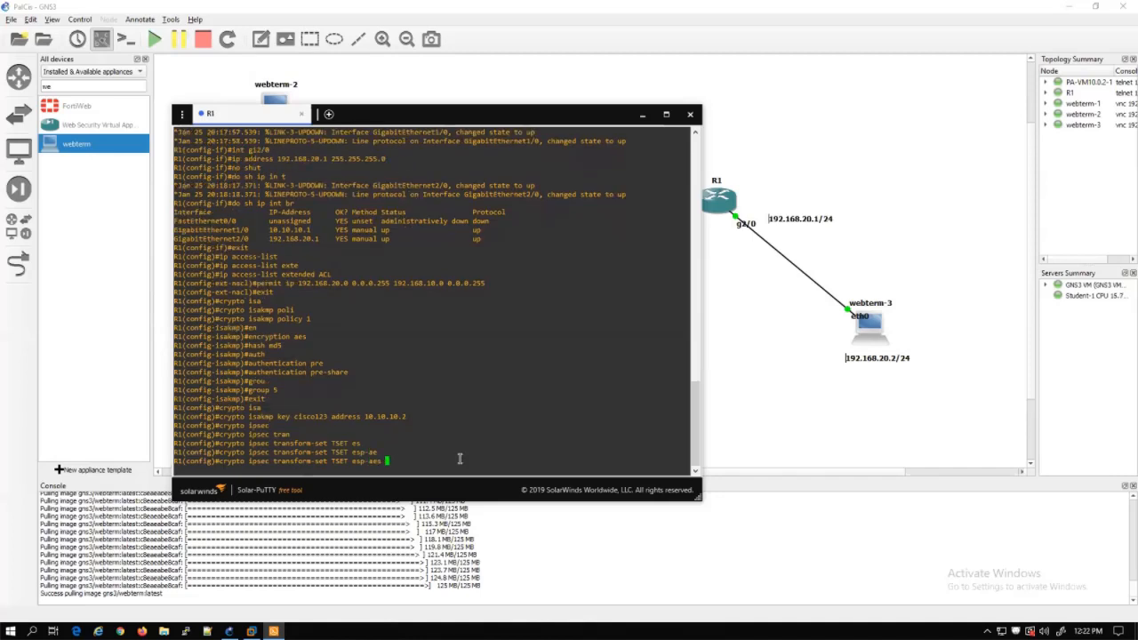
{"action": "type", "text": "es"}
{"action": "key", "text": "Tab"}
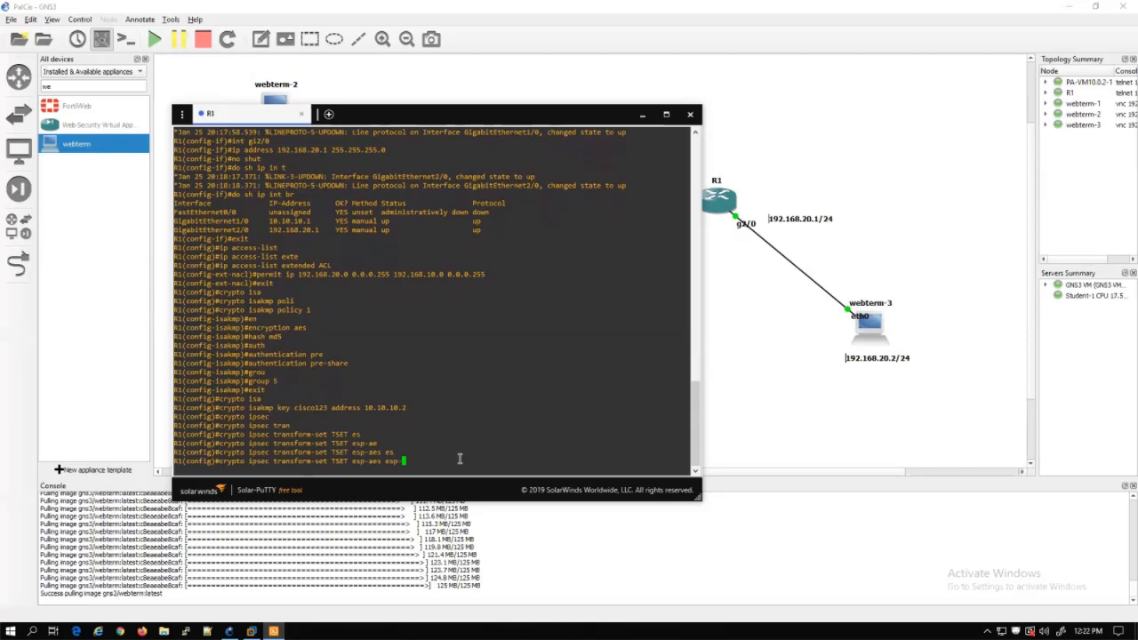
{"action": "type", "text": "sh"}
{"action": "key", "text": "Tab"}
{"action": "type", "text": "a"}
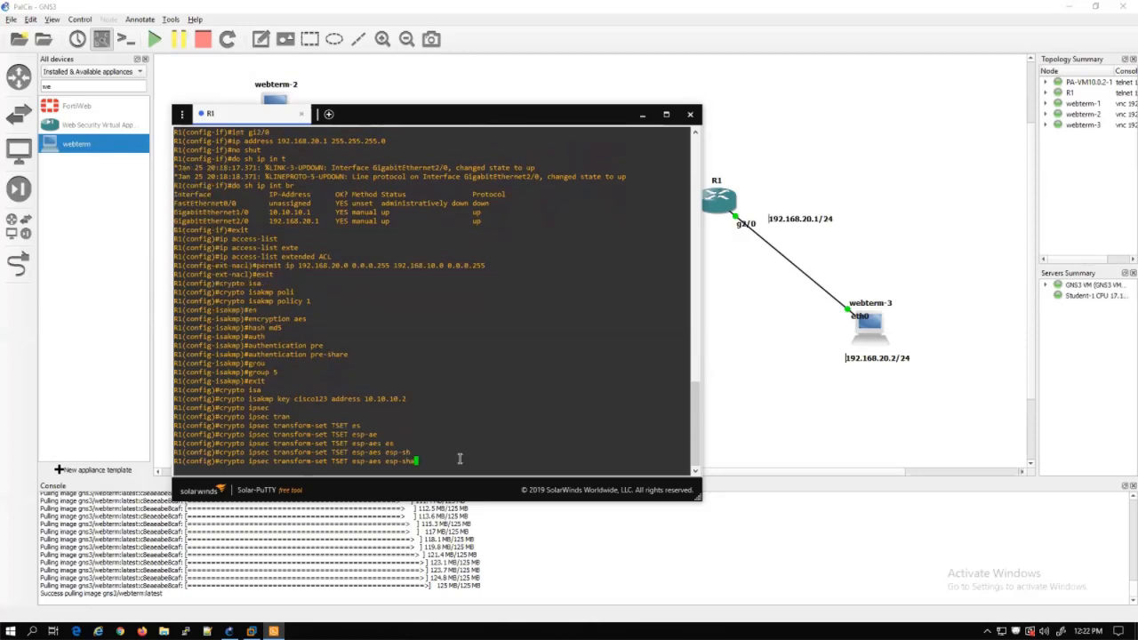
{"action": "type", "text": "-h"}
{"action": "key", "text": "Tab"}
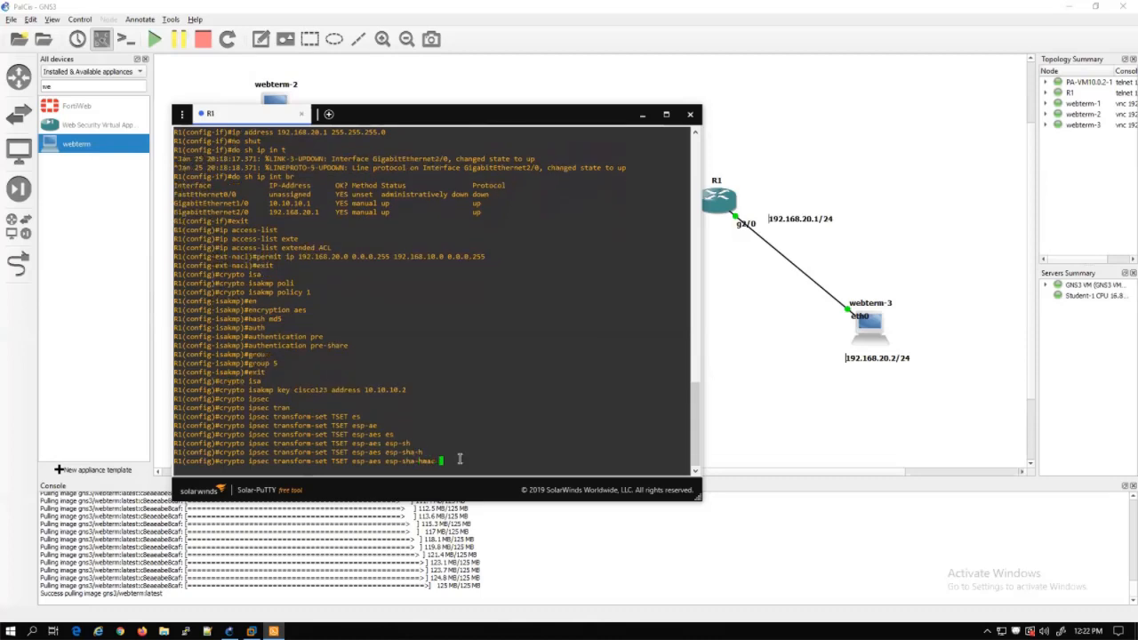
{"action": "key", "text": "Return"}
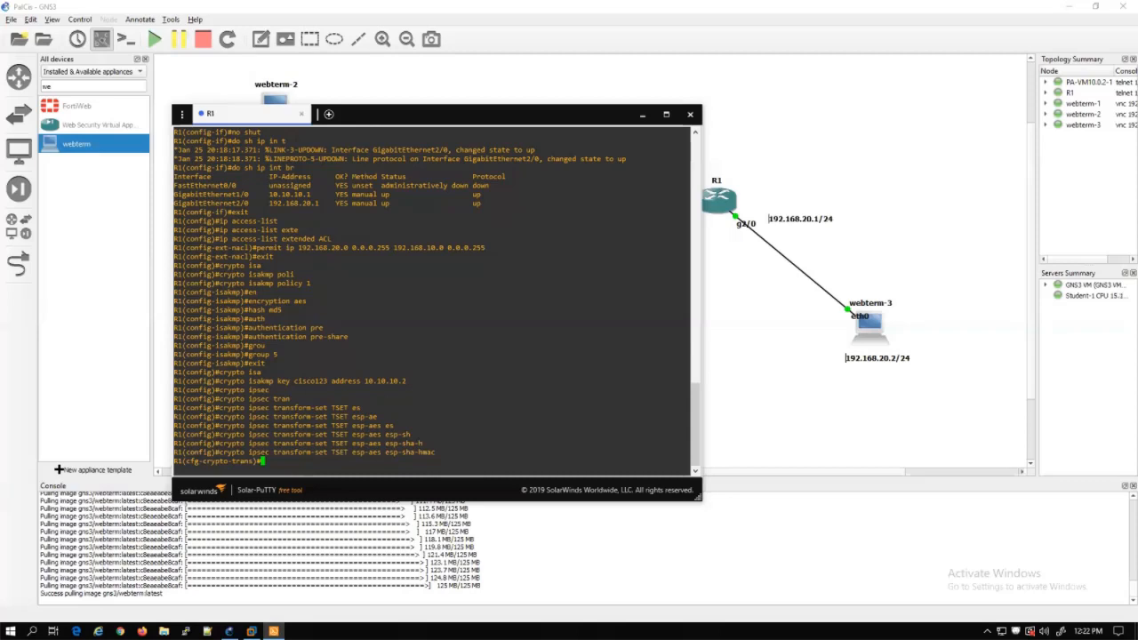
{"action": "type", "text": "exit"}
{"action": "key", "text": "Return"}
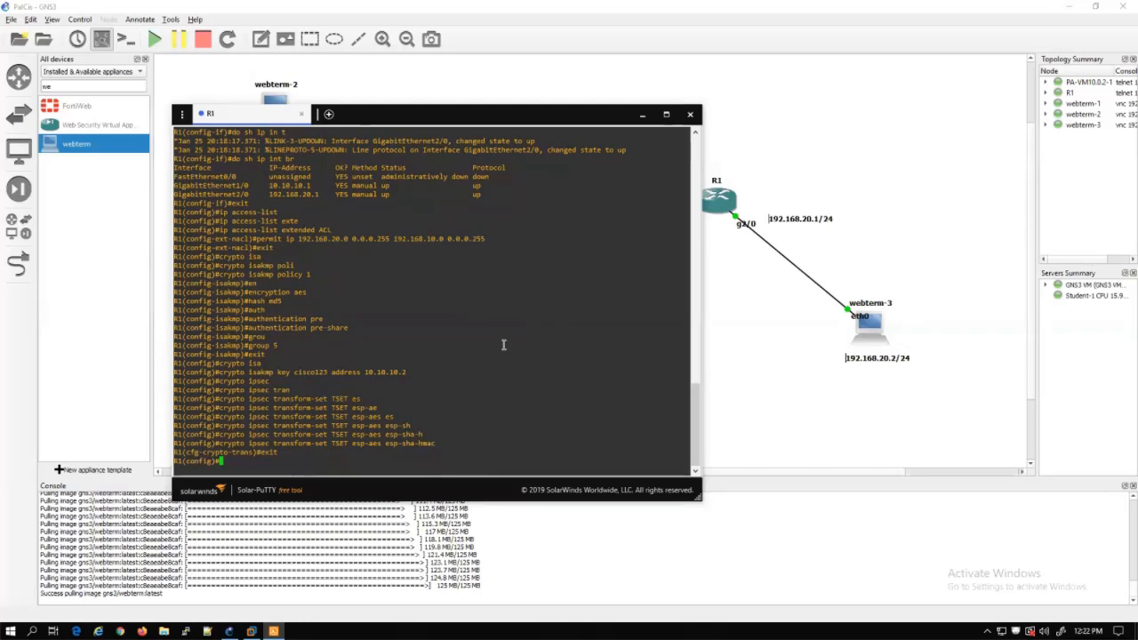
Create crypto map CMAP sequence 10 as ipsec-isakmp, checking the options with '?'
{"action": "type", "text": "crypto map"}
{"action": "type", "text": "CMAP 1"}
{"action": "key", "text": "BackSpace"}
{"action": "type", "text": "?"}
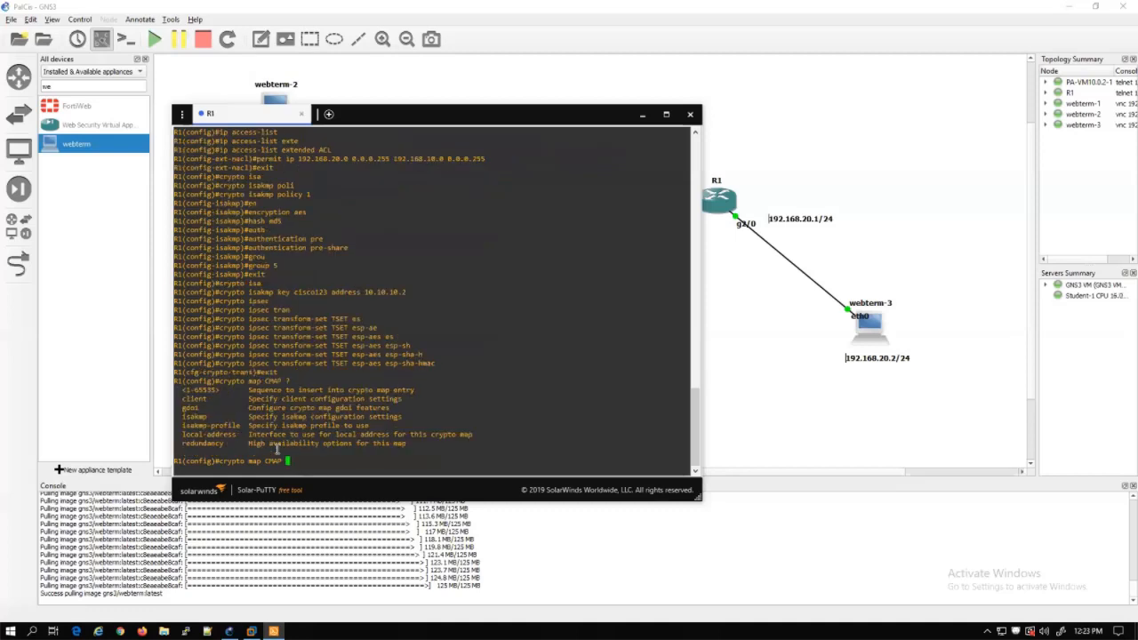
{"action": "left_click_drag", "start_coordinate": [250, 380], "coordinate": [298, 381]}
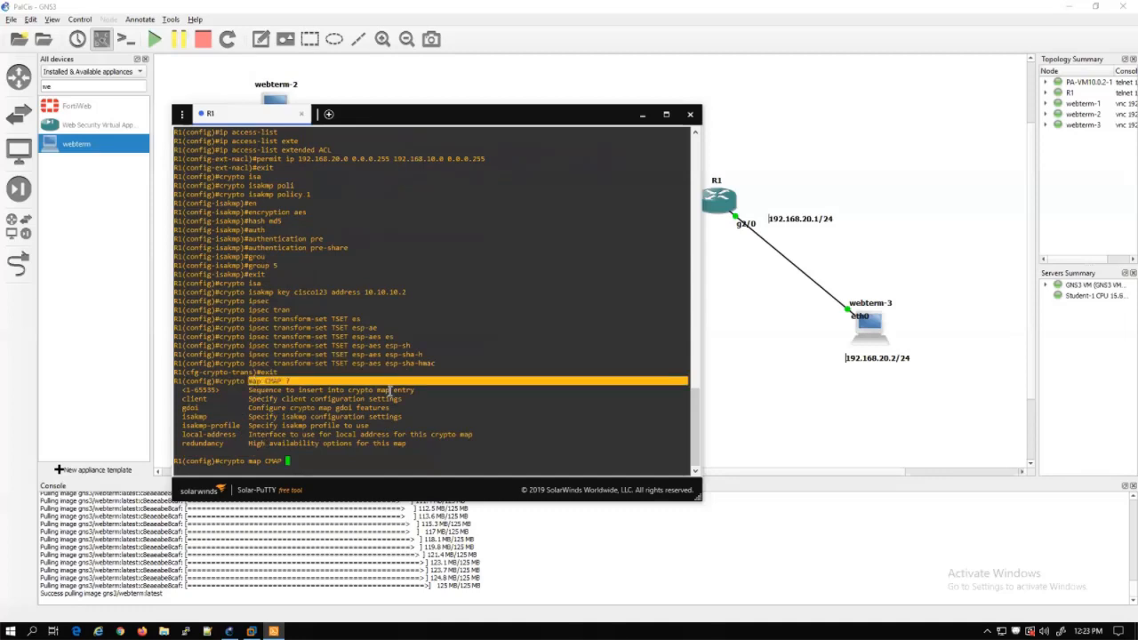
{"action": "left_click", "coordinate": [389, 392]}
{"action": "triple_click", "coordinate": [390, 391]}
{"action": "left_click", "coordinate": [355, 449]}
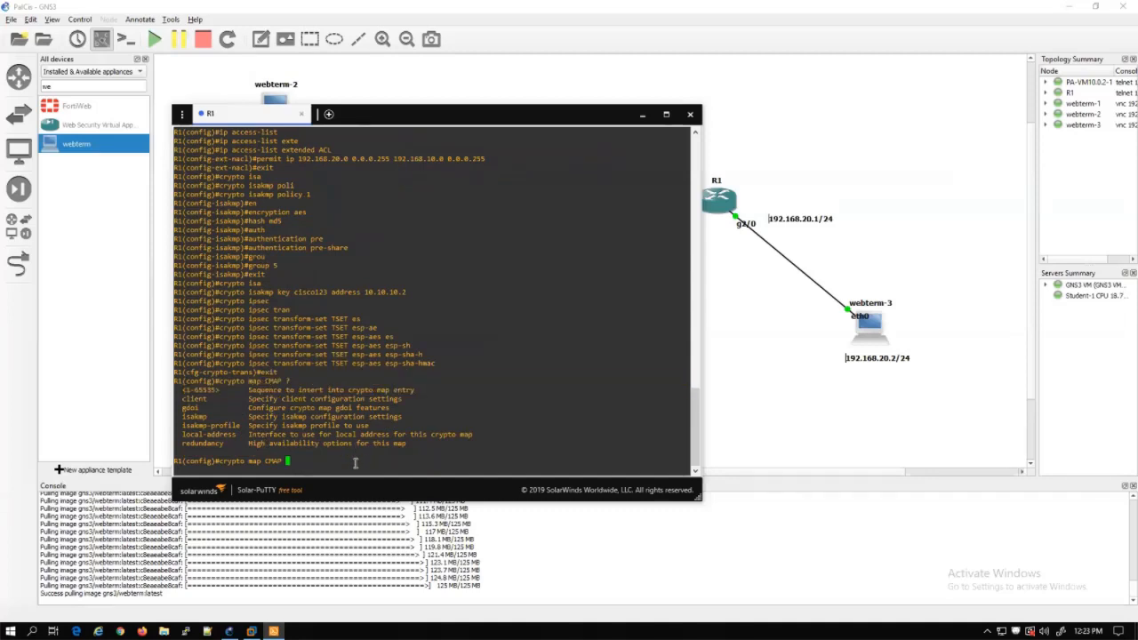
{"action": "type", "text": "10 ?"}
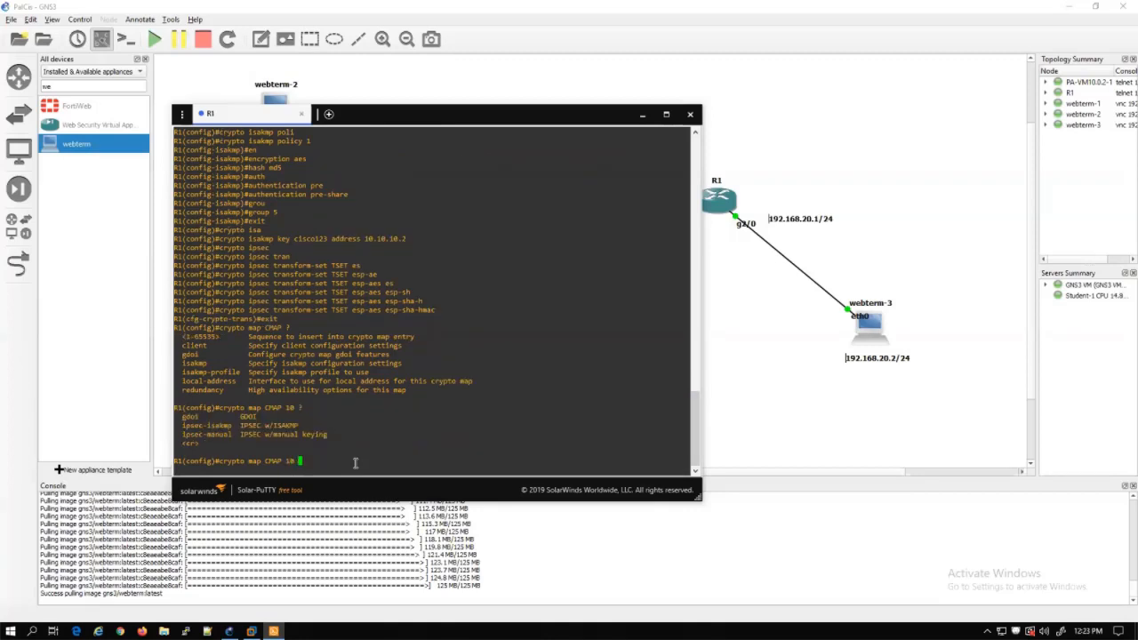
{"action": "type", "text": "ipse"}
{"action": "key", "text": "Tab"}
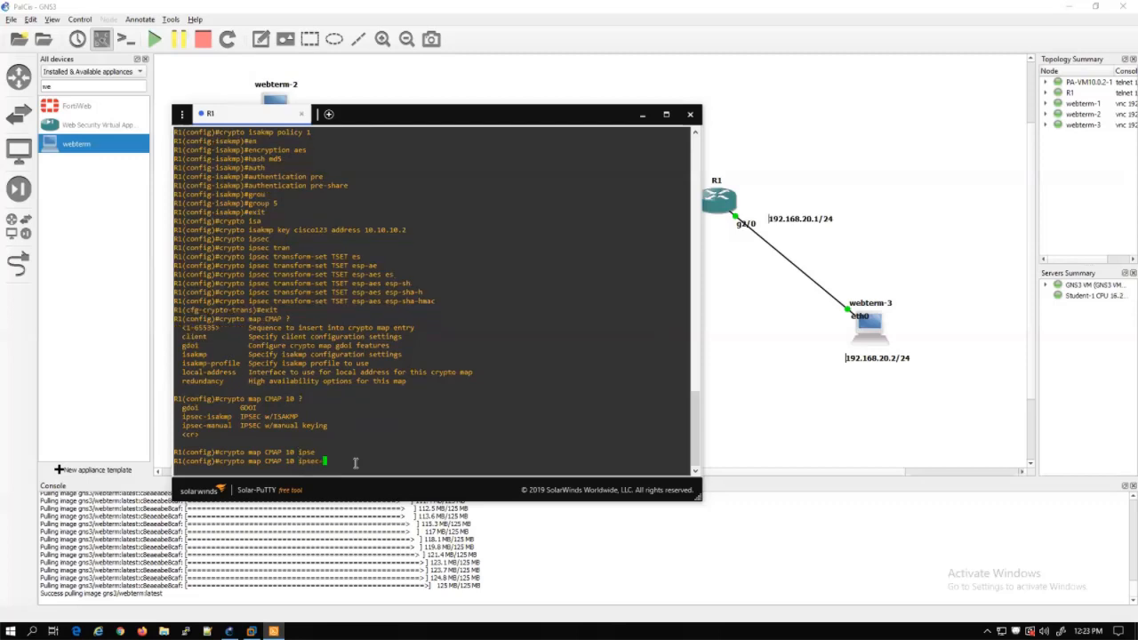
{"action": "type", "text": "isa"}
{"action": "key", "text": "Tab"}
{"action": "key", "text": "Return"}
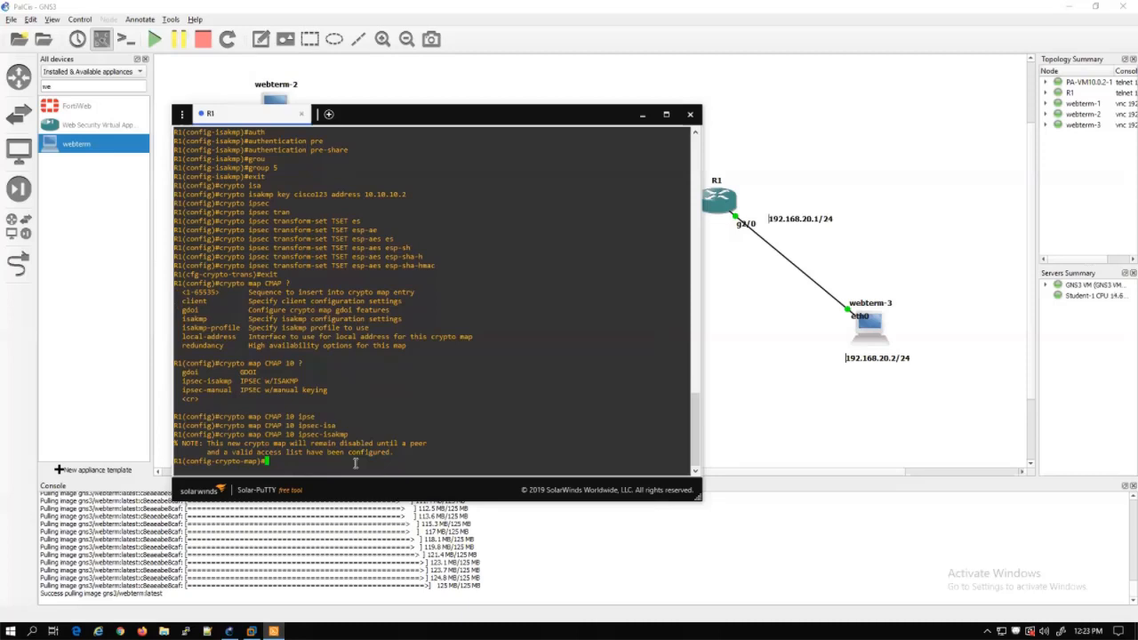
Set the crypto map peer to 10.10.10.2
{"action": "type", "text": "set pee"}
{"action": "key", "text": "Tab"}
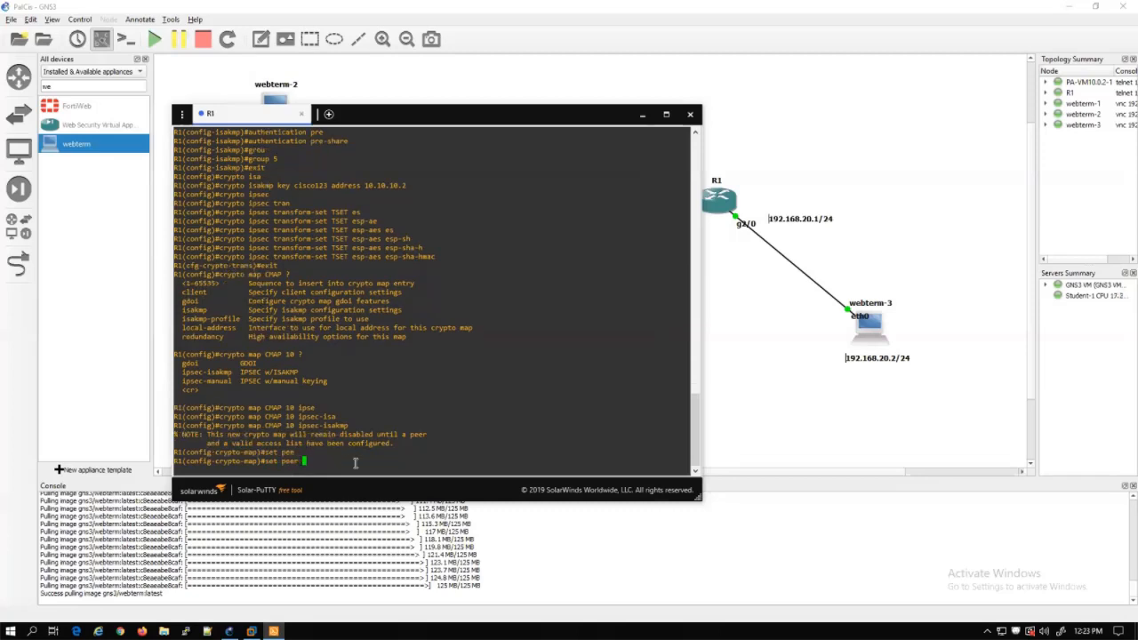
{"action": "type", "text": "10.10.10.2"}
{"action": "key", "text": "Return"}
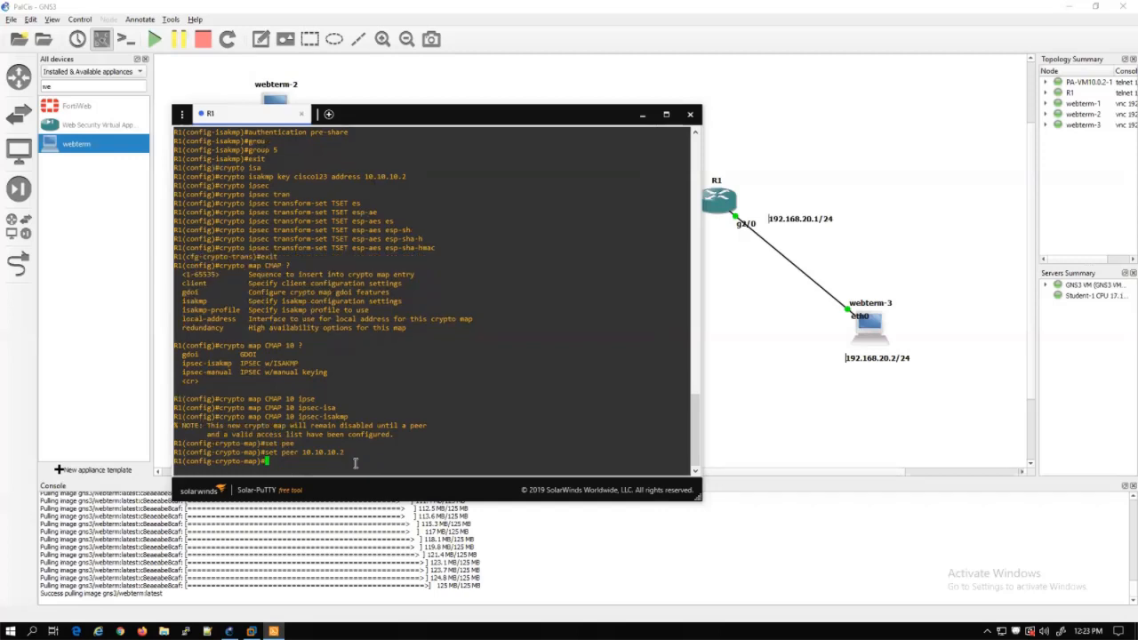
Assign transform set TSET to crypto map CMAP 10
{"action": "type", "text": "set"}
{"action": "key", "text": "Tab"}
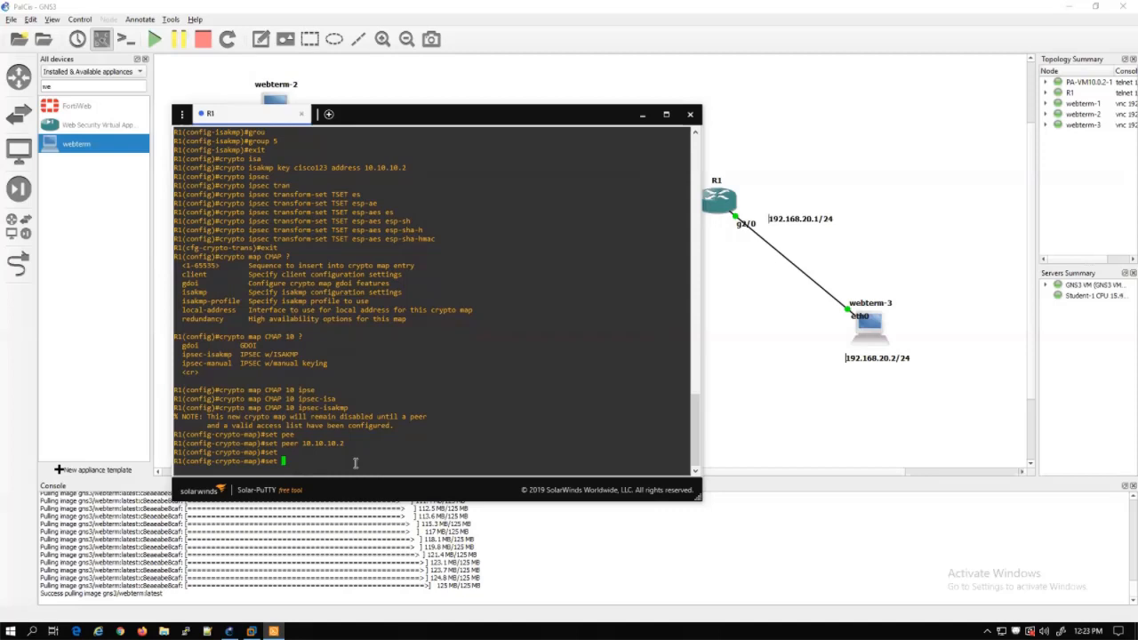
{"action": "type", "text": "tra"}
{"action": "key", "text": "Tab"}
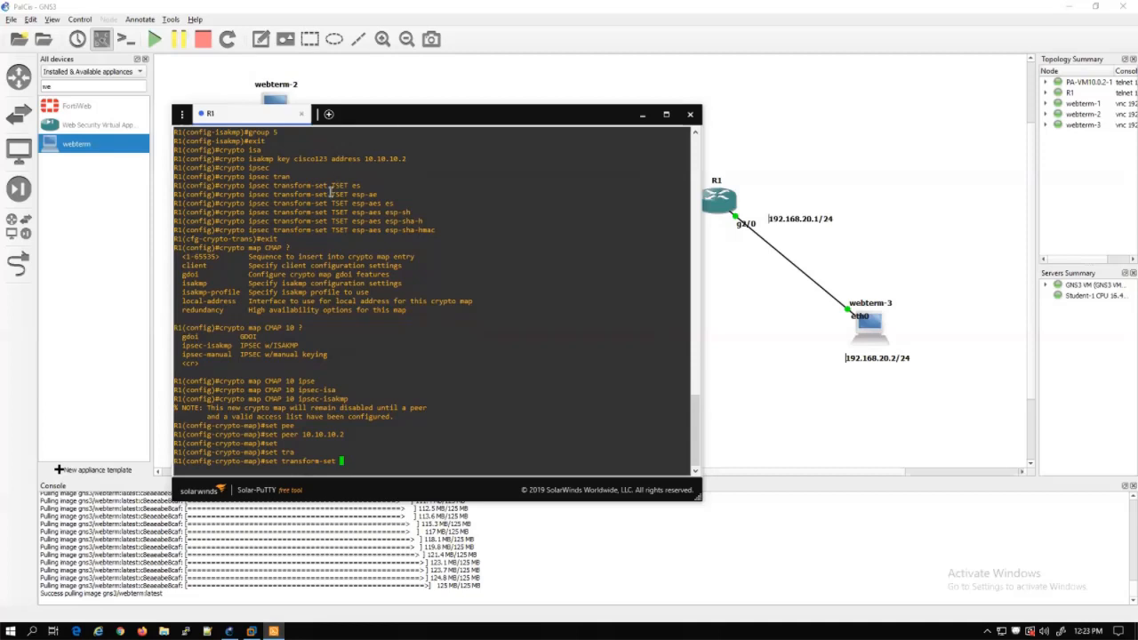
{"action": "type", "text": "TSET"}
{"action": "key", "text": "Return"}
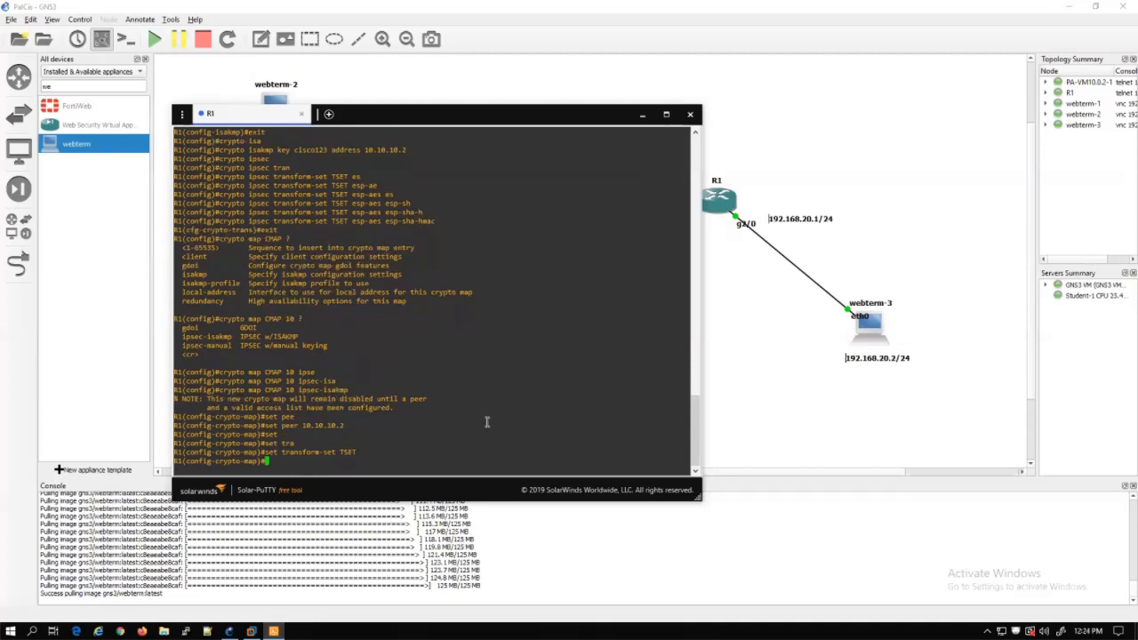
Match access list ACL in the crypto map and exit crypto-map configuration
{"action": "type", "text": "ma"}
{"action": "key", "text": "Tab"}
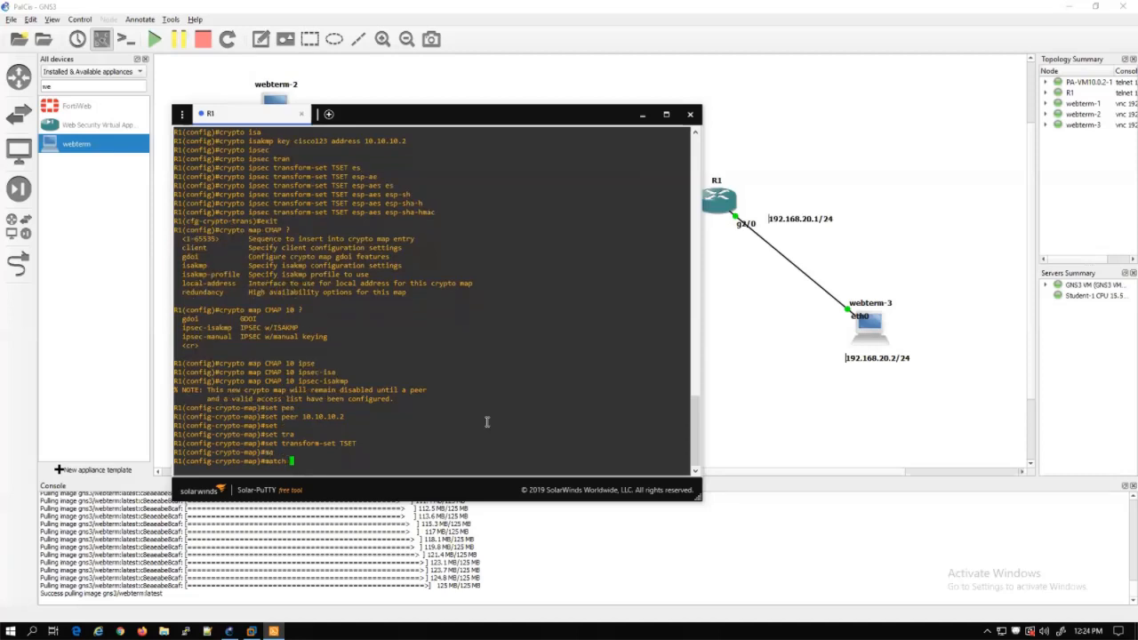
{"action": "type", "text": "add"}
{"action": "key", "text": "Tab"}
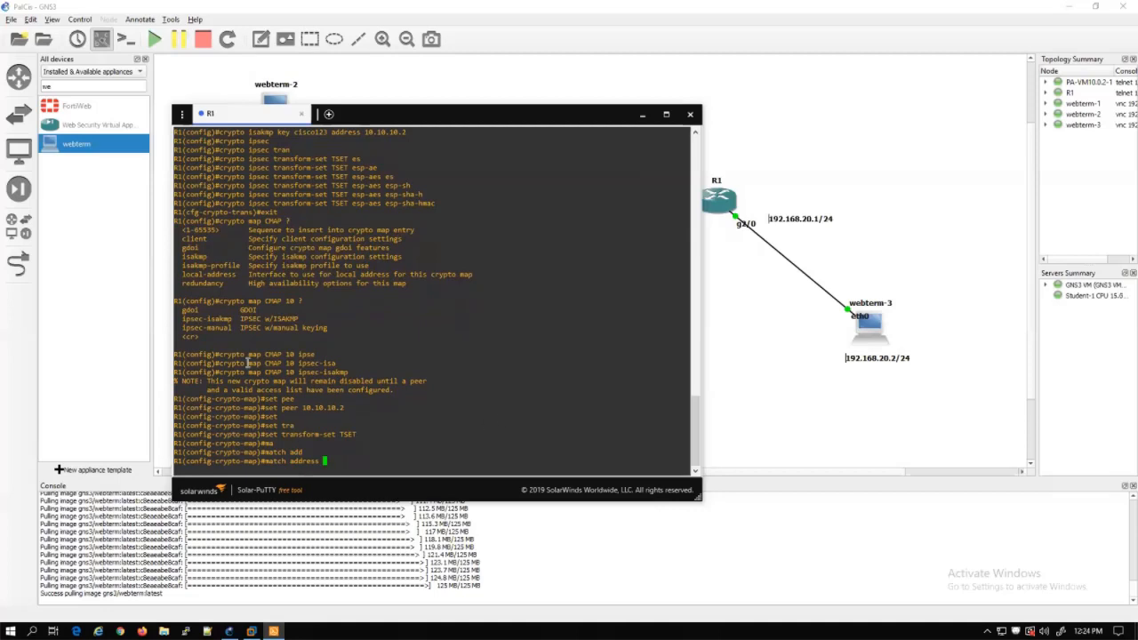
{"action": "scroll", "coordinate": [303, 298], "scroll_direction": "up", "scroll_amount": 15}
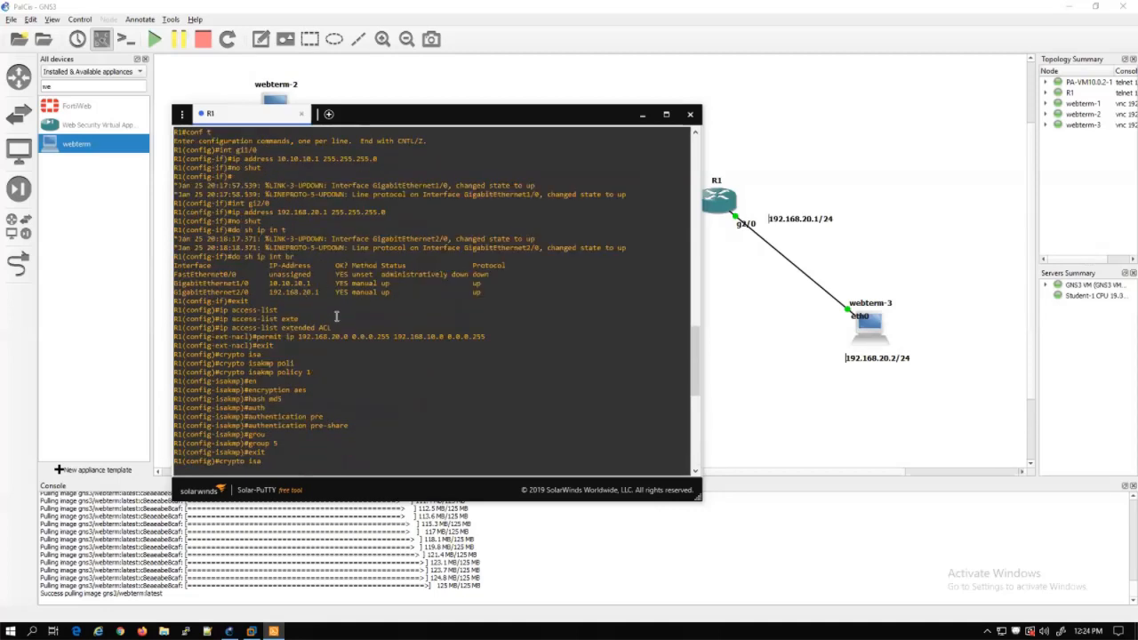
{"action": "scroll", "coordinate": [335, 343], "scroll_direction": "down", "scroll_amount": 15}
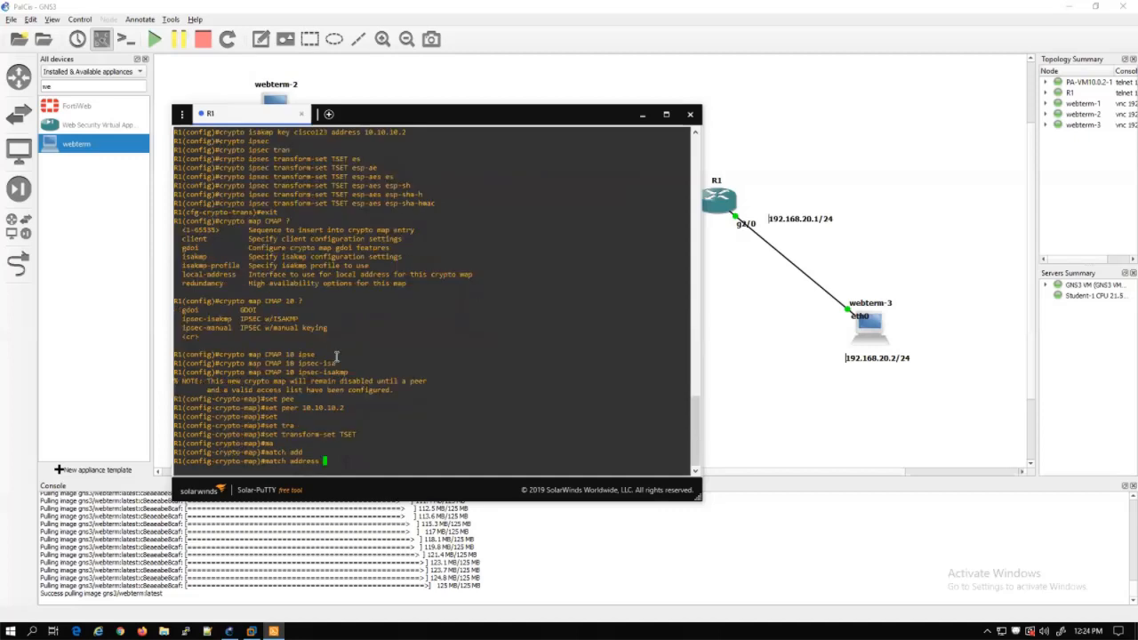
{"action": "type", "text": "ACL"}
{"action": "key", "text": "Return"}
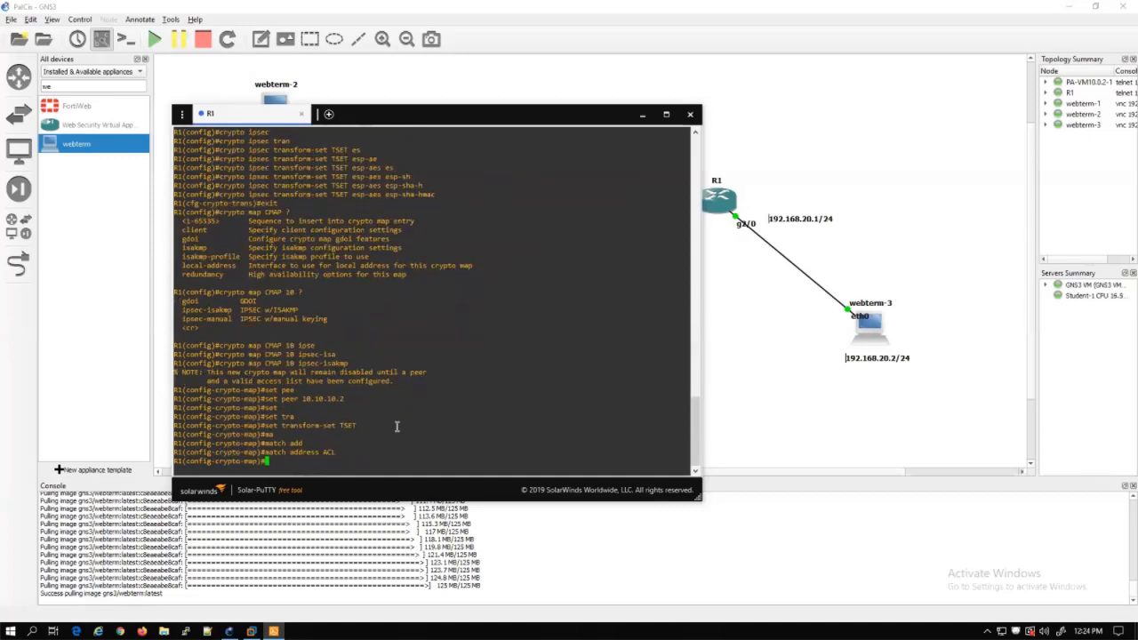
{"action": "type", "text": "exit"}
{"action": "key", "text": "Return"}
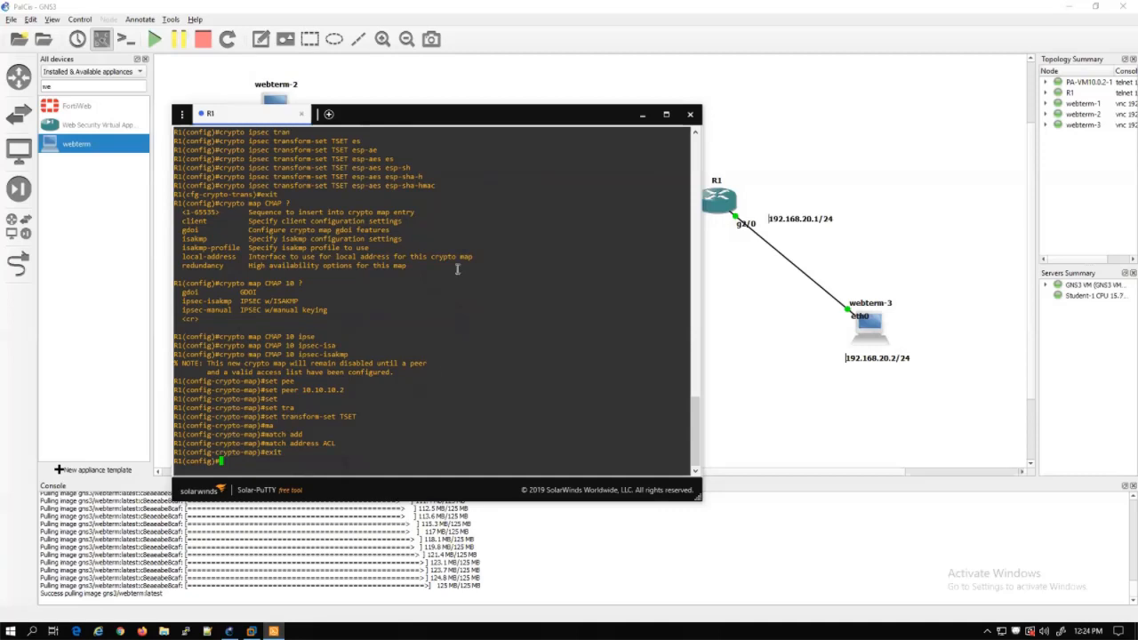
Apply crypto map CMAP on interface gi1/0 and return to global configuration
{"action": "left_click_drag", "start_coordinate": [536, 116], "coordinate": [490, 230]}
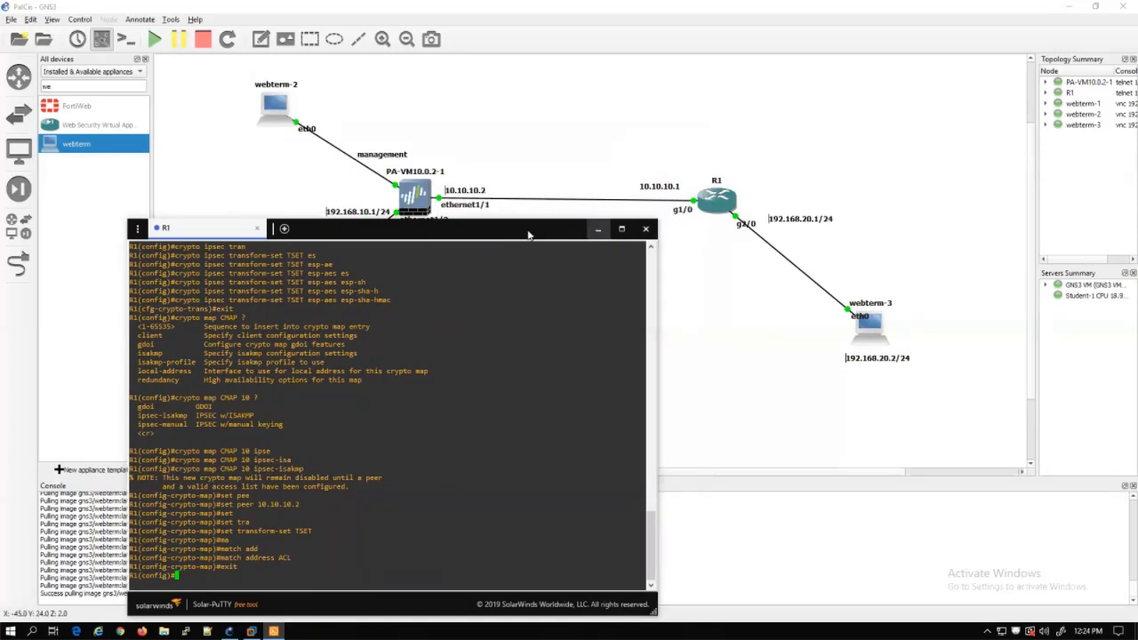
{"action": "left_click_drag", "start_coordinate": [527, 229], "coordinate": [584, 115]}
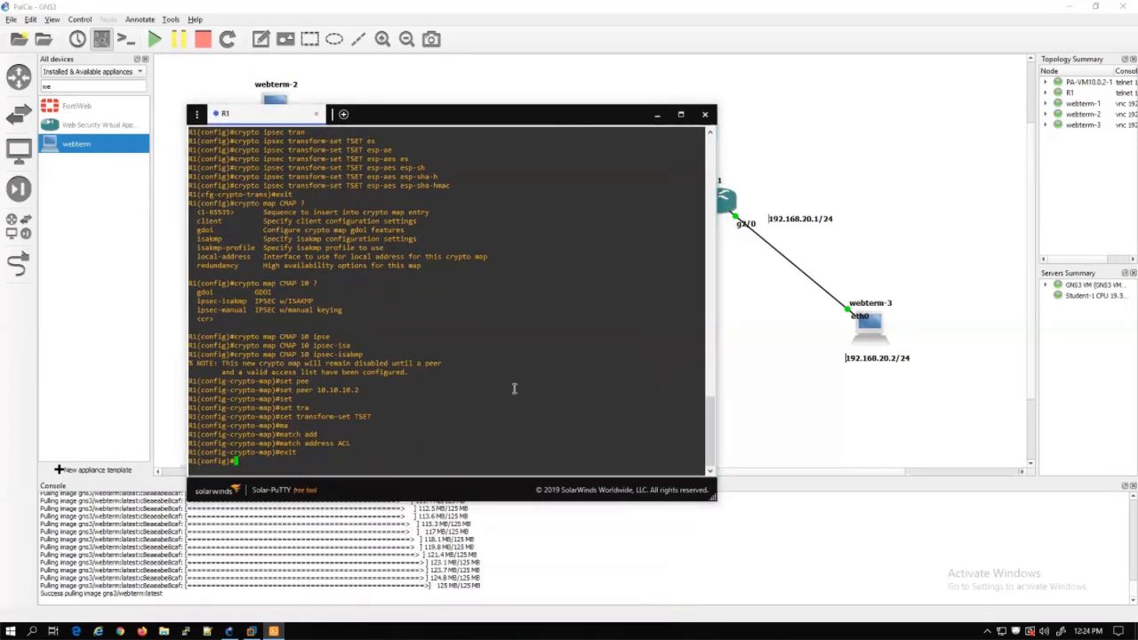
{"action": "type", "text": "int gi1/0"}
{"action": "key", "text": "Return"}
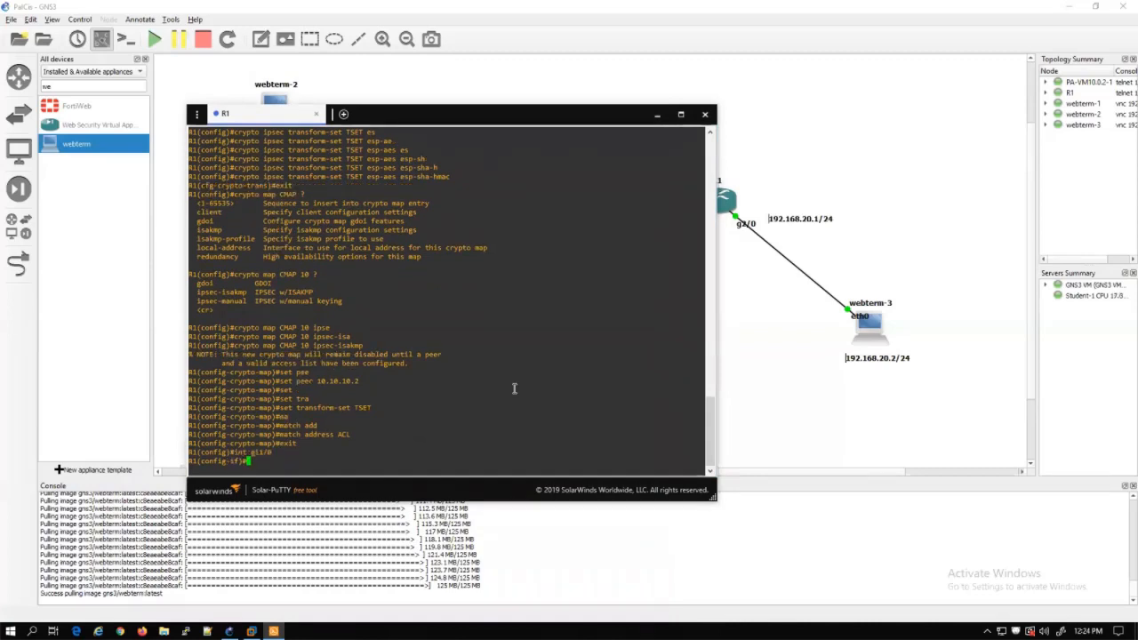
{"action": "type", "text": "cr"}
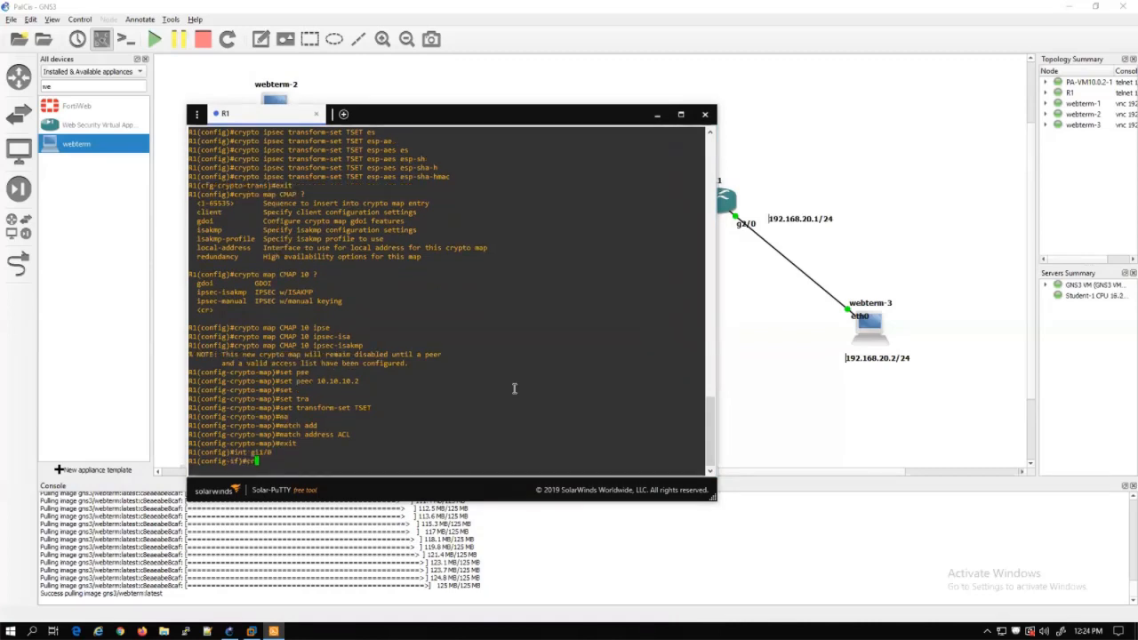
{"action": "type", "text": "ypto map CMAP"}
{"action": "key", "text": "Return"}
{"action": "type", "text": "e"}
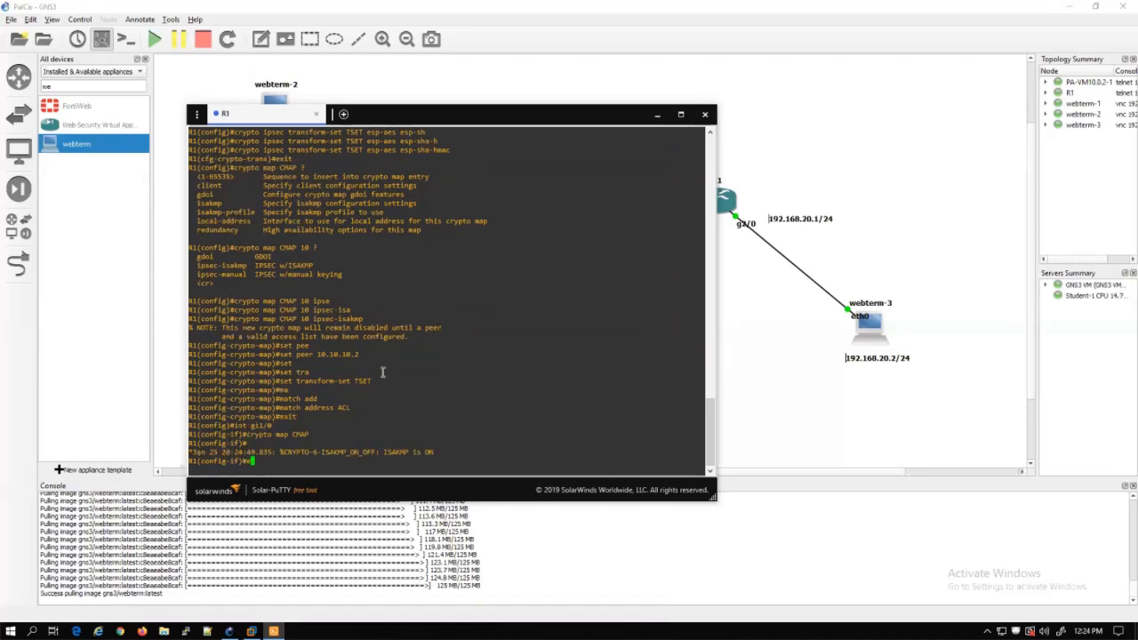
{"action": "type", "text": "xit"}
{"action": "key", "text": "Return"}
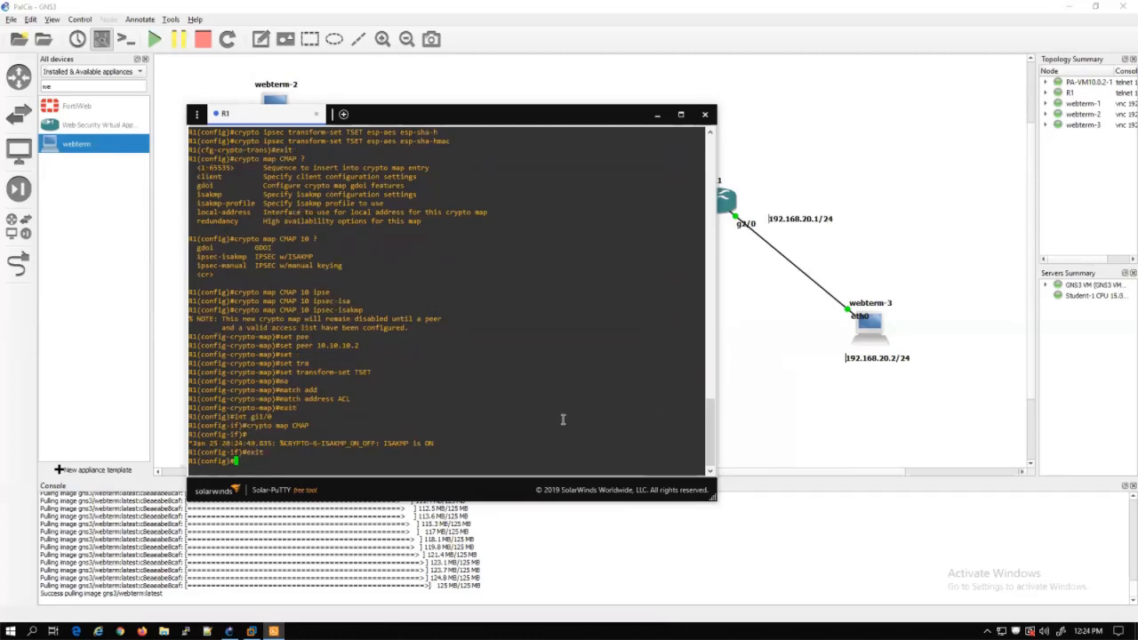
{"action": "scroll", "coordinate": [520, 428], "scroll_direction": "up", "scroll_amount": 6}
{"action": "scroll", "coordinate": [520, 427], "scroll_direction": "up", "scroll_amount": 12}
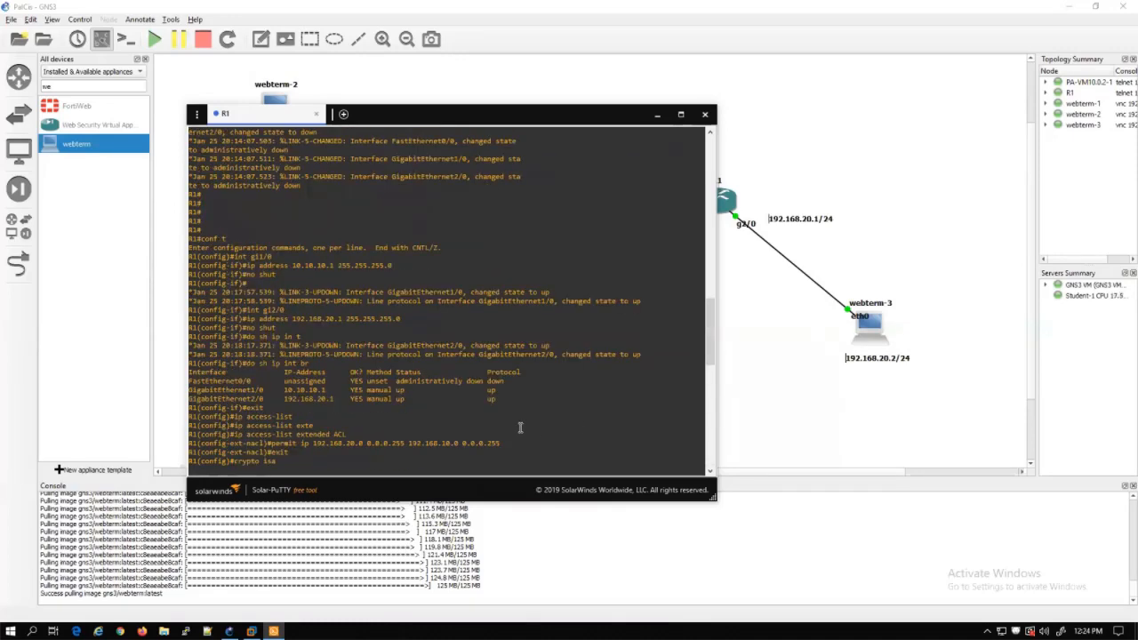
{"action": "scroll", "coordinate": [520, 428], "scroll_direction": "down", "scroll_amount": 18}
{"action": "left_click_drag", "start_coordinate": [507, 114], "coordinate": [585, 337]}
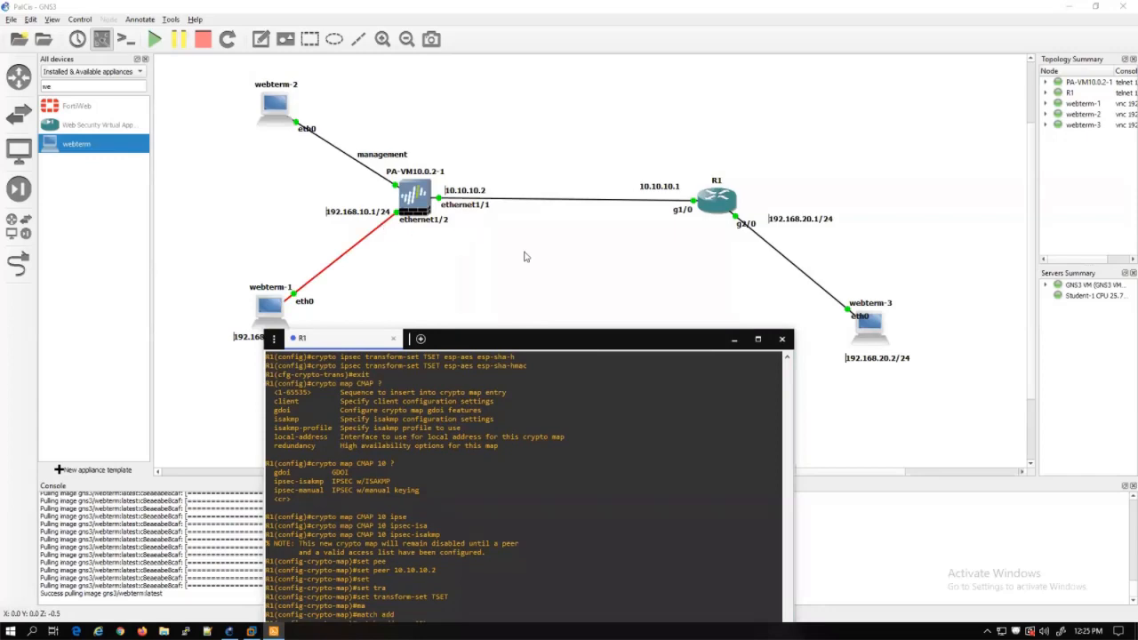
{"action": "left_click_drag", "start_coordinate": [575, 339], "coordinate": [559, 91]}
Add default route 0.0.0.0 0.0.0.0 via 10.10.10.2 and minimize the R1 console
{"action": "type", "text": "ip route"}
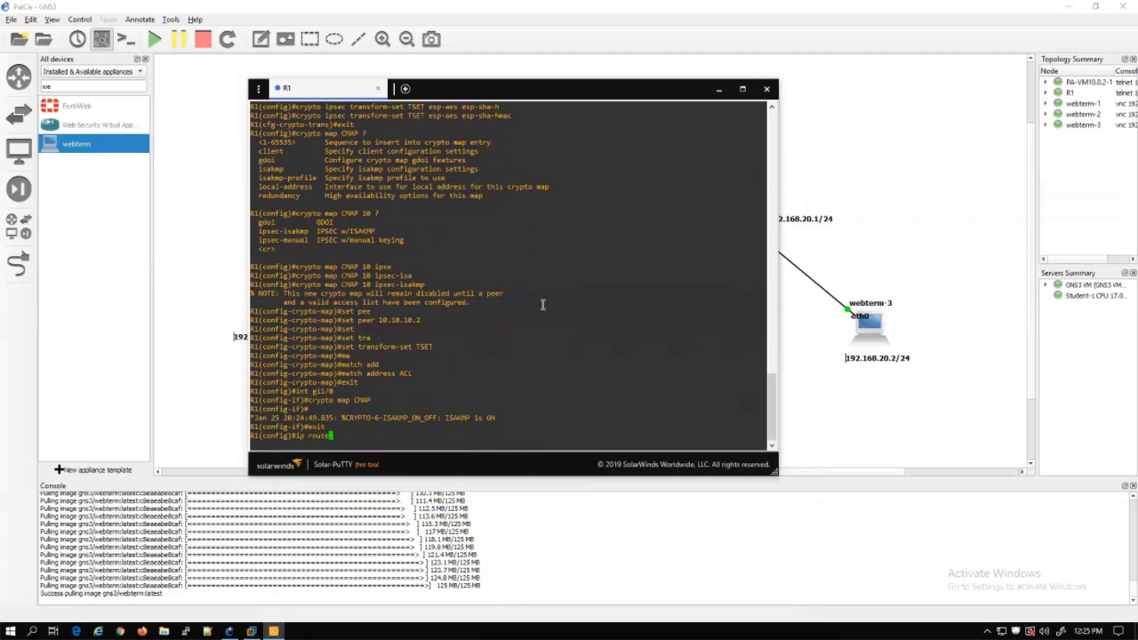
{"action": "type", "text": " 0.0.0.0 0.0.0.0 10.10.10.2"}
{"action": "key", "text": "Return"}
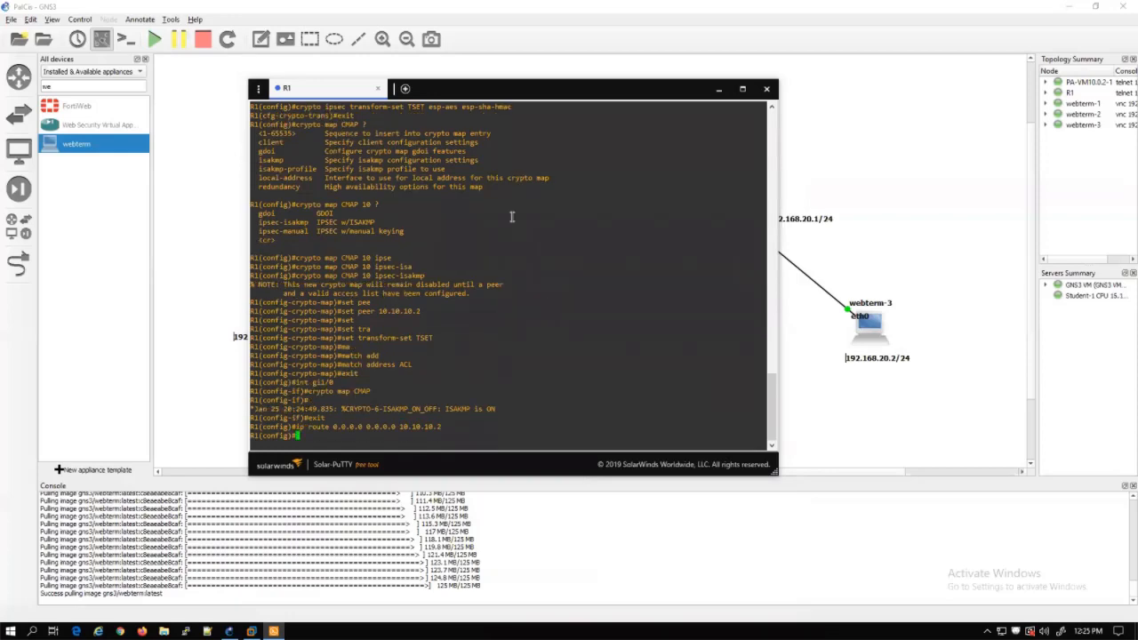
{"action": "left_click_drag", "start_coordinate": [524, 82], "coordinate": [609, 119]}
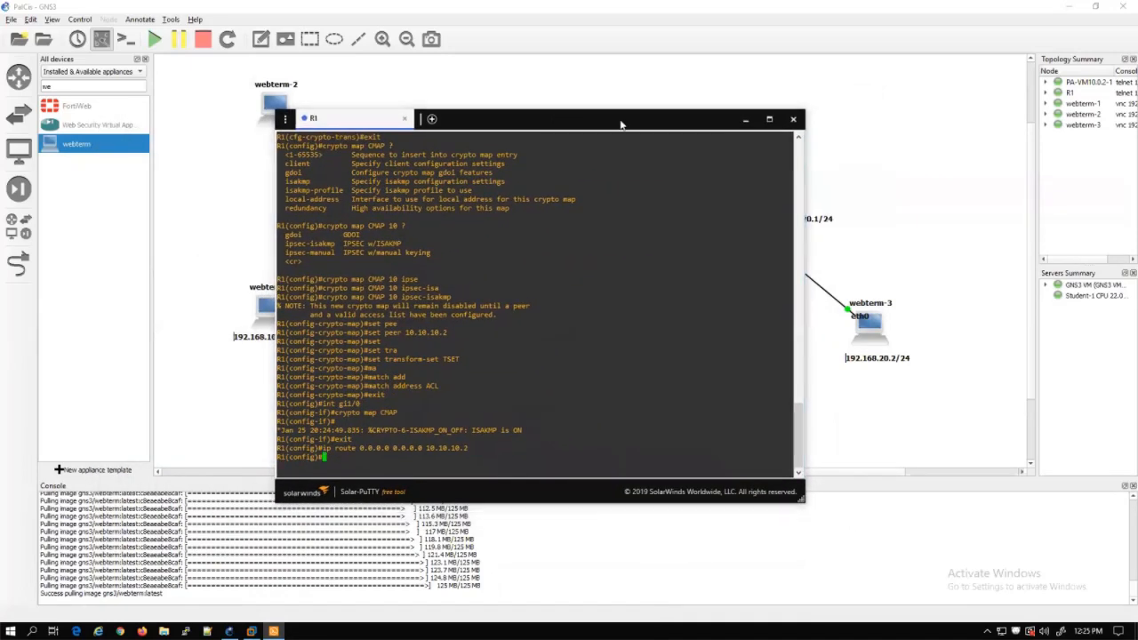
{"action": "left_click", "coordinate": [747, 119]}
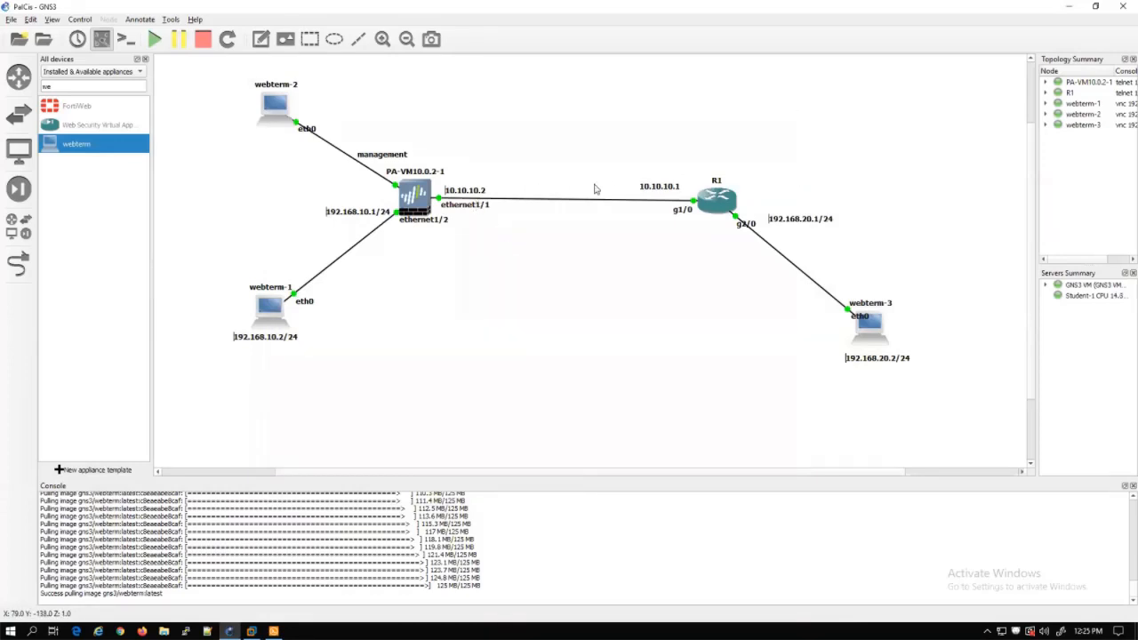
Nudge the 10.10.10.1 label, then log in to the PA-VM console as admin
{"action": "left_click_drag", "start_coordinate": [660, 188], "coordinate": [671, 193]}
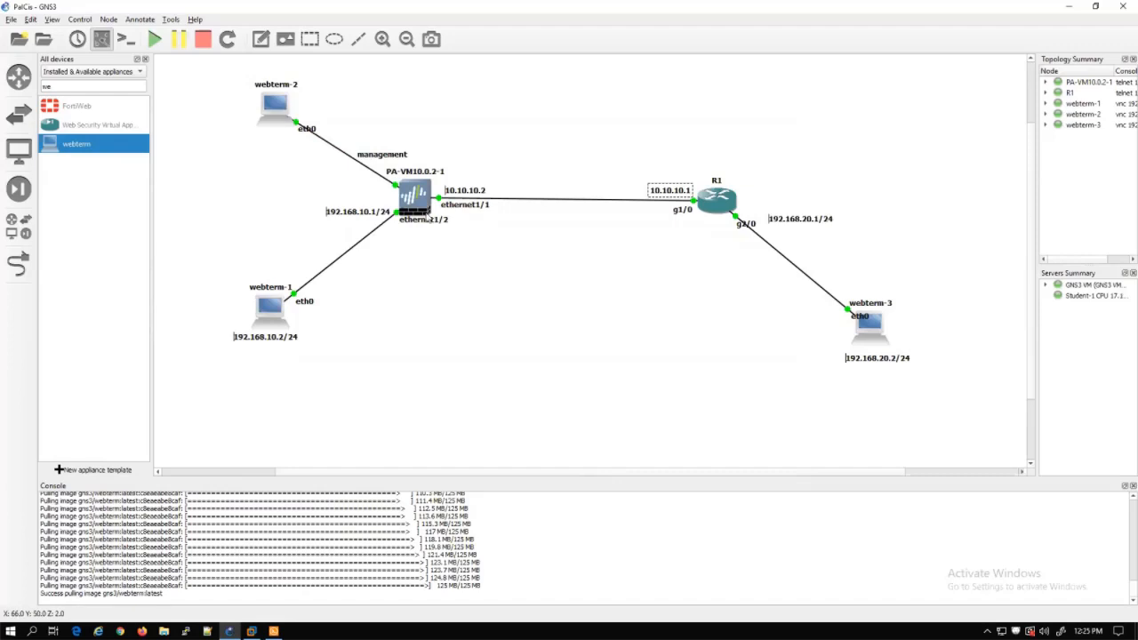
{"action": "left_click", "coordinate": [422, 201]}
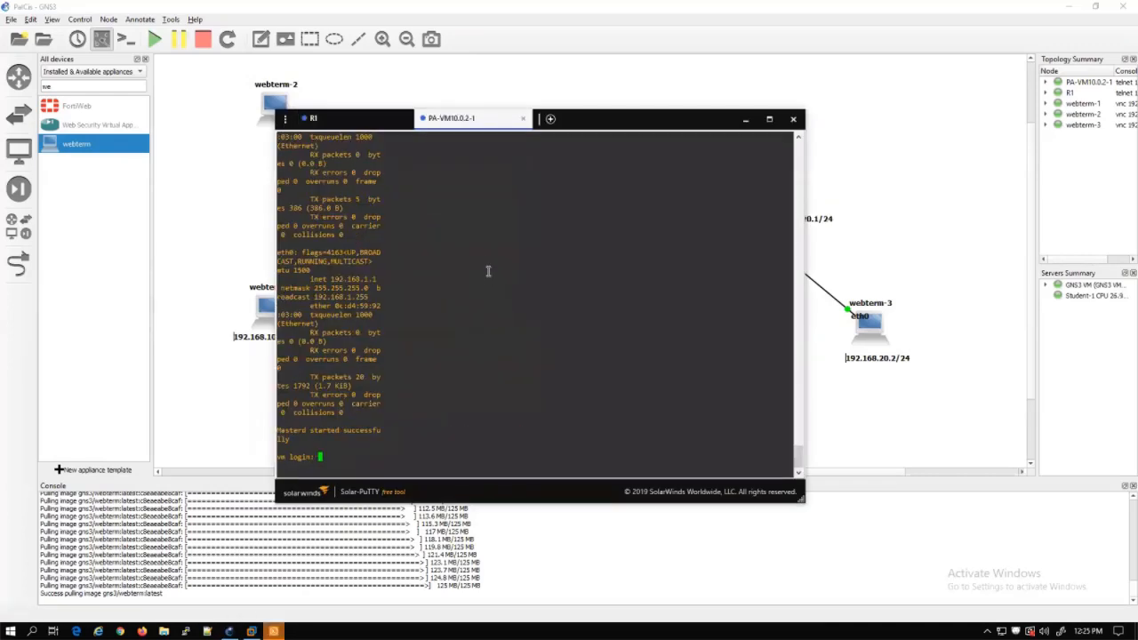
{"action": "type", "text": "admin"}
{"action": "key", "text": "Return"}
{"action": "key", "text": "Return"}
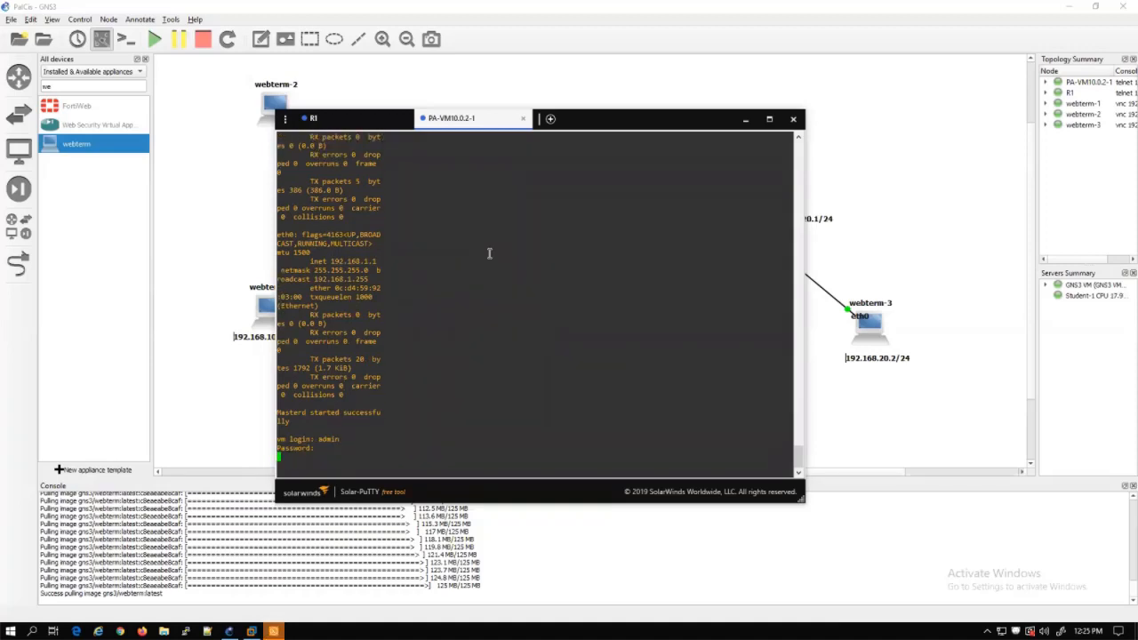
{"action": "key", "text": "Return"}
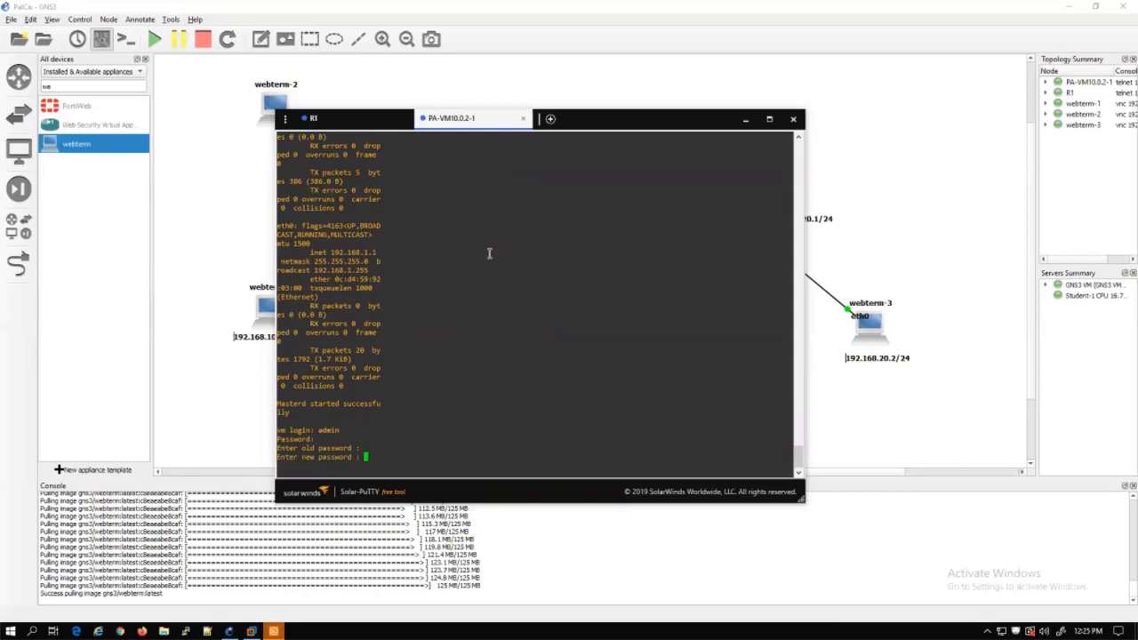
Submit and confirm the new admin password, then run 'configure' at a fresh prompt
{"action": "key", "text": "Return"}
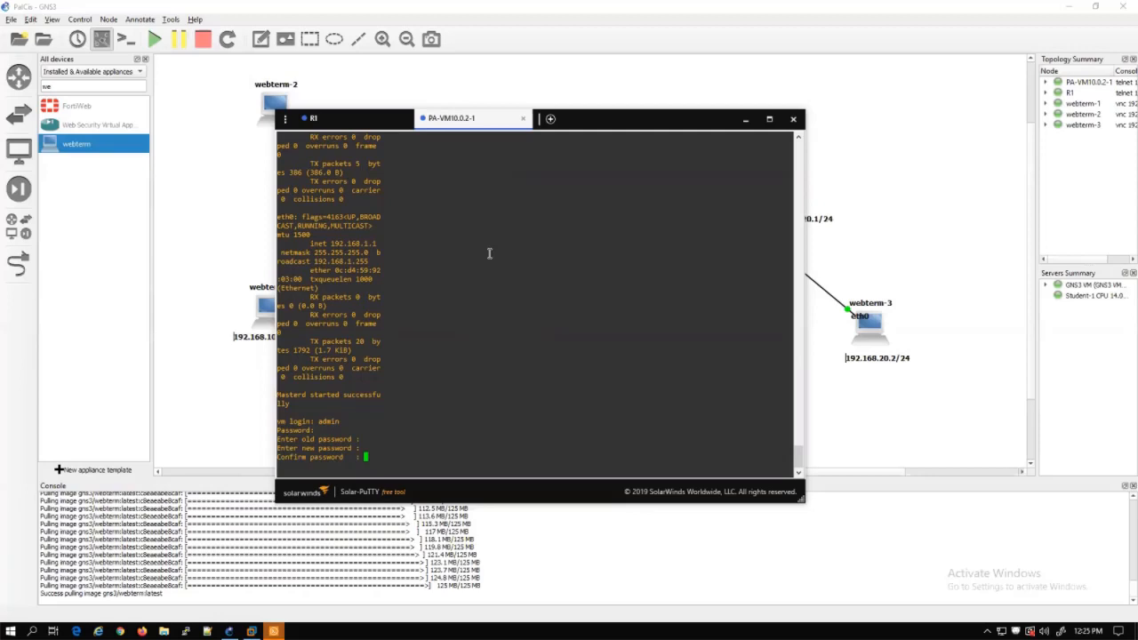
{"action": "key", "text": "Return"}
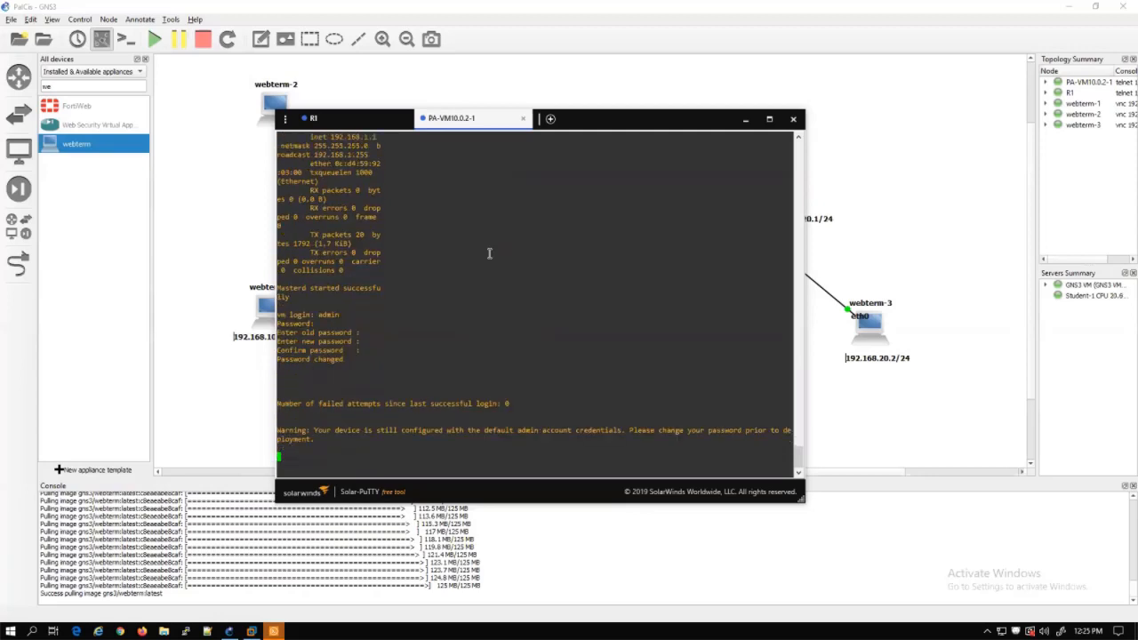
{"action": "key", "text": "Return"}
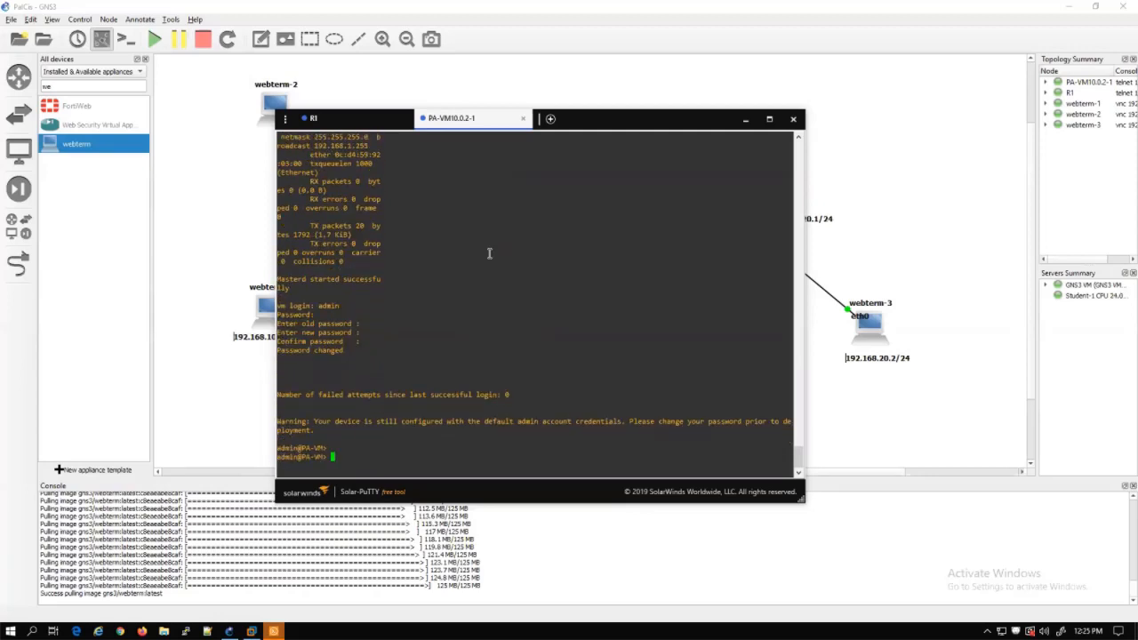
{"action": "type", "text": "configure"}
{"action": "key", "text": "Return"}
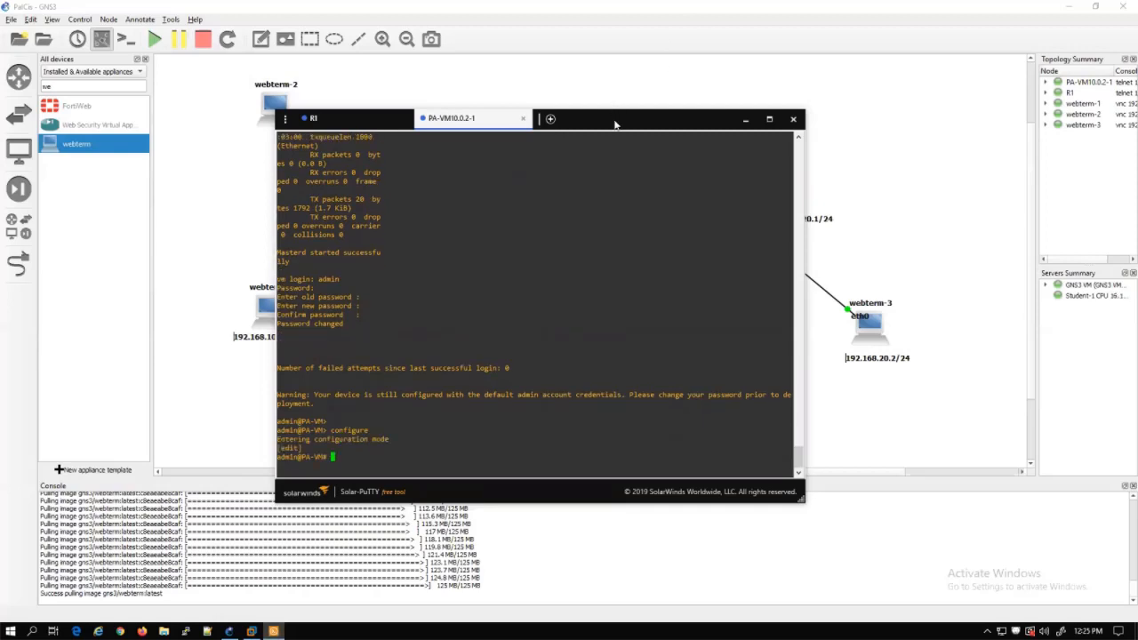
Set the firewall management type to static with 'set deviceconfig system type static'
{"action": "left_click_drag", "start_coordinate": [615, 124], "coordinate": [825, 122]}
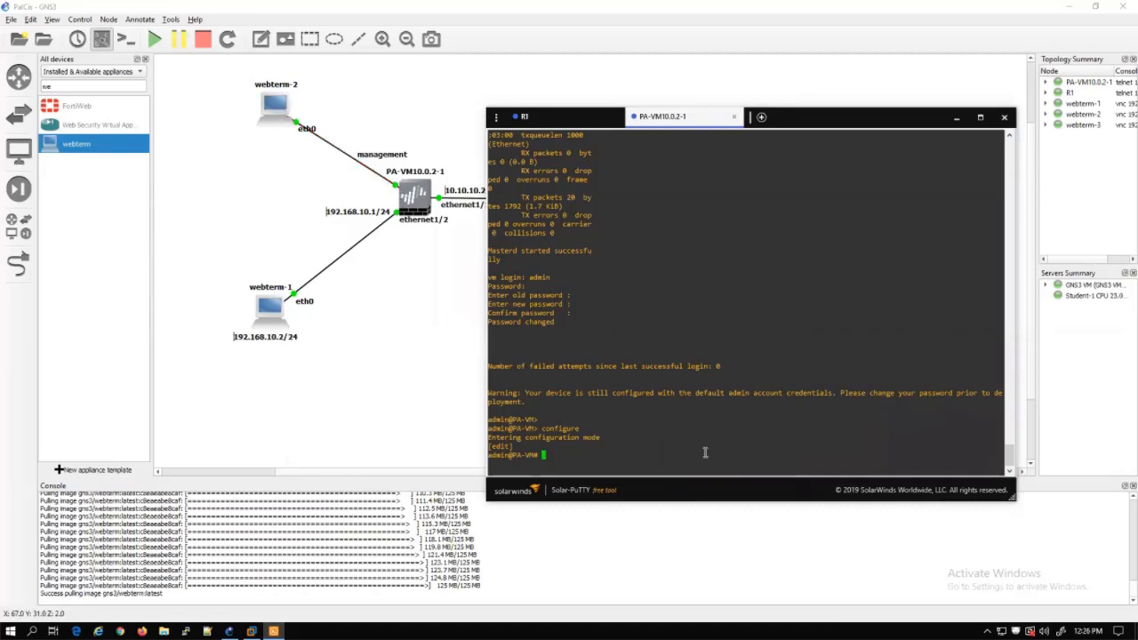
{"action": "type", "text": "set device"}
{"action": "key", "text": "Tab"}
{"action": "type", "text": "system"}
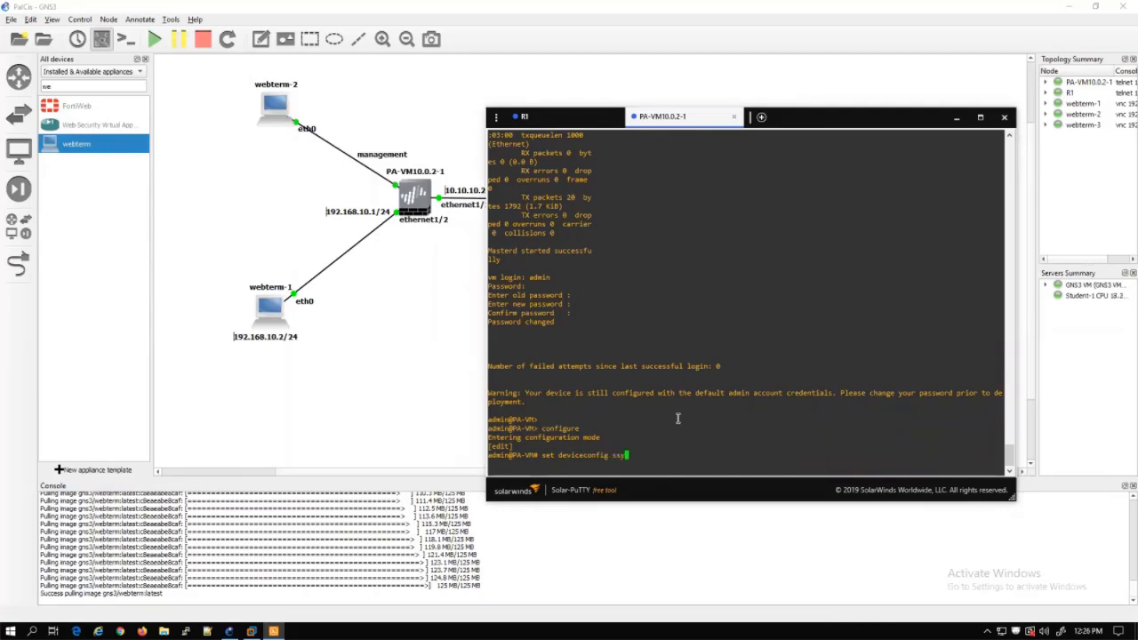
{"action": "type", "text": " type static"}
{"action": "key", "text": "Return"}
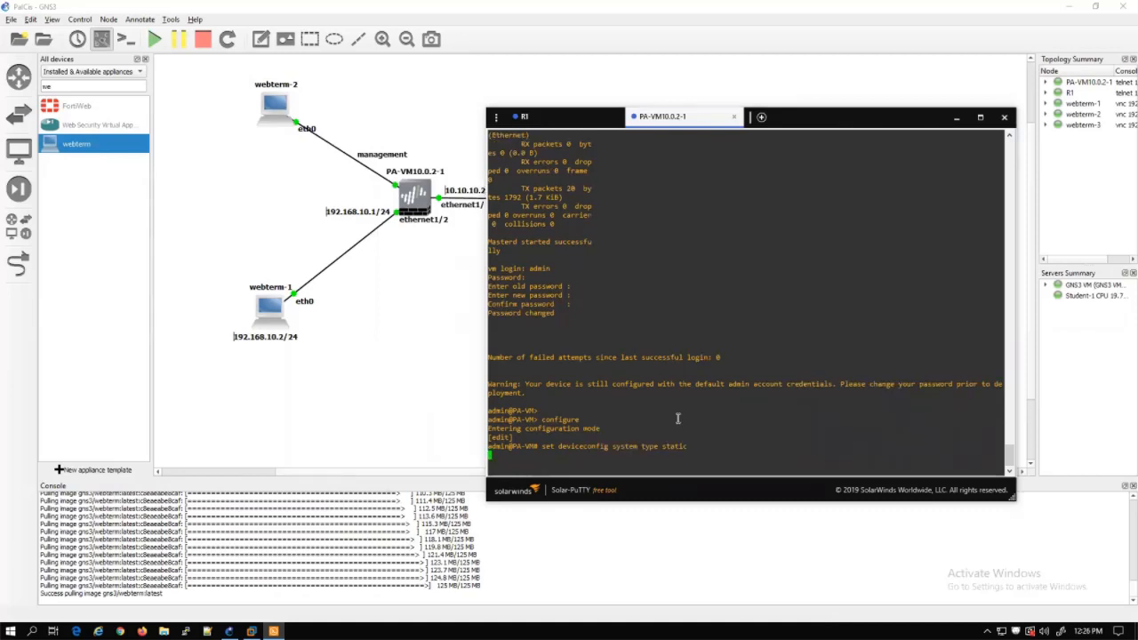
Assign management IP 192.168.0.1 with netmask 255.255.255.0 and commit the configuration
{"action": "type", "text": "set de"}
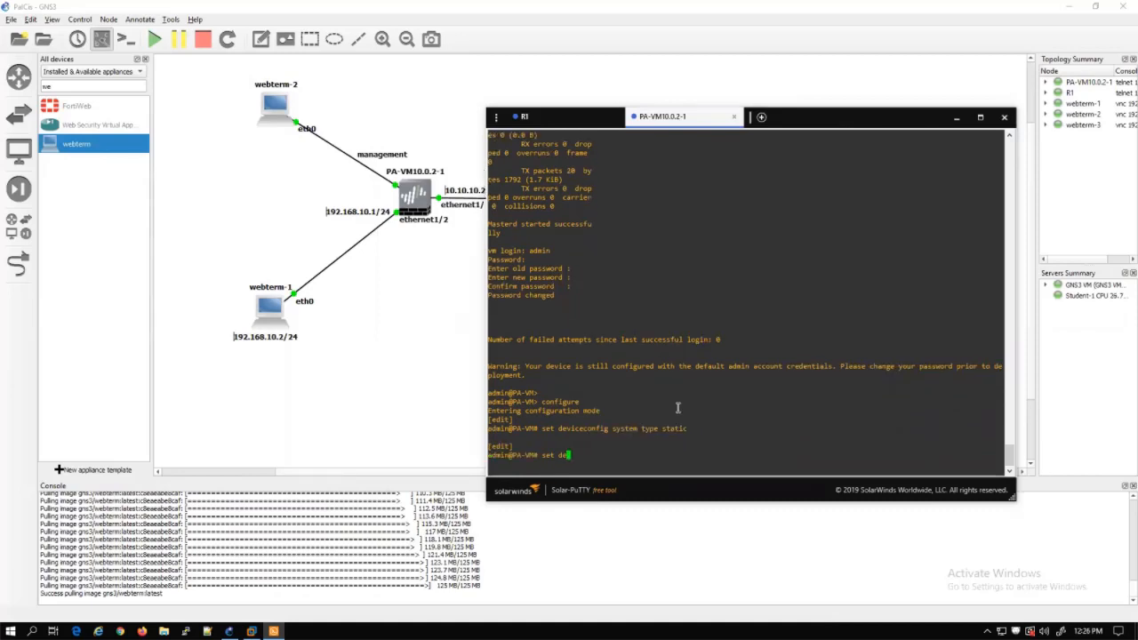
{"action": "type", "text": "viceconfig system ip-address"}
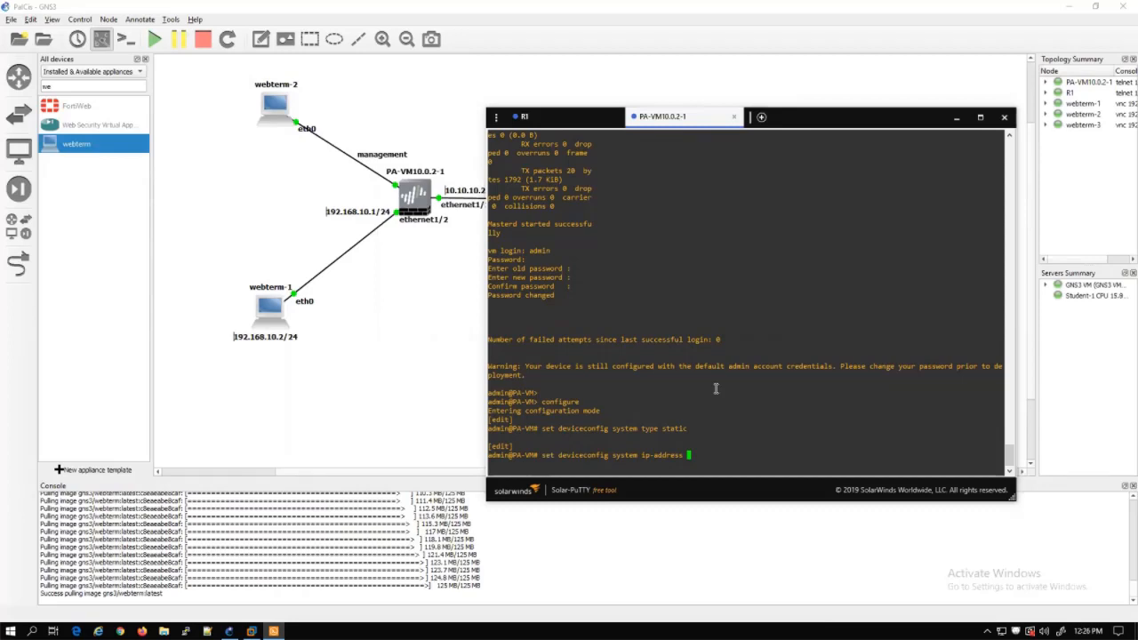
{"action": "type", "text": " 192.168.0.1 netmask 255.255.255.0"}
{"action": "key", "text": "Return"}
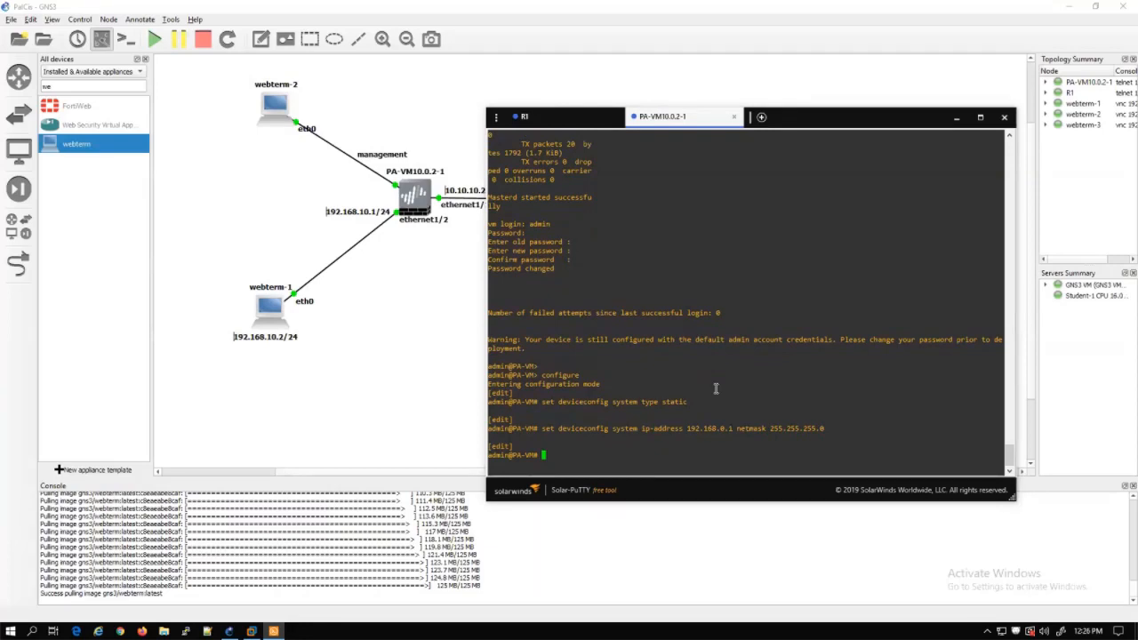
{"action": "type", "text": "commit"}
{"action": "key", "text": "Return"}
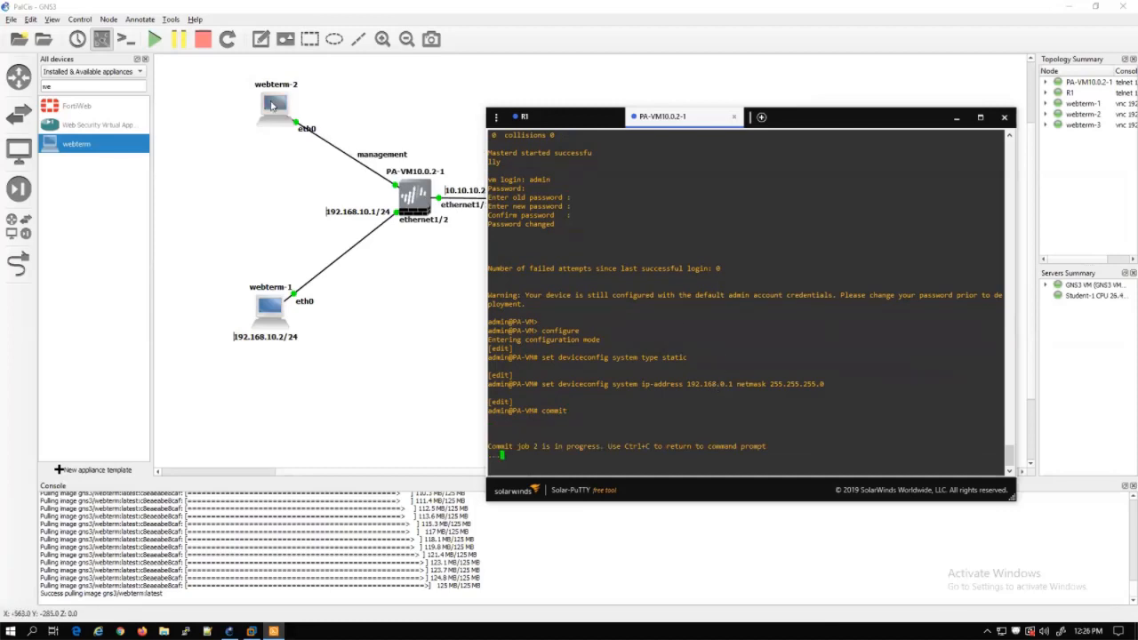
{"action": "double_click", "coordinate": [272, 105]}
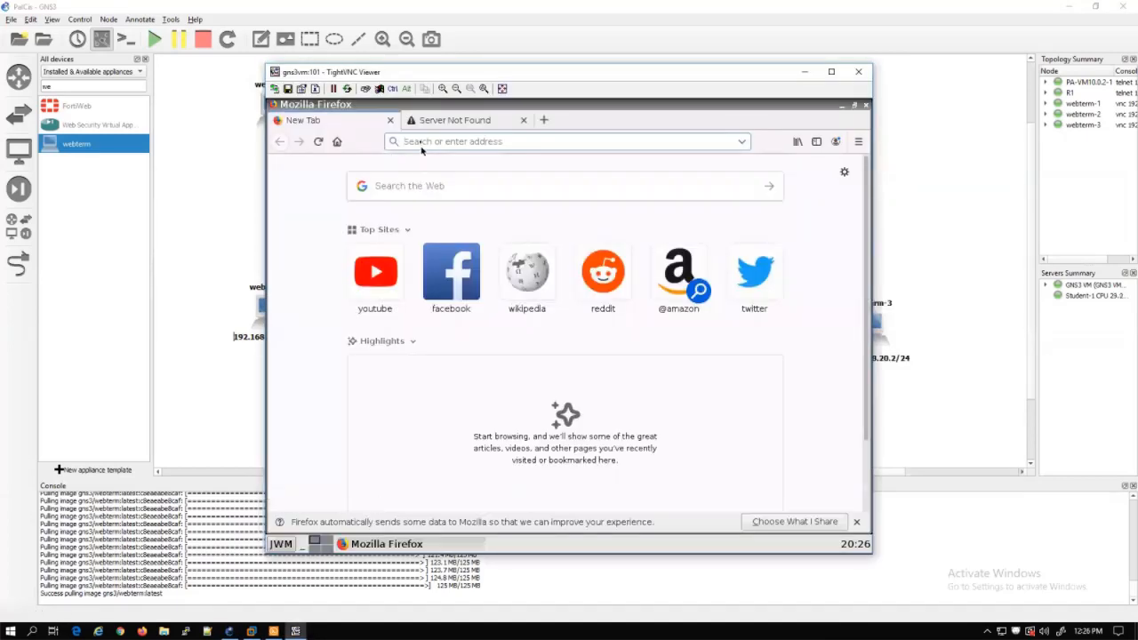
{"action": "type", "text": "h"}
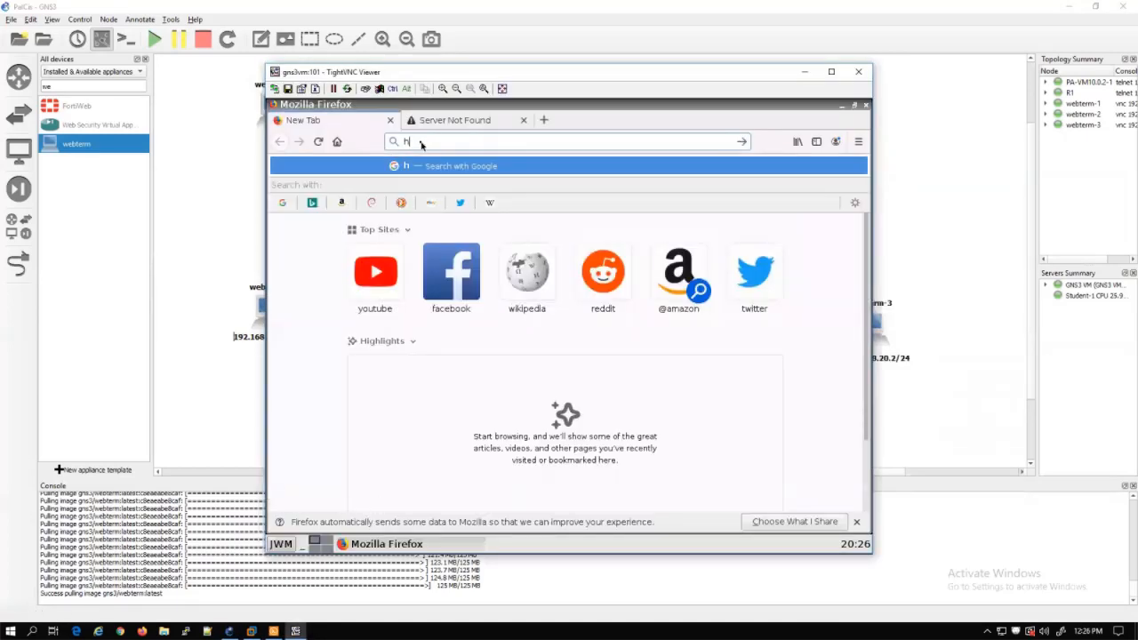
{"action": "type", "text": "ttps://1"}
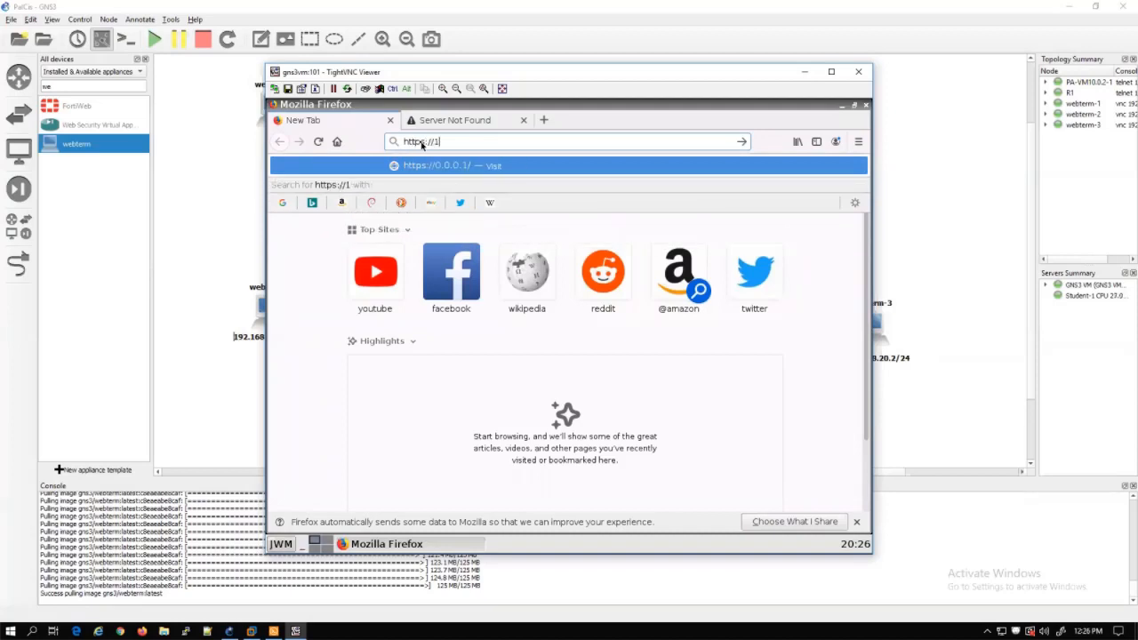
{"action": "type", "text": "92.168.0."}
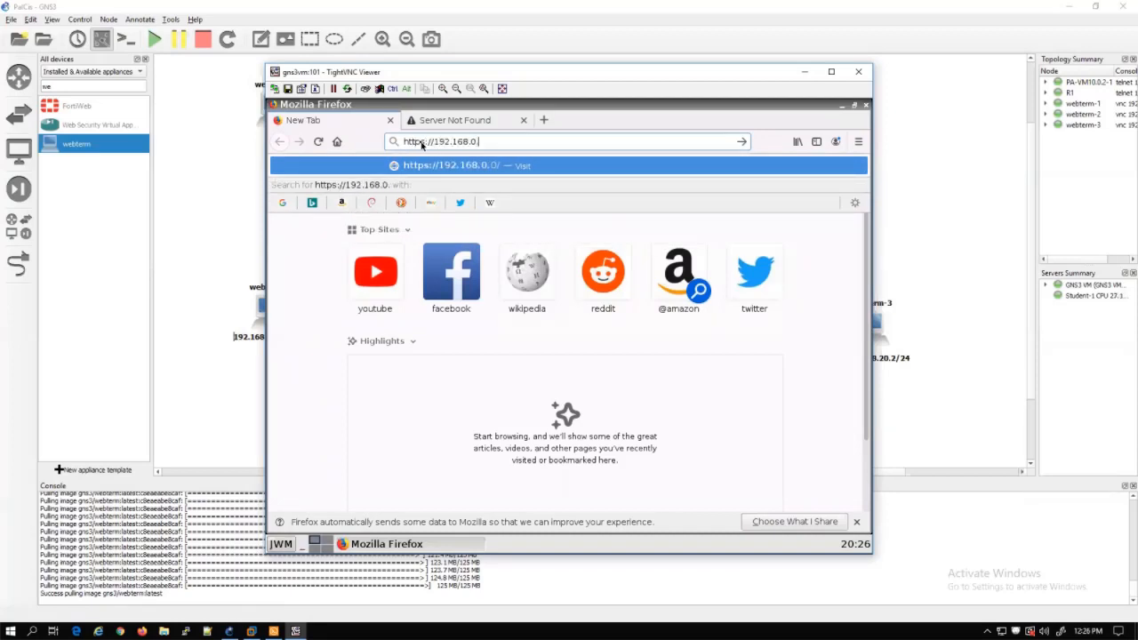
{"action": "type", "text": "1"}
{"action": "key", "text": "Return"}
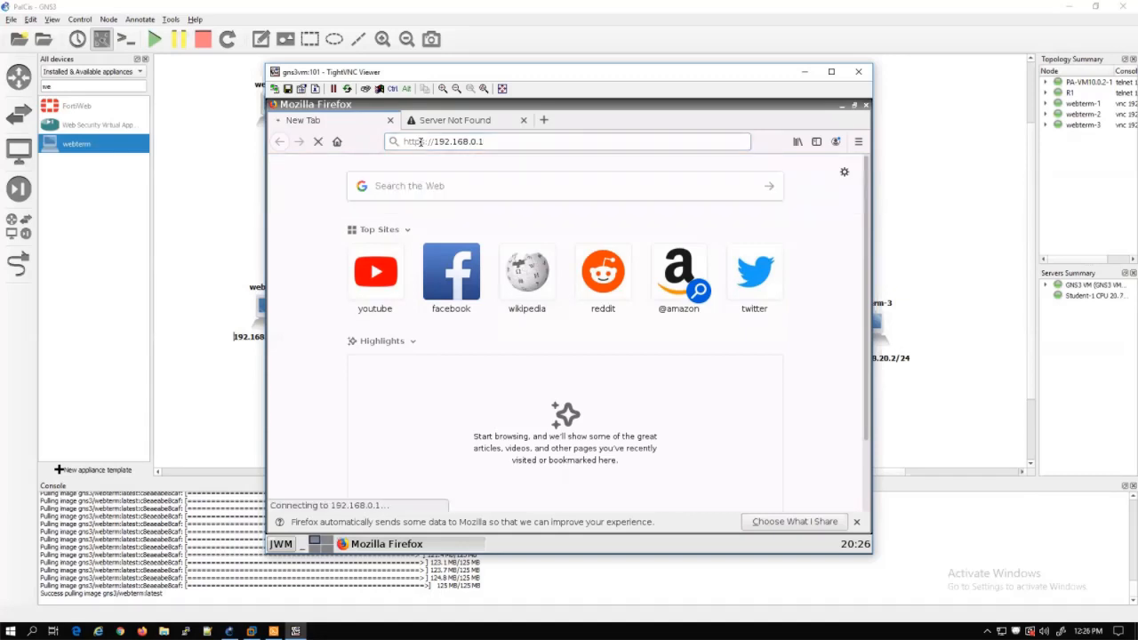
{"action": "left_click", "coordinate": [522, 120]}
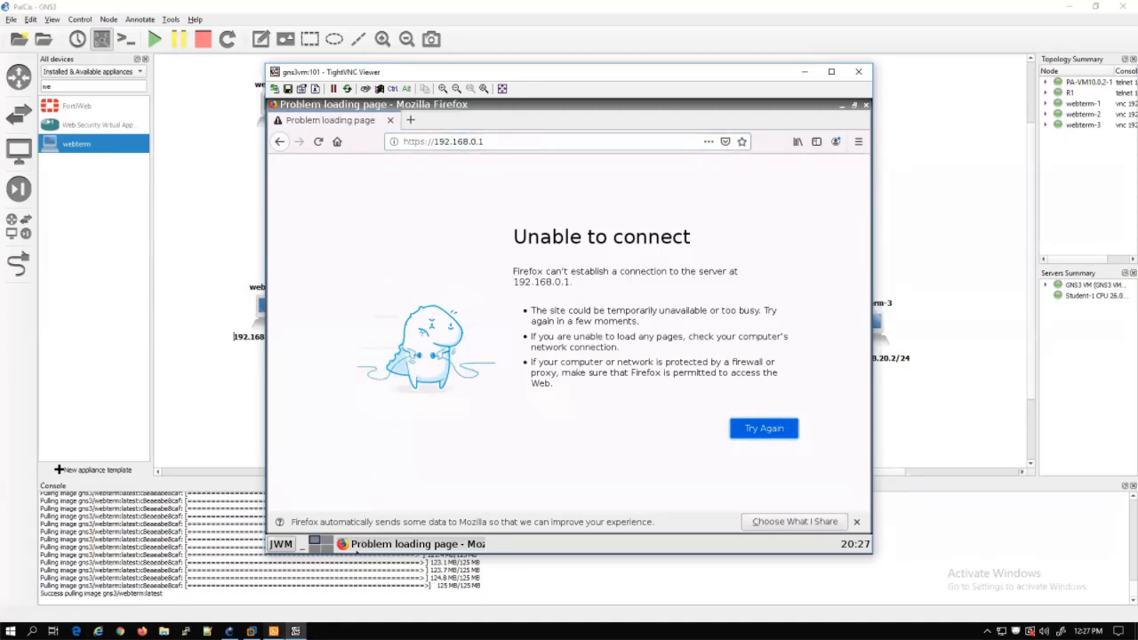
{"action": "left_click", "coordinate": [274, 632]}
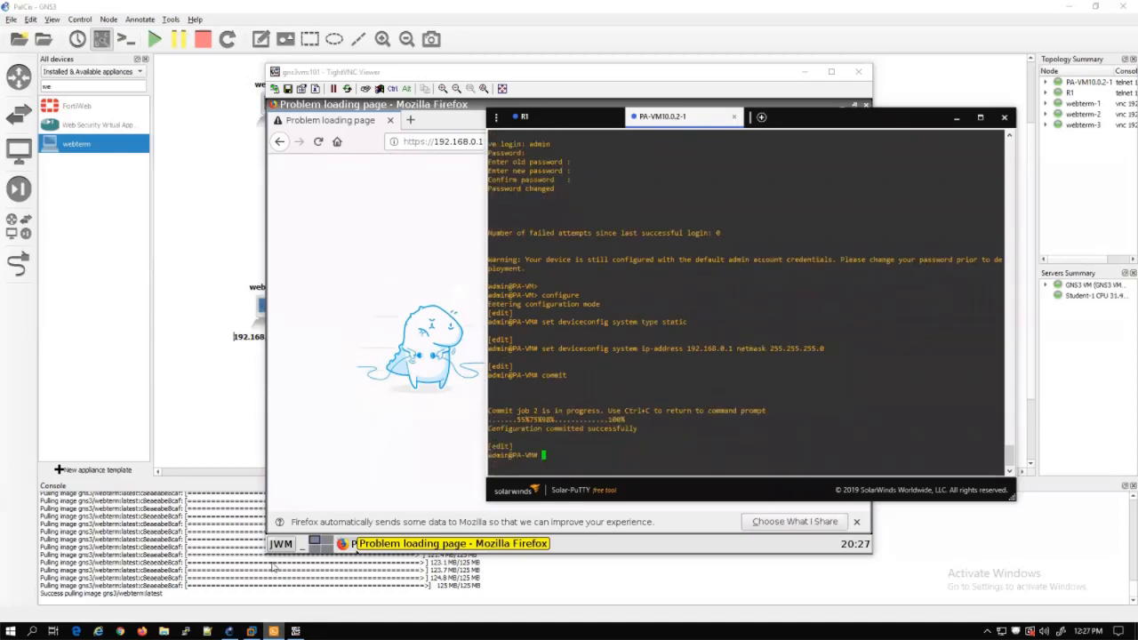
Reload 192.168.0.1, accept the certificate risk, log in, and decline saving the credentials
{"action": "left_click", "coordinate": [316, 143]}
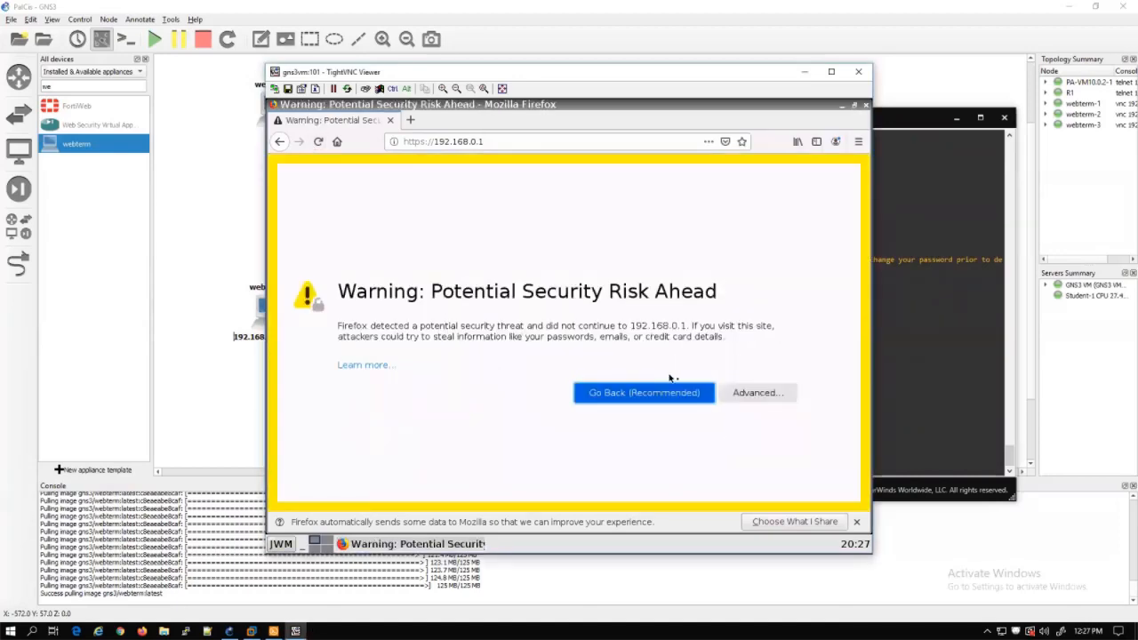
{"action": "left_click", "coordinate": [754, 393]}
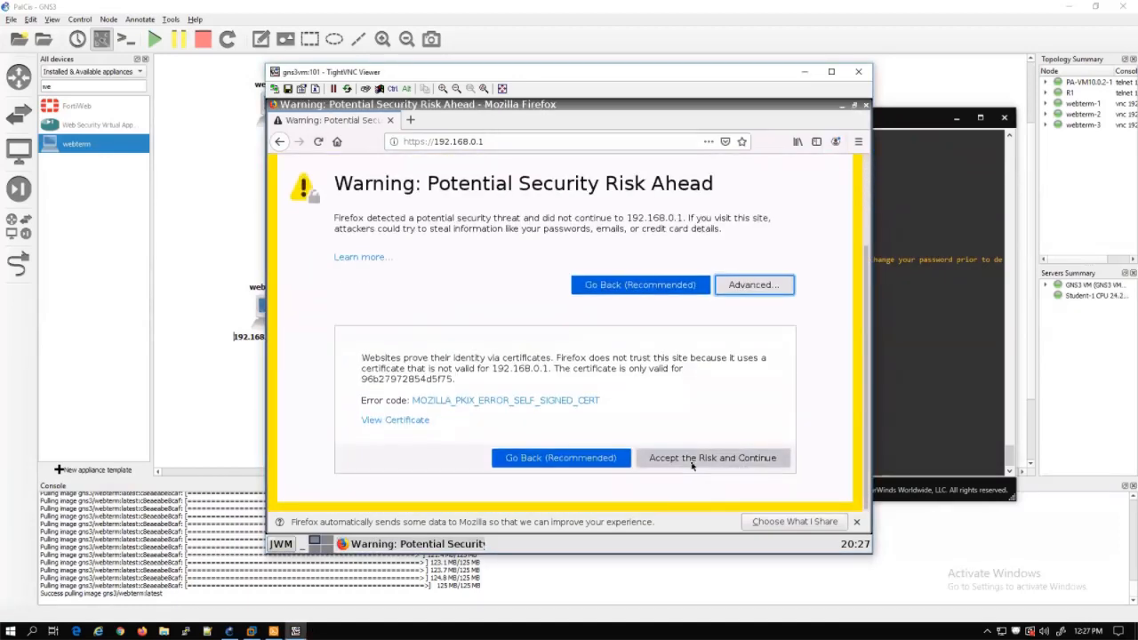
{"action": "left_click", "coordinate": [717, 458]}
{"action": "left_click", "coordinate": [533, 311]}
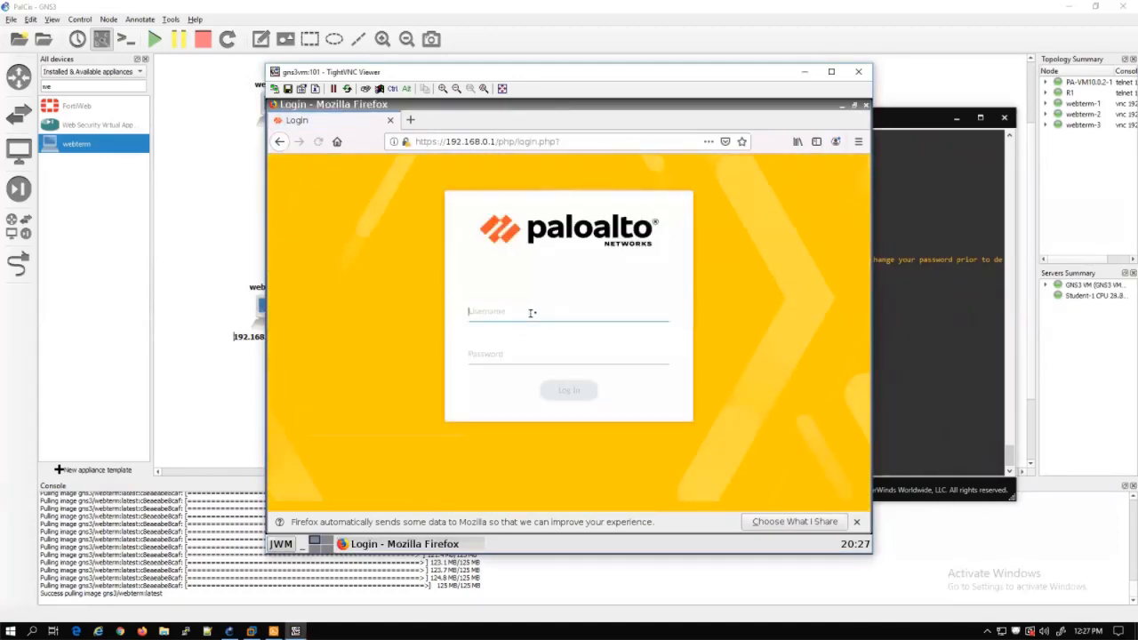
{"action": "type", "text": "admin"}
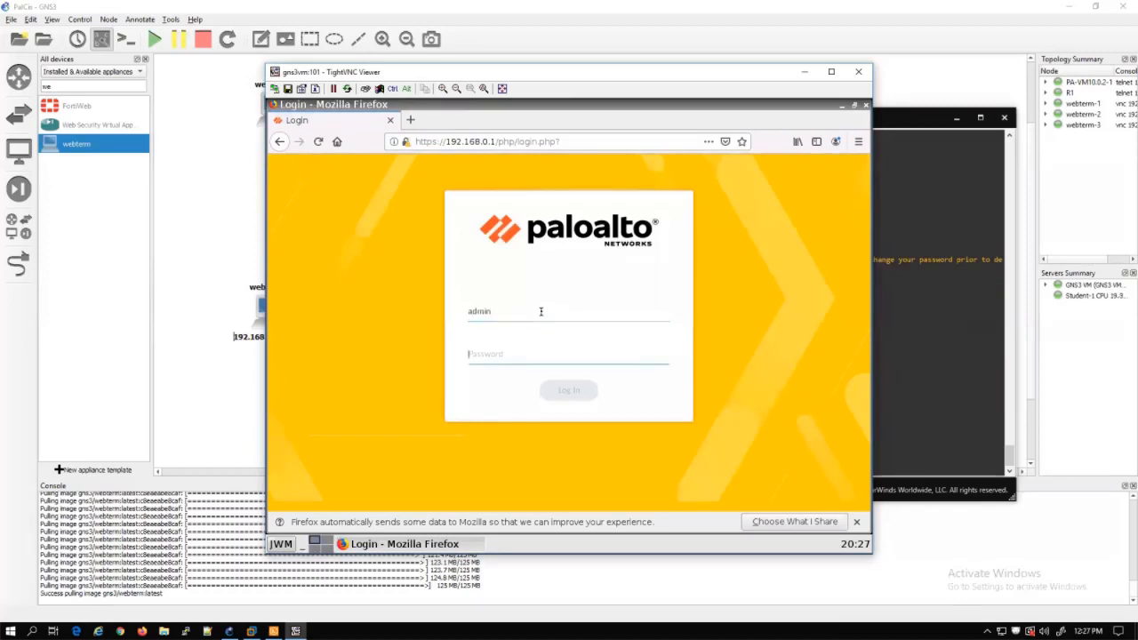
{"action": "type", "text": "ad"}
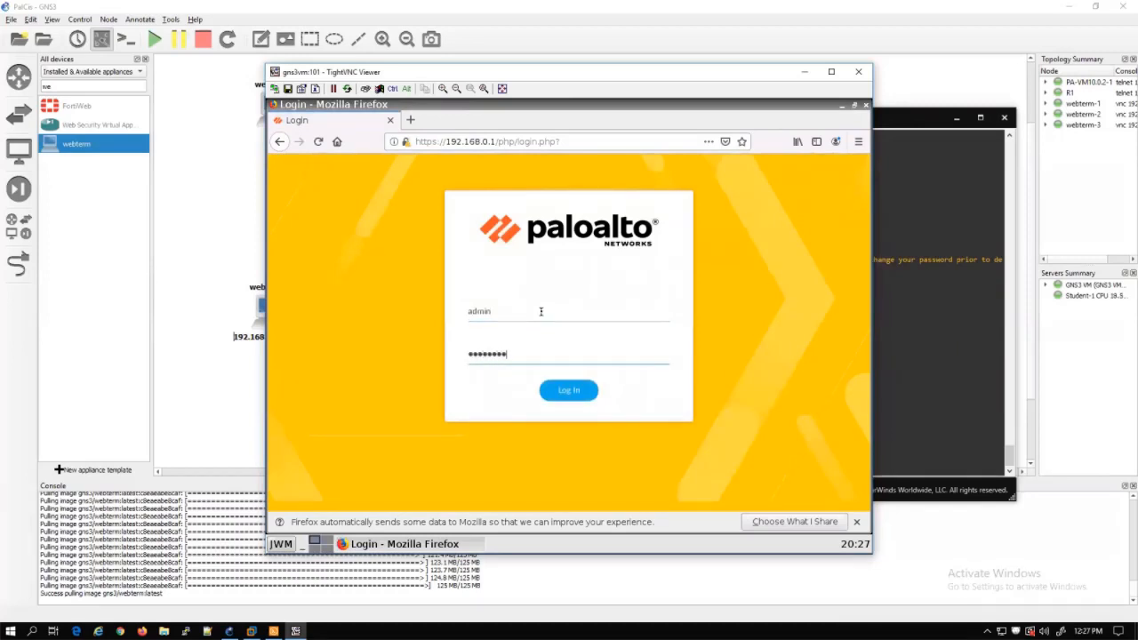
{"action": "key", "text": "Return"}
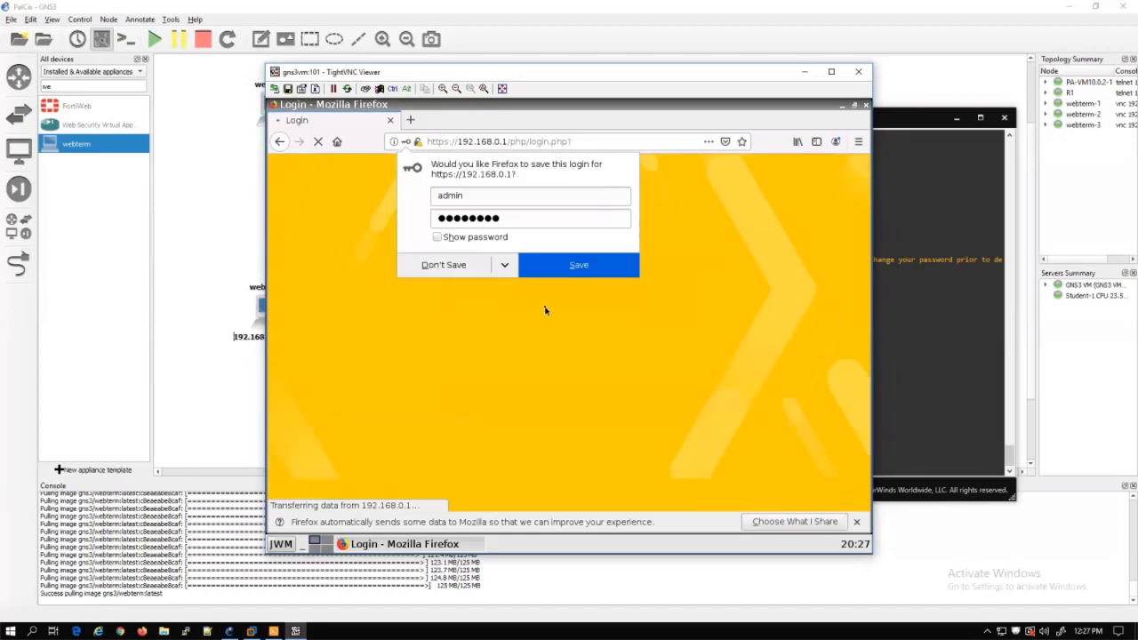
{"action": "left_click", "coordinate": [449, 267]}
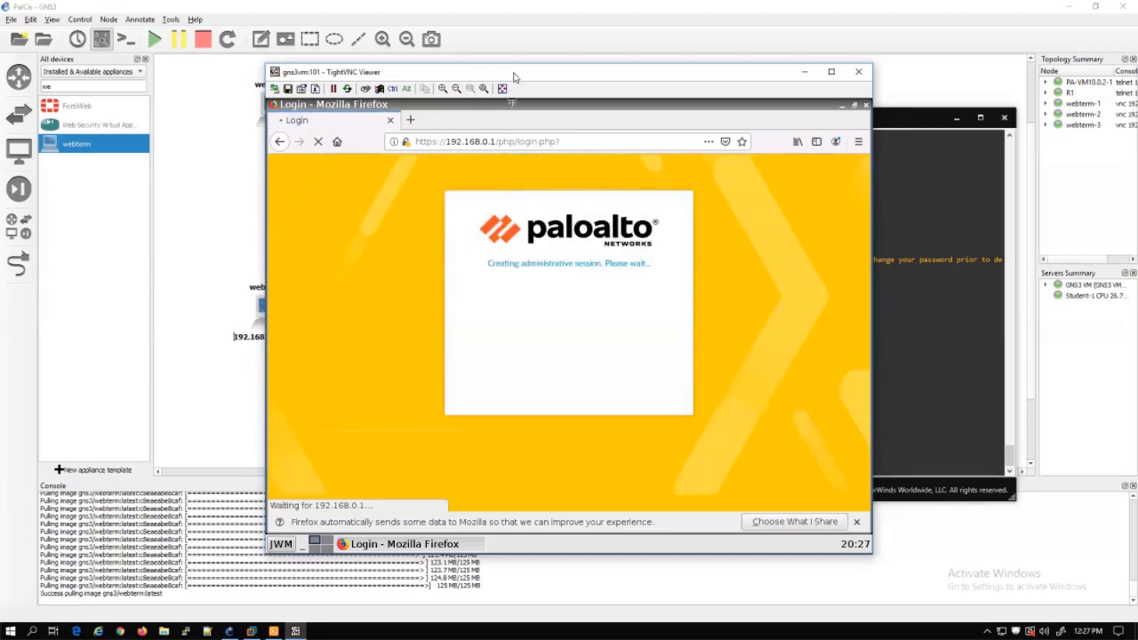
Rearrange the windows, hiding the firewall console and repositioning the browser
{"action": "left_click_drag", "start_coordinate": [515, 75], "coordinate": [530, 262]}
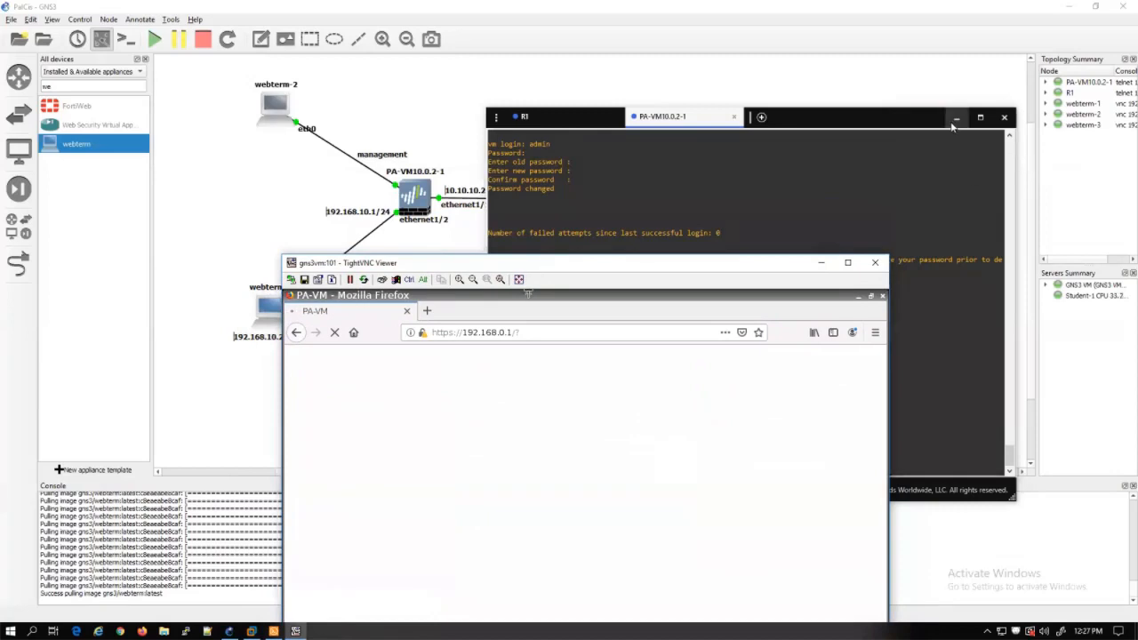
{"action": "left_click", "coordinate": [956, 118]}
{"action": "left_click_drag", "start_coordinate": [668, 273], "coordinate": [738, 254]}
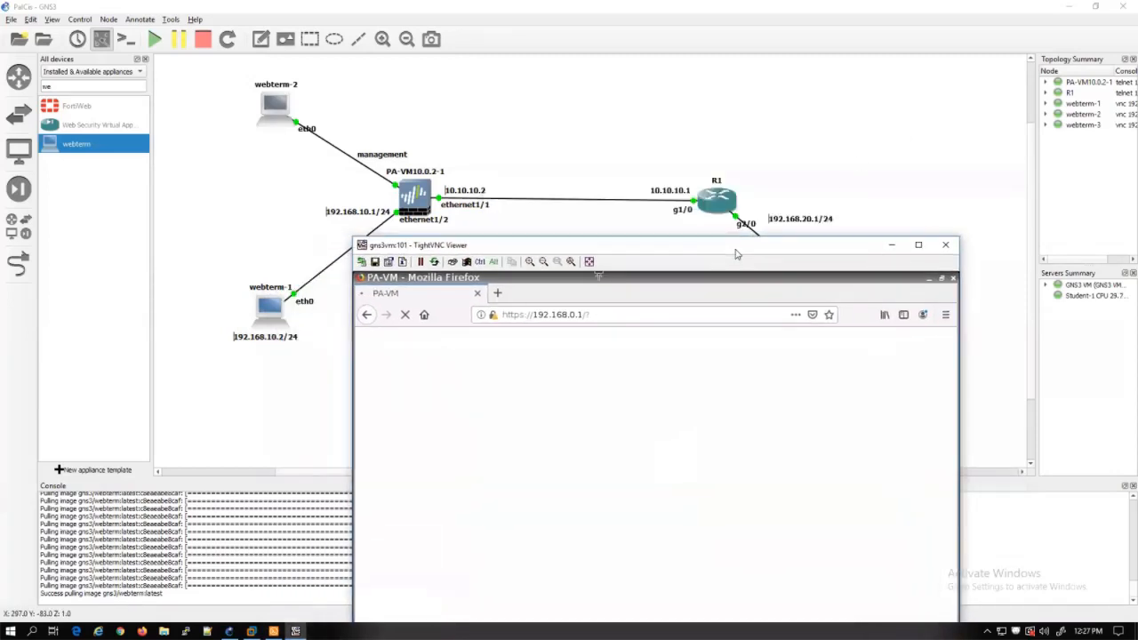
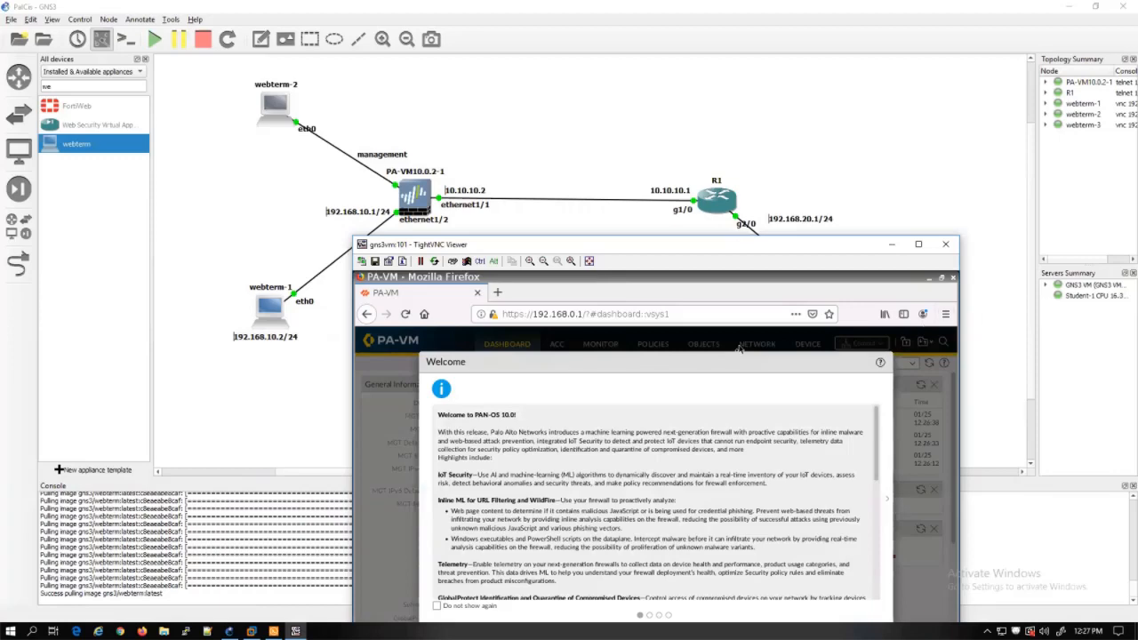
Close the Welcome notice, choose Remind Me Later on Telemetry, and go to Network > Interfaces
{"action": "left_click_drag", "start_coordinate": [787, 248], "coordinate": [720, 164]}
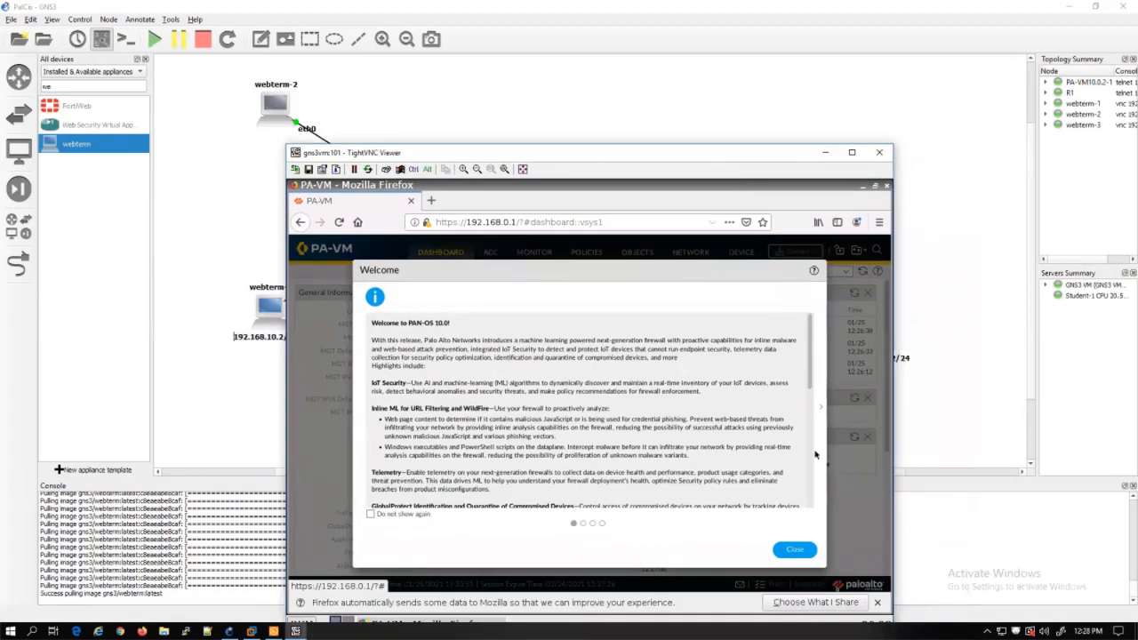
{"action": "left_click", "coordinate": [796, 549]}
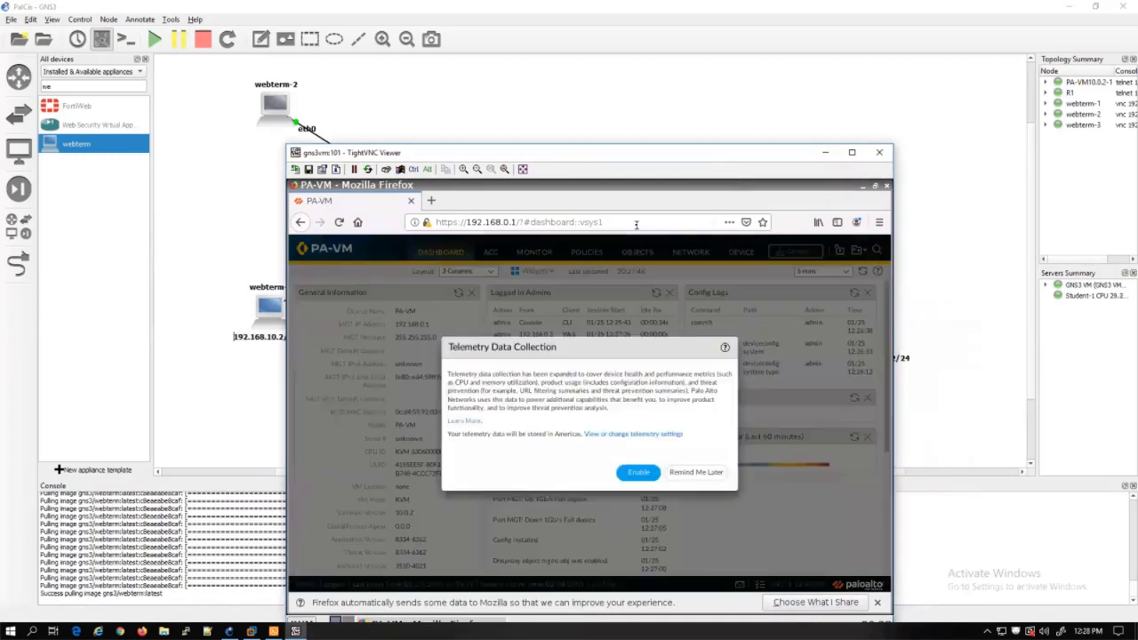
{"action": "left_click", "coordinate": [687, 474]}
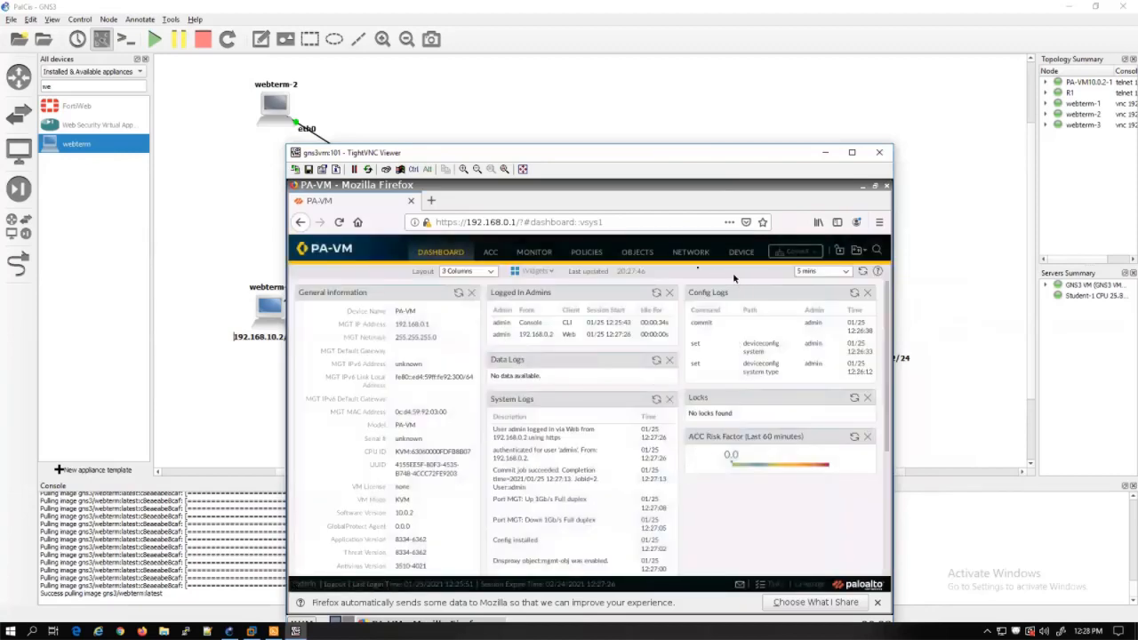
{"action": "left_click", "coordinate": [691, 253]}
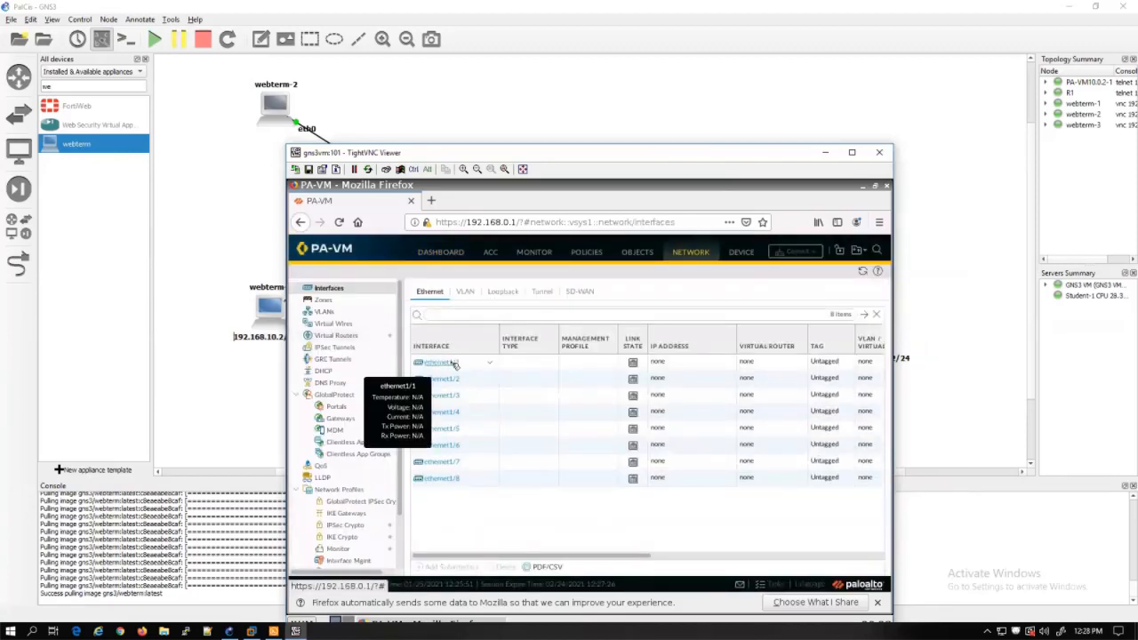
Make ethernet1/1 a Layer3 interface on the default virtual router
{"action": "left_click", "coordinate": [455, 365]}
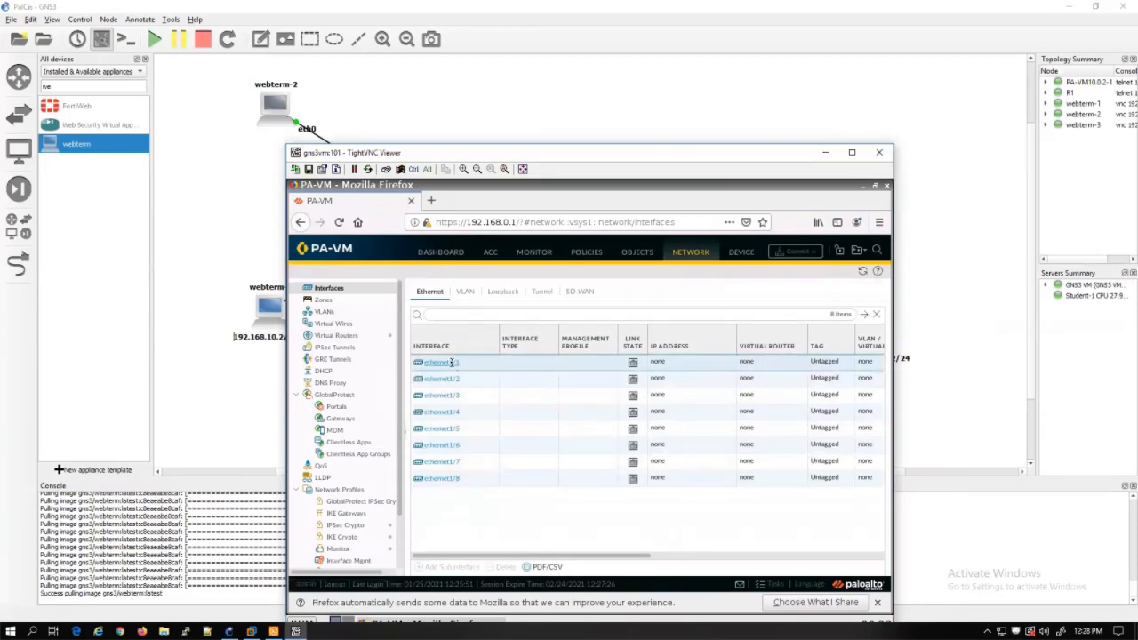
{"action": "left_click", "coordinate": [452, 363]}
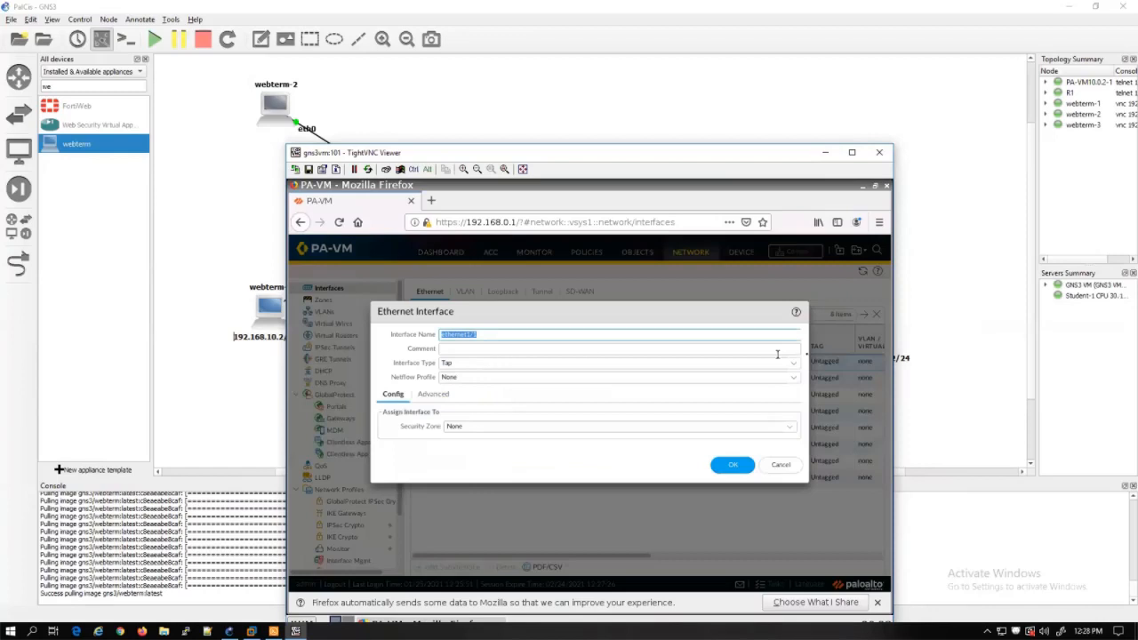
{"action": "left_click", "coordinate": [796, 365]}
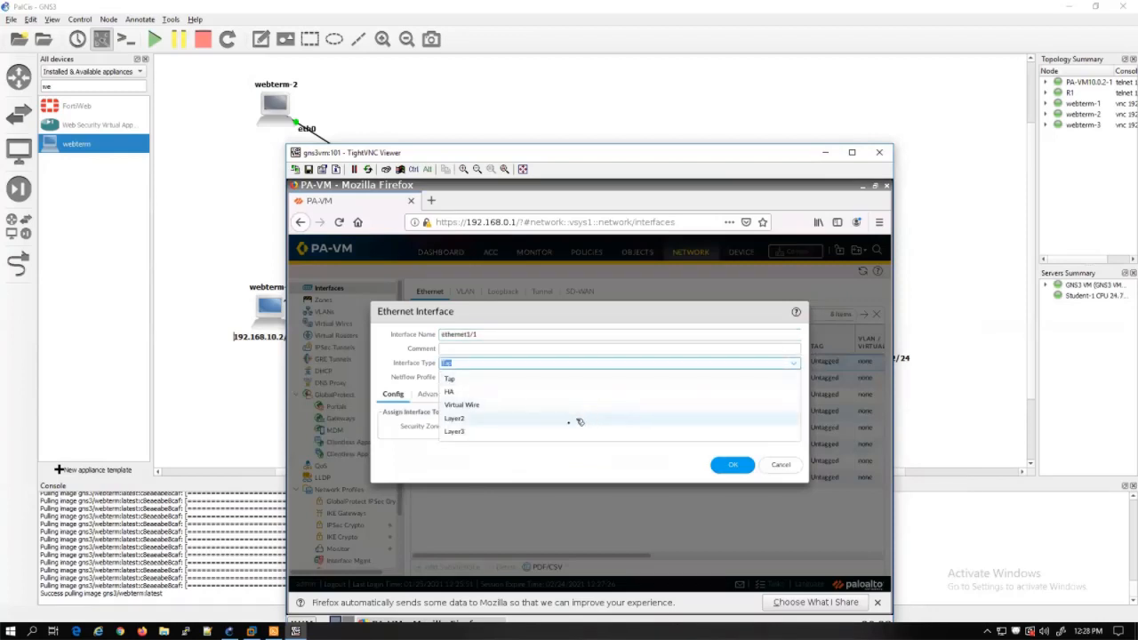
{"action": "left_click", "coordinate": [455, 431]}
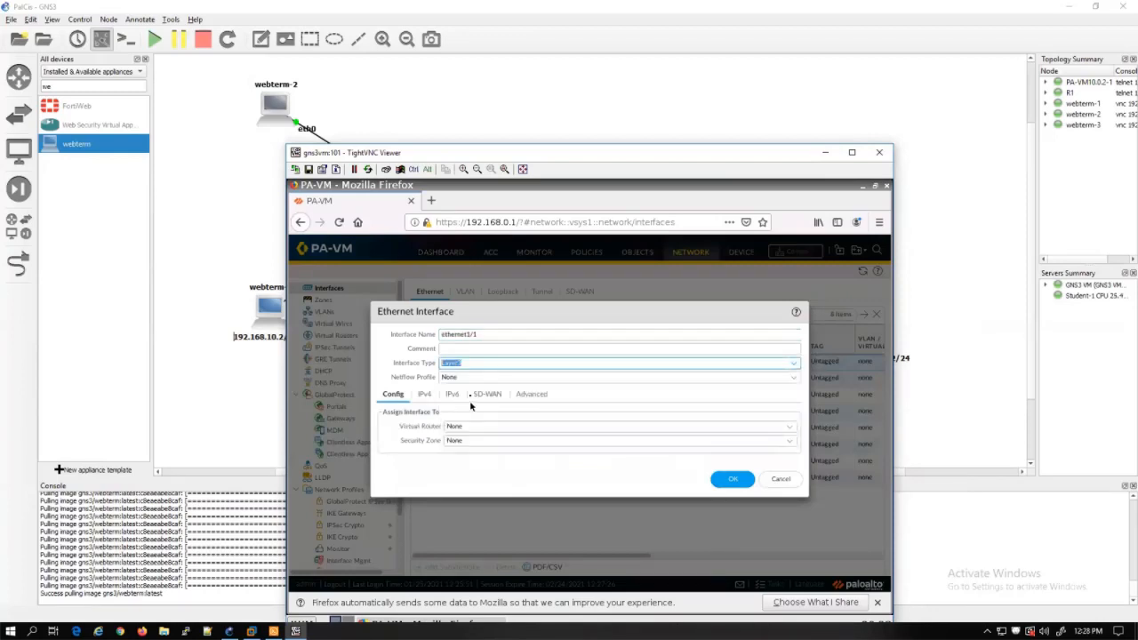
{"action": "left_click", "coordinate": [788, 426]}
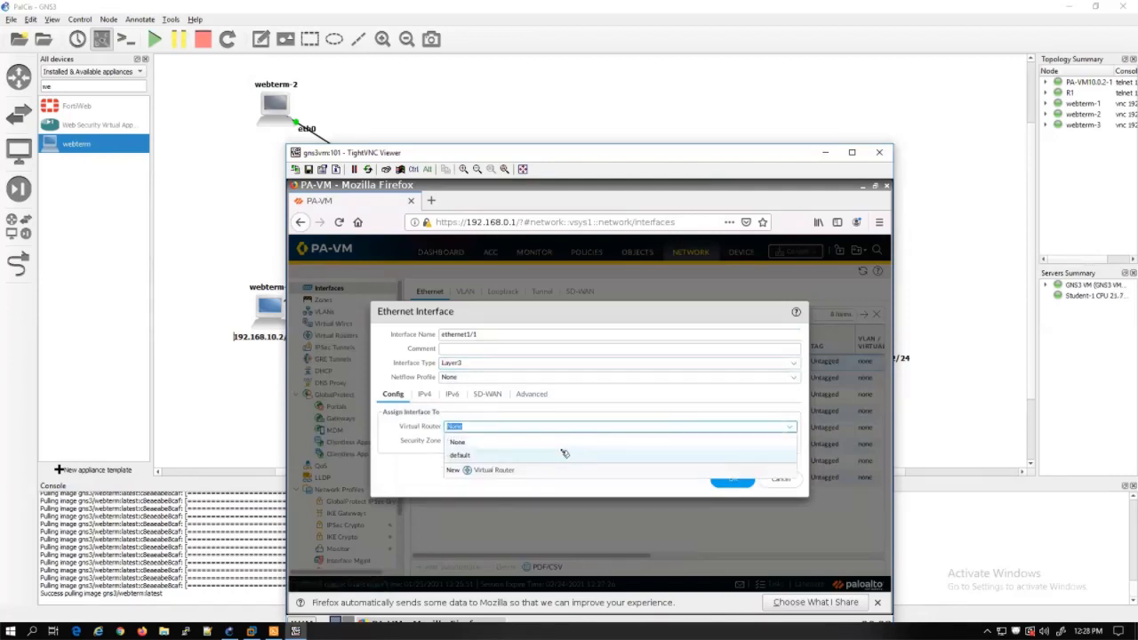
{"action": "left_click", "coordinate": [560, 456]}
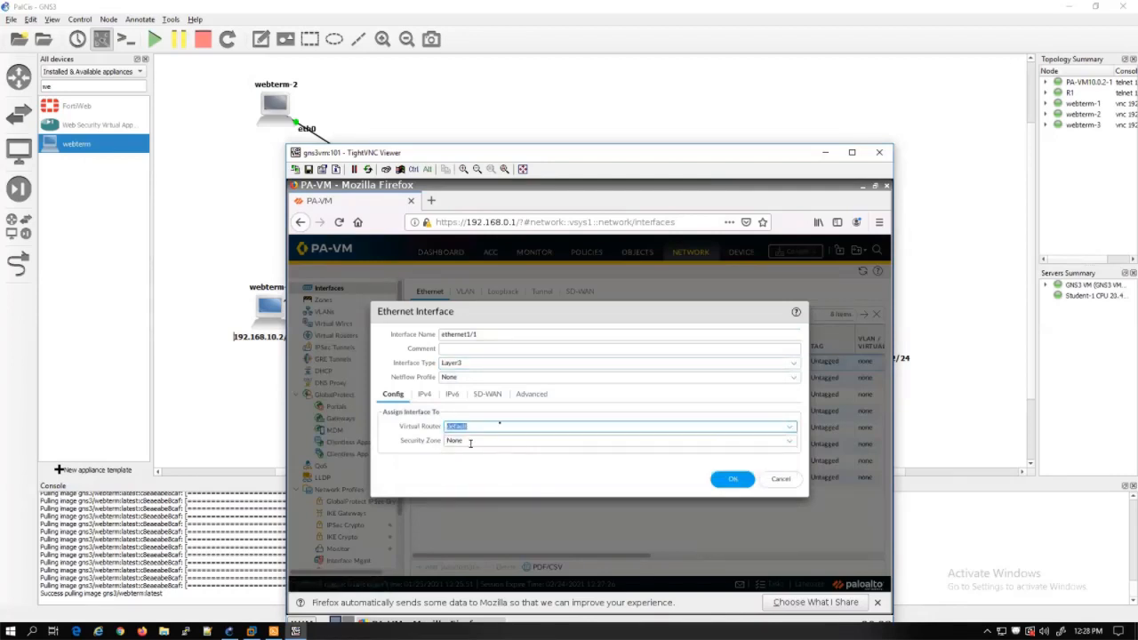
Create a new security zone named VPN for ethernet1/1
{"action": "left_click_drag", "start_coordinate": [539, 156], "coordinate": [492, 264]}
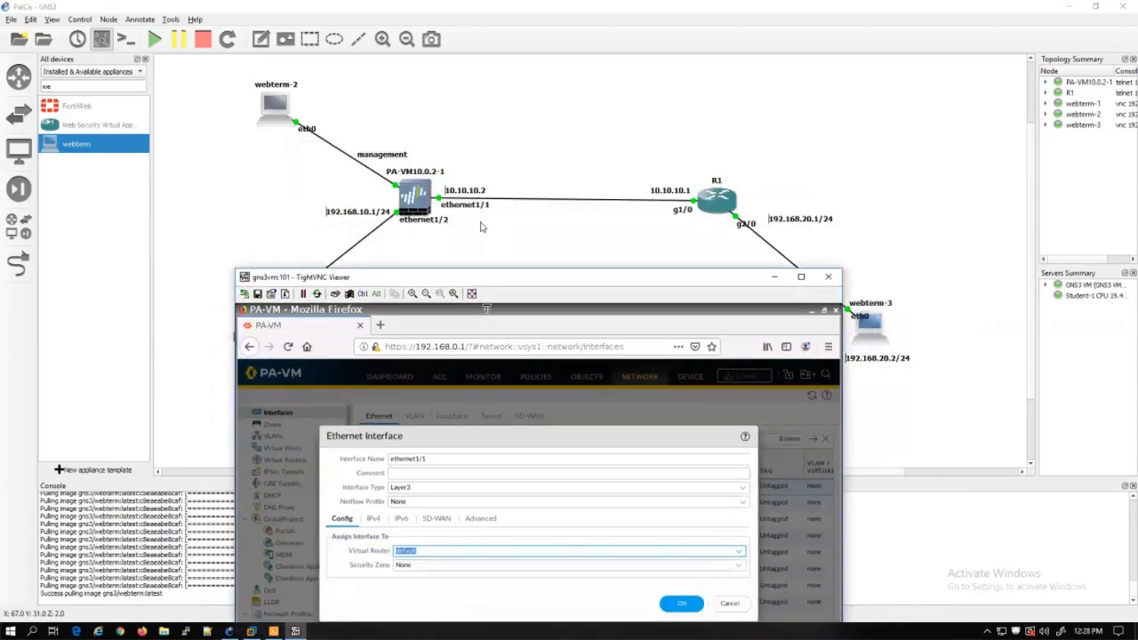
{"action": "left_click_drag", "start_coordinate": [488, 277], "coordinate": [520, 113]}
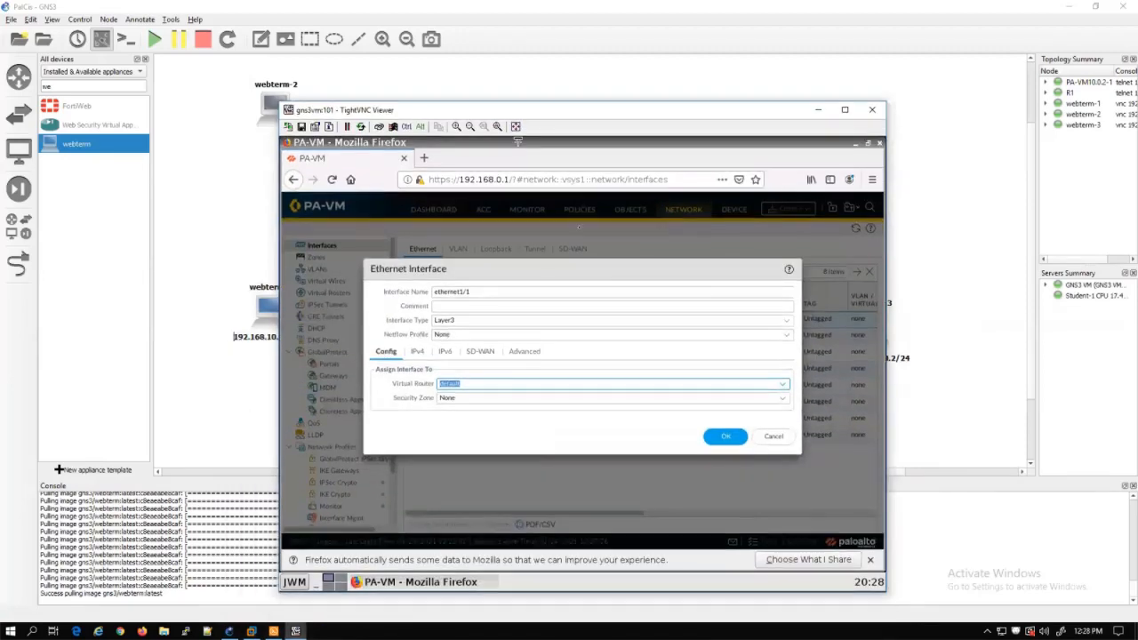
{"action": "left_click", "coordinate": [785, 402]}
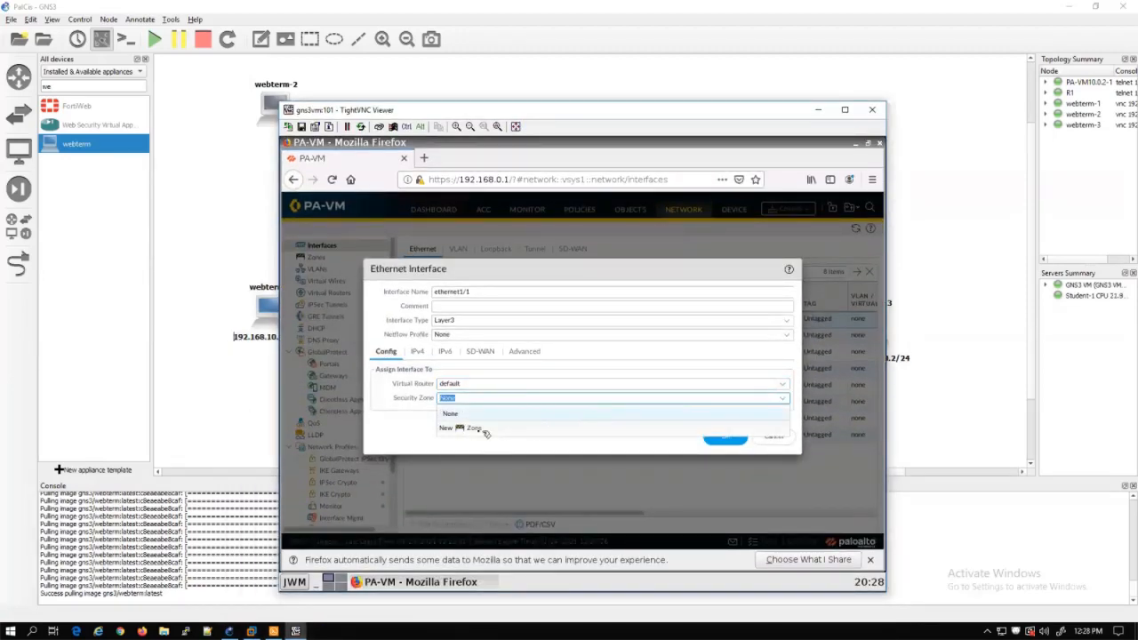
{"action": "left_click", "coordinate": [484, 430]}
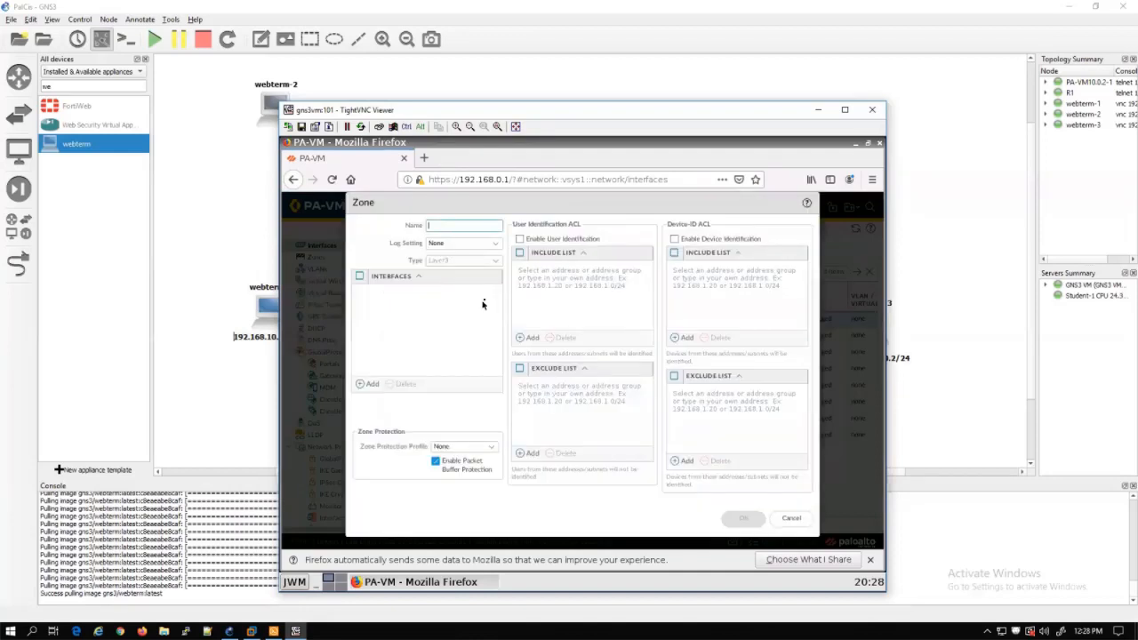
{"action": "type", "text": "VPN"}
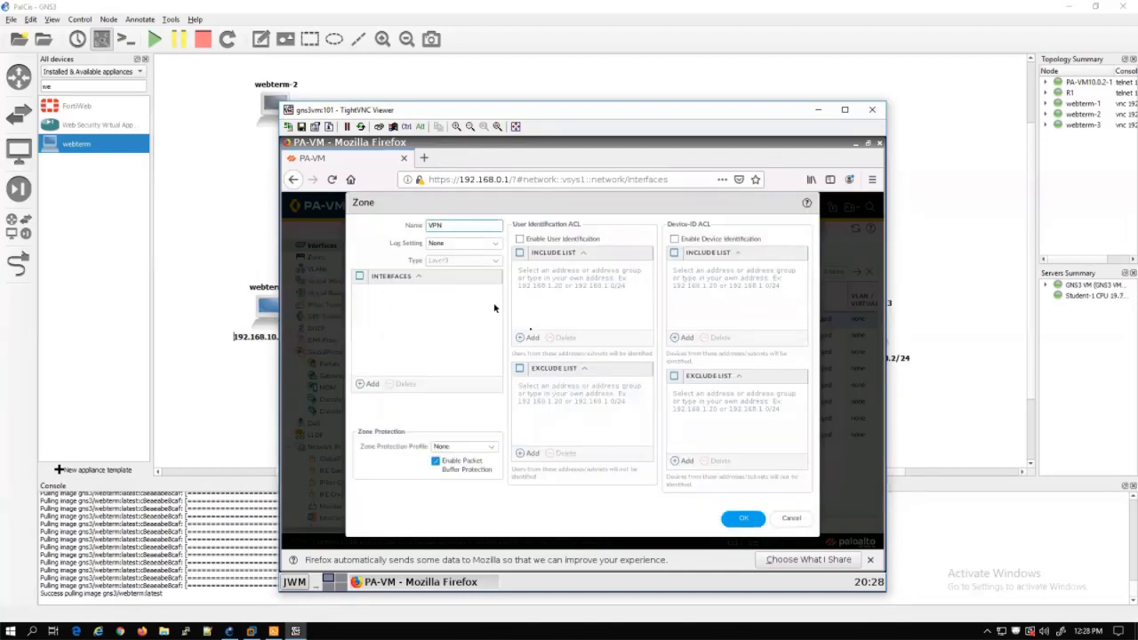
{"action": "left_click", "coordinate": [741, 520]}
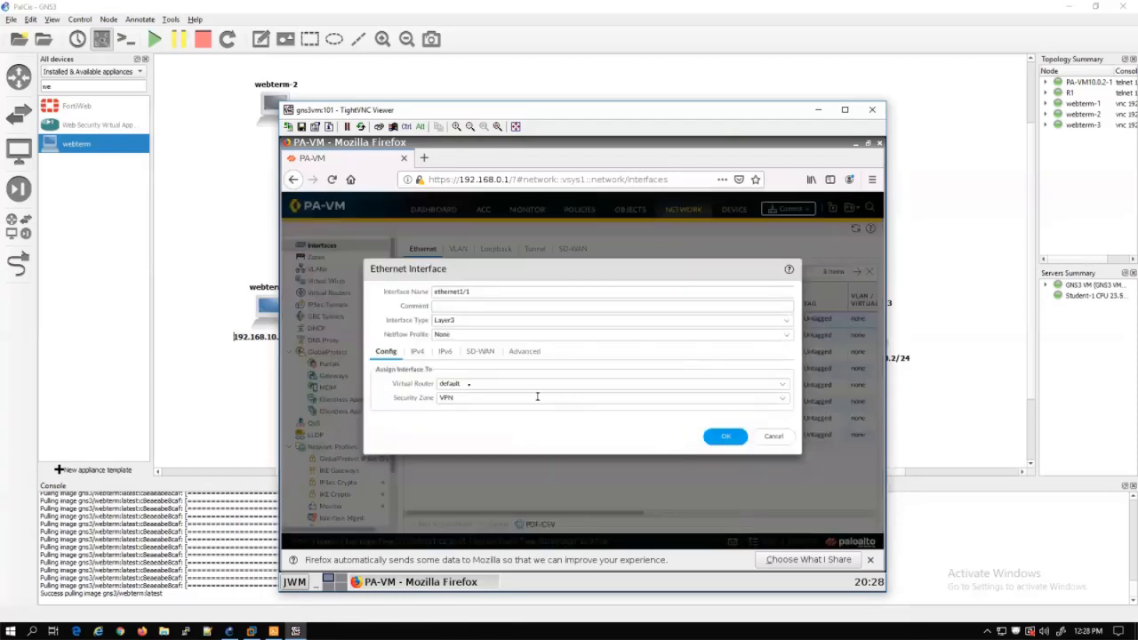
Add IPv4 address 10.10.10.2/24 to ethernet1/1 and apply the interface settings
{"action": "left_click", "coordinate": [418, 353]}
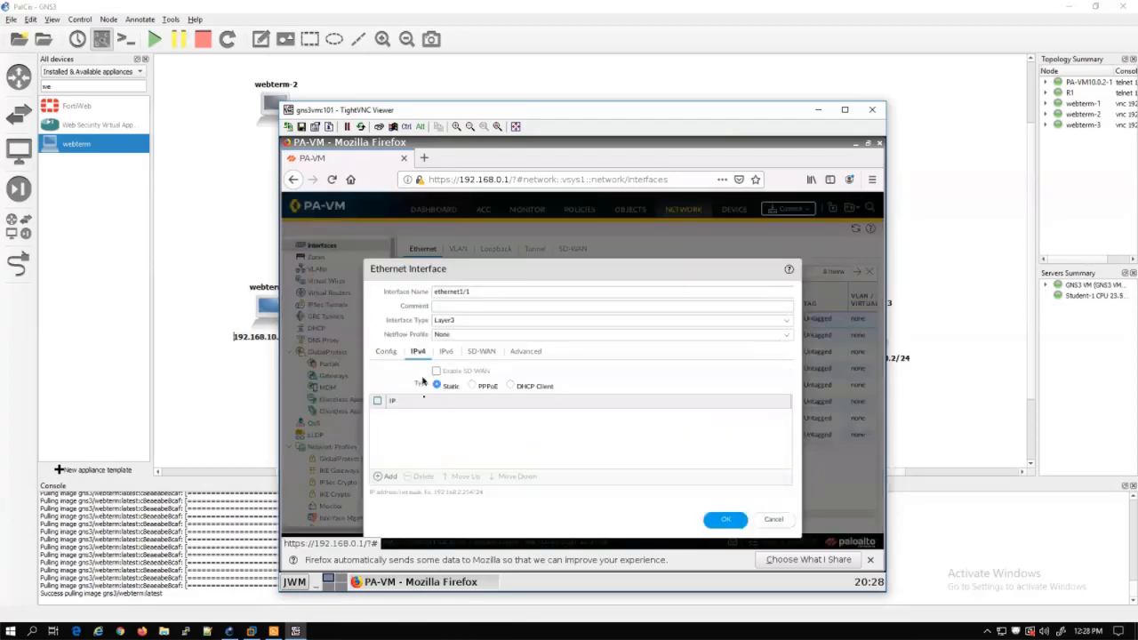
{"action": "left_click", "coordinate": [384, 476]}
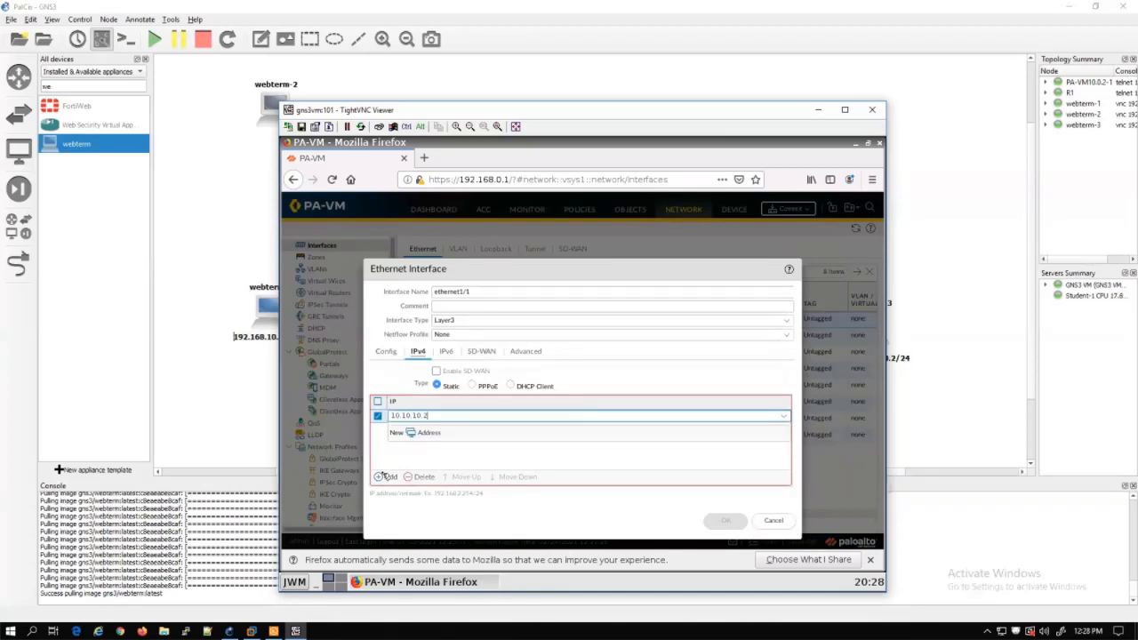
{"action": "type", "text": "/24"}
{"action": "left_click", "coordinate": [430, 460]}
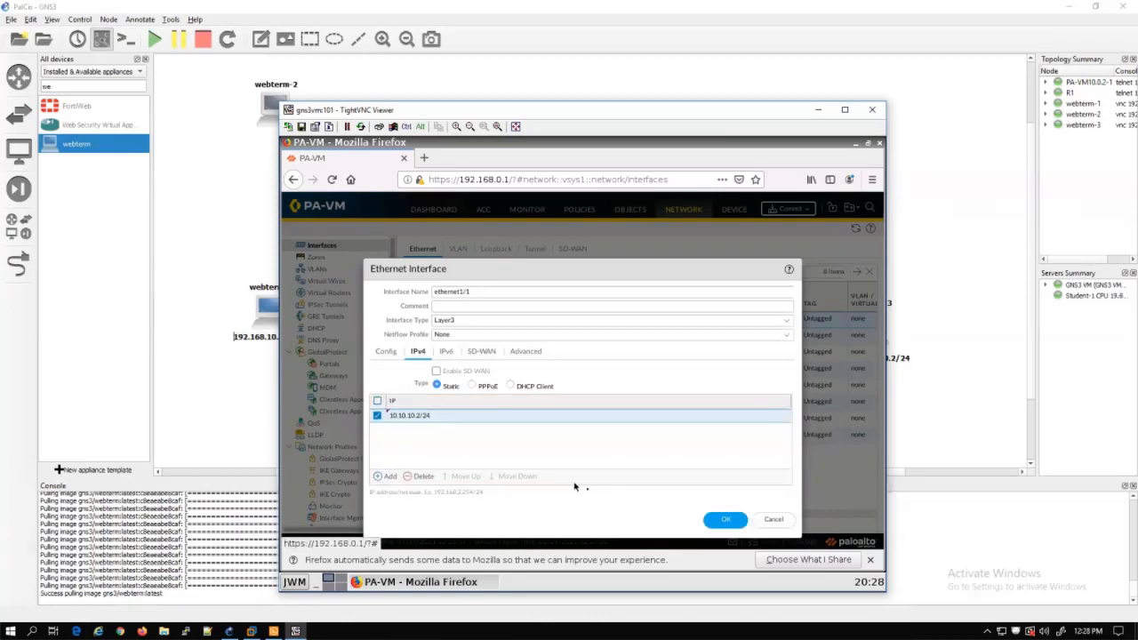
{"action": "left_click", "coordinate": [720, 520]}
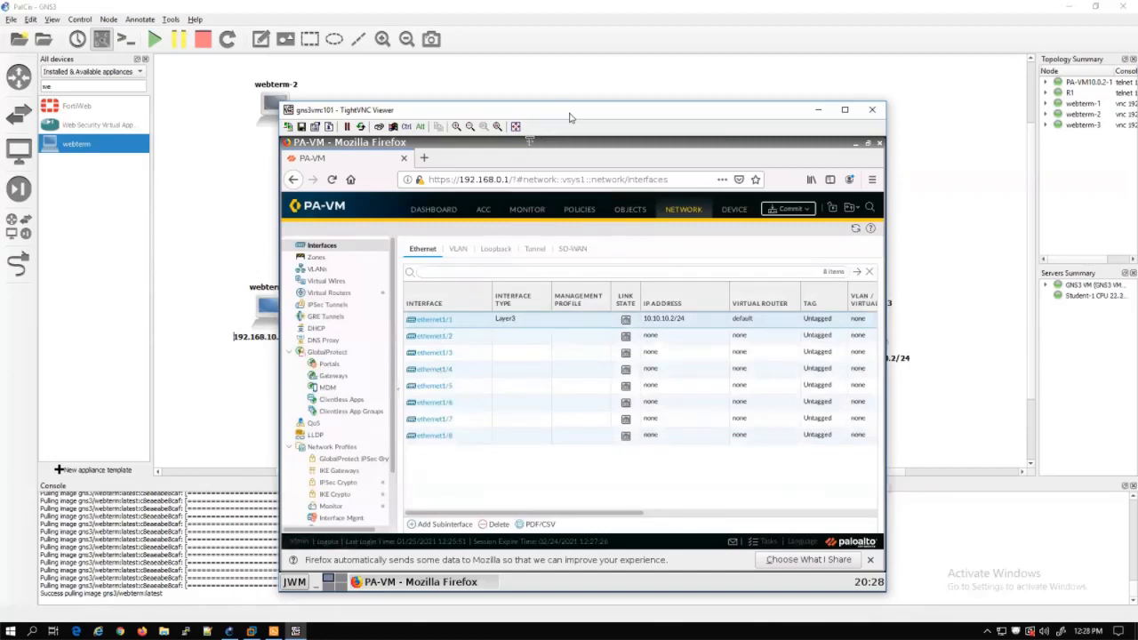
Make ethernet1/2 a Layer3 interface on the default virtual router
{"action": "left_click_drag", "start_coordinate": [570, 117], "coordinate": [713, 77]}
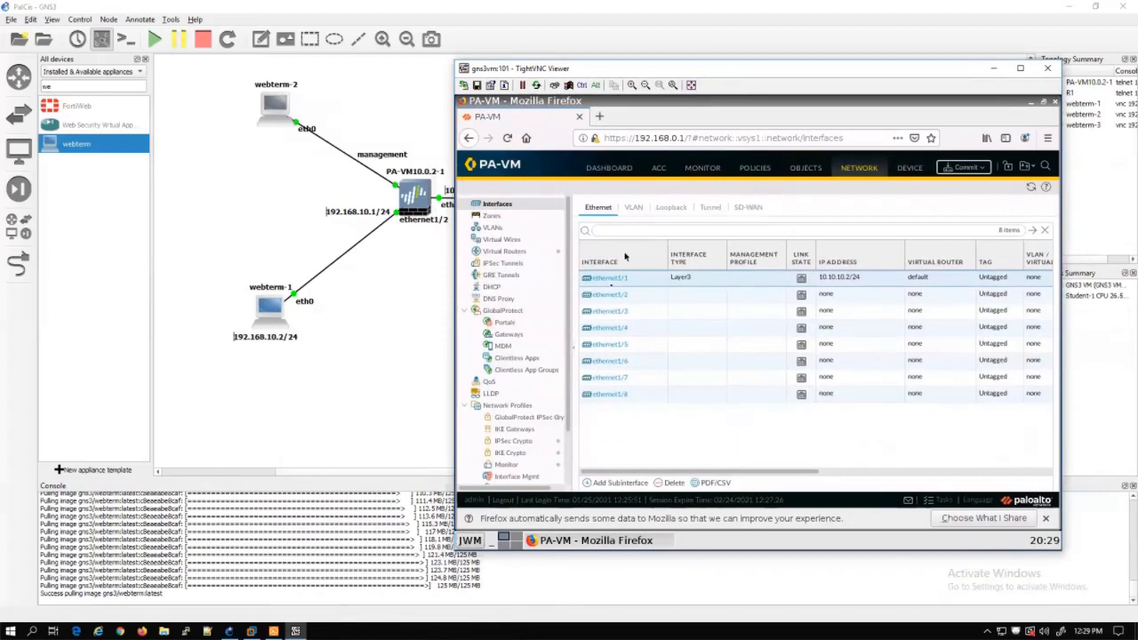
{"action": "left_click", "coordinate": [612, 294]}
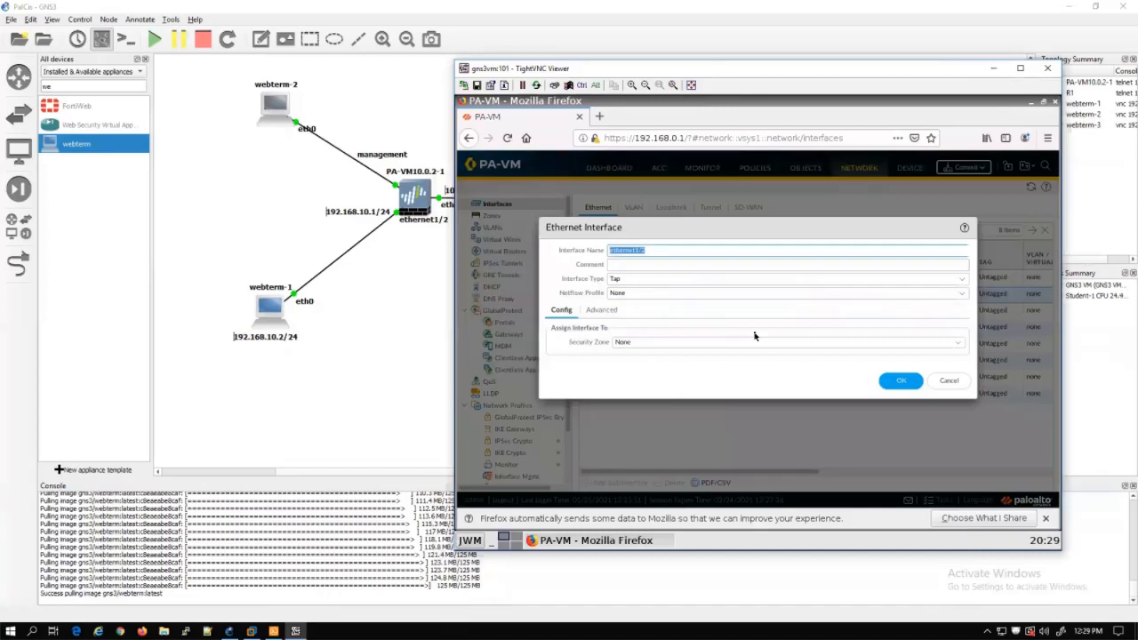
{"action": "left_click", "coordinate": [961, 279]}
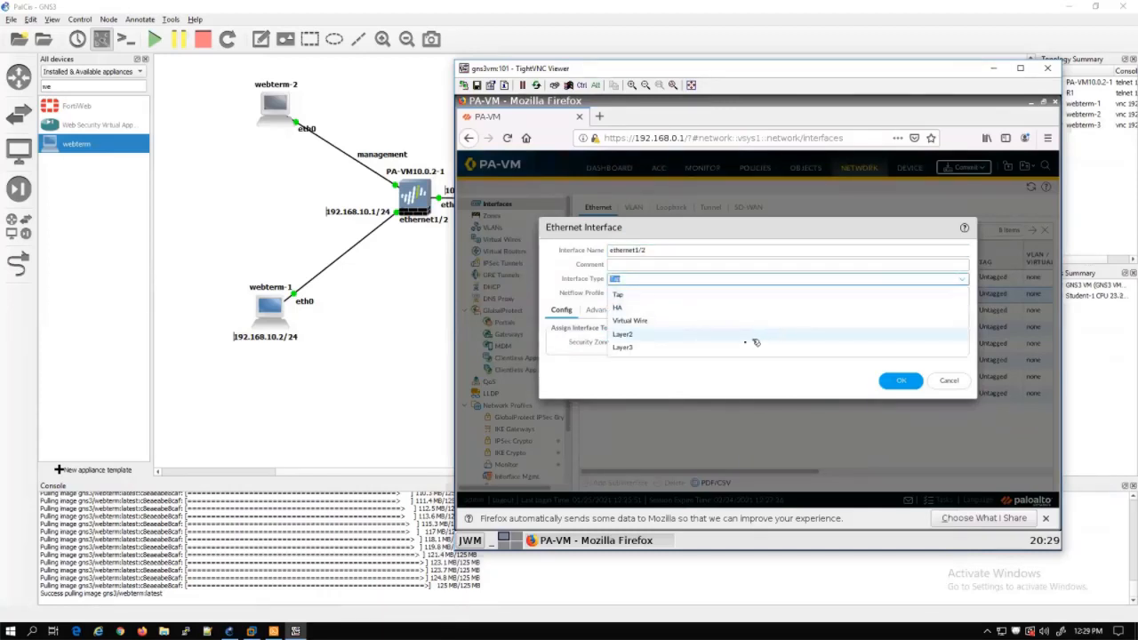
{"action": "key", "text": "Return"}
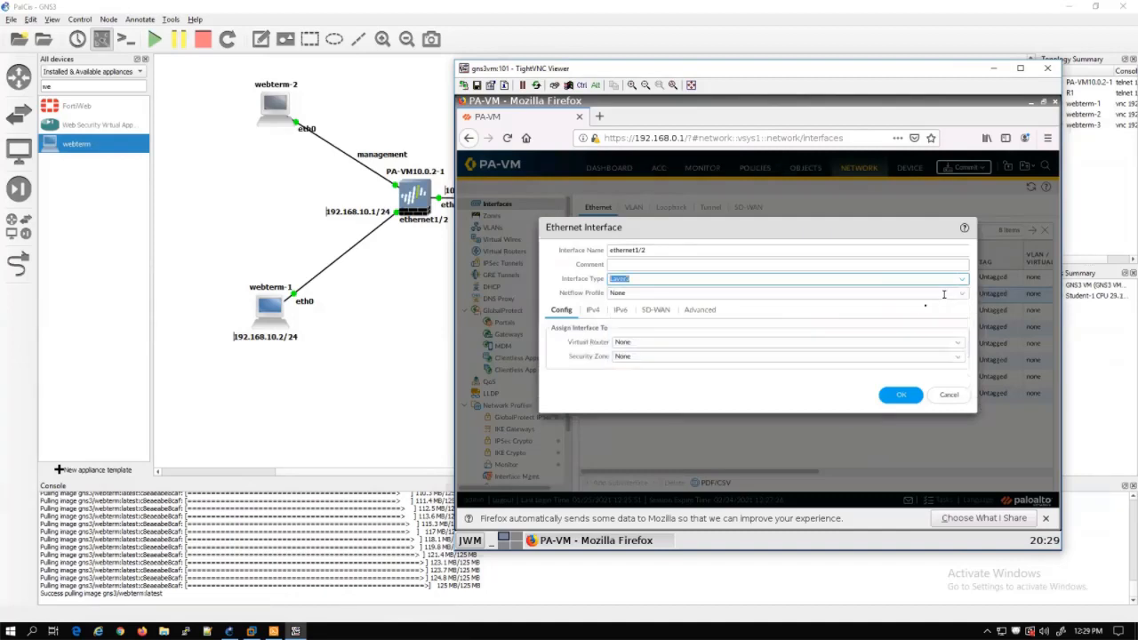
{"action": "left_click", "coordinate": [958, 345]}
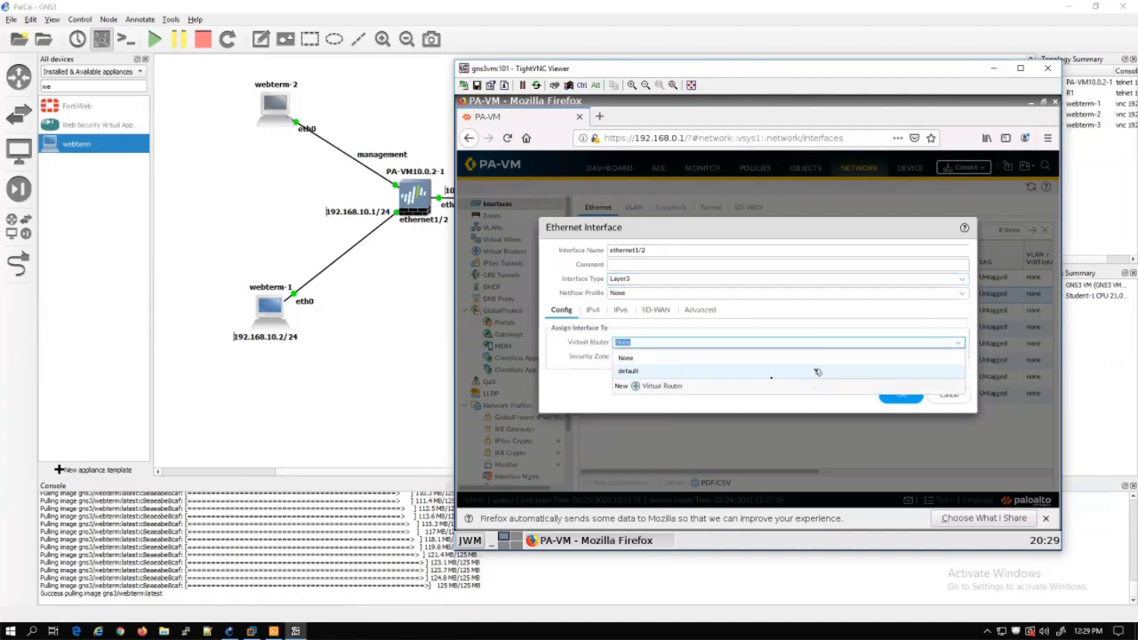
{"action": "left_click", "coordinate": [771, 373]}
Create a new security zone named Trust for ethernet1/2
{"action": "left_click", "coordinate": [958, 357]}
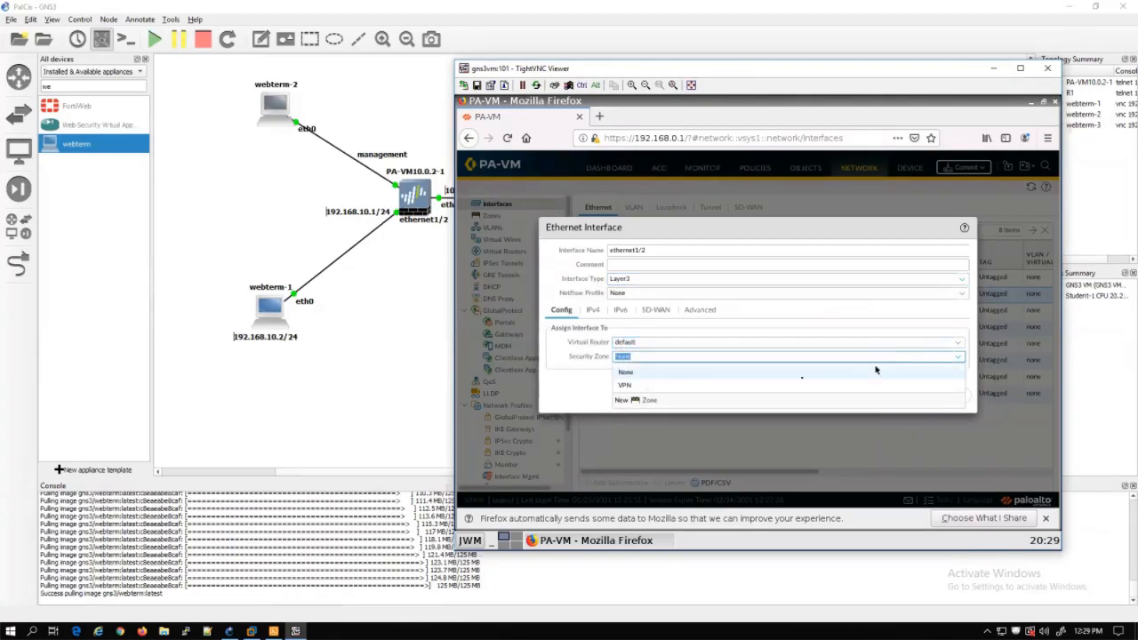
{"action": "left_click", "coordinate": [652, 401]}
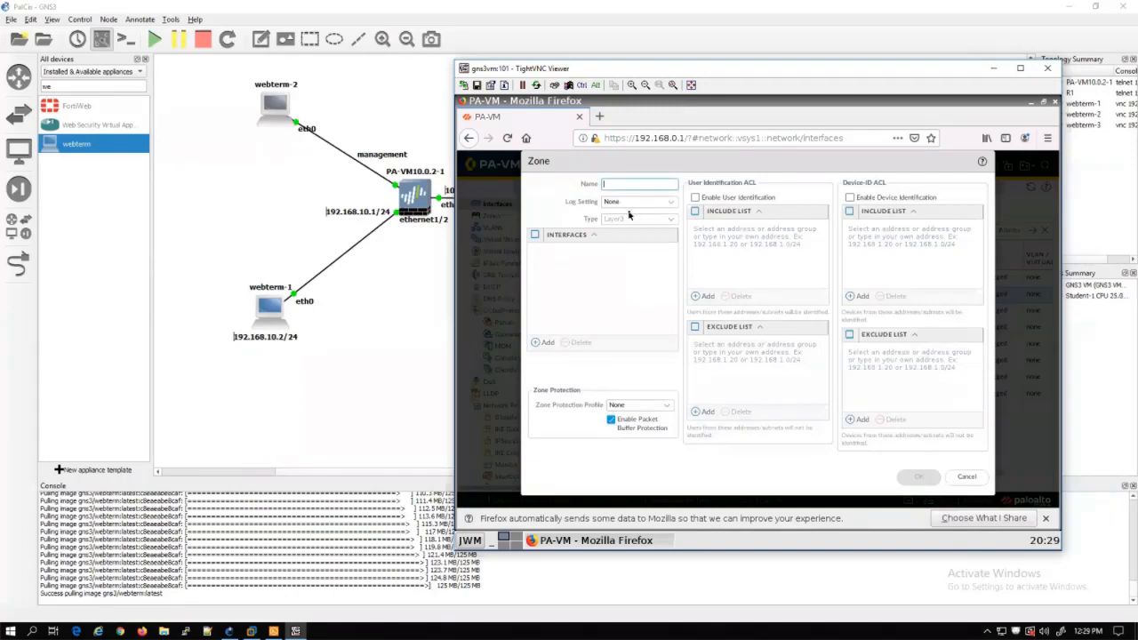
{"action": "type", "text": "T"}
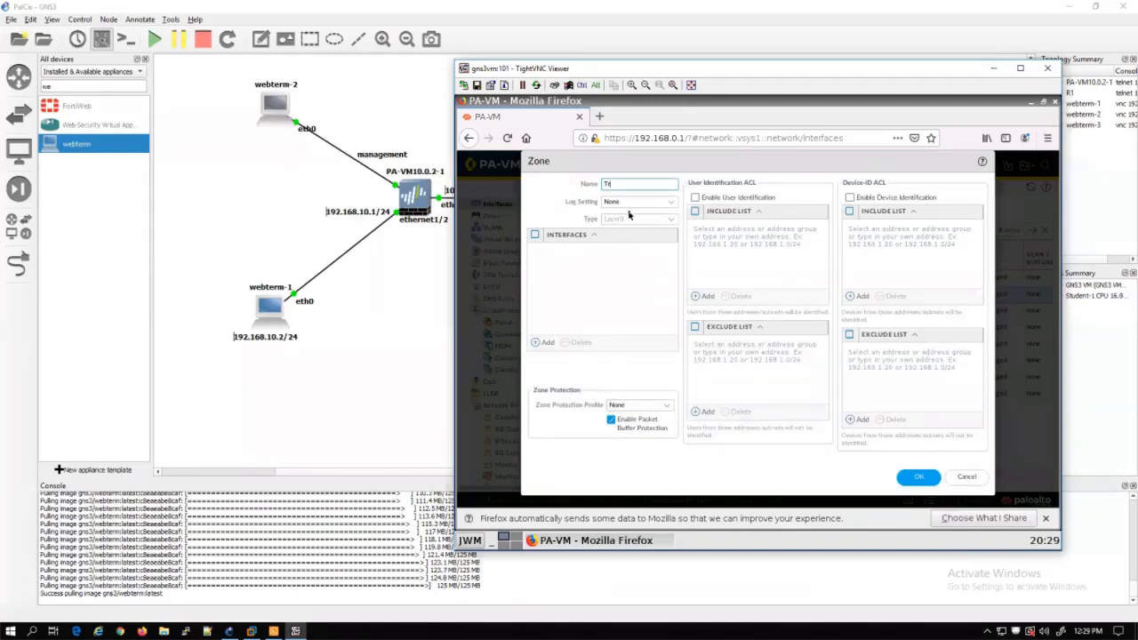
{"action": "type", "text": "rust"}
{"action": "left_click", "coordinate": [920, 477]}
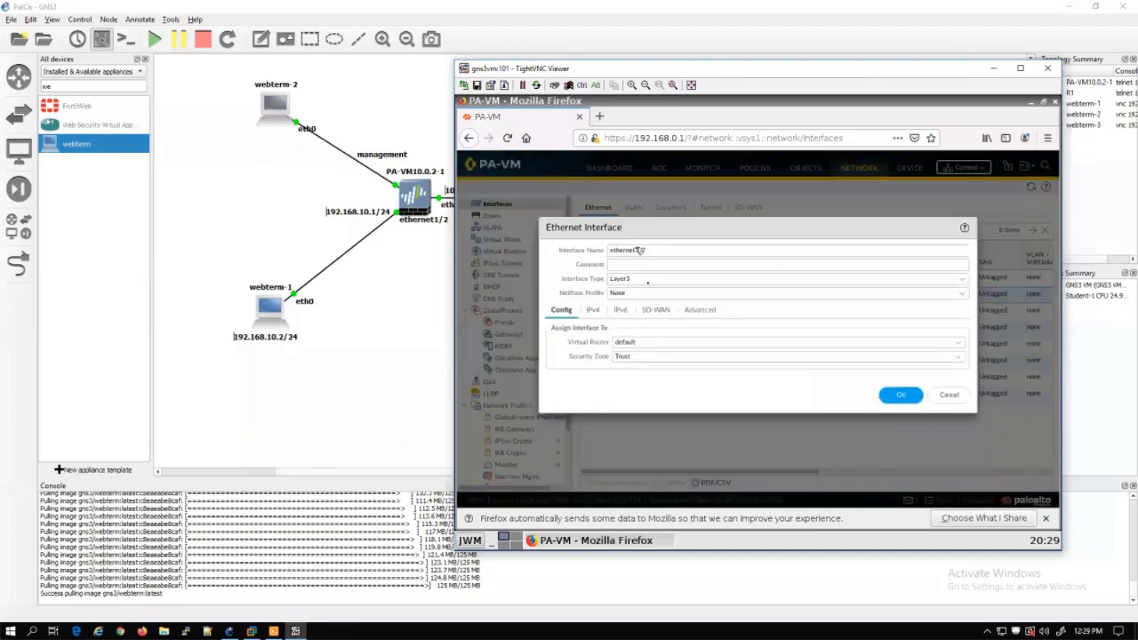
Add IPv4 address 192.168.10.1/24 to ethernet1/2 and save the interface
{"action": "left_click", "coordinate": [601, 312]}
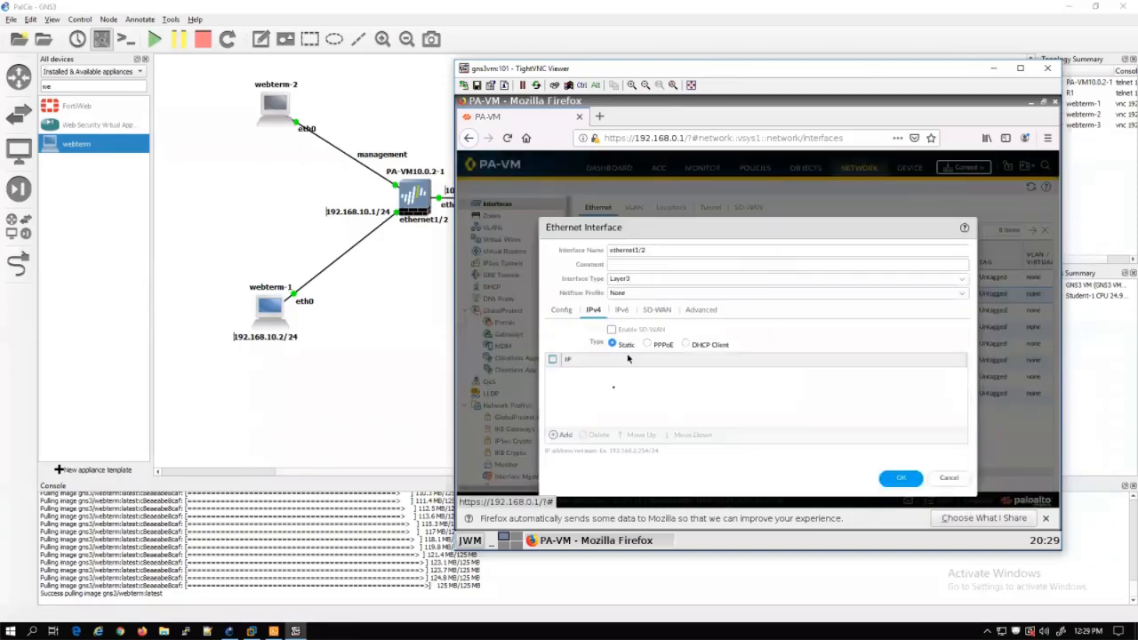
{"action": "left_click", "coordinate": [562, 435]}
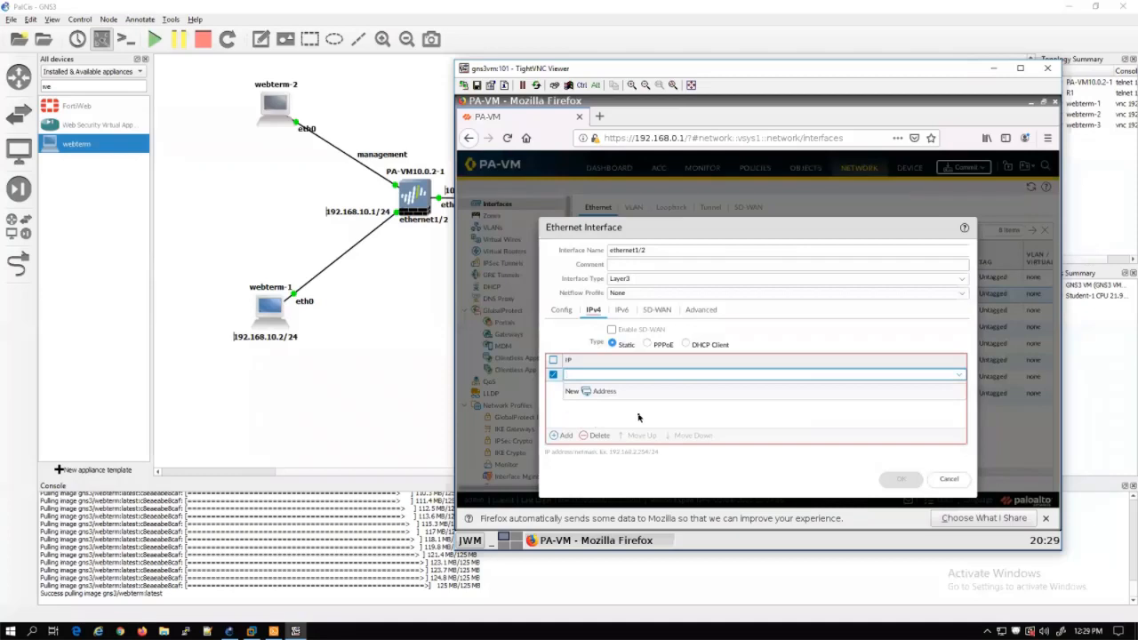
{"action": "type", "text": "192.168.10.1/24"}
{"action": "left_click", "coordinate": [638, 418]}
{"action": "left_click", "coordinate": [899, 484]}
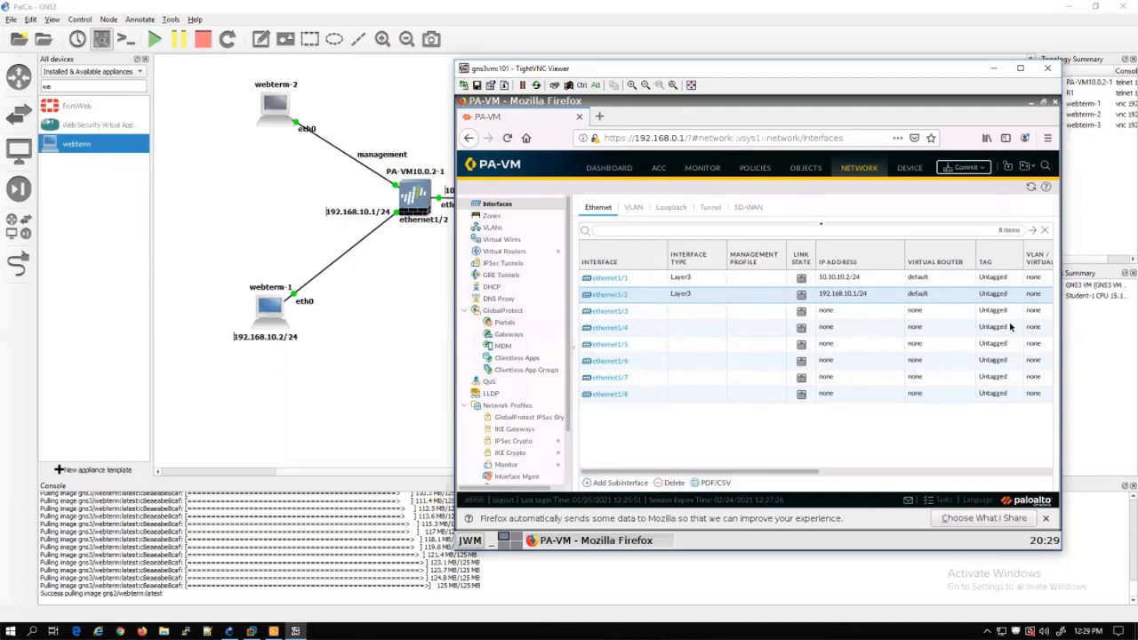
On the Tunnel tab, add tunnel.1 with virtual router default and security zone VPN
{"action": "left_click", "coordinate": [712, 207]}
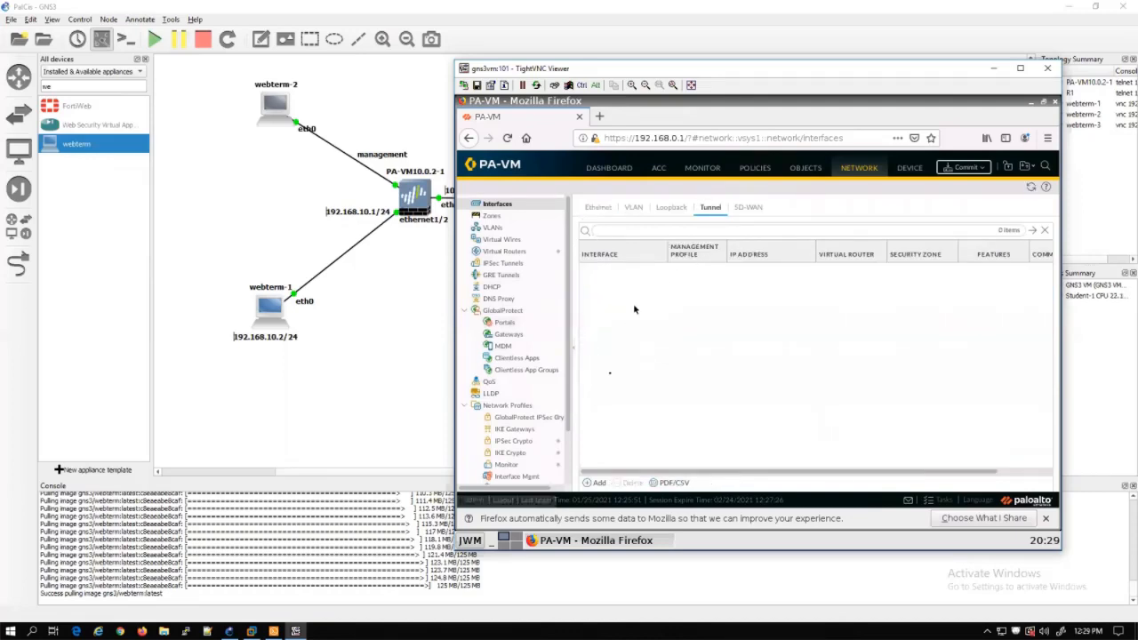
{"action": "left_click", "coordinate": [601, 482]}
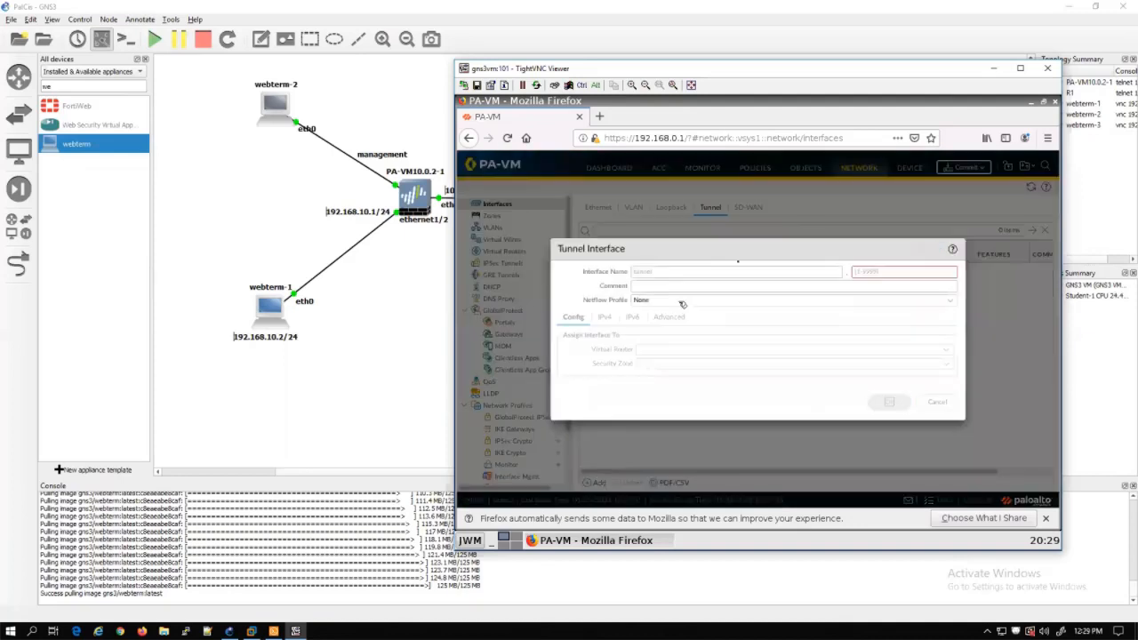
{"action": "left_click", "coordinate": [886, 273]}
{"action": "type", "text": "1"}
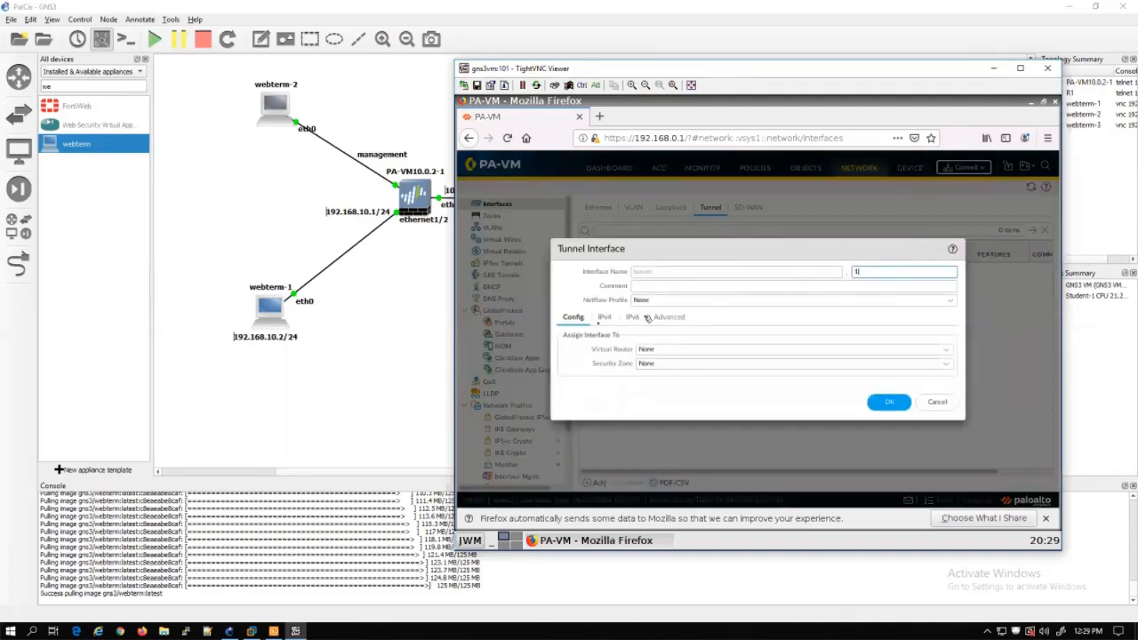
{"action": "left_click", "coordinate": [950, 350]}
{"action": "left_click", "coordinate": [748, 373]}
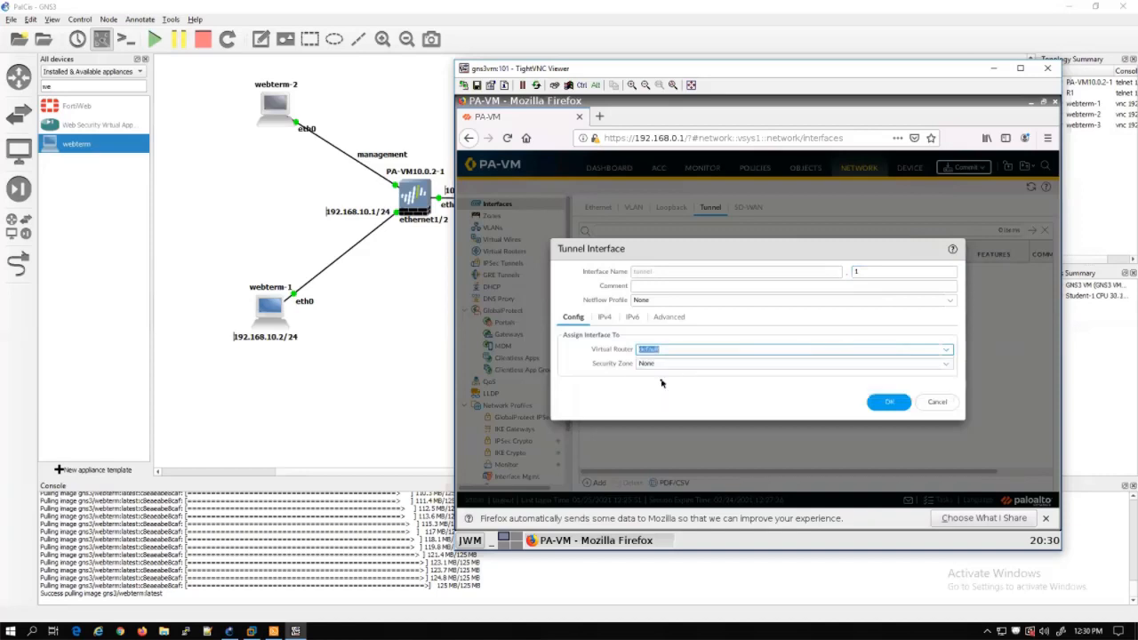
{"action": "left_click", "coordinate": [939, 364]}
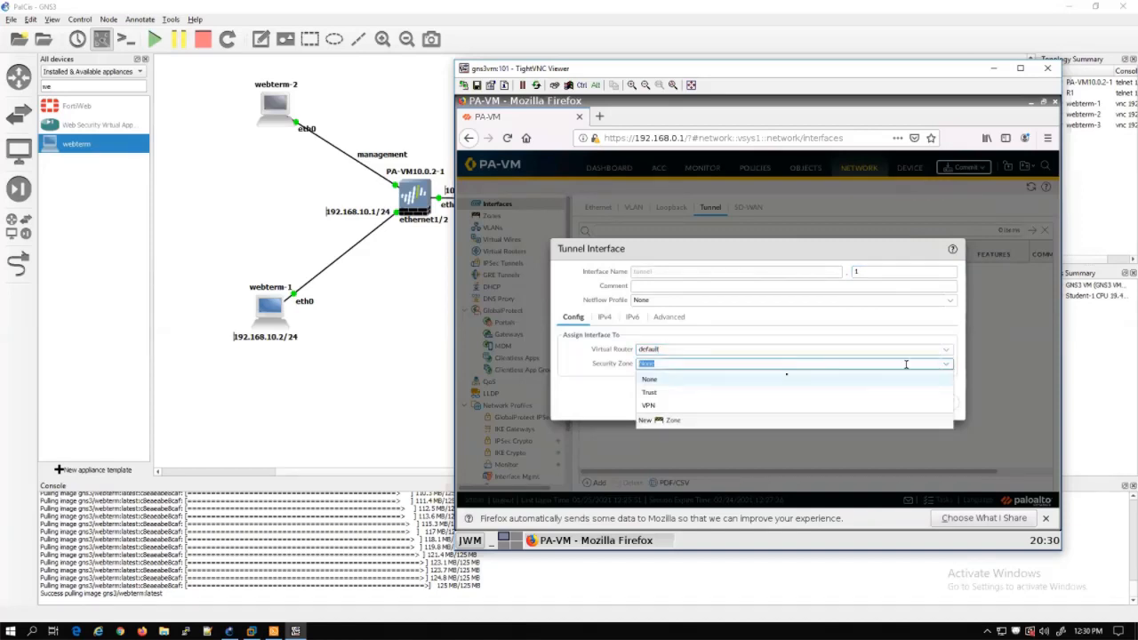
{"action": "left_click", "coordinate": [648, 405]}
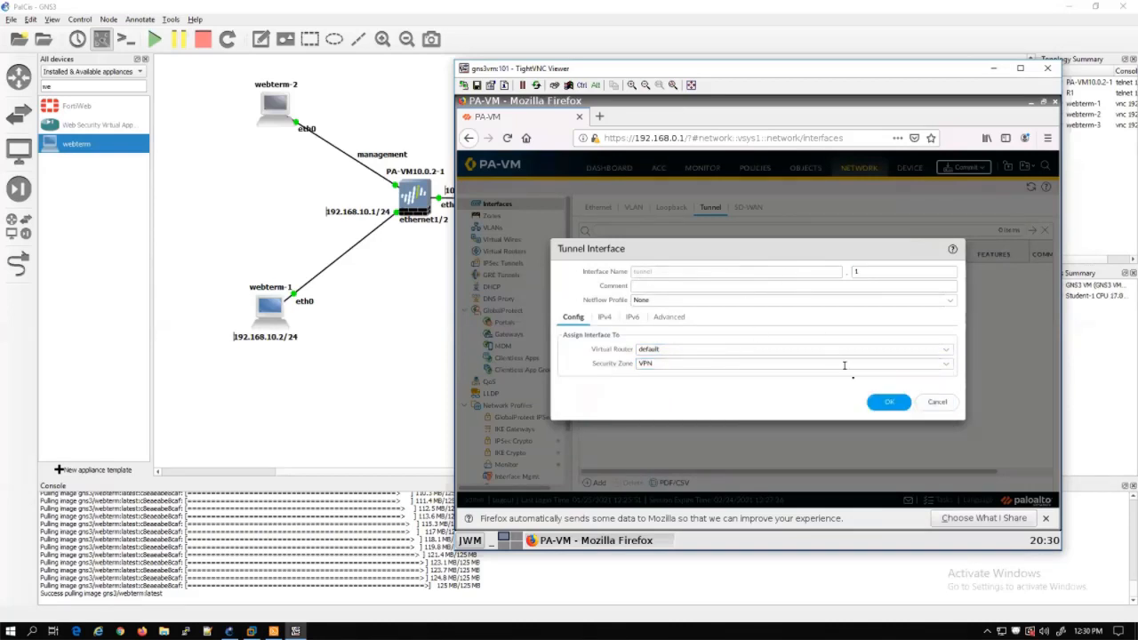
{"action": "left_click", "coordinate": [887, 402]}
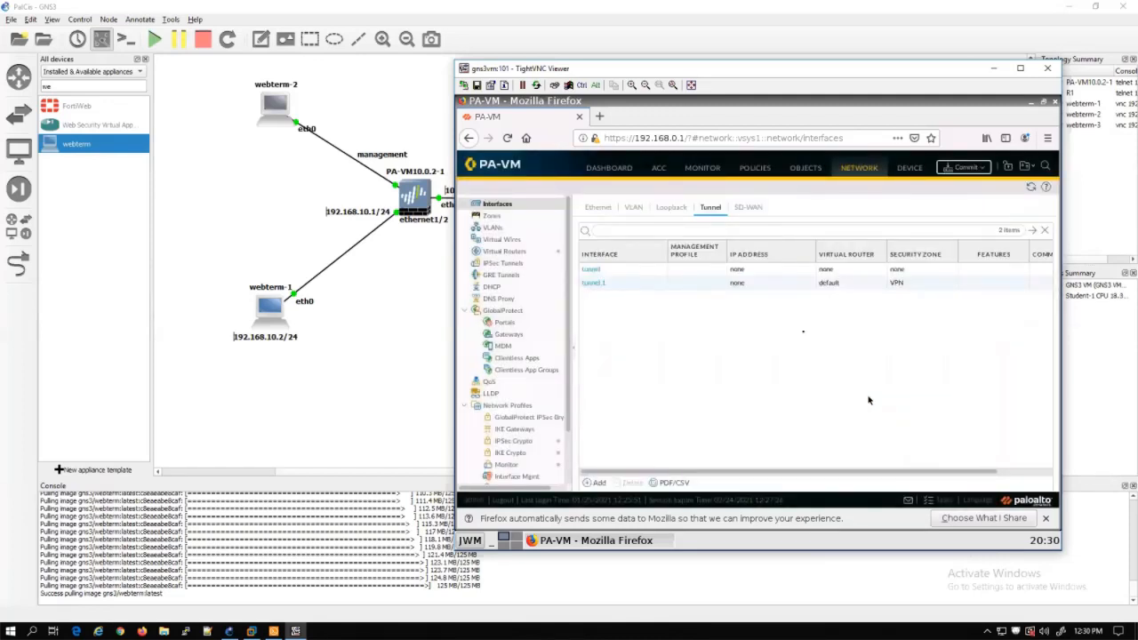
Open the default virtual router's Static Routes and begin a new IPv4 route
{"action": "left_click", "coordinate": [501, 252]}
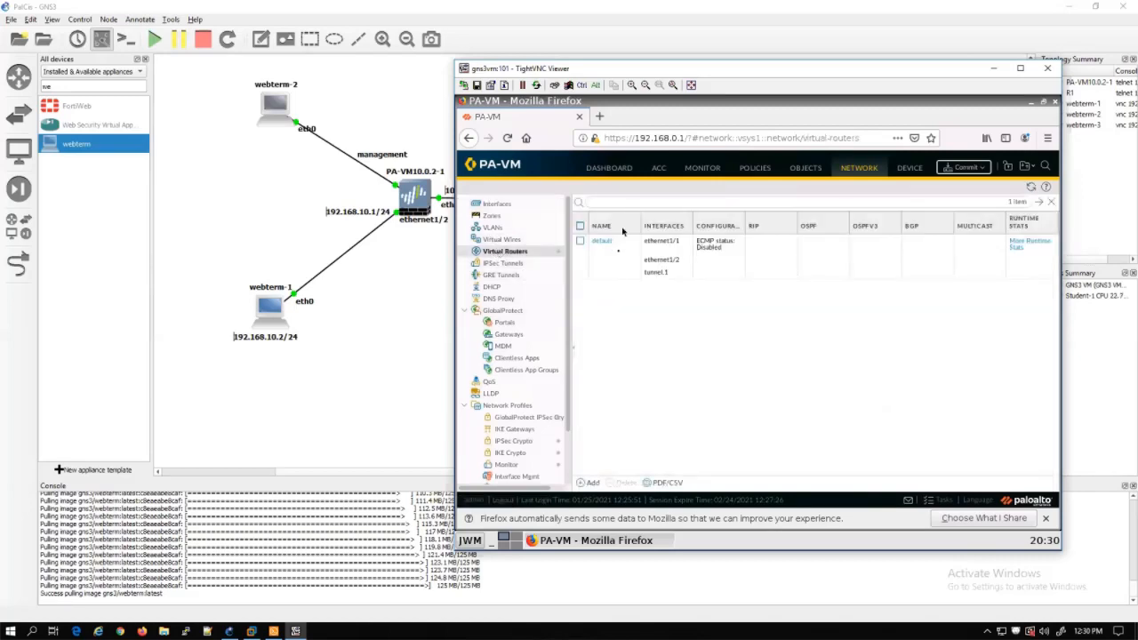
{"action": "left_click_drag", "start_coordinate": [777, 75], "coordinate": [675, 151]}
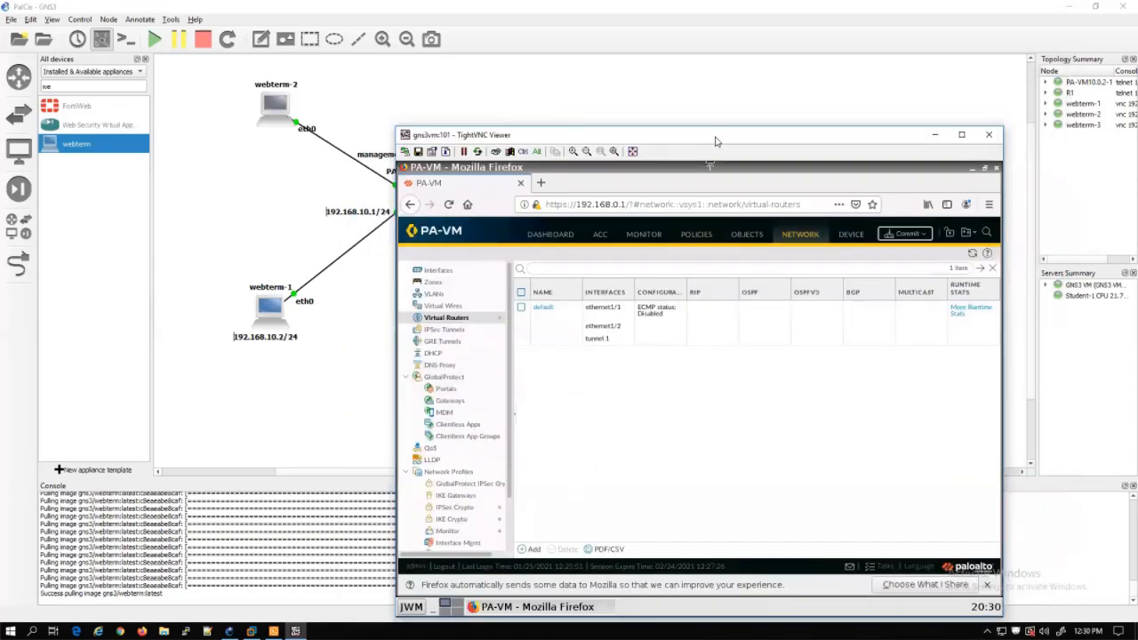
{"action": "left_click", "coordinate": [541, 308]}
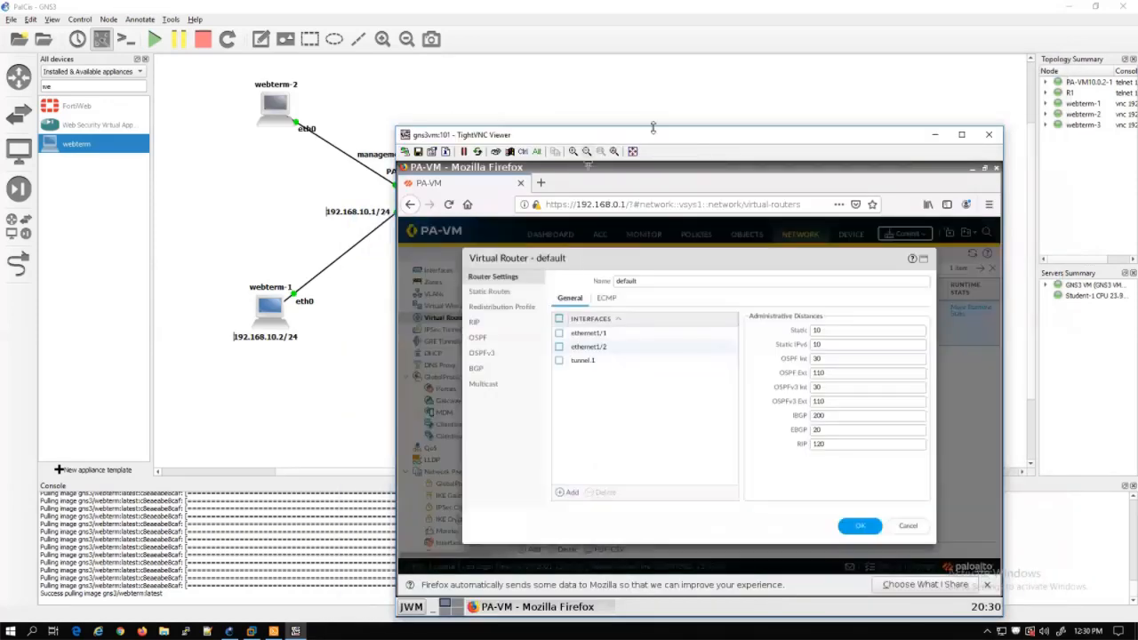
{"action": "left_click", "coordinate": [497, 294]}
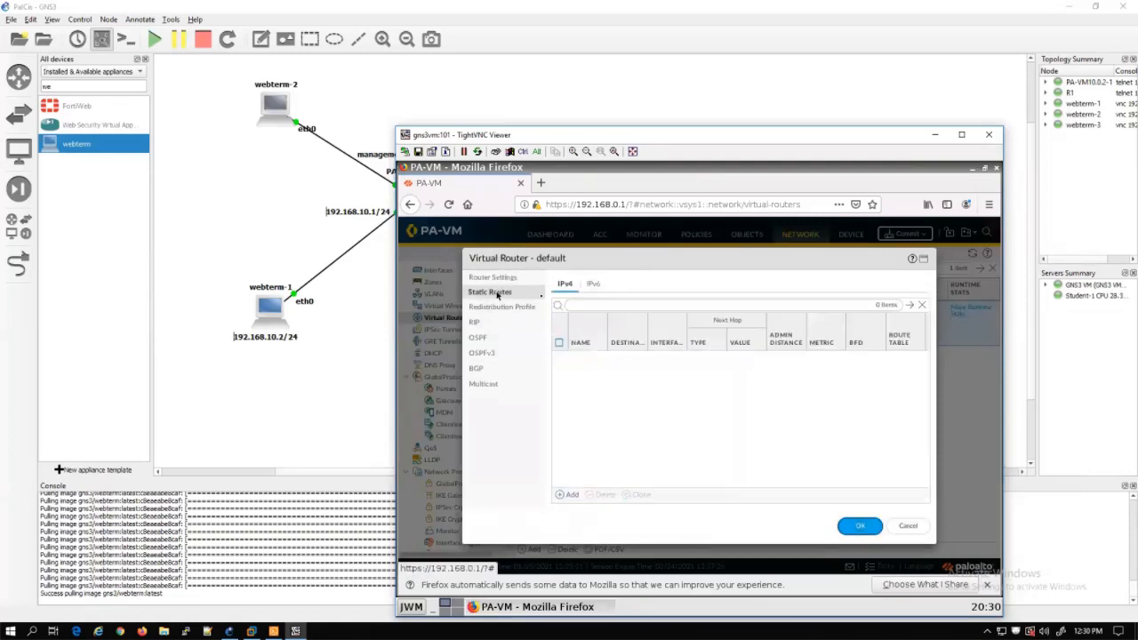
{"action": "left_click", "coordinate": [566, 494]}
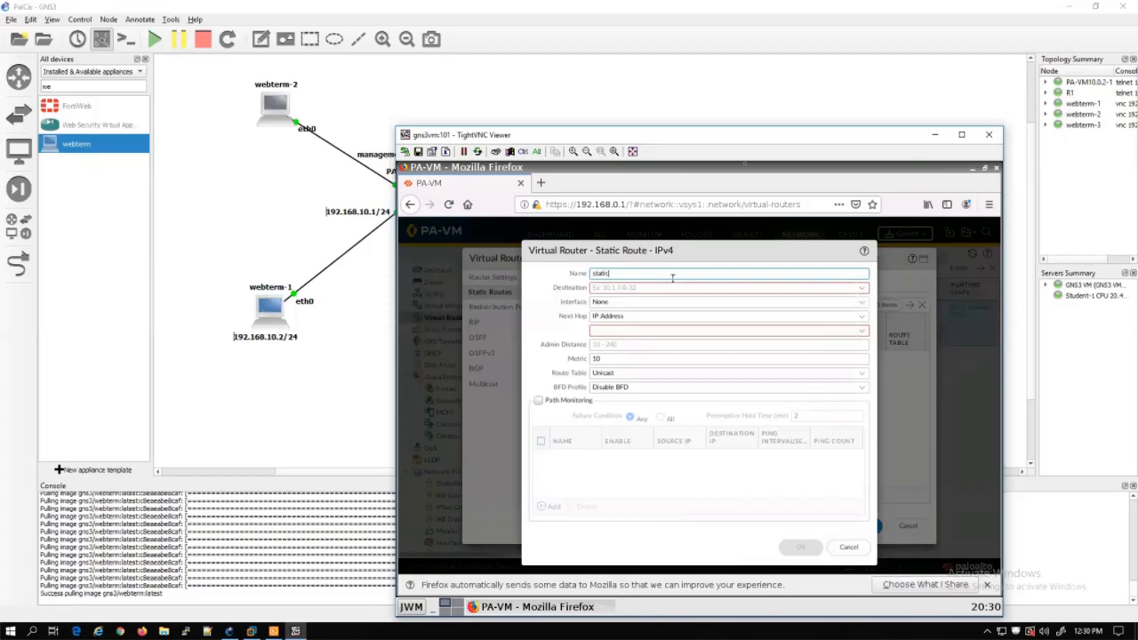
Route 192.168.20.0/24 out tunnel.1 with next hop None, saving the route and router
{"action": "left_click_drag", "start_coordinate": [744, 142], "coordinate": [634, 198]}
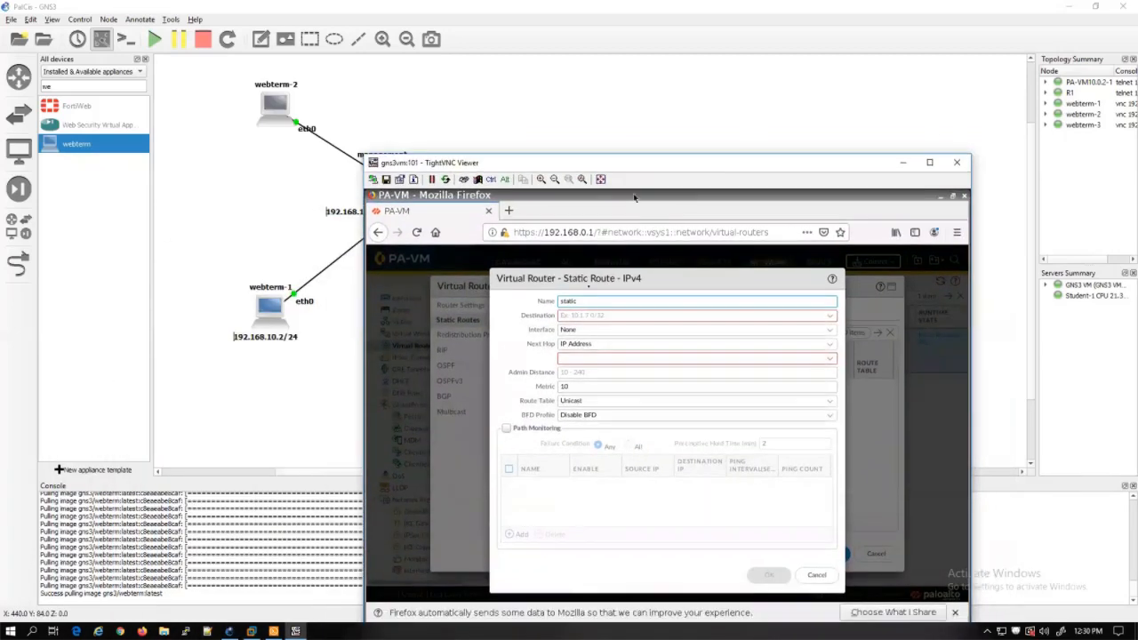
{"action": "left_click", "coordinate": [584, 316]}
{"action": "type", "text": "10"}
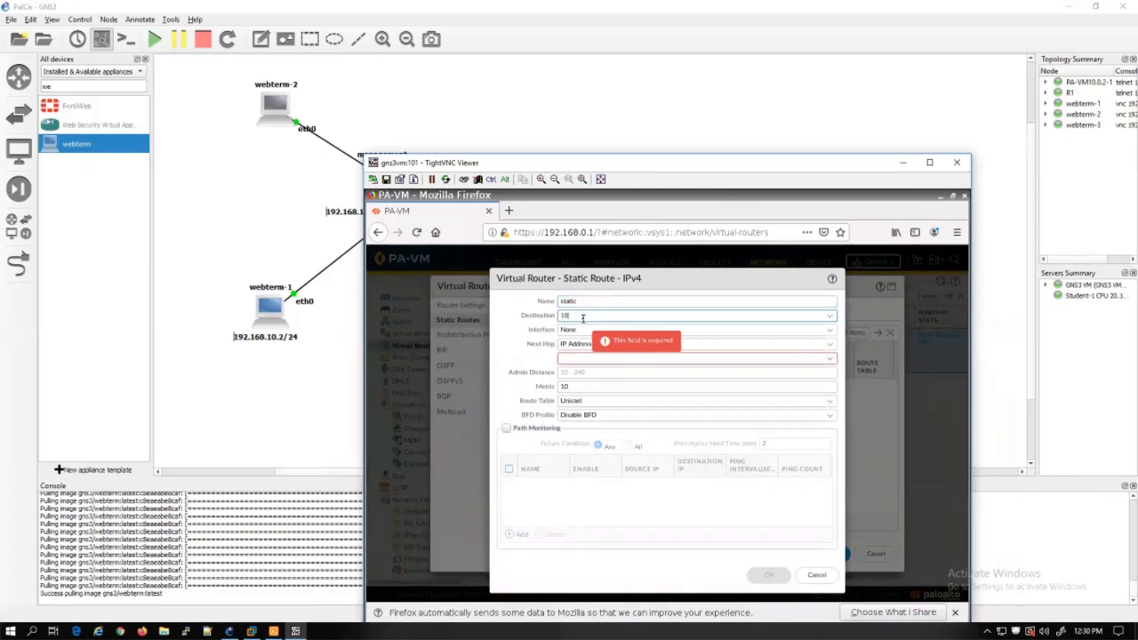
{"action": "key", "text": "BackSpace"}
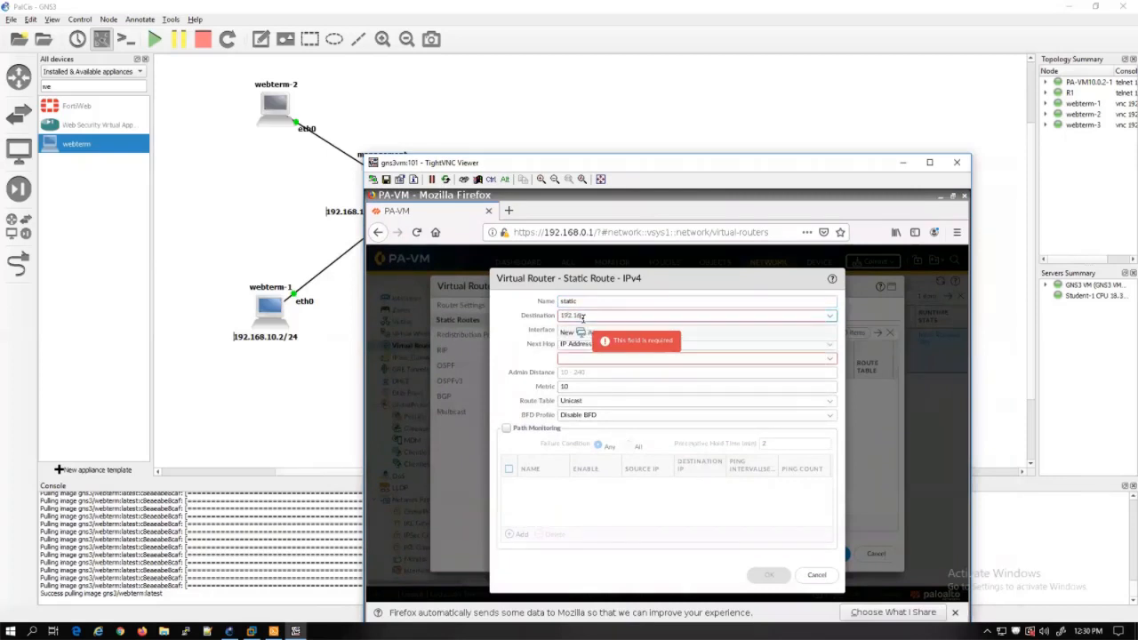
{"action": "type", "text": "92.168.20.0/24"}
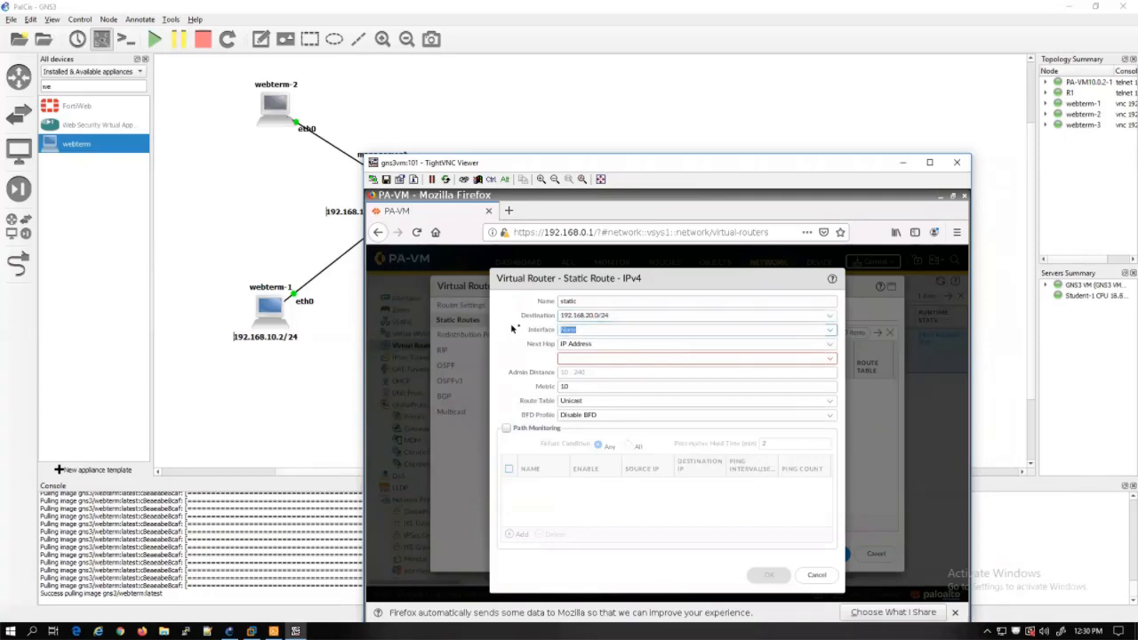
{"action": "key", "text": "Tab"}
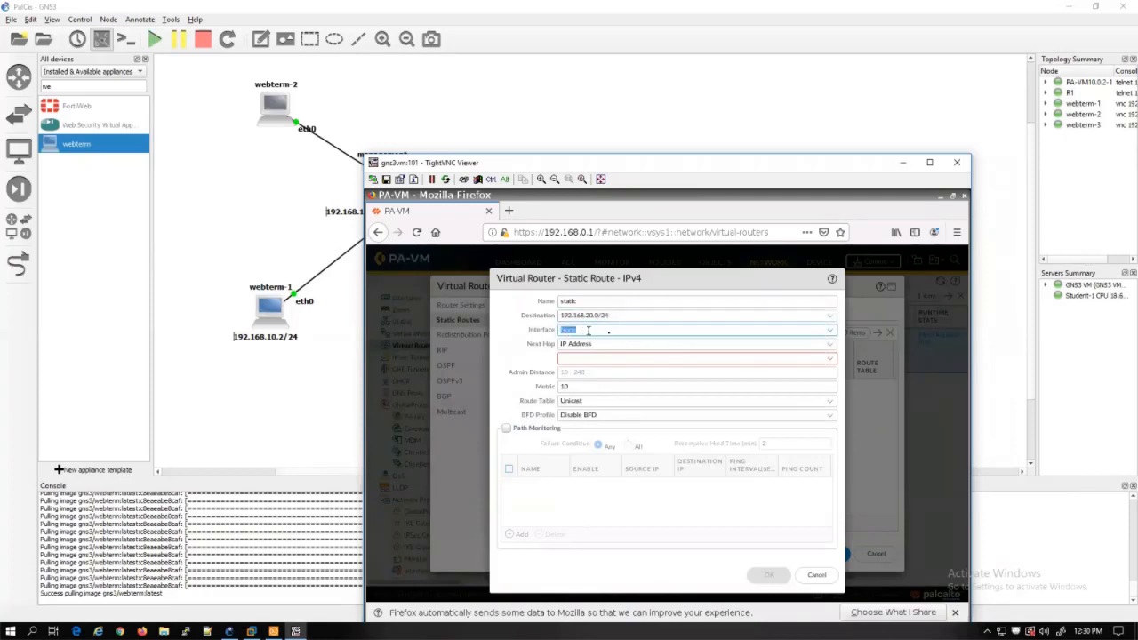
{"action": "left_click", "coordinate": [836, 332]}
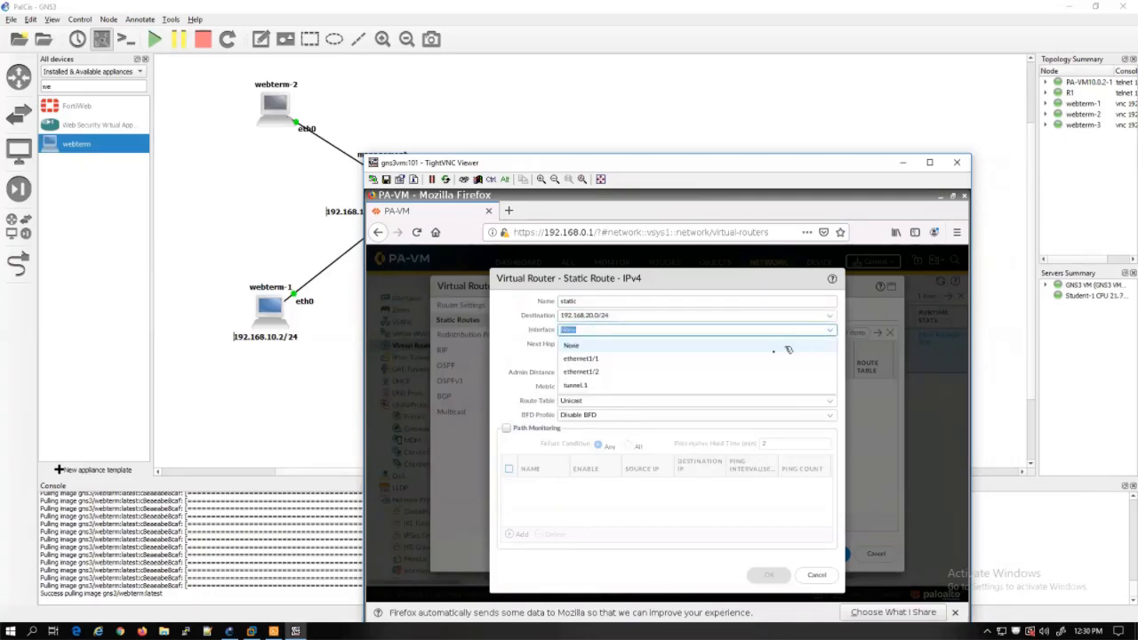
{"action": "left_click", "coordinate": [727, 383]}
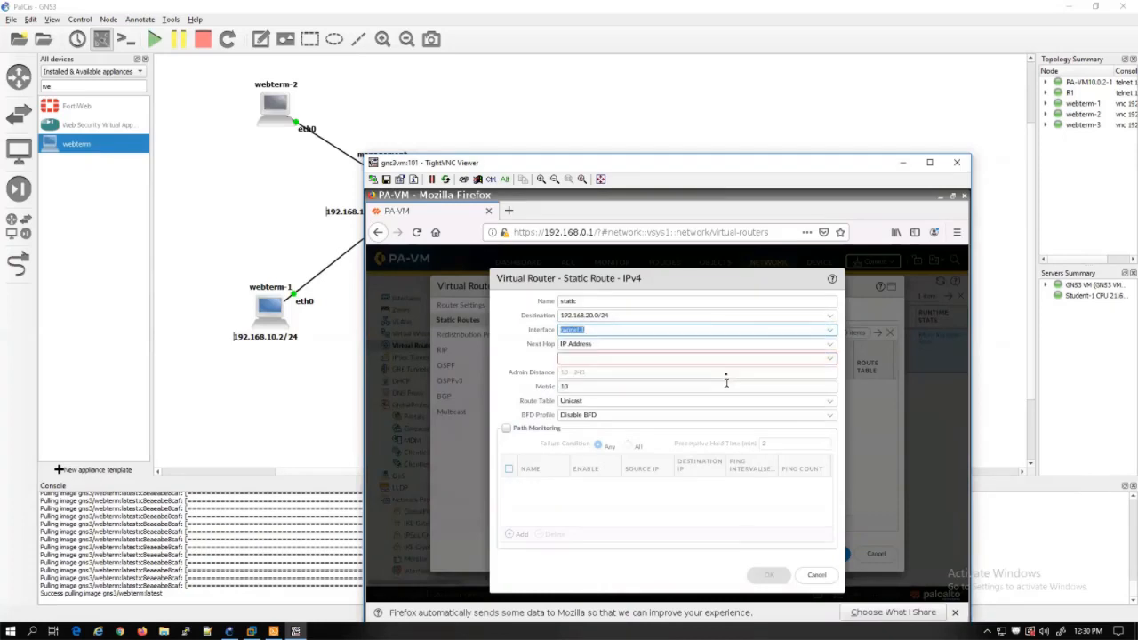
{"action": "left_click", "coordinate": [831, 346]}
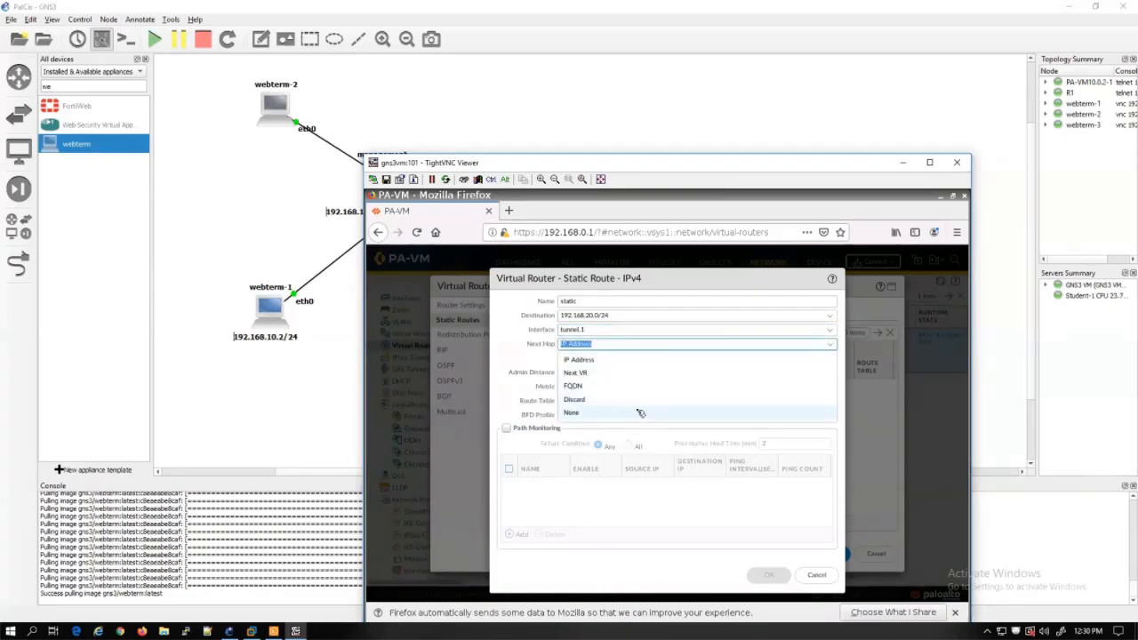
{"action": "left_click", "coordinate": [587, 413]}
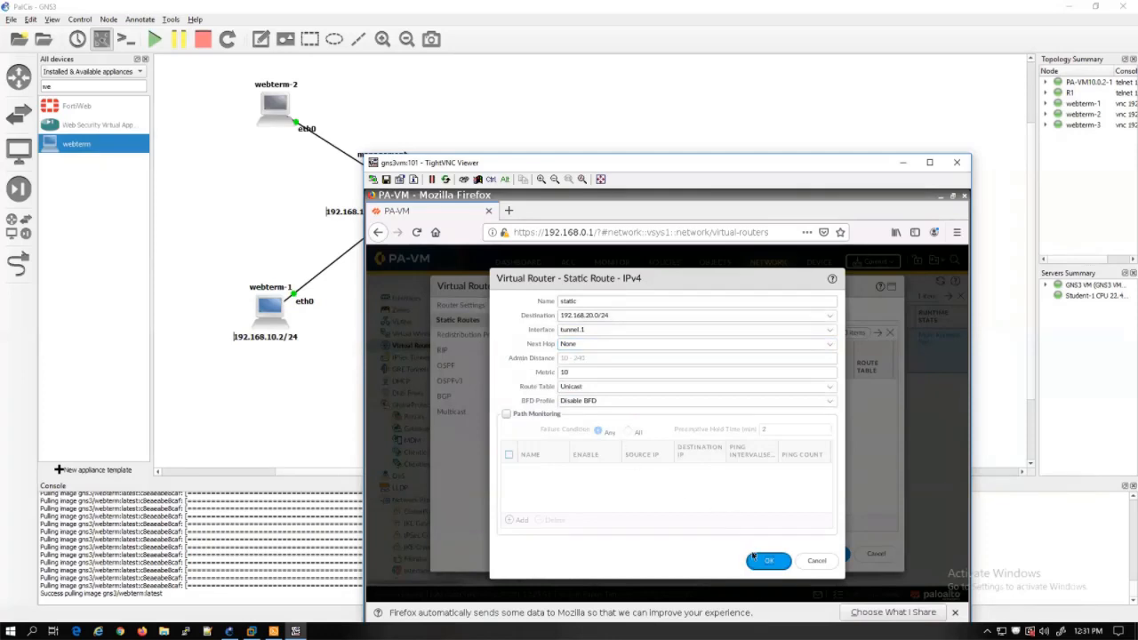
{"action": "left_click", "coordinate": [760, 560]}
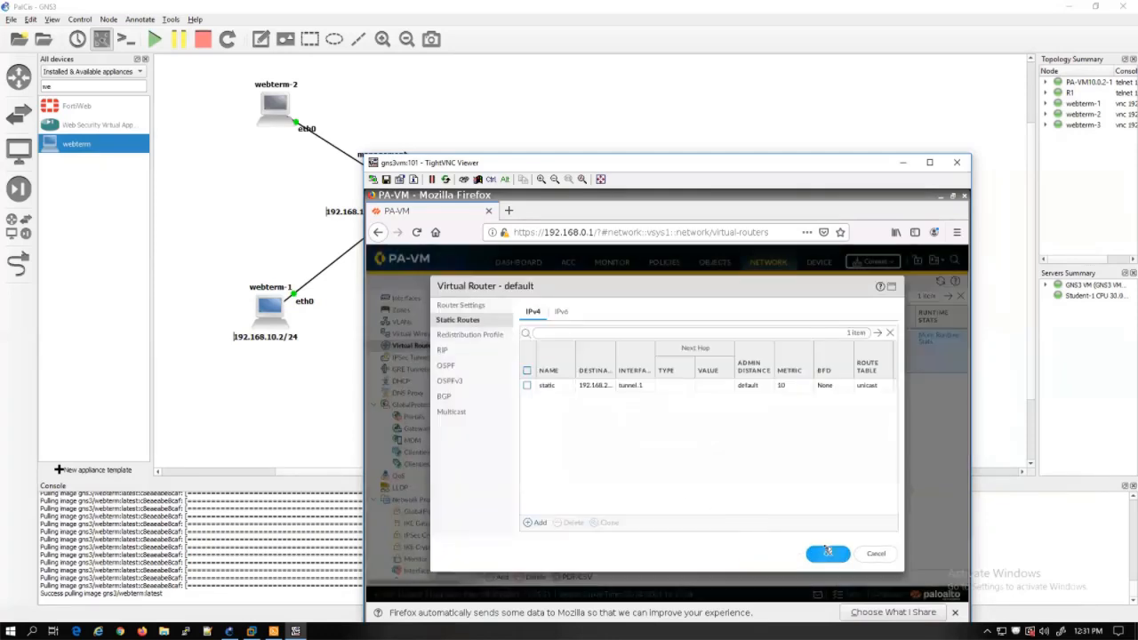
{"action": "left_click", "coordinate": [825, 552]}
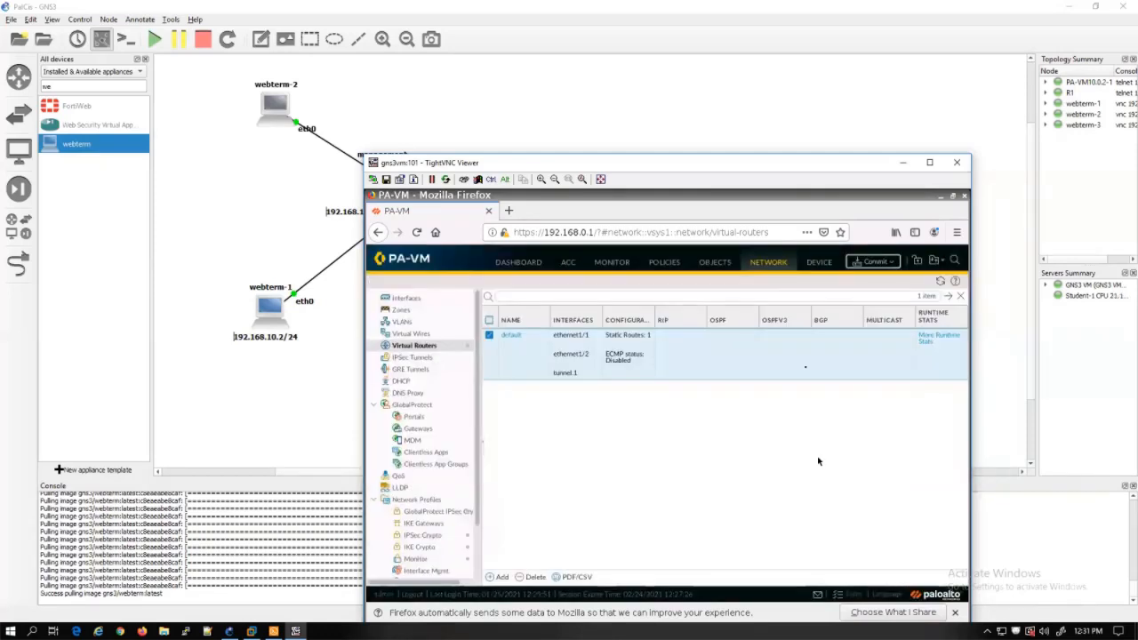
{"action": "left_click_drag", "start_coordinate": [744, 173], "coordinate": [694, 118]}
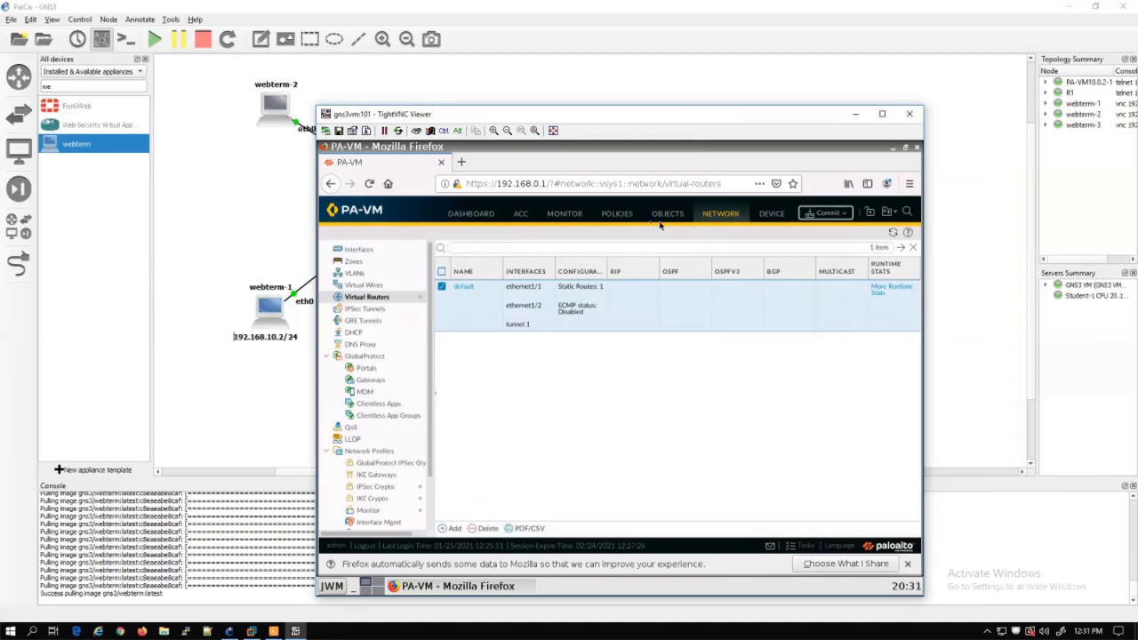
Go to the IKE Crypto profiles list and start a new profile
{"action": "left_click", "coordinate": [380, 500]}
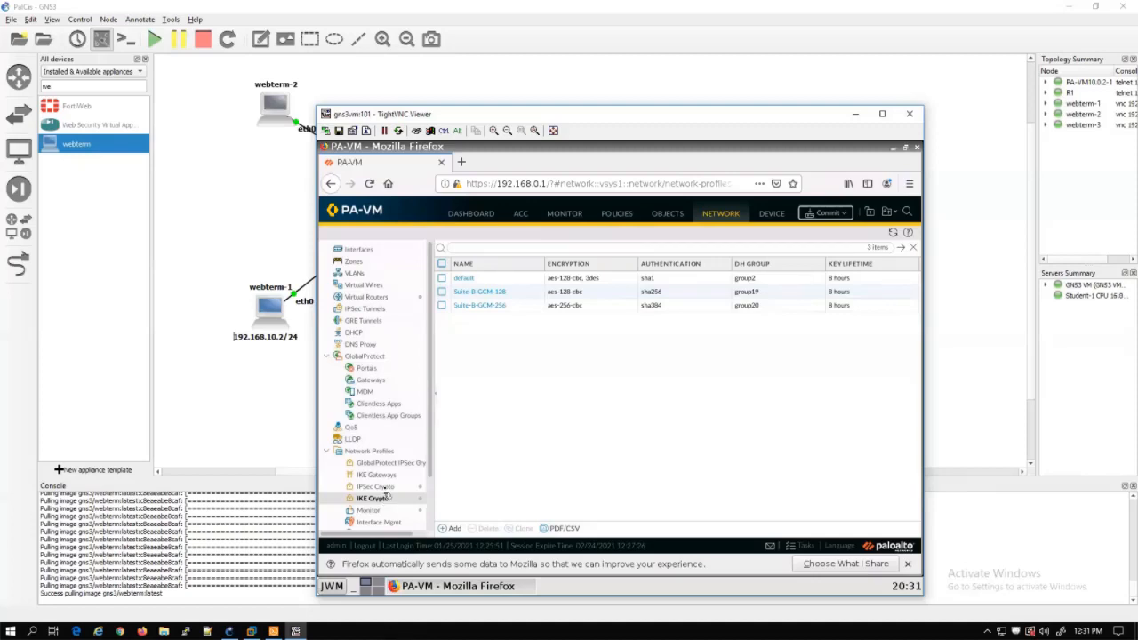
{"action": "left_click", "coordinate": [454, 528]}
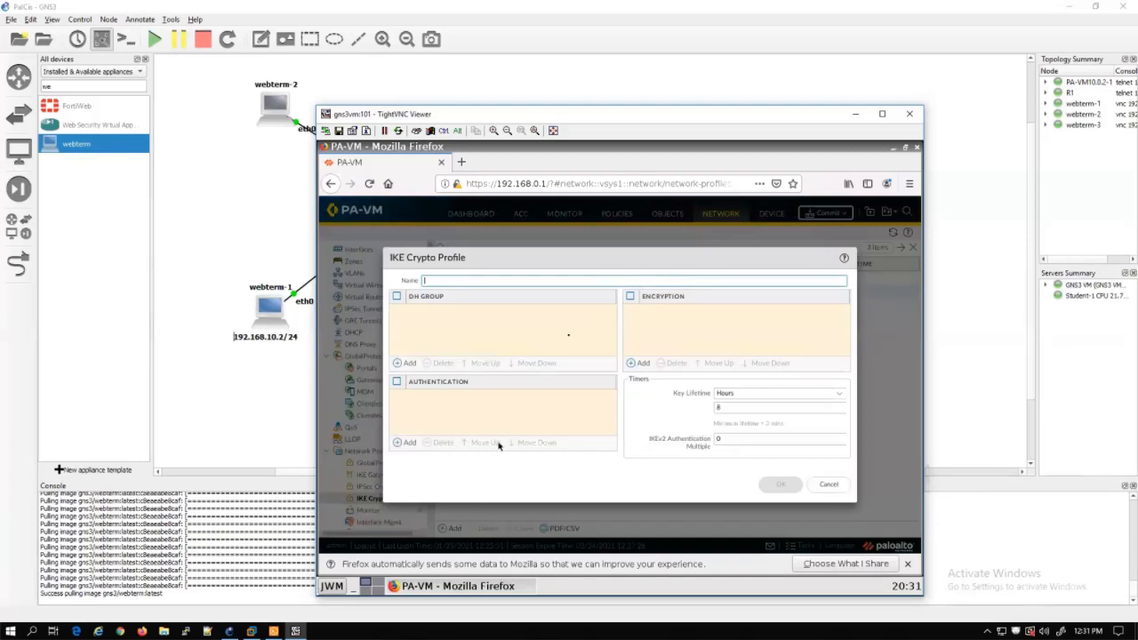
Name the new IKE Crypto profile MyIKECrypto, then bring Solar-PuTTY to the front
{"action": "left_click_drag", "start_coordinate": [607, 119], "coordinate": [570, 113]}
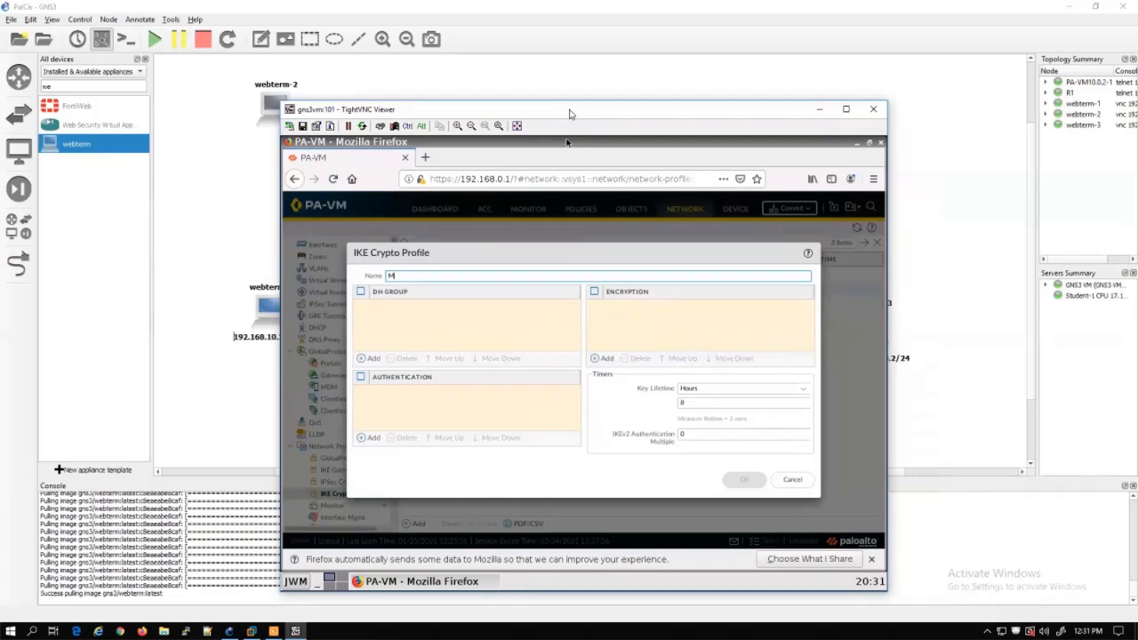
{"action": "type", "text": "MyIKECrypto"}
{"action": "left_click", "coordinate": [462, 316]}
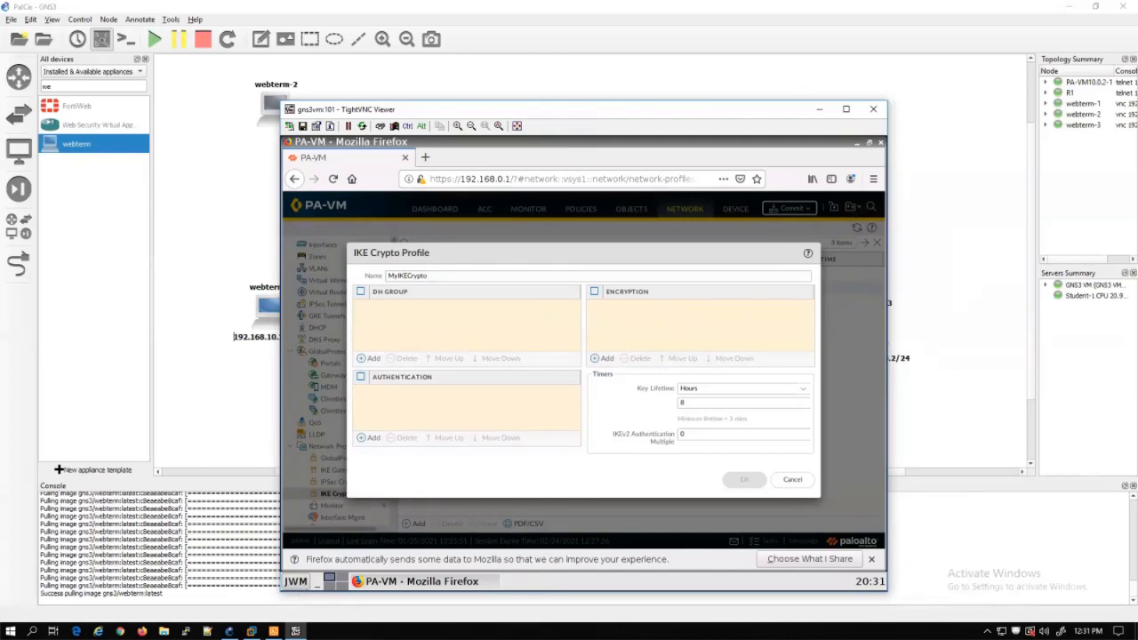
{"action": "left_click", "coordinate": [273, 631]}
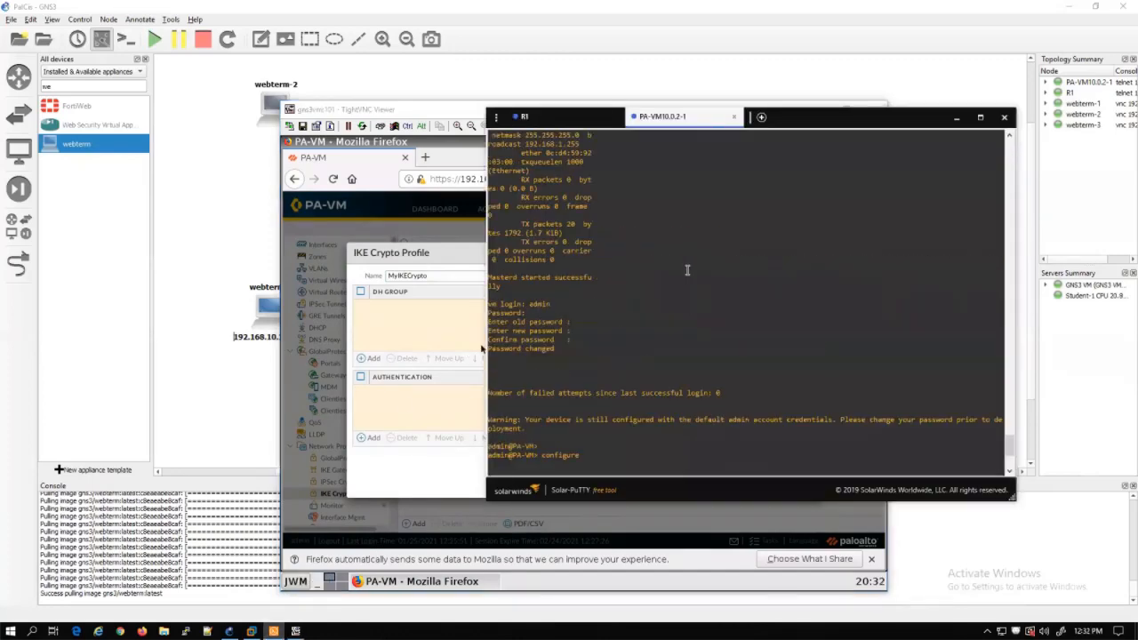
Review R1's ISAKMP and transform-set config, then return to MyIKECrypto to add a DH group
{"action": "left_click", "coordinate": [561, 119]}
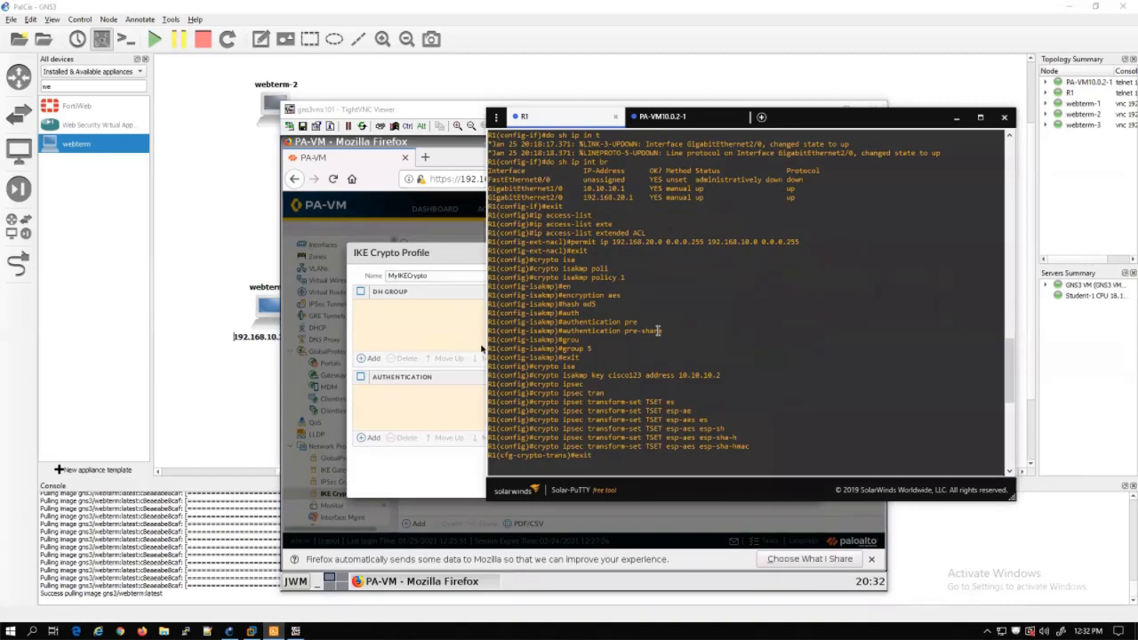
{"action": "left_click_drag", "start_coordinate": [857, 121], "coordinate": [978, 116]}
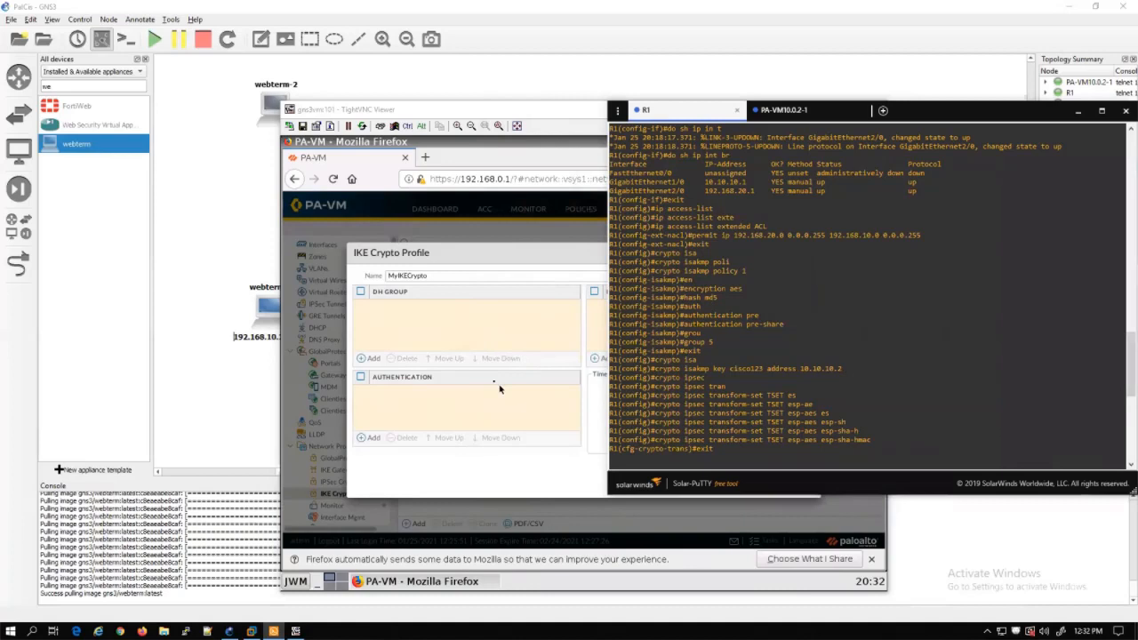
{"action": "left_click", "coordinate": [477, 339]}
{"action": "left_click", "coordinate": [368, 358]}
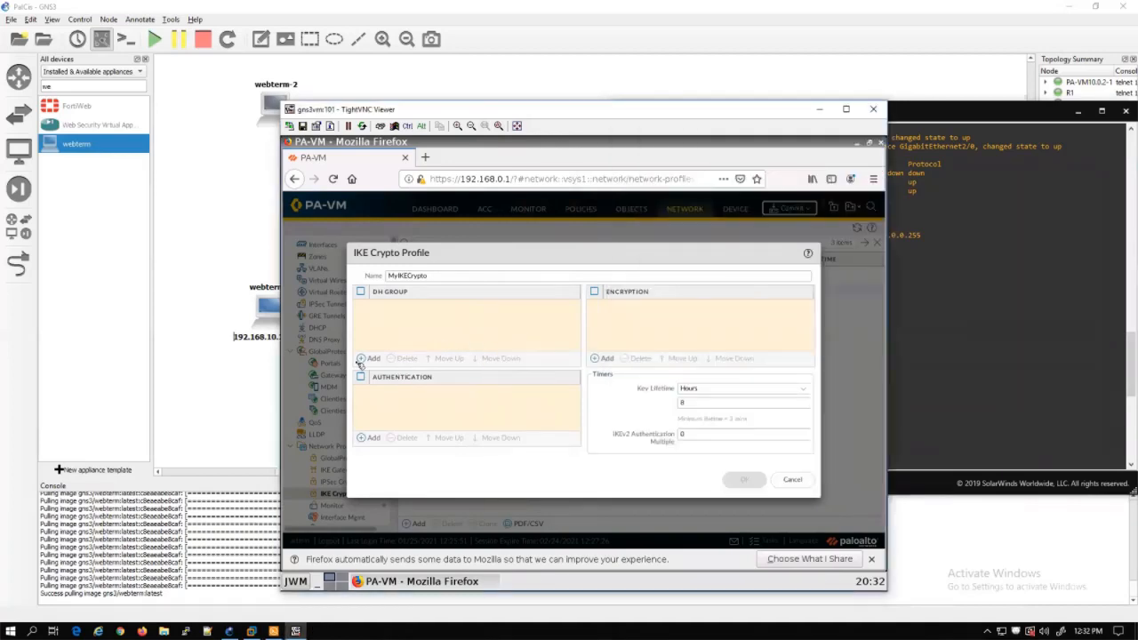
Give MyIKECrypto DH group5, md5 authentication and aes-128-cbc encryption, checked against R1, and save it
{"action": "left_click", "coordinate": [377, 348]}
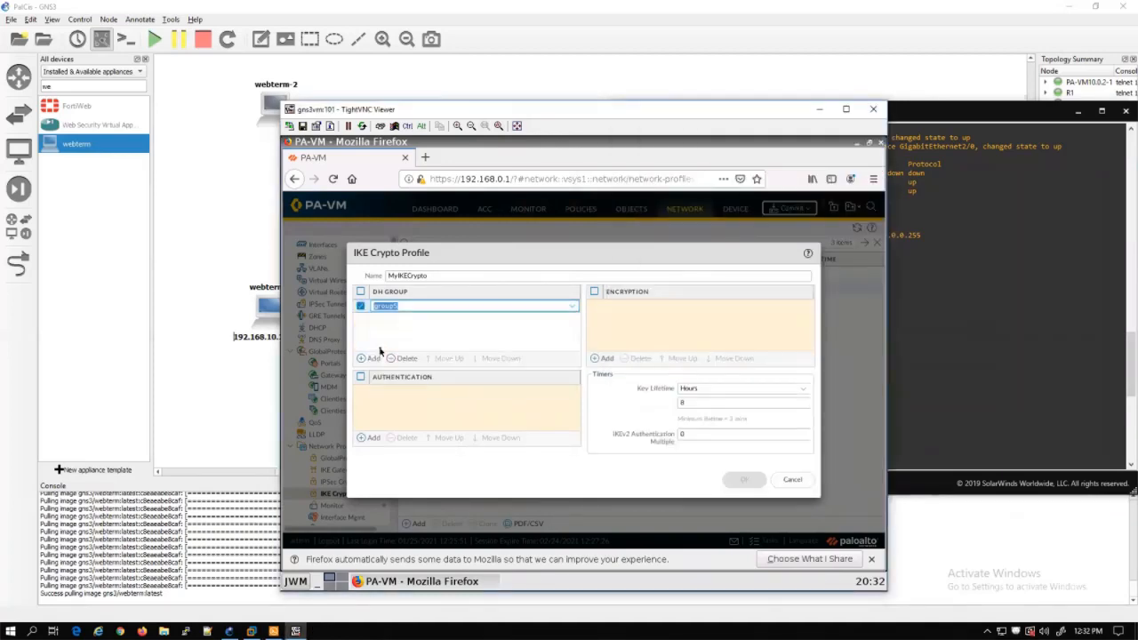
{"action": "left_click", "coordinate": [326, 408]}
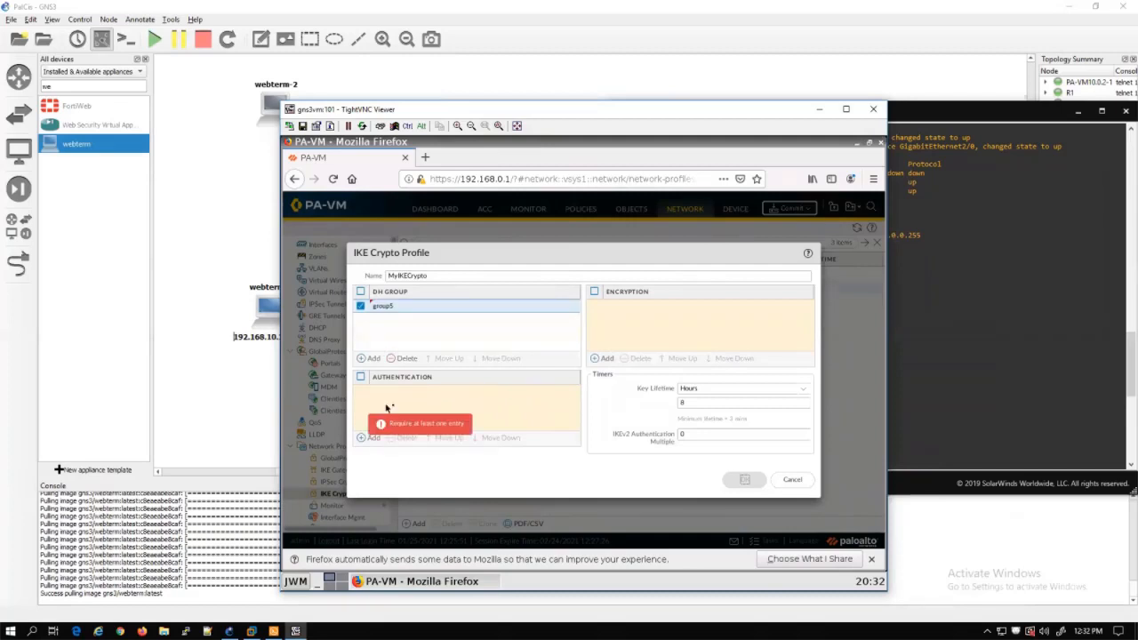
{"action": "left_click", "coordinate": [372, 437]}
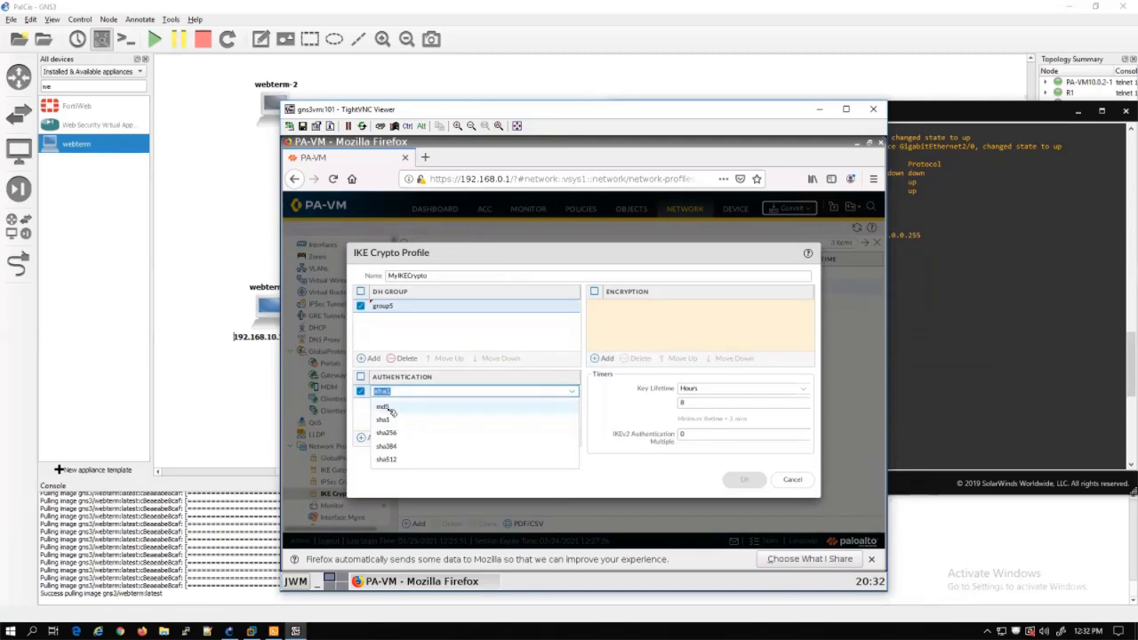
{"action": "left_click", "coordinate": [384, 407]}
{"action": "left_click", "coordinate": [606, 357]}
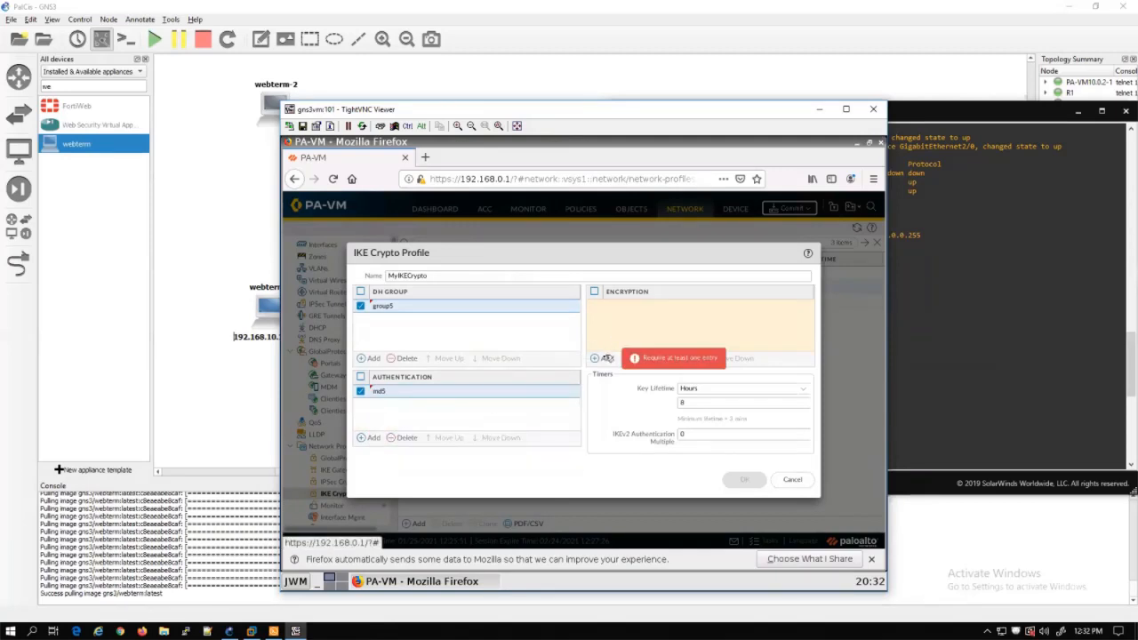
{"action": "left_click", "coordinate": [608, 358]}
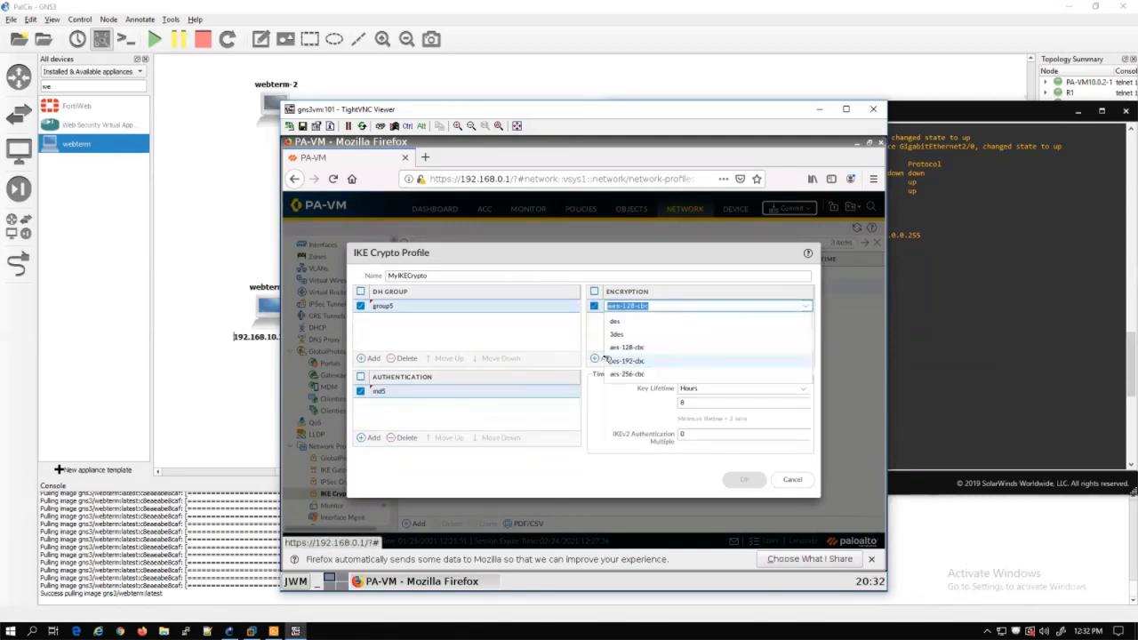
{"action": "left_click", "coordinate": [650, 350]}
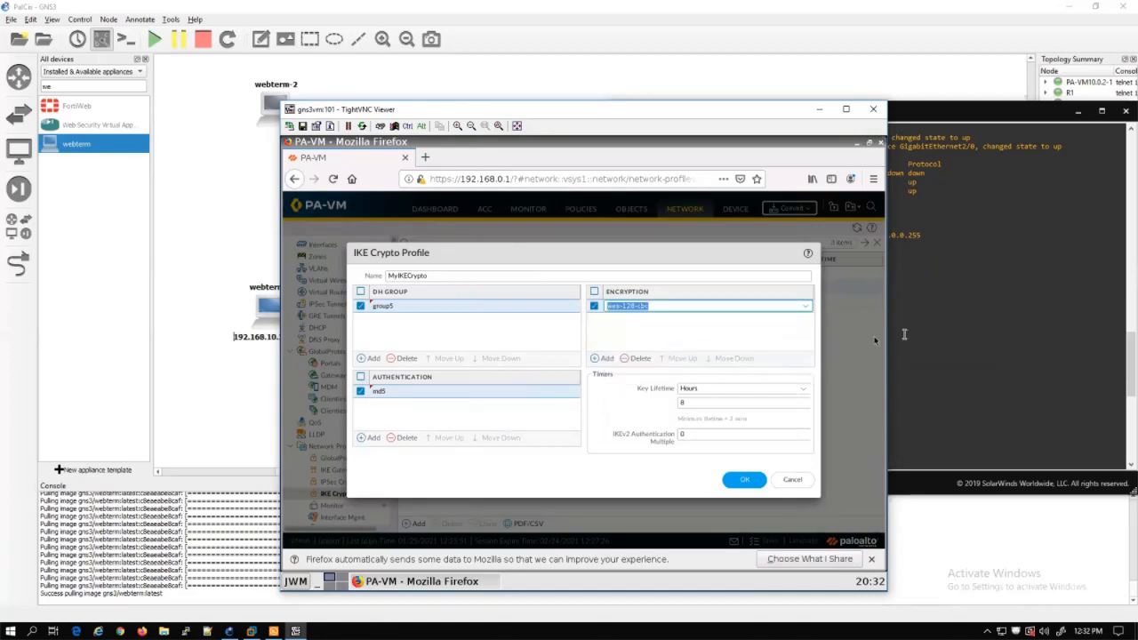
{"action": "left_click", "coordinate": [916, 328]}
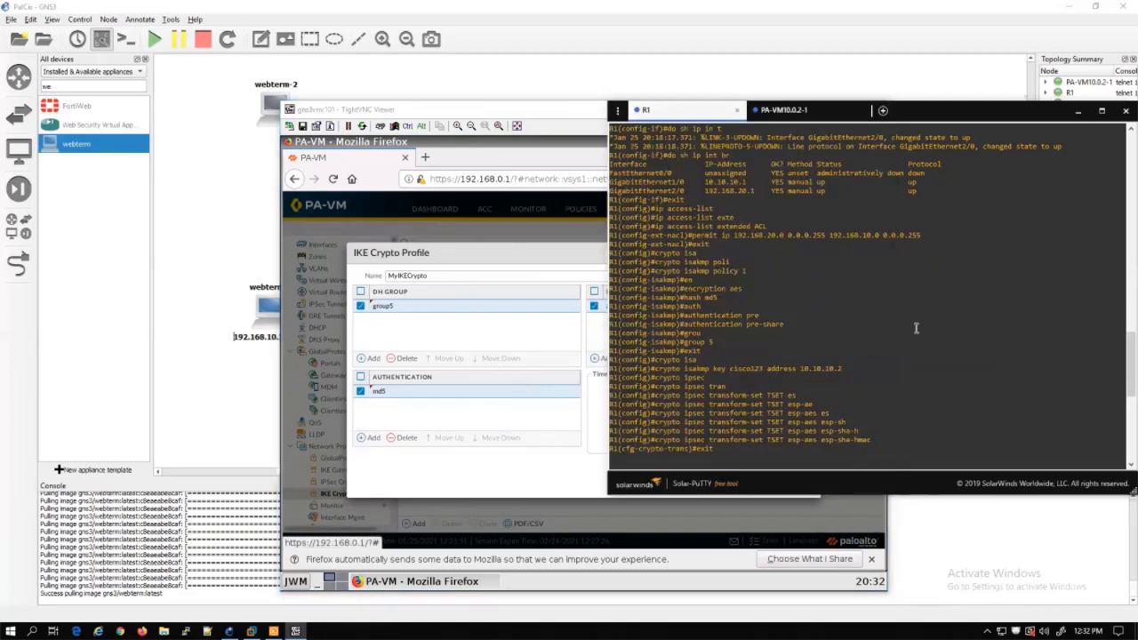
{"action": "mouse_move", "coordinate": [733, 289]}
{"action": "left_mouse_down"}
{"action": "mouse_move", "coordinate": [757, 293]}
{"action": "mouse_move", "coordinate": [707, 298]}
{"action": "mouse_move", "coordinate": [722, 299]}
{"action": "left_mouse_up"}
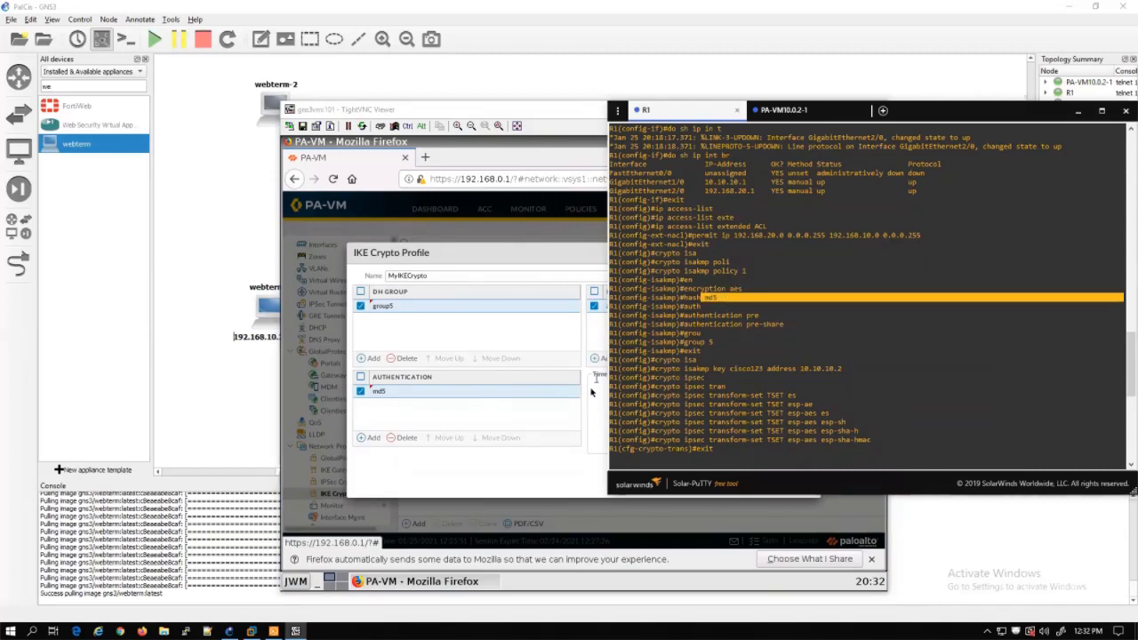
{"action": "left_click", "coordinate": [474, 416]}
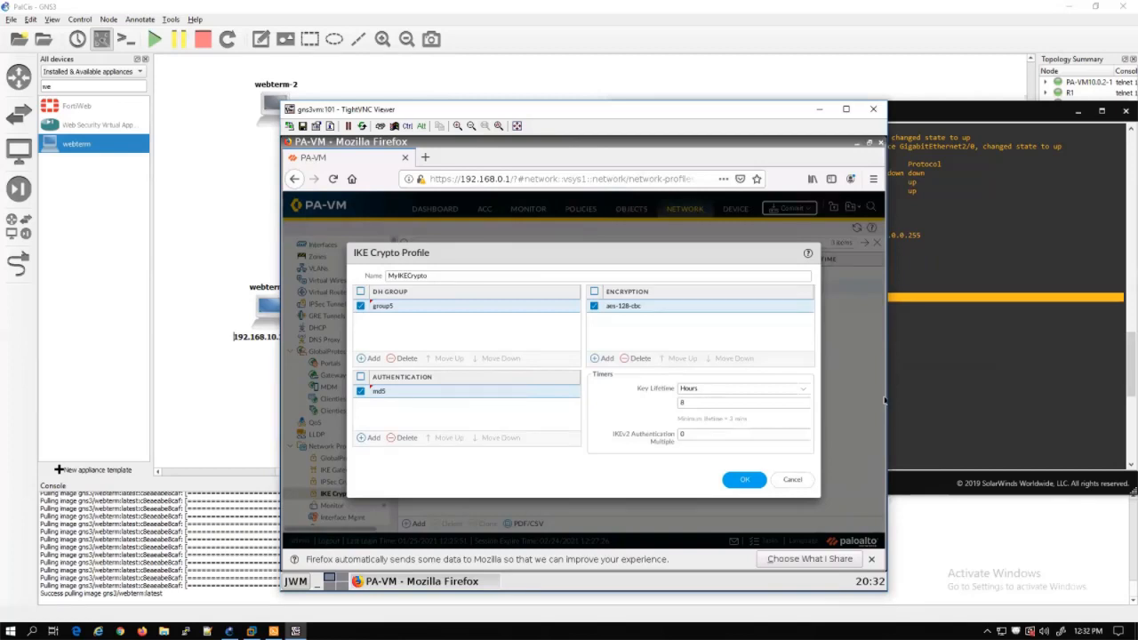
{"action": "left_click", "coordinate": [734, 480]}
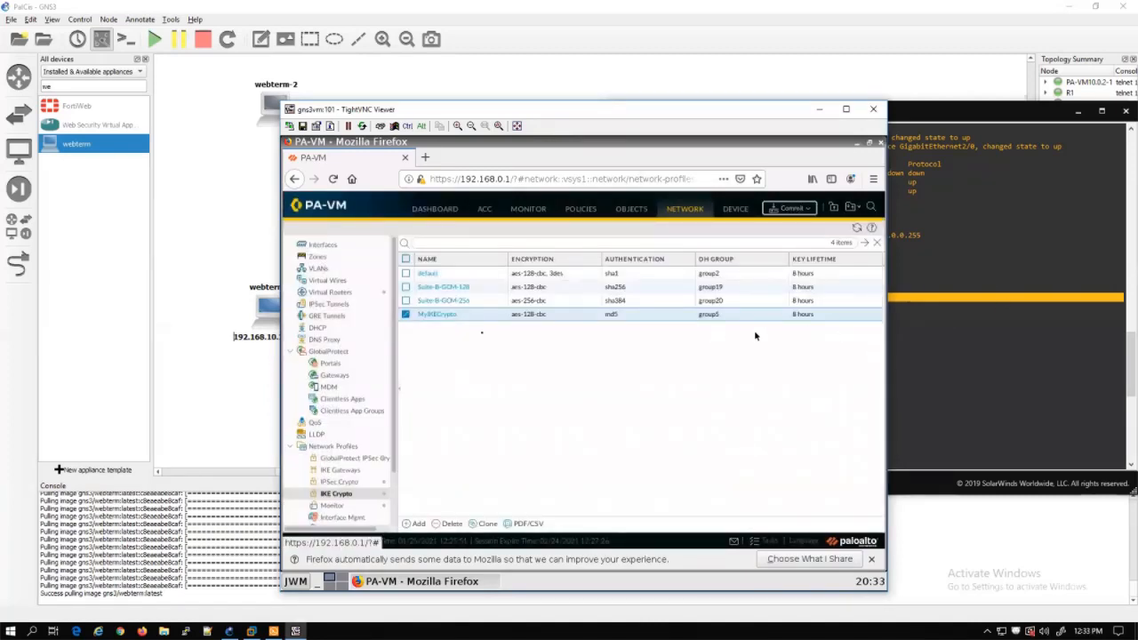
Create a new IPSec crypto profile named MyIPSECCryptoProfile, checking R1's transform set
{"action": "left_click", "coordinate": [371, 482]}
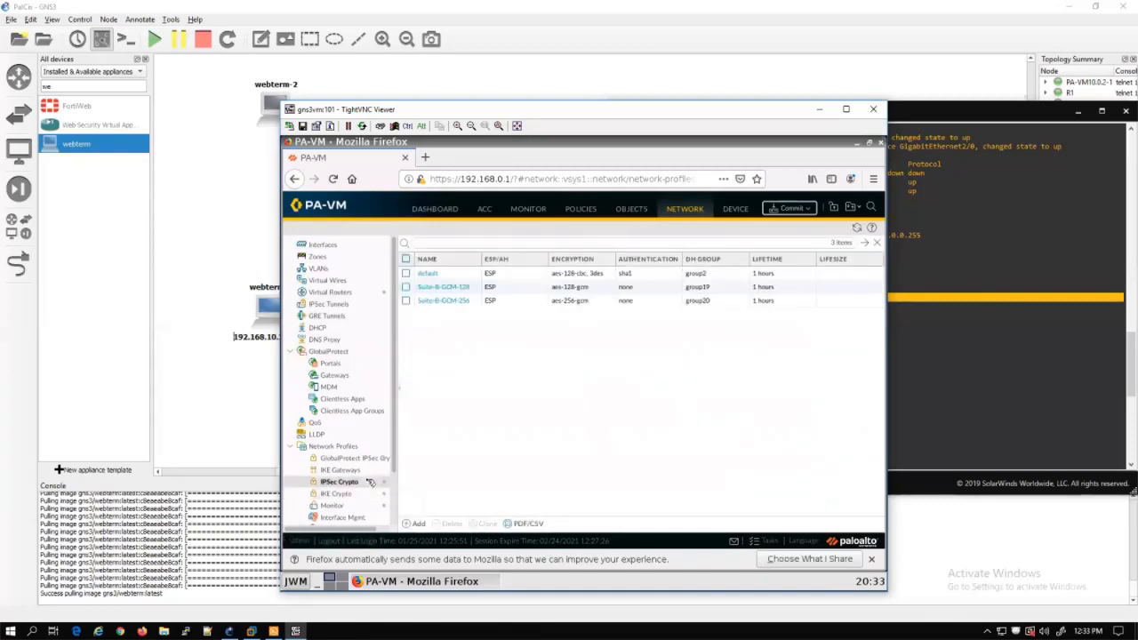
{"action": "left_click", "coordinate": [414, 524]}
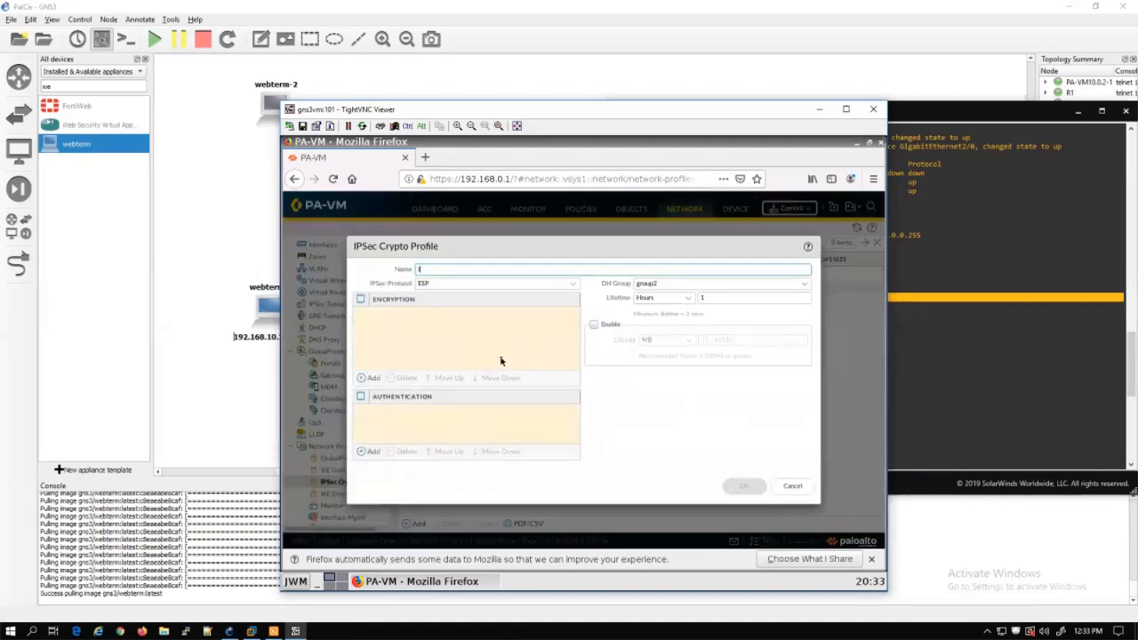
{"action": "type", "text": "MyIPSECCryptoProfile"}
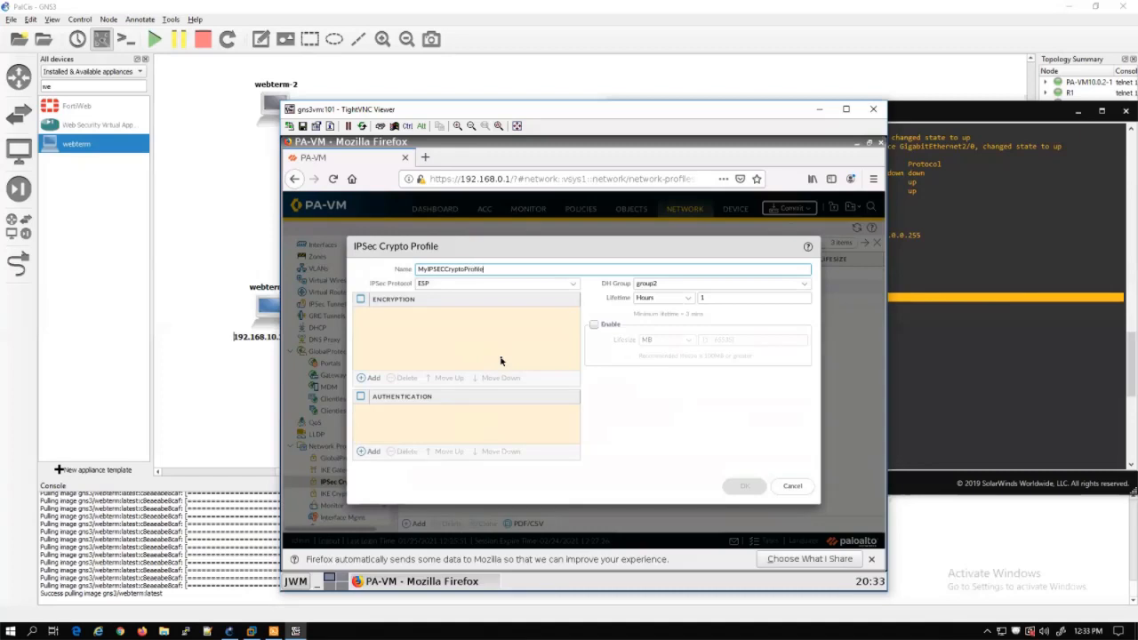
{"action": "left_click", "coordinate": [501, 360]}
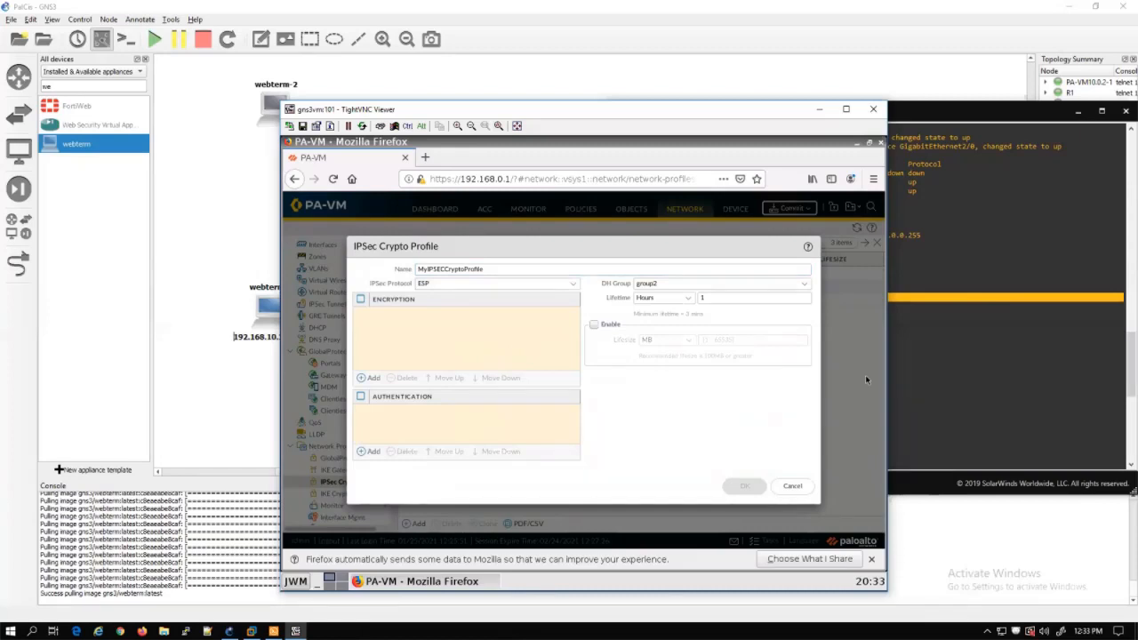
{"action": "left_click", "coordinate": [978, 348]}
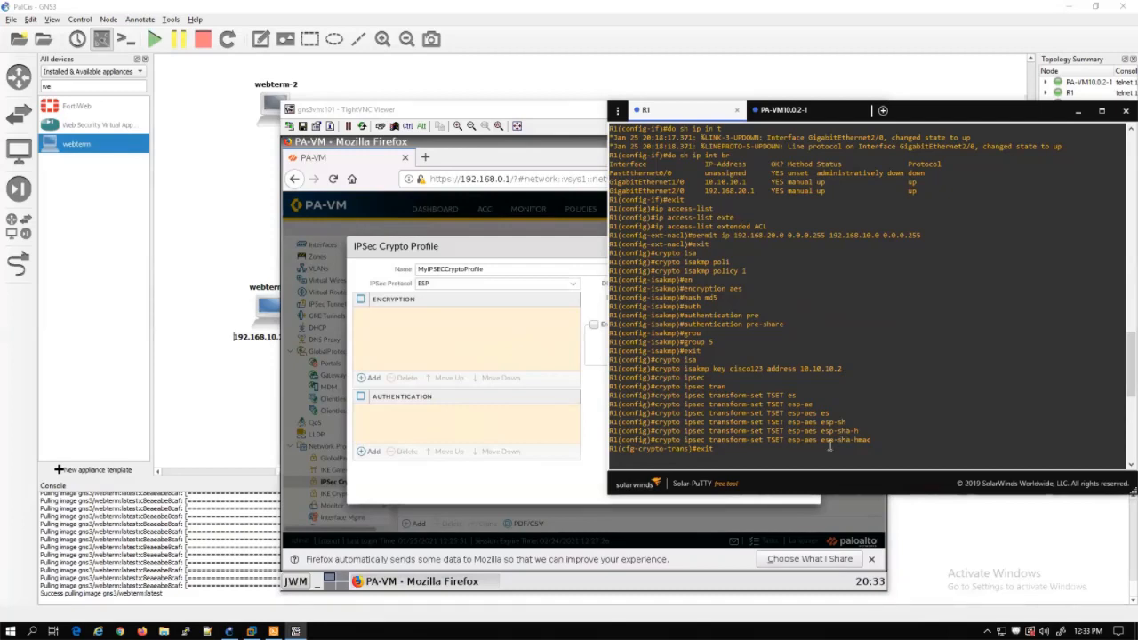
{"action": "left_click", "coordinate": [551, 251]}
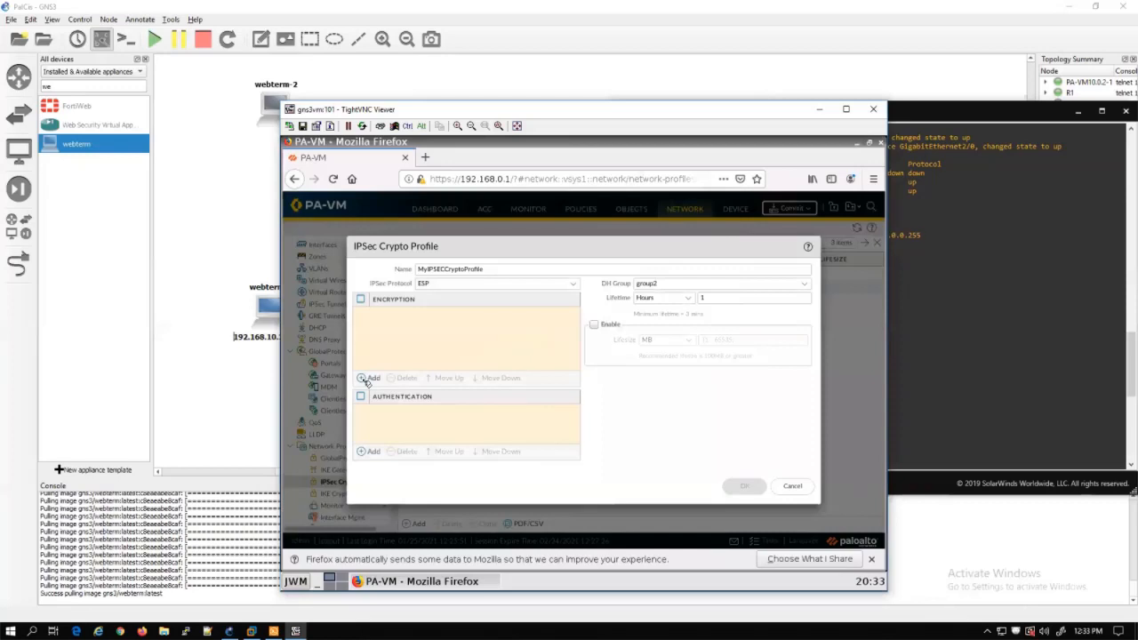
Add aes-128-cbc encryption and sha1 authentication to MyIPSECCryptoProfile and save it
{"action": "left_click", "coordinate": [364, 379]}
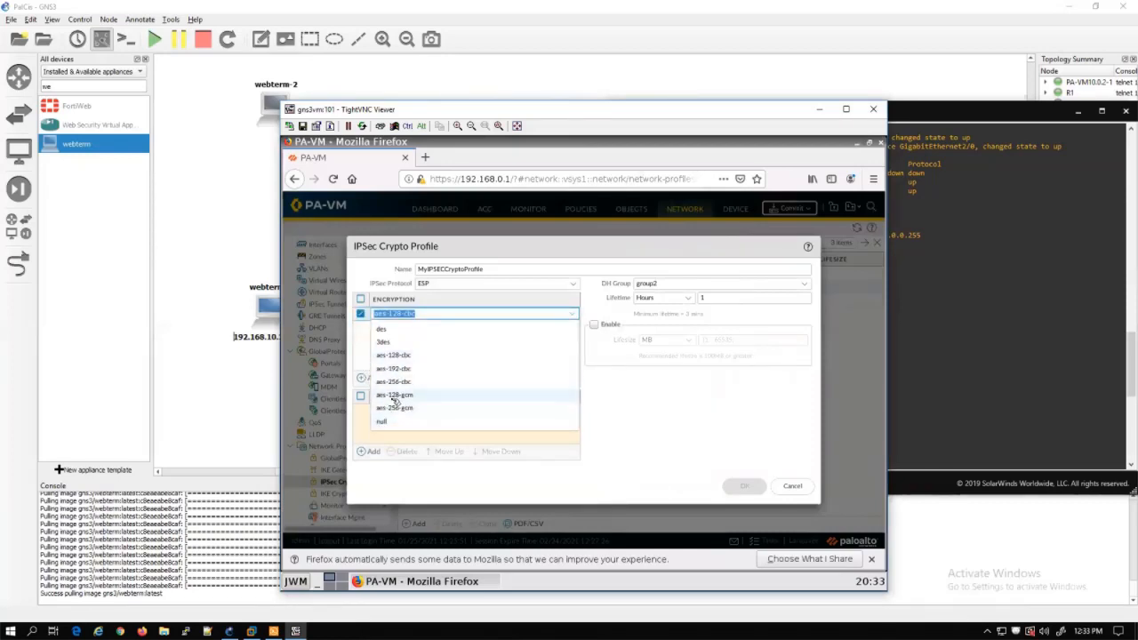
{"action": "left_click", "coordinate": [397, 356]}
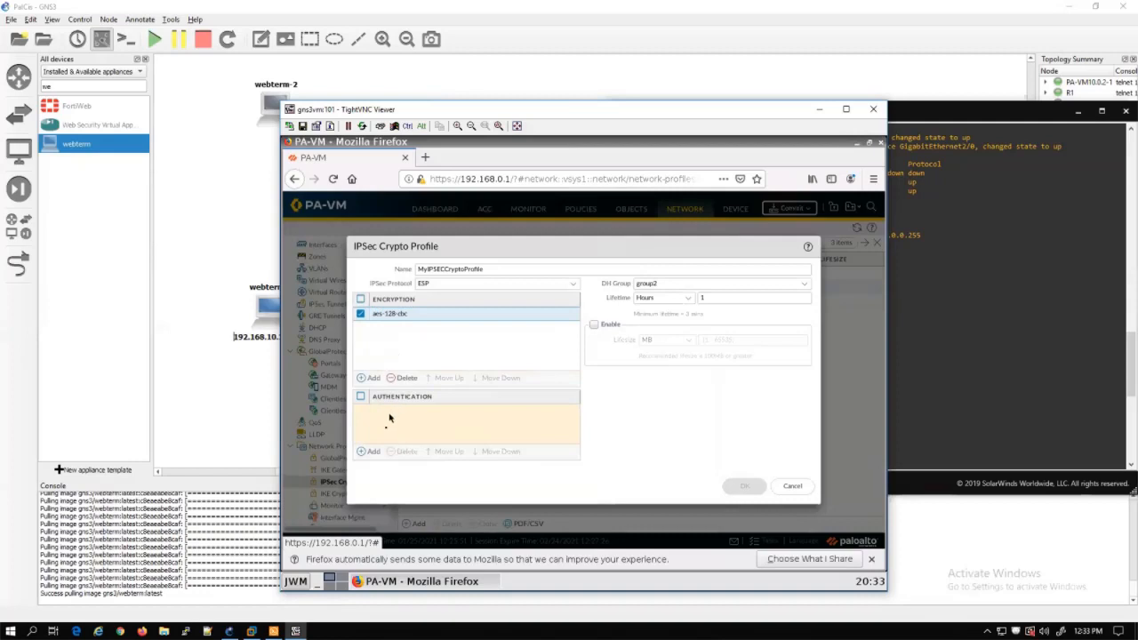
{"action": "left_click", "coordinate": [368, 451]}
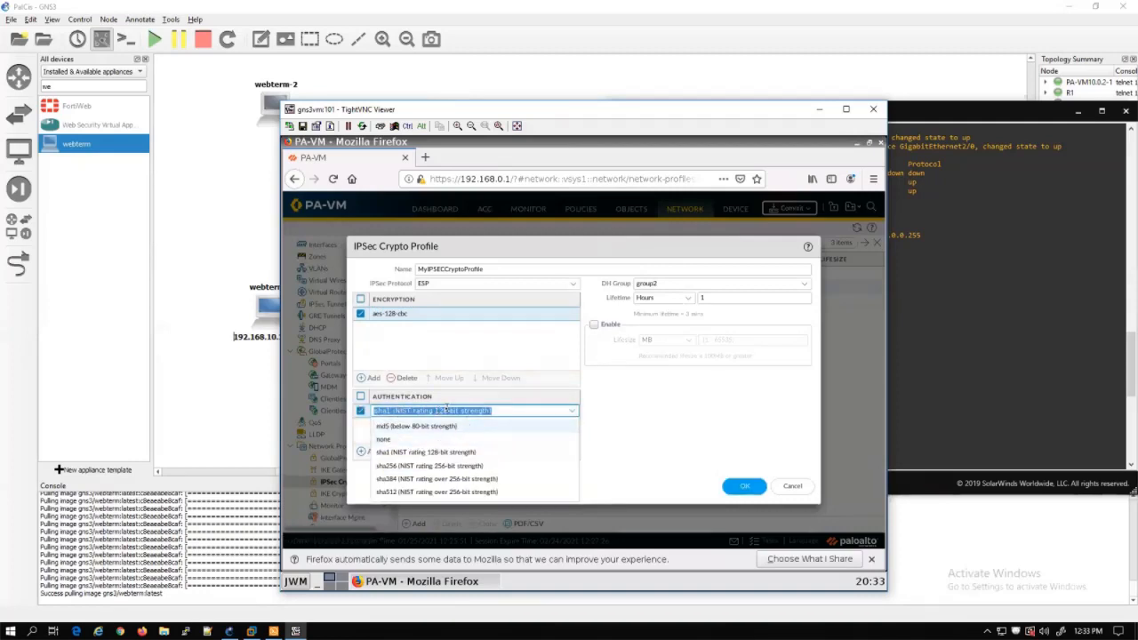
{"action": "left_click", "coordinate": [447, 452]}
{"action": "left_click", "coordinate": [445, 432]}
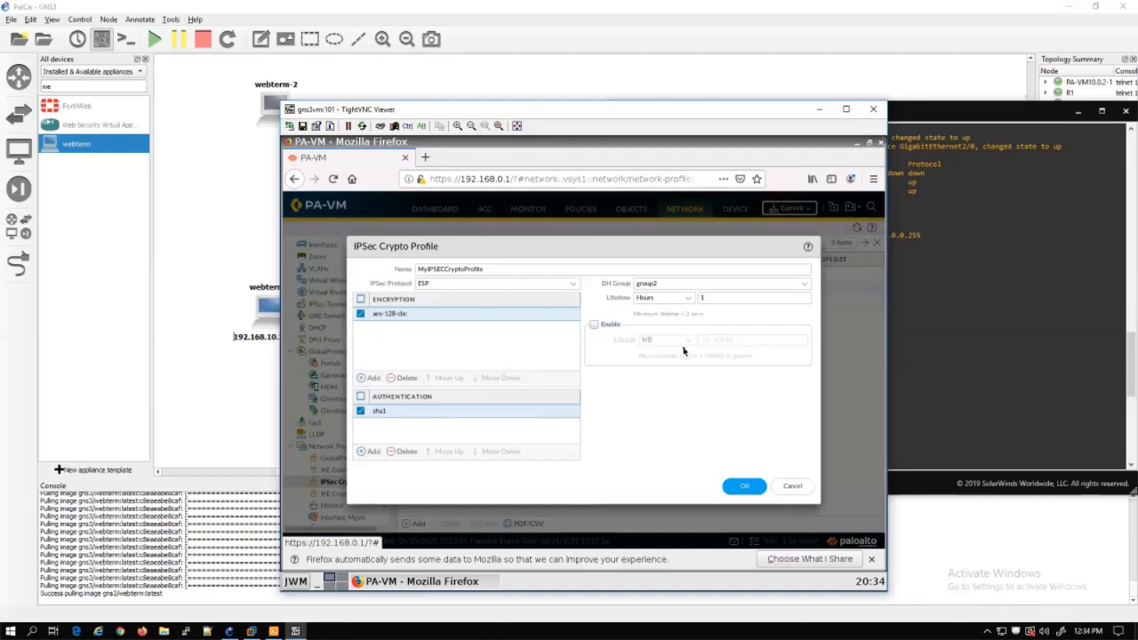
{"action": "left_click", "coordinate": [745, 490]}
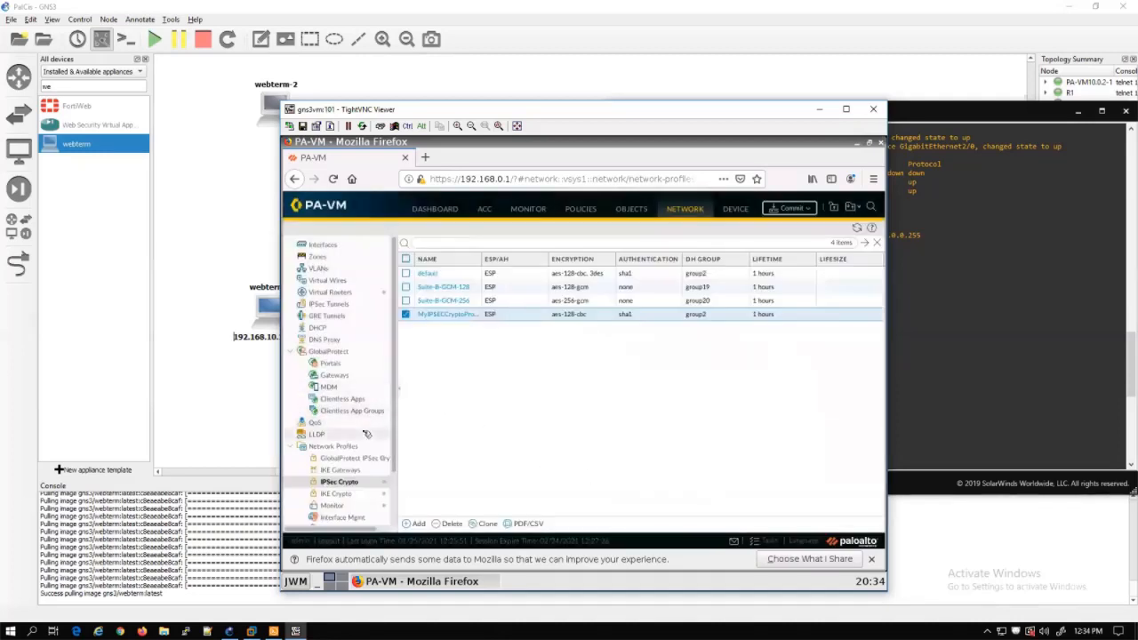
Start a new IKE gateway and bind it to interface ethernet1/1
{"action": "left_click", "coordinate": [336, 471]}
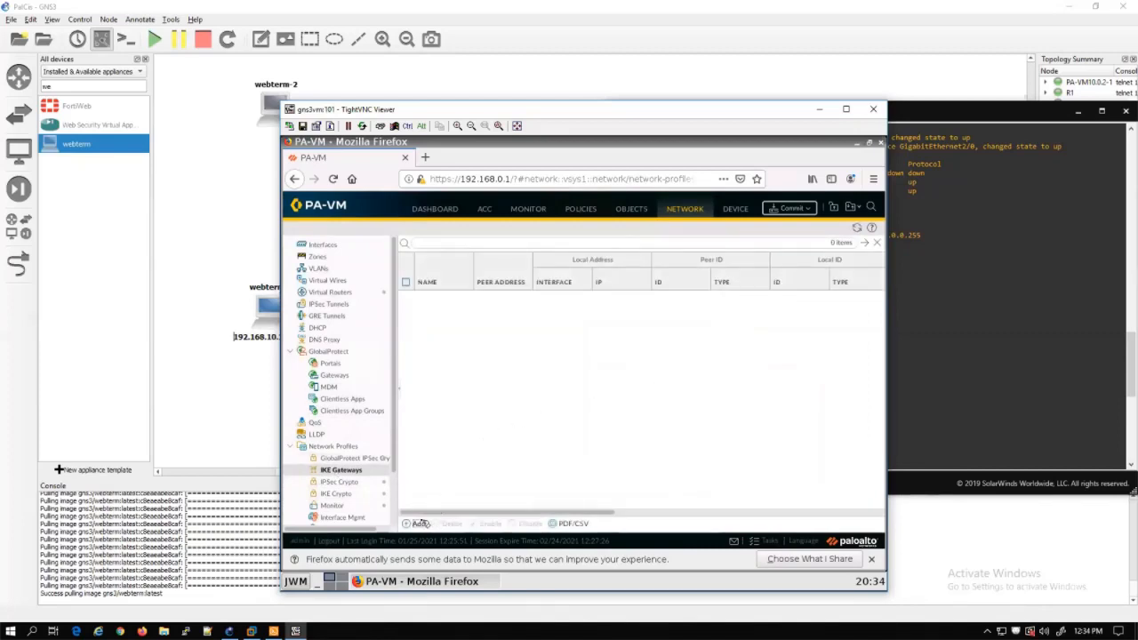
{"action": "left_click", "coordinate": [418, 523]}
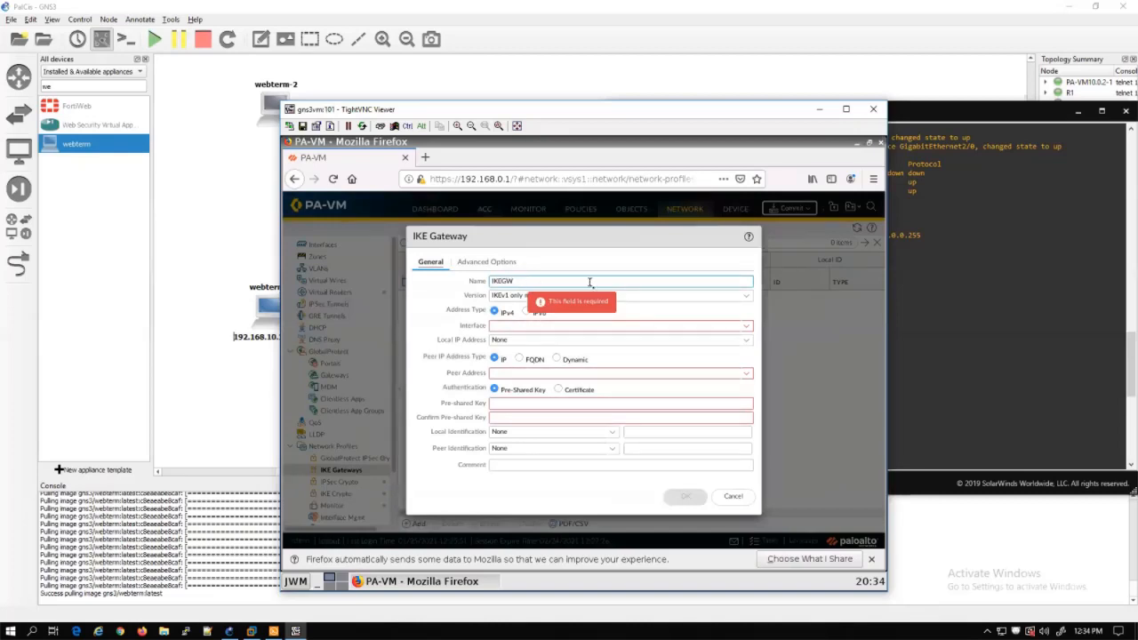
{"action": "left_click", "coordinate": [747, 327]}
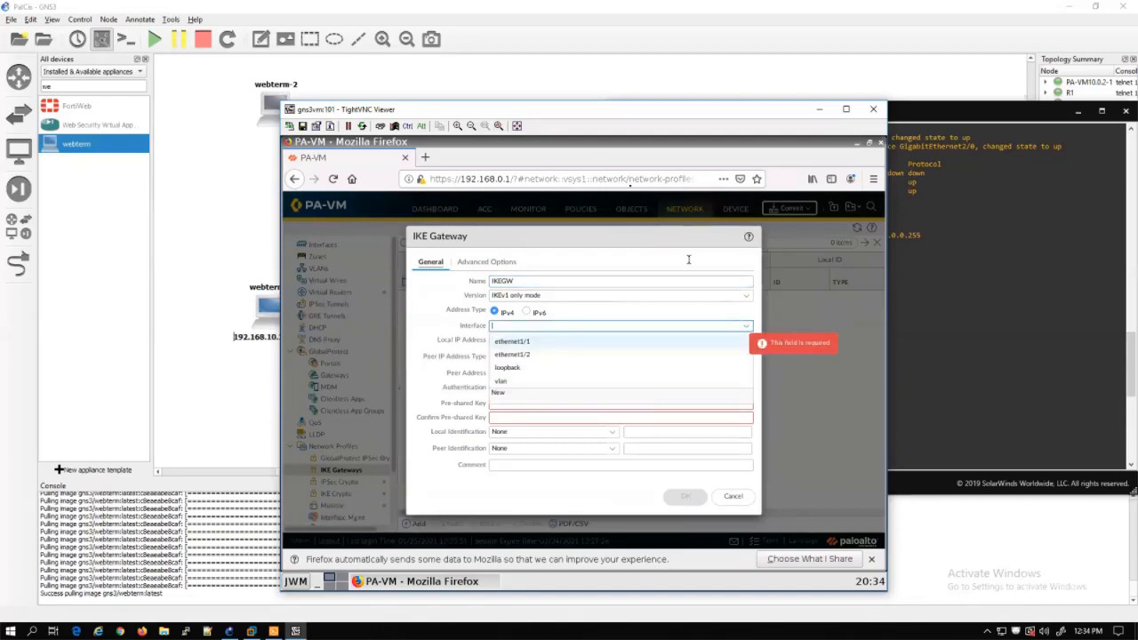
{"action": "mouse_move", "coordinate": [554, 112]}
{"action": "left_mouse_down"}
{"action": "mouse_move", "coordinate": [528, 254]}
{"action": "mouse_move", "coordinate": [562, 100]}
{"action": "left_mouse_up"}
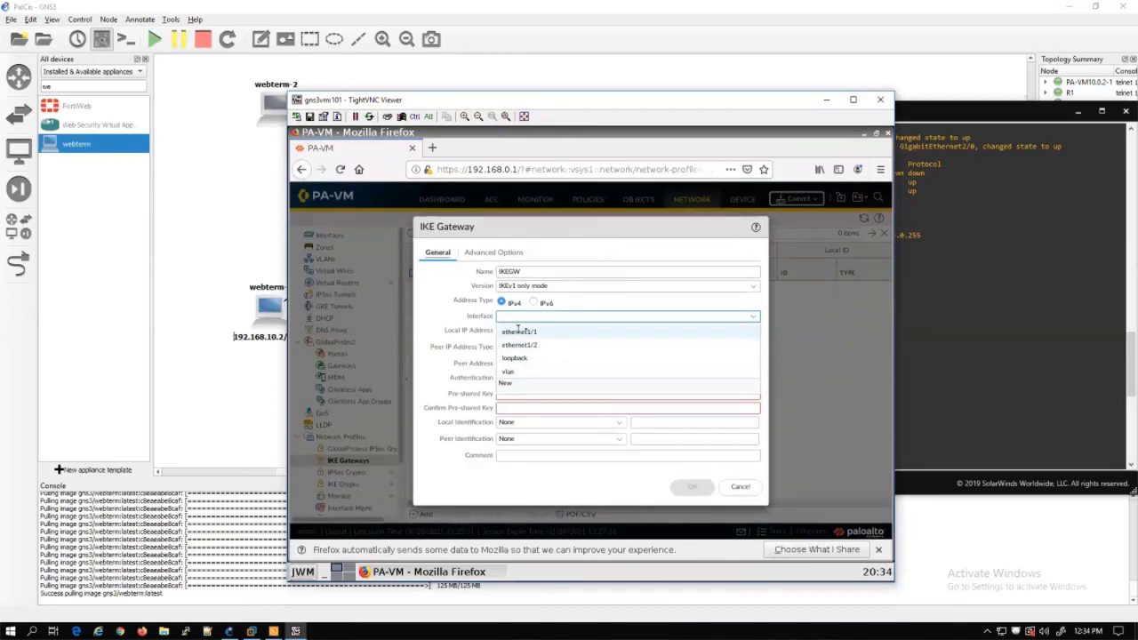
{"action": "left_click", "coordinate": [519, 332]}
Set the gateway's local IP to 10.10.10.2/24 and its peer address to 10.10.10.1
{"action": "left_click", "coordinate": [753, 331]}
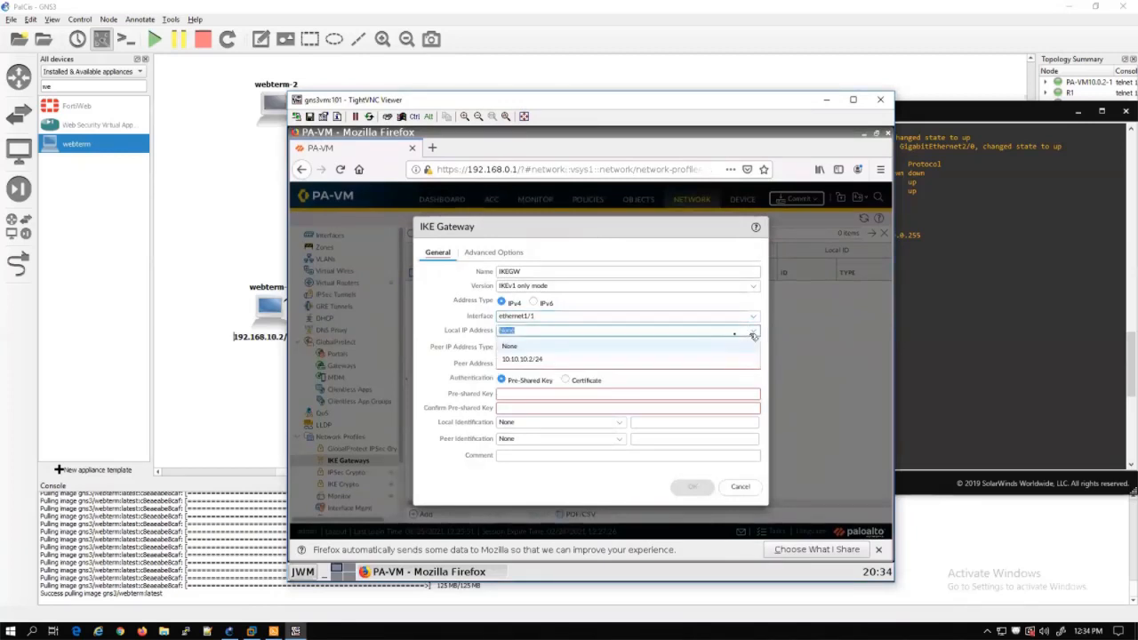
{"action": "left_click", "coordinate": [530, 360]}
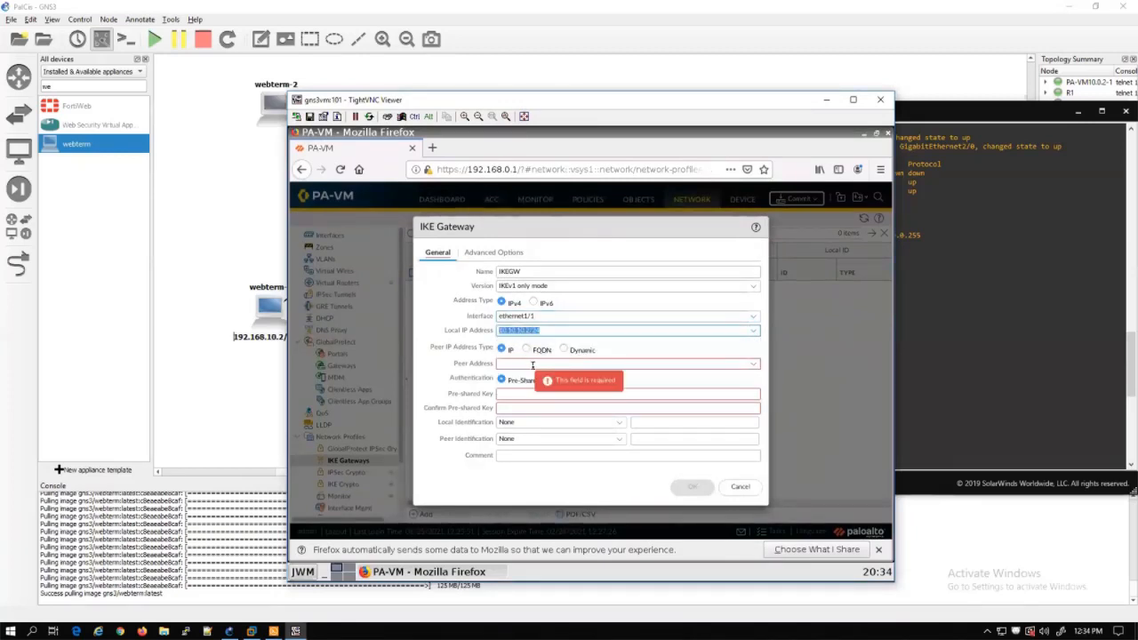
{"action": "left_click", "coordinate": [690, 364]}
{"action": "type", "text": "10.10.10.1"}
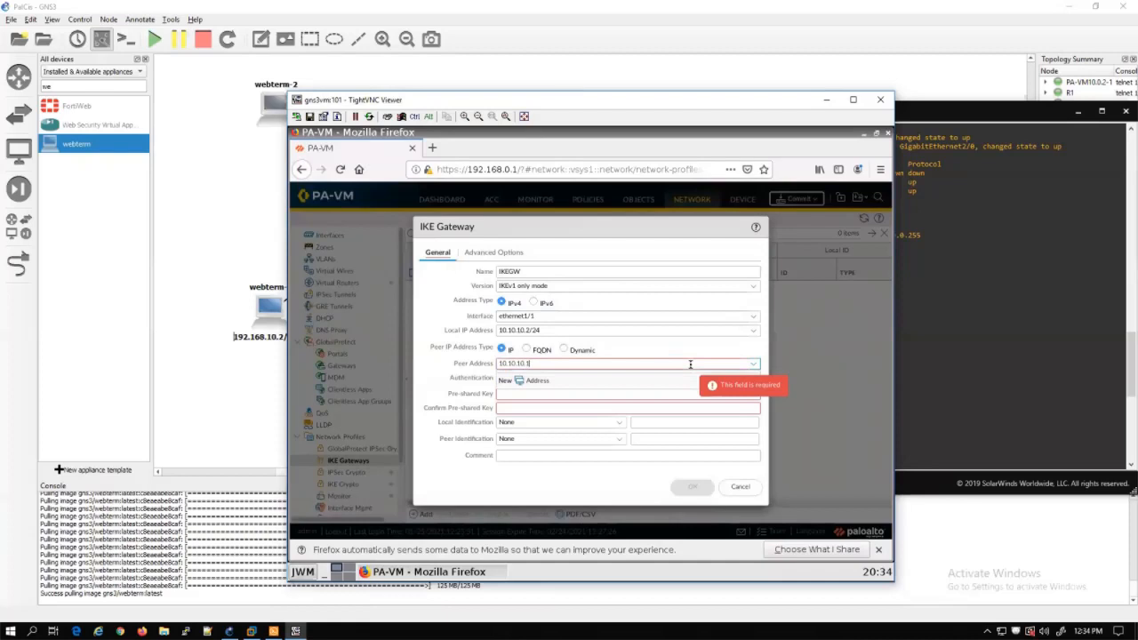
{"action": "left_click", "coordinate": [458, 379]}
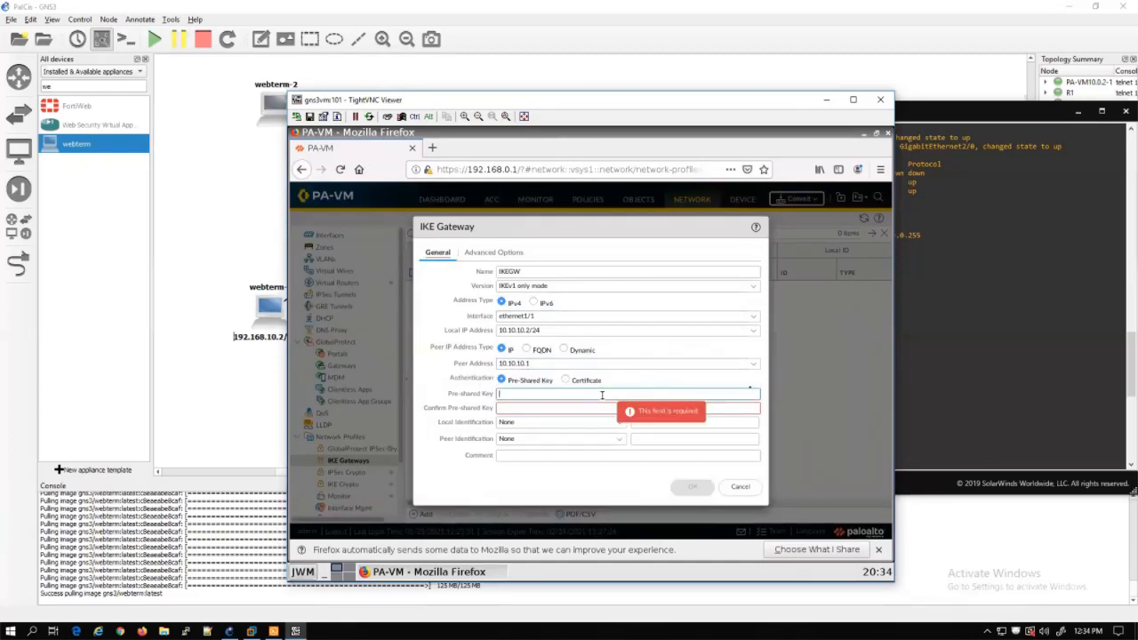
{"action": "left_click", "coordinate": [1020, 344]}
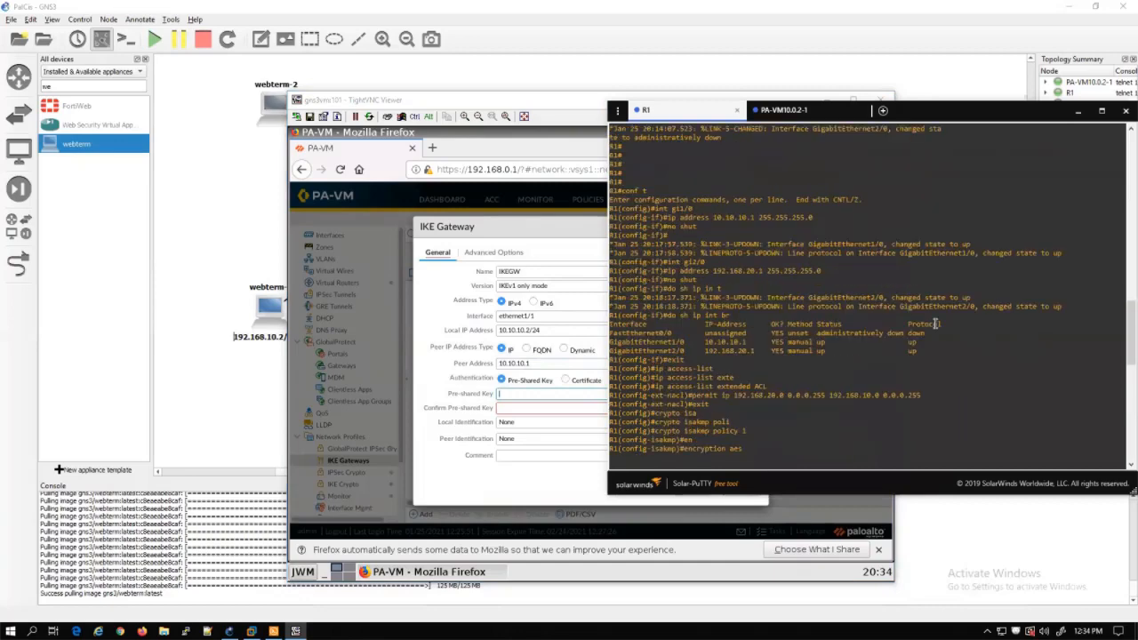
Scroll R1's configuration to the 'crypto isakmp key' line and select the pre-shared key
{"action": "scroll", "coordinate": [936, 325], "scroll_direction": "down", "scroll_amount": 12}
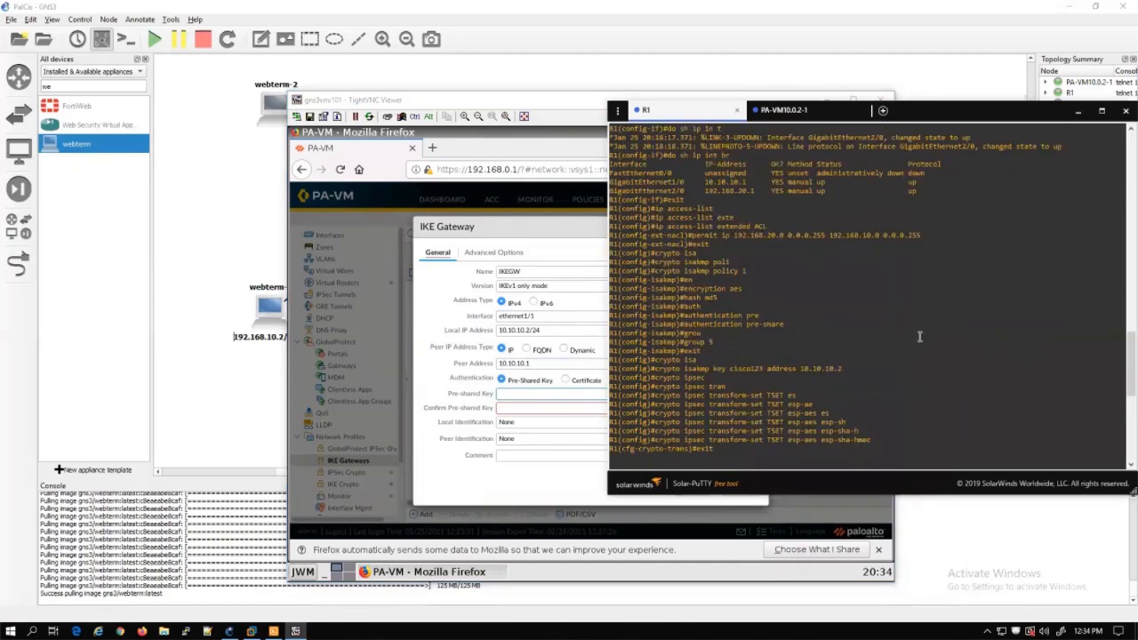
{"action": "scroll", "coordinate": [874, 365], "scroll_direction": "down", "scroll_amount": 6}
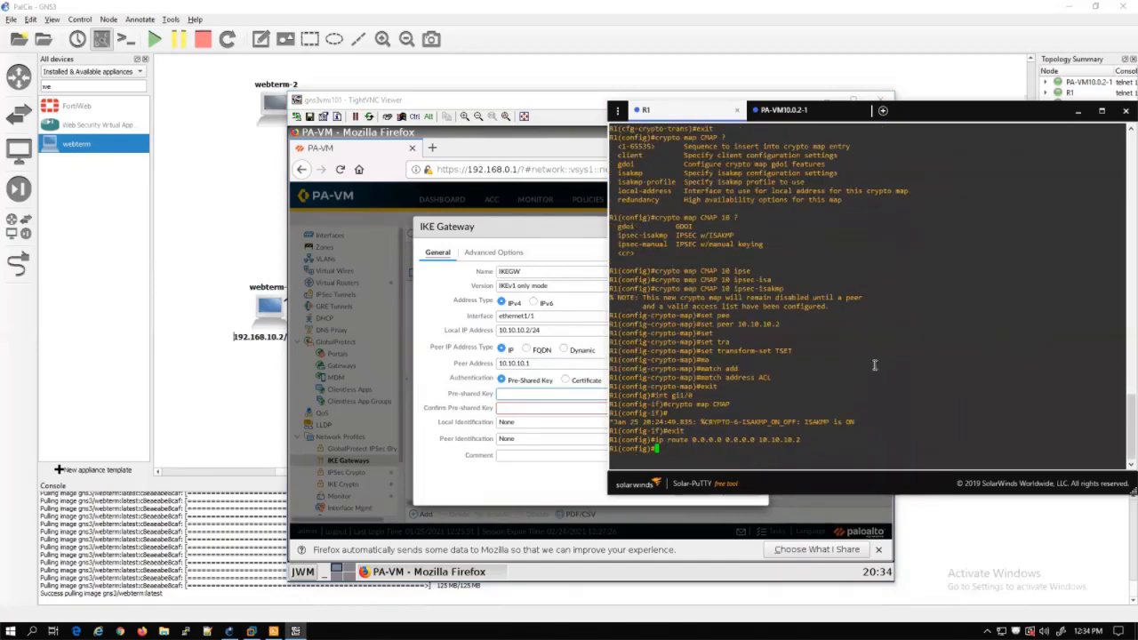
{"action": "scroll", "coordinate": [874, 365], "scroll_direction": "up", "scroll_amount": 12}
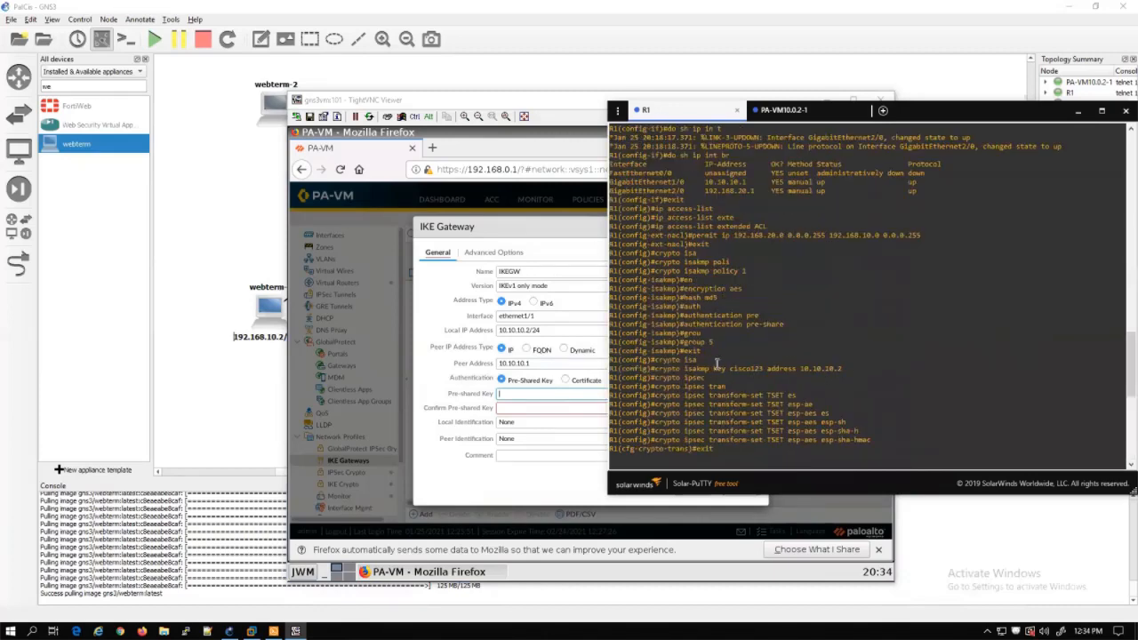
{"action": "left_click_drag", "start_coordinate": [728, 368], "coordinate": [758, 367]}
Enter the router's pre-shared key in both the key and confirmation fields
{"action": "left_click", "coordinate": [507, 393]}
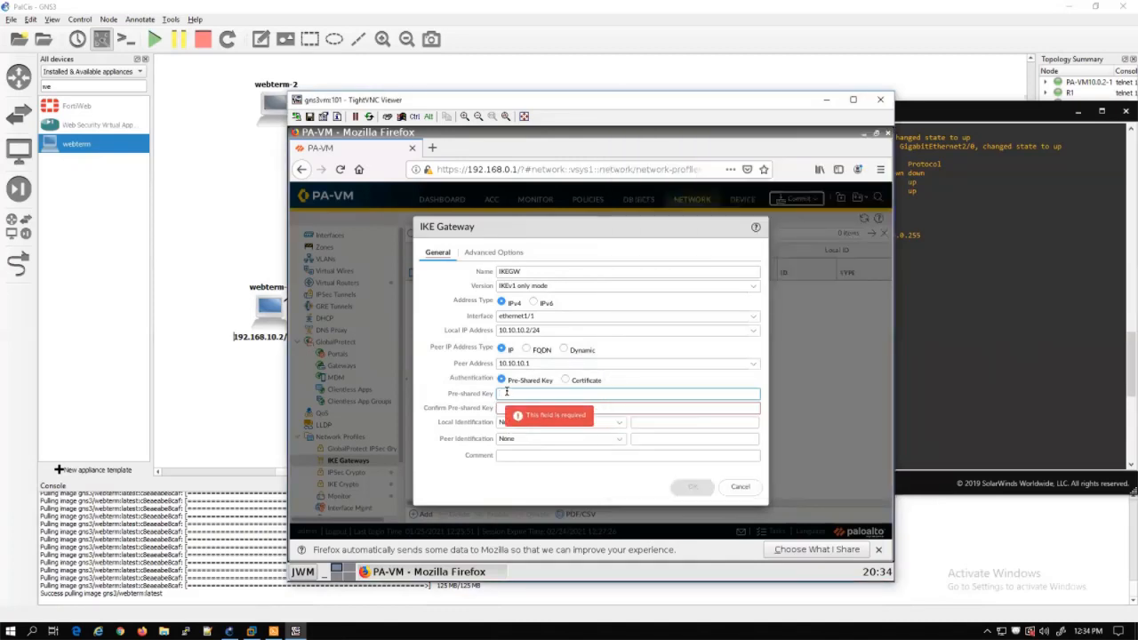
{"action": "type", "text": "cisco12"}
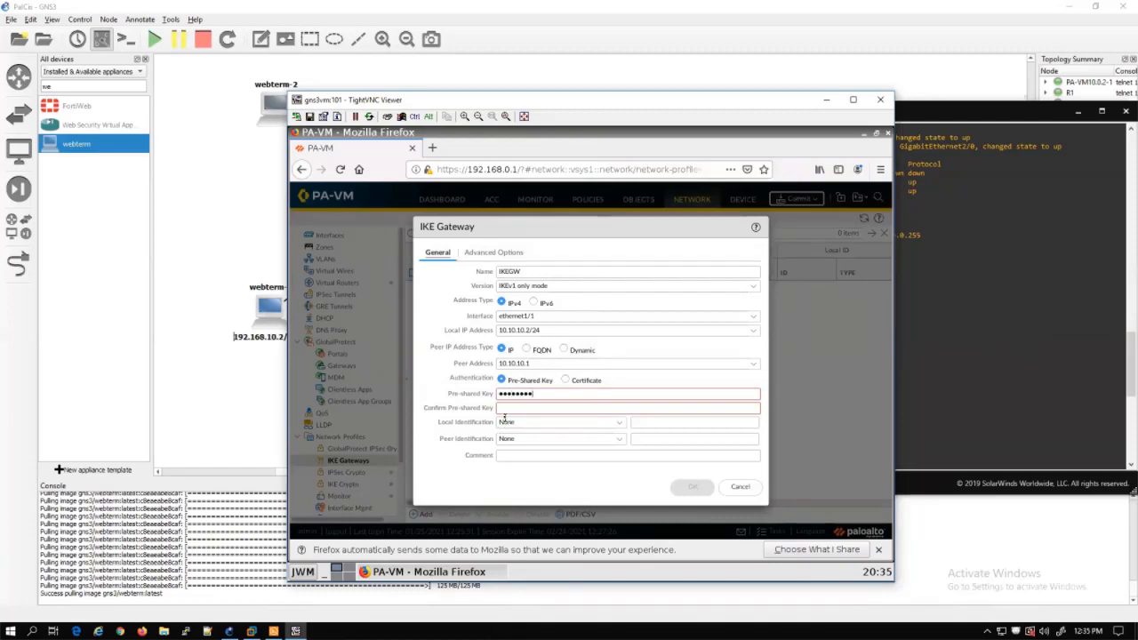
{"action": "left_click", "coordinate": [505, 410]}
{"action": "type", "text": "c"}
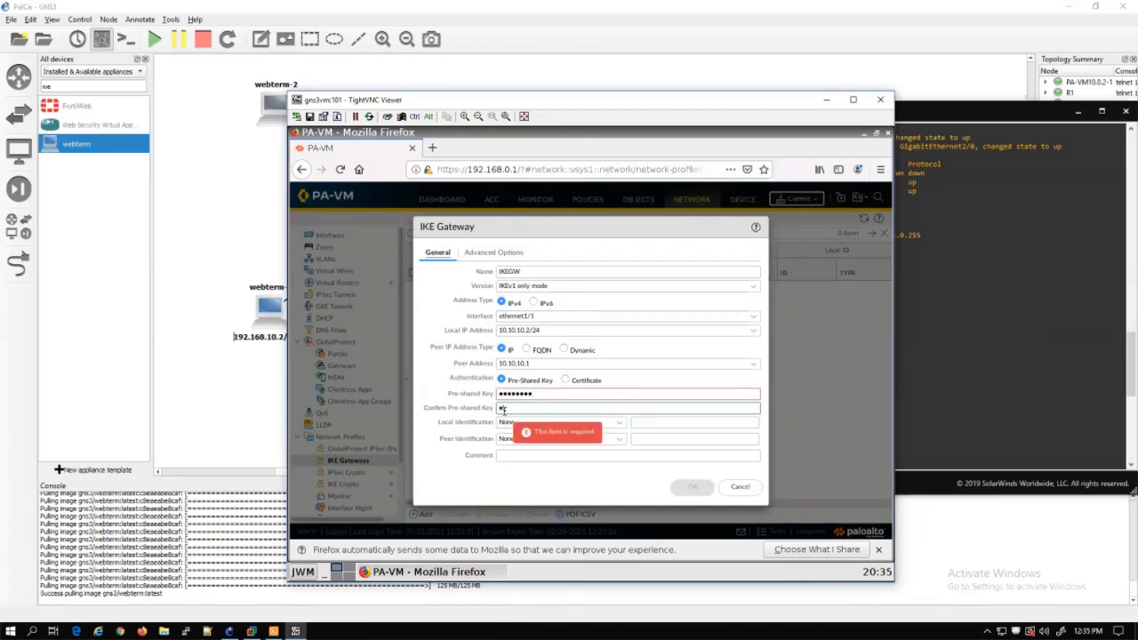
{"action": "type", "text": "o"}
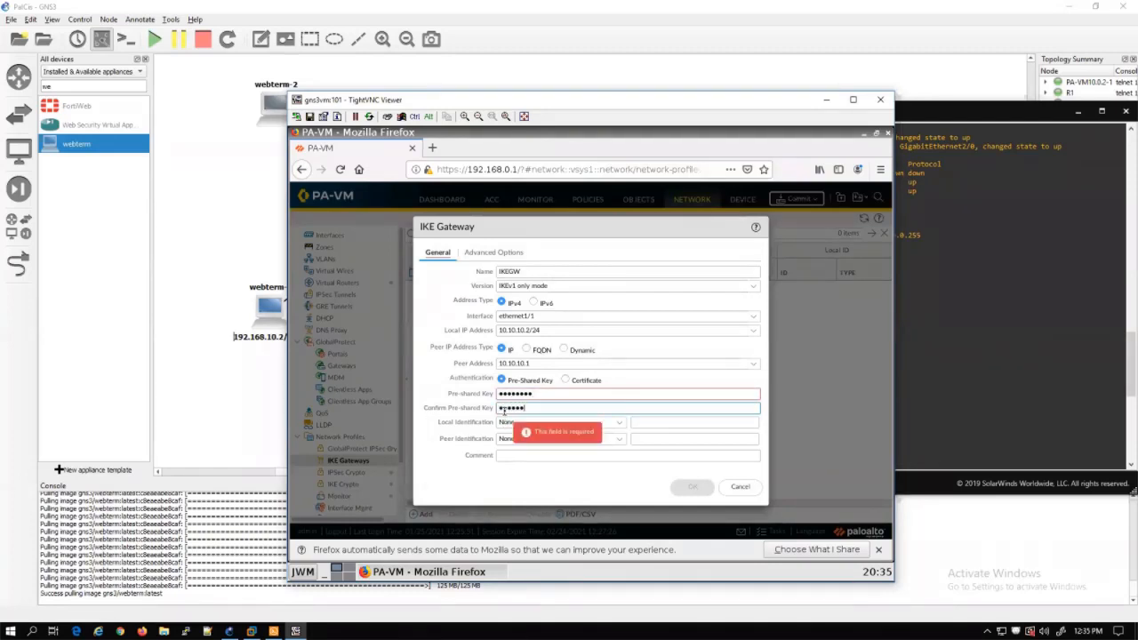
{"action": "type", "text": "123"}
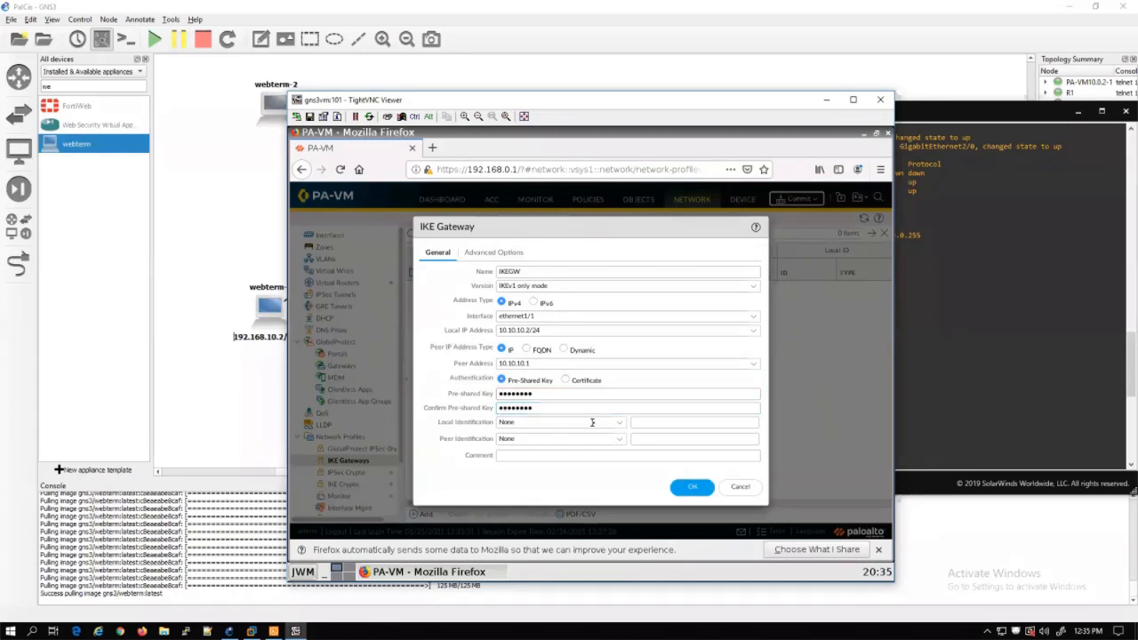
Set local identification to IP address 10.10.10.2 and peer identification to IP 10.10.10.1
{"action": "left_click", "coordinate": [621, 424]}
{"action": "left_click", "coordinate": [517, 464]}
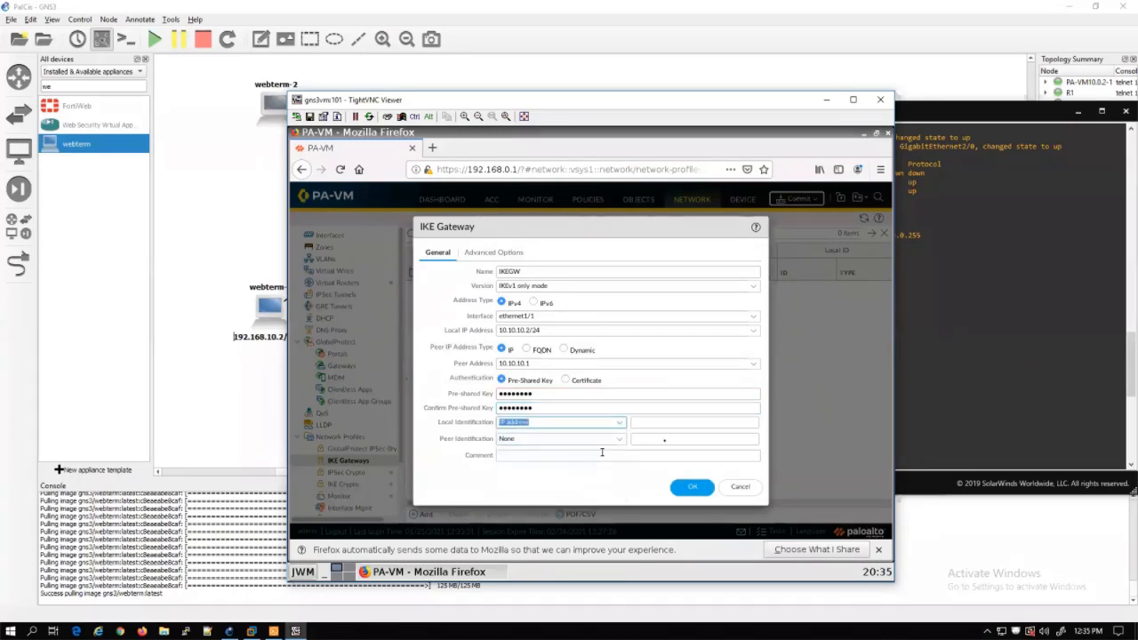
{"action": "left_click", "coordinate": [683, 425]}
{"action": "type", "text": "1"}
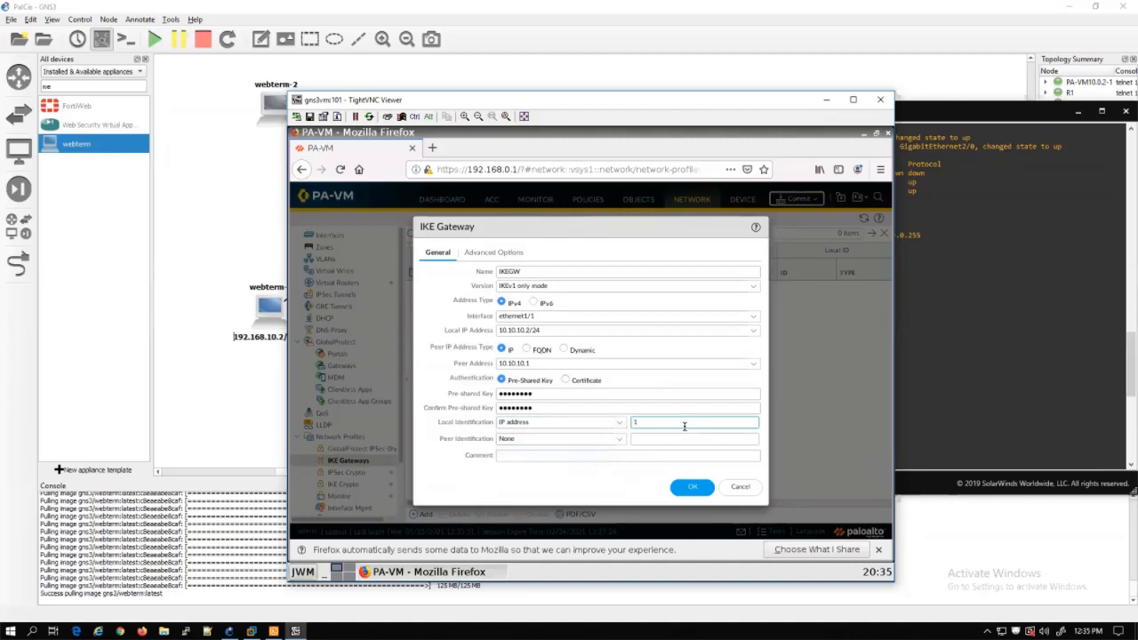
{"action": "type", "text": "0.10.10.2"}
{"action": "left_click", "coordinate": [621, 439]}
{"action": "left_click", "coordinate": [591, 480]}
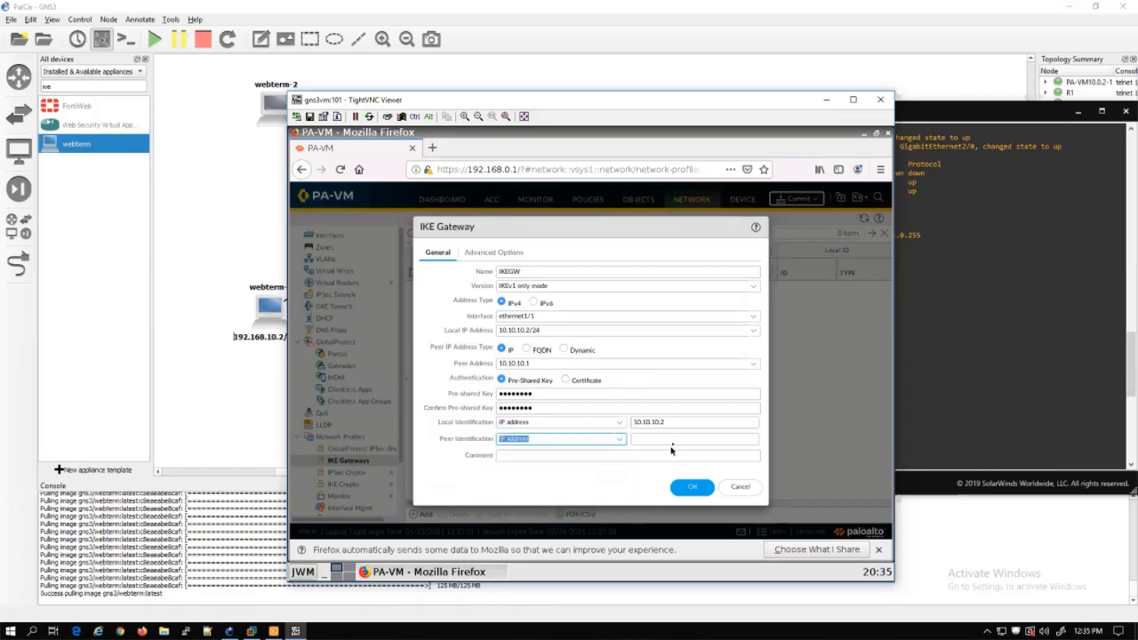
{"action": "left_click", "coordinate": [673, 440]}
{"action": "type", "text": "10.10.10.1"}
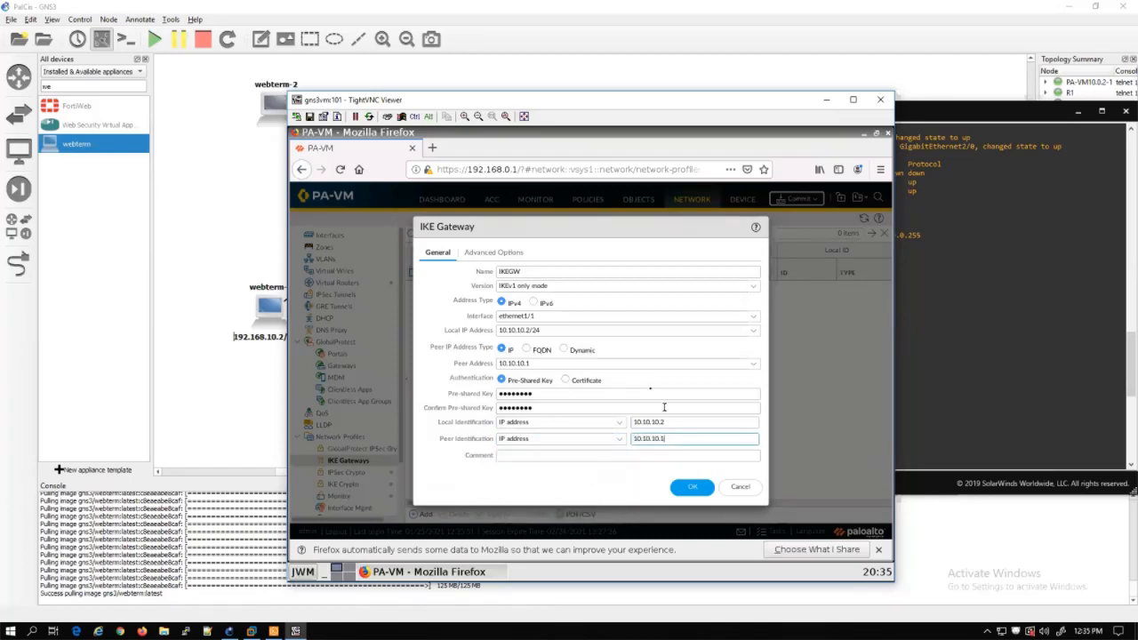
Choose MyIKECrypto as the gateway's IKE crypto profile in Advanced Options
{"action": "left_click", "coordinate": [512, 256]}
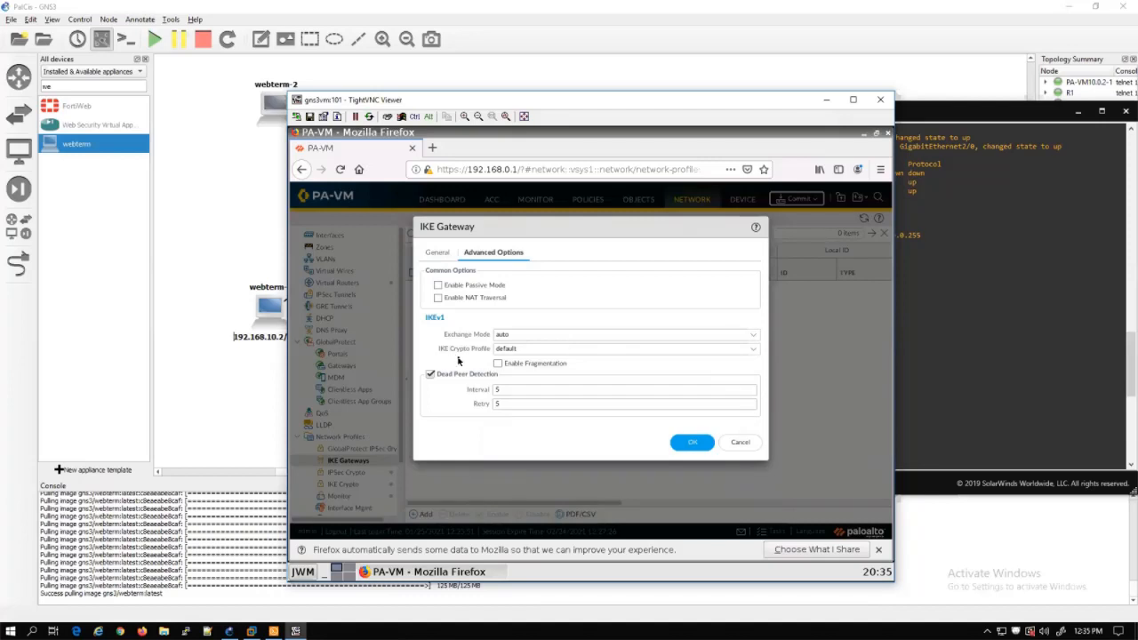
{"action": "left_click", "coordinate": [754, 353]}
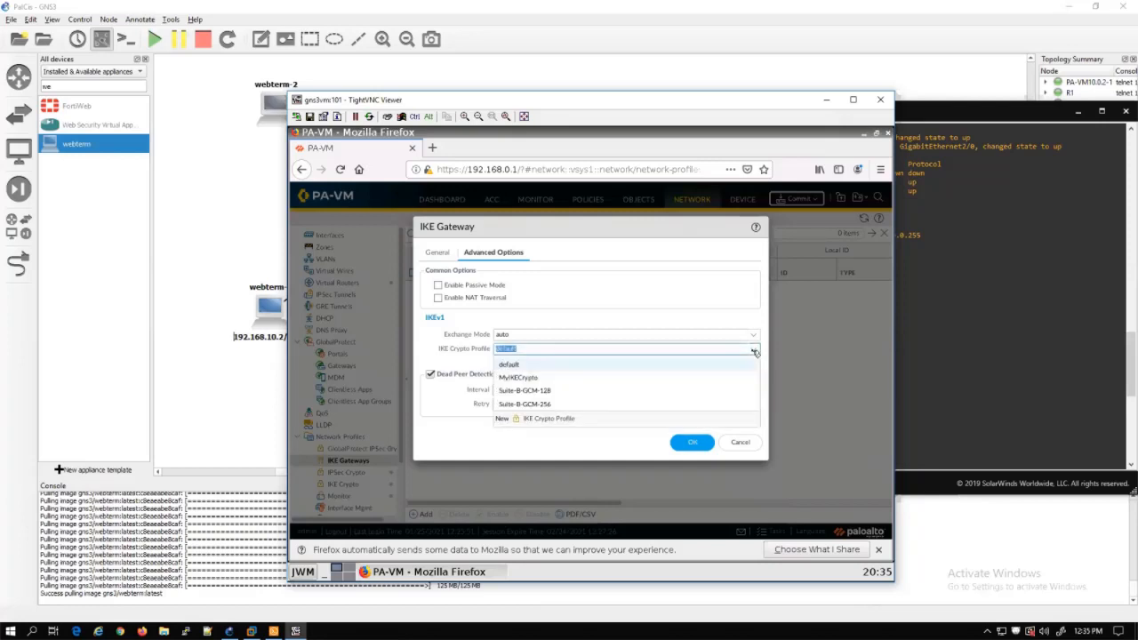
{"action": "left_click", "coordinate": [531, 379]}
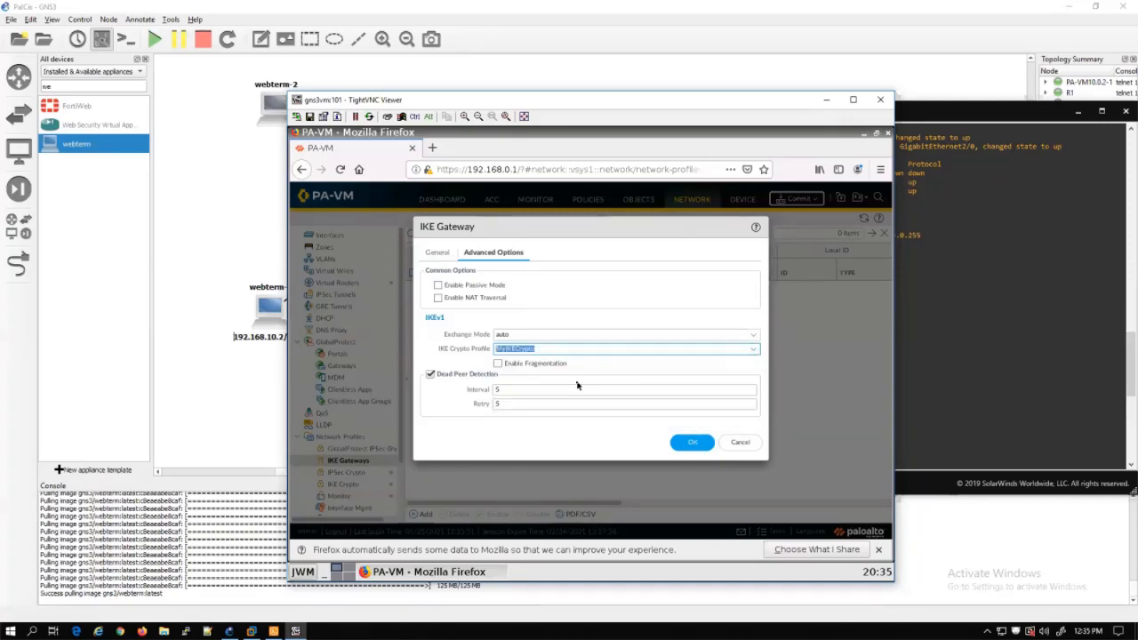
Set the exchange mode to main and save the IKEGW gateway
{"action": "left_click", "coordinate": [754, 334]}
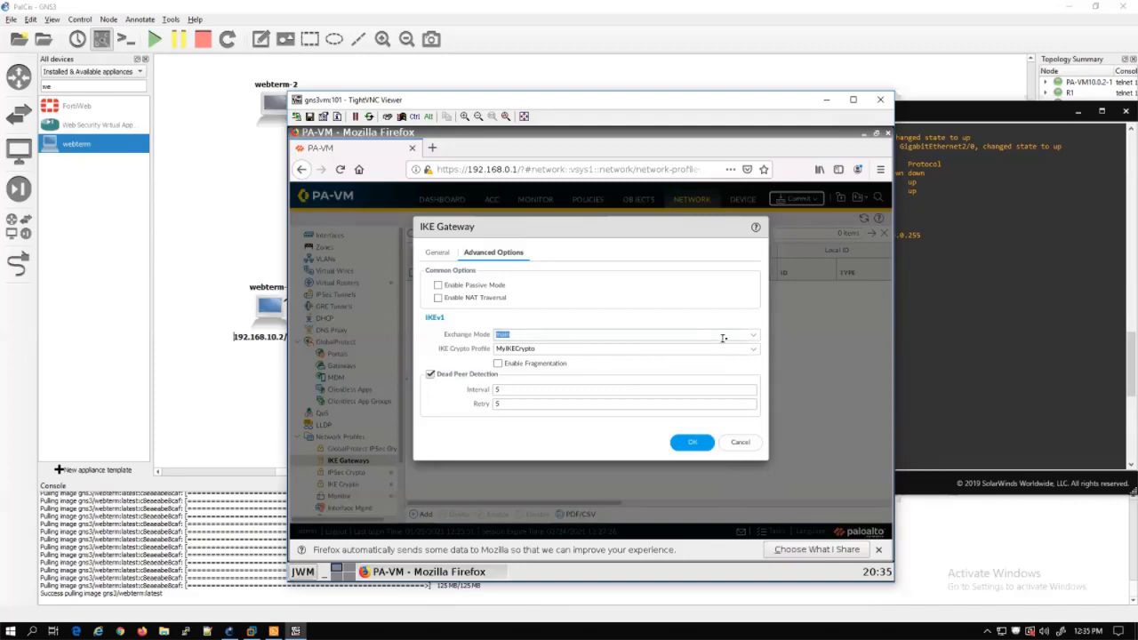
{"action": "left_click", "coordinate": [753, 338]}
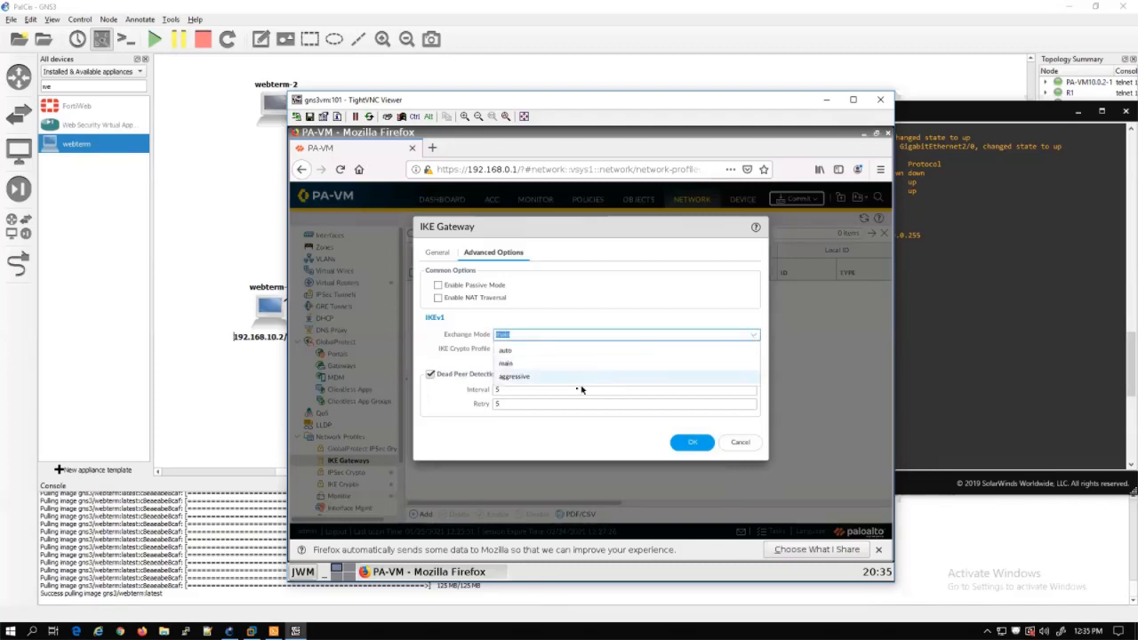
{"action": "left_click", "coordinate": [513, 366]}
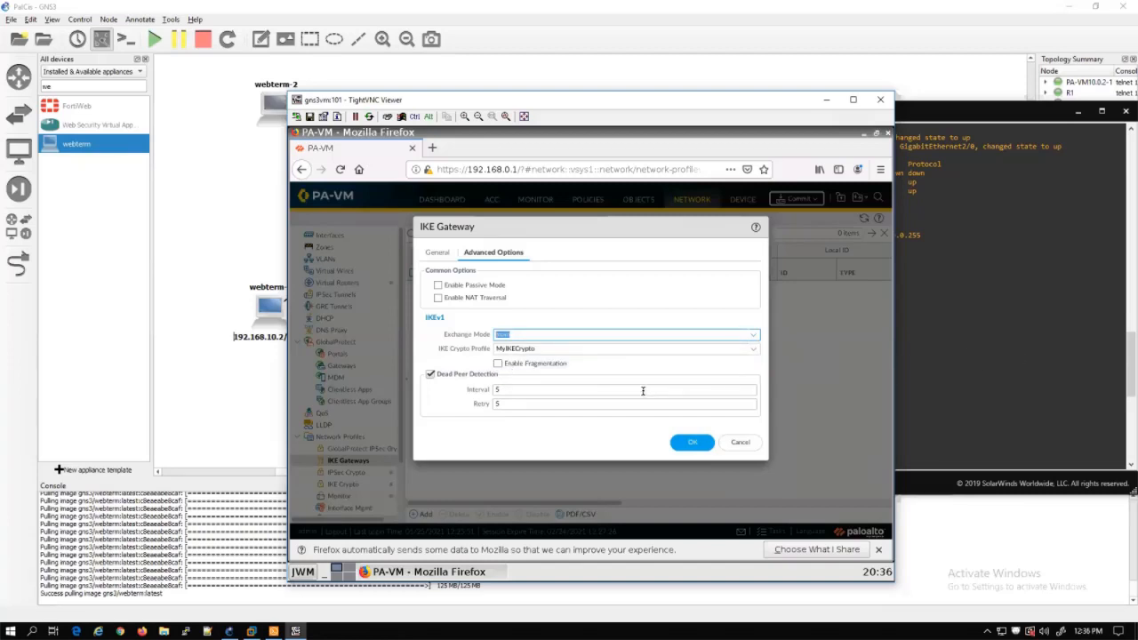
{"action": "left_click", "coordinate": [756, 336]}
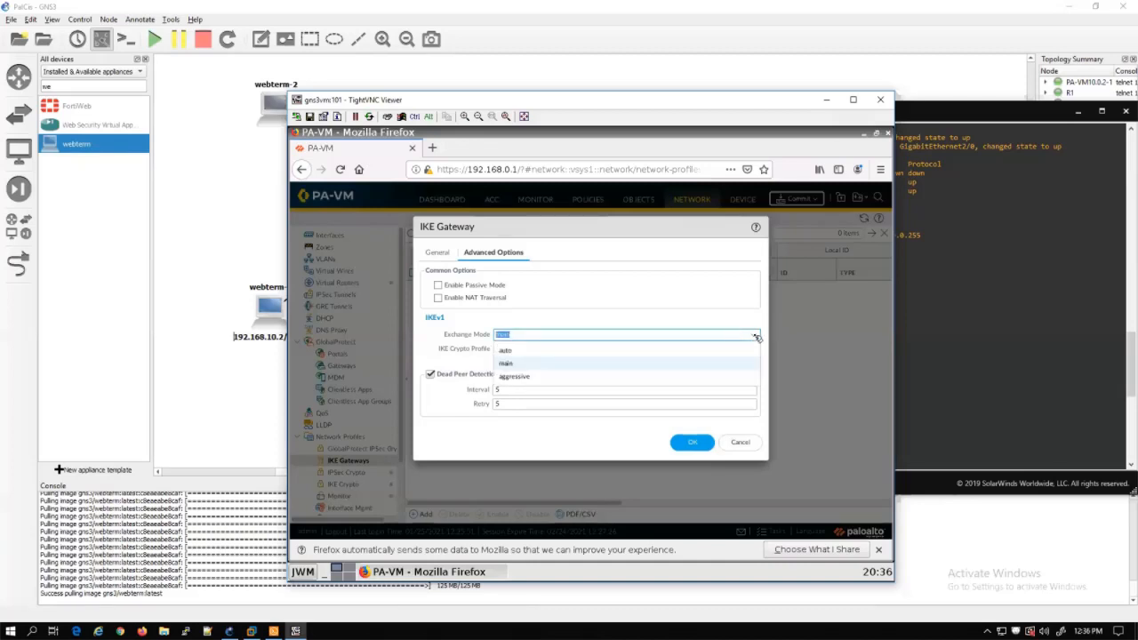
{"action": "left_click", "coordinate": [756, 336]}
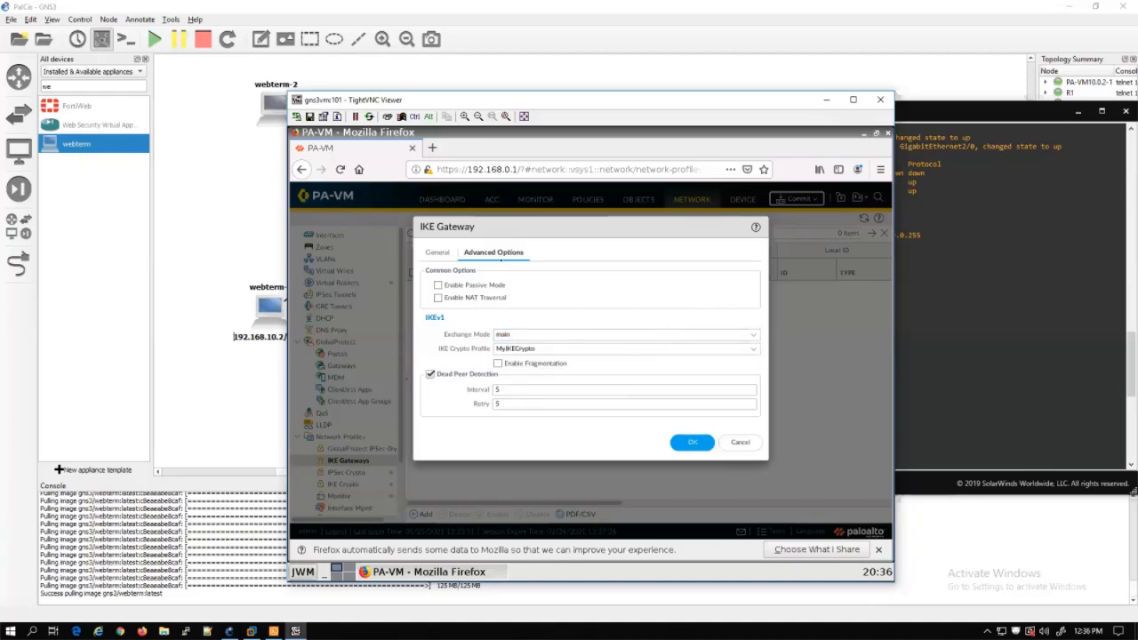
{"action": "left_click", "coordinate": [450, 255]}
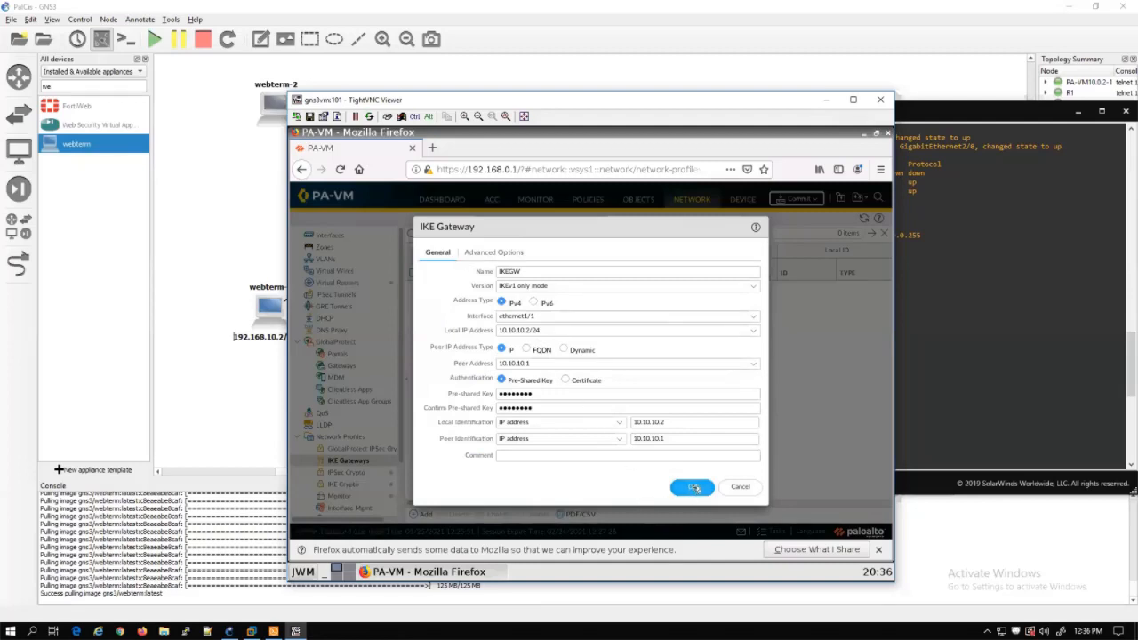
{"action": "left_click", "coordinate": [692, 488]}
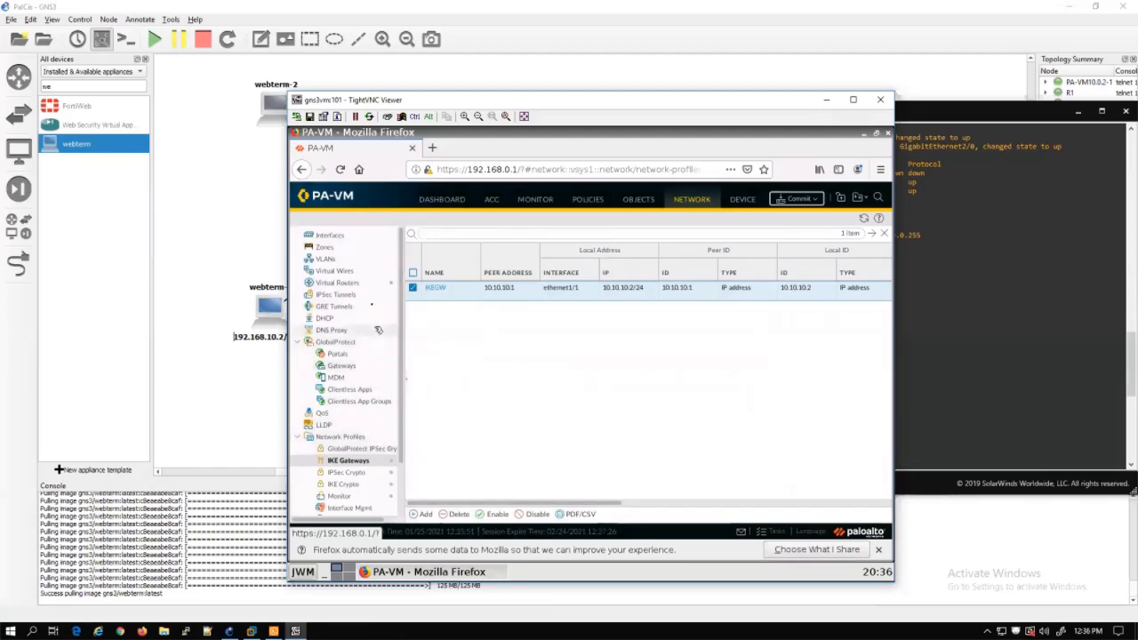
Create IPSec tunnel MyTunnel on tunnel.1 with gateway IKEGW and profile MyIPSECCryptoProfile
{"action": "left_click", "coordinate": [373, 294]}
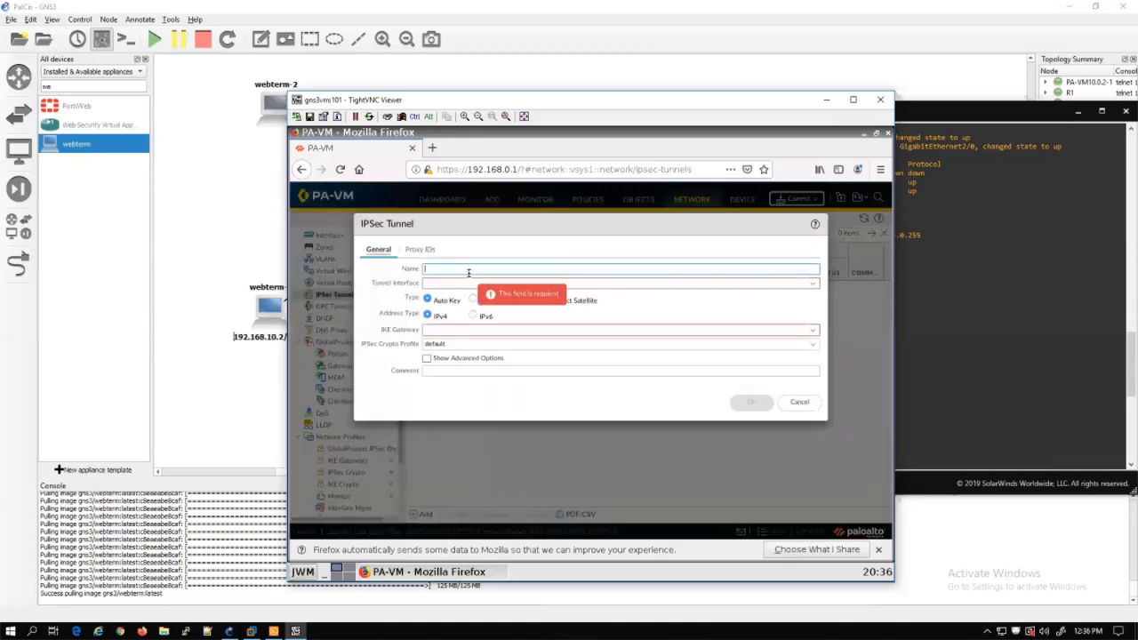
{"action": "type", "text": "MyTunnel"}
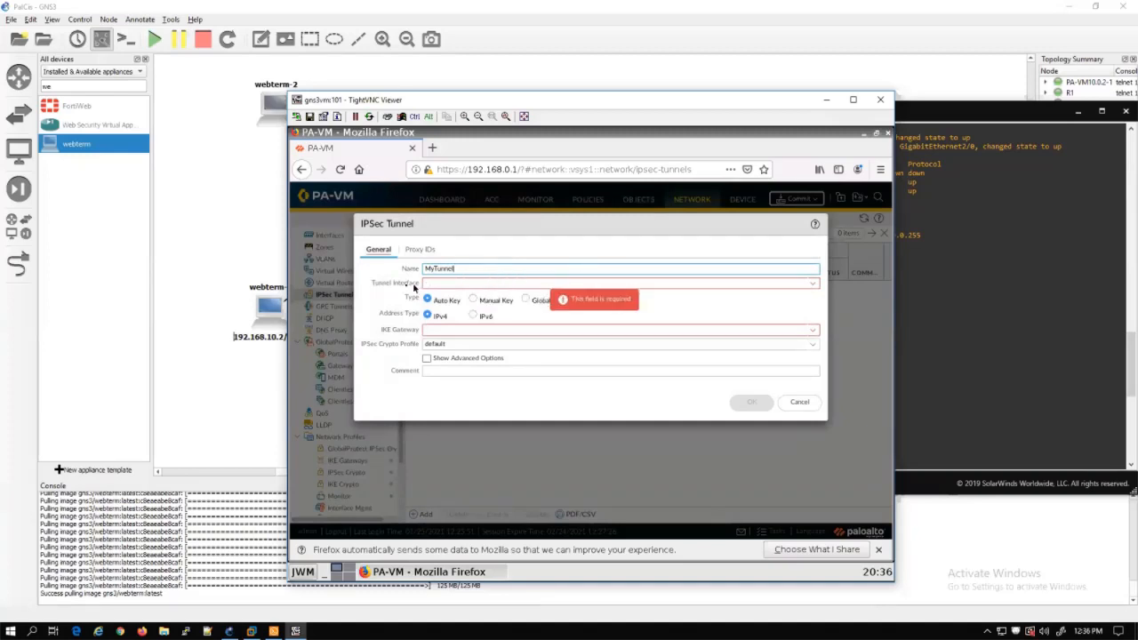
{"action": "left_click", "coordinate": [813, 284]}
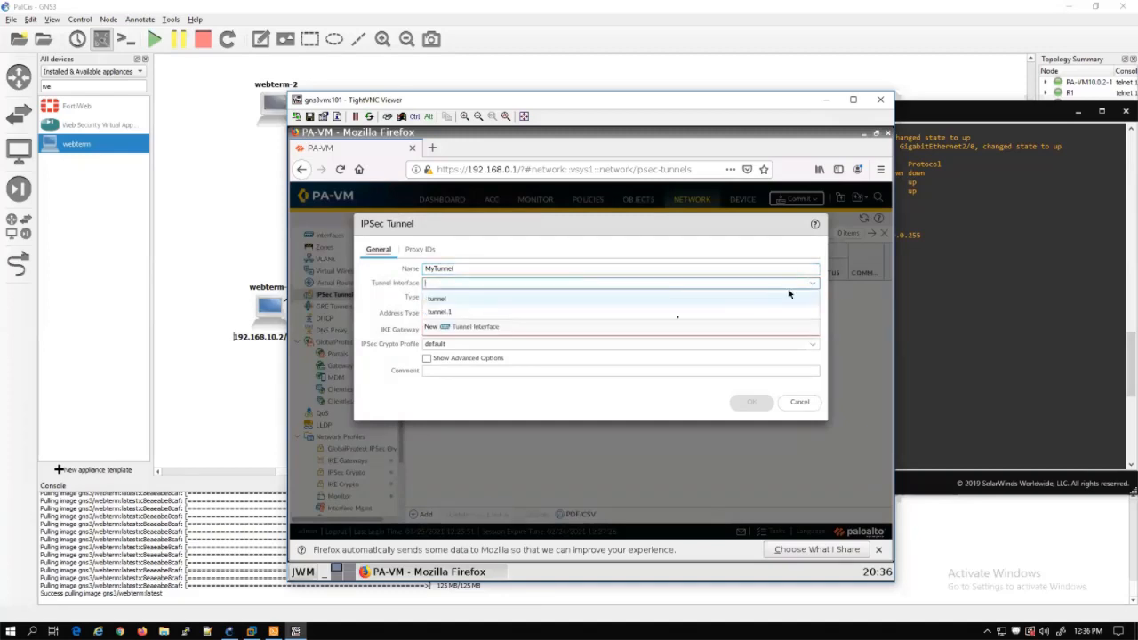
{"action": "left_click", "coordinate": [448, 314]}
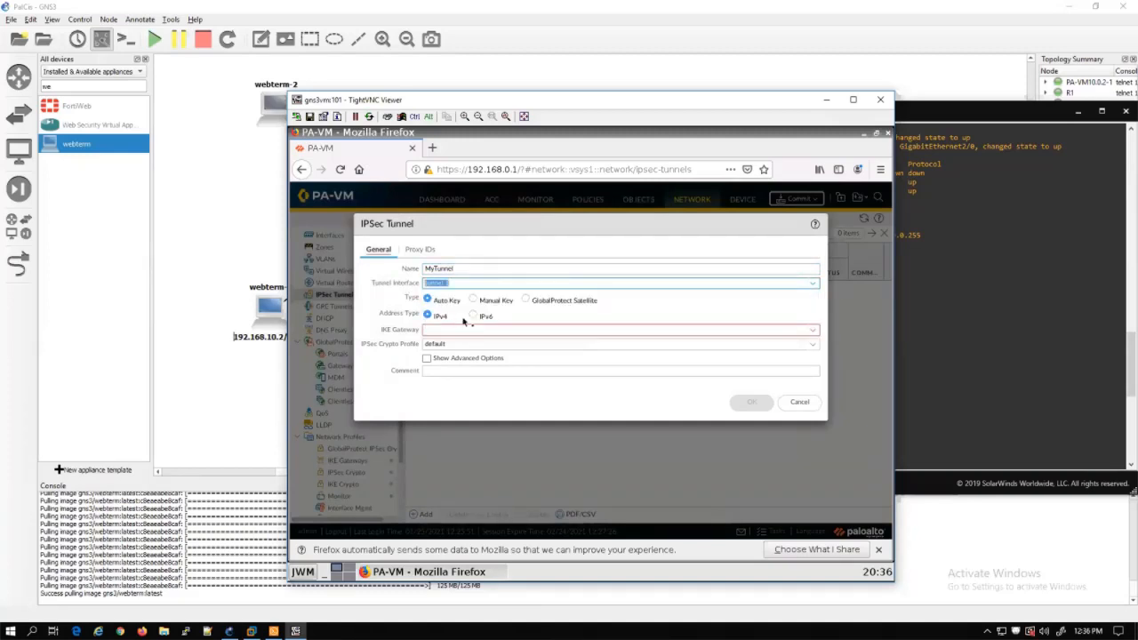
{"action": "left_click", "coordinate": [813, 330]}
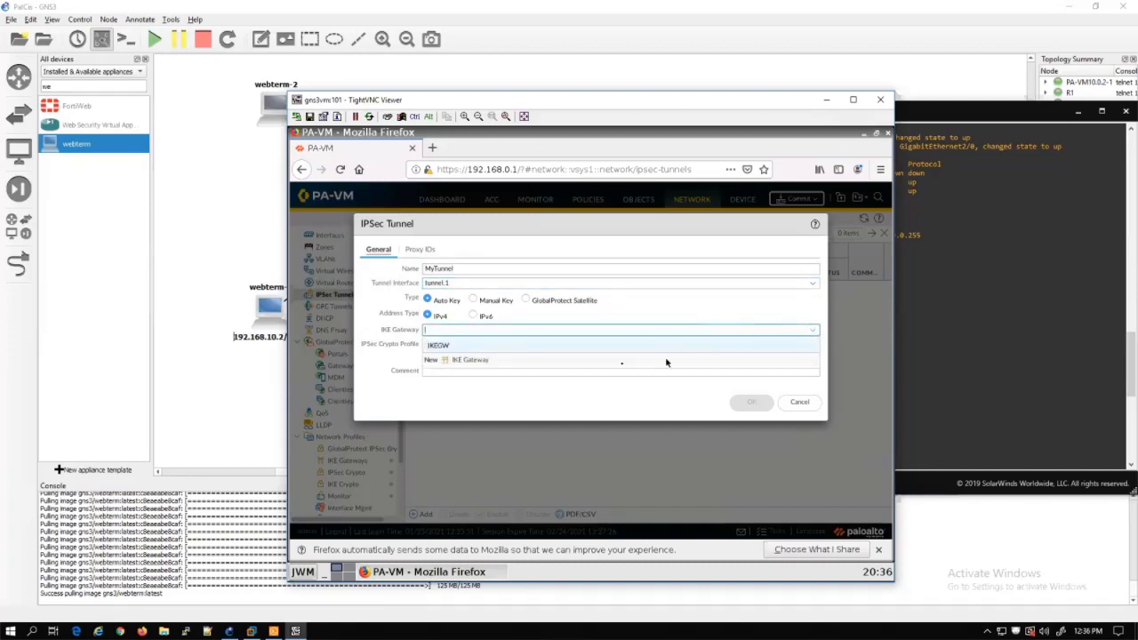
{"action": "left_click", "coordinate": [424, 345]}
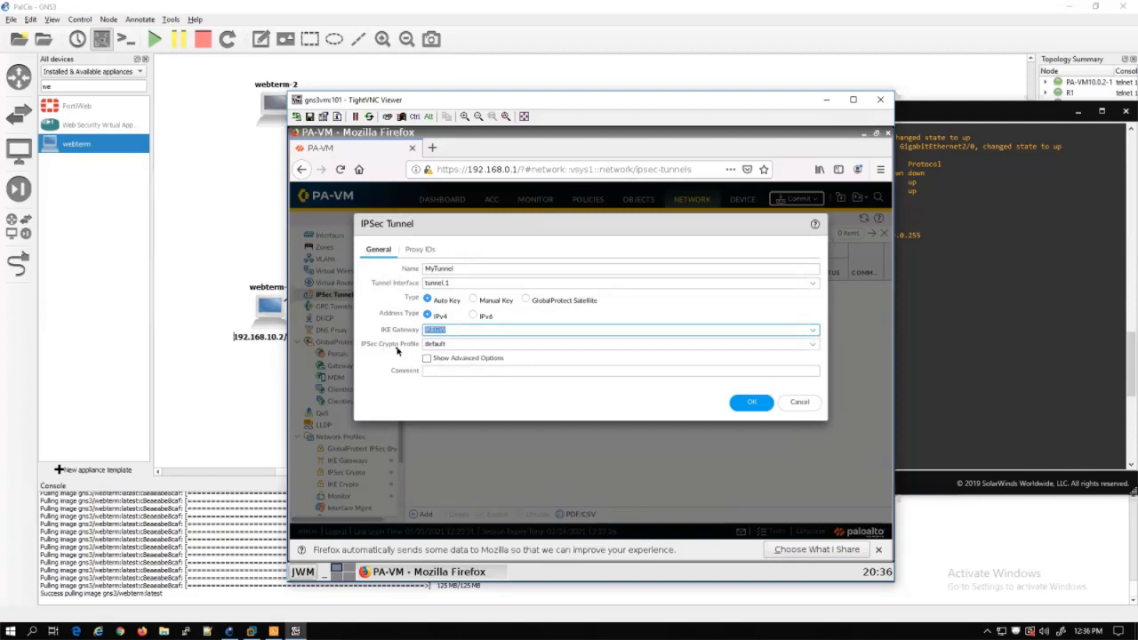
{"action": "left_click", "coordinate": [812, 345]}
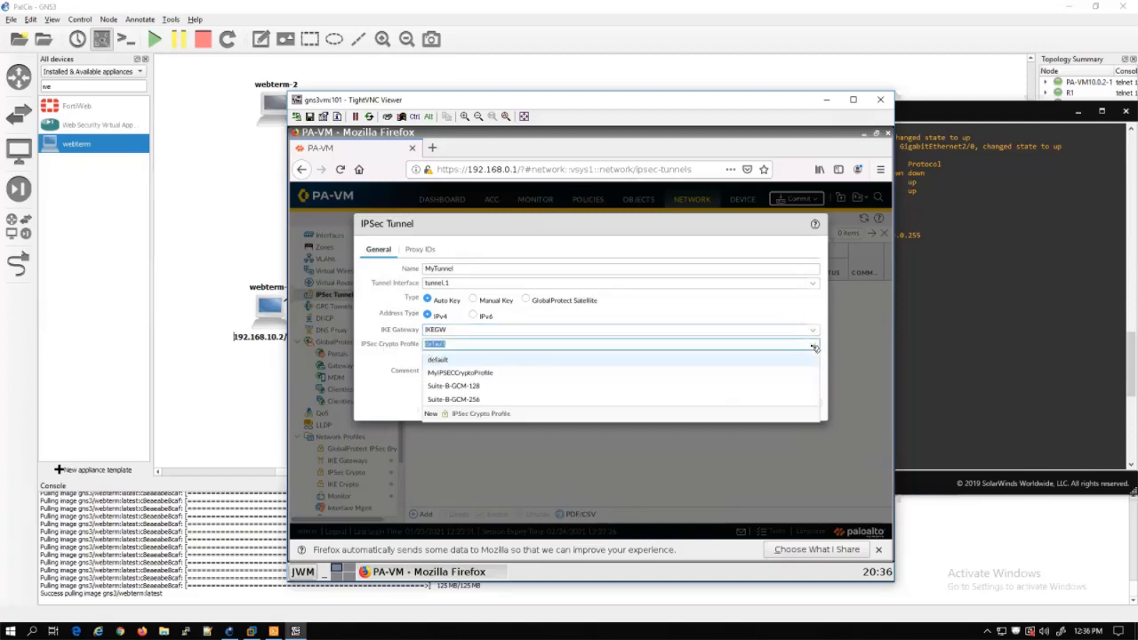
{"action": "left_click", "coordinate": [464, 377]}
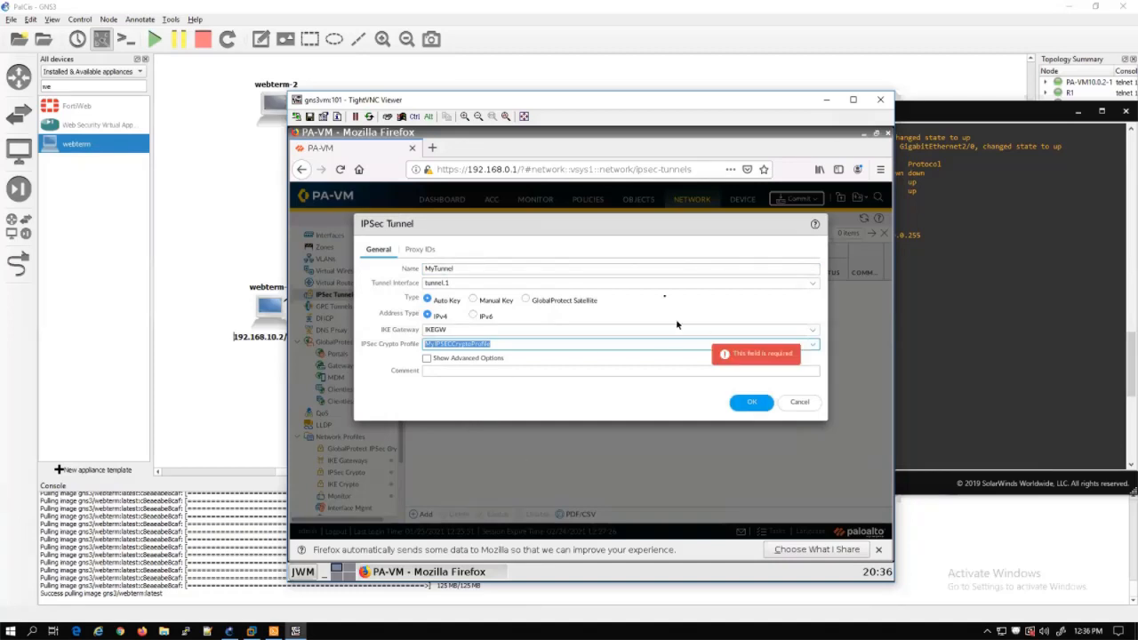
{"action": "left_click", "coordinate": [418, 252]}
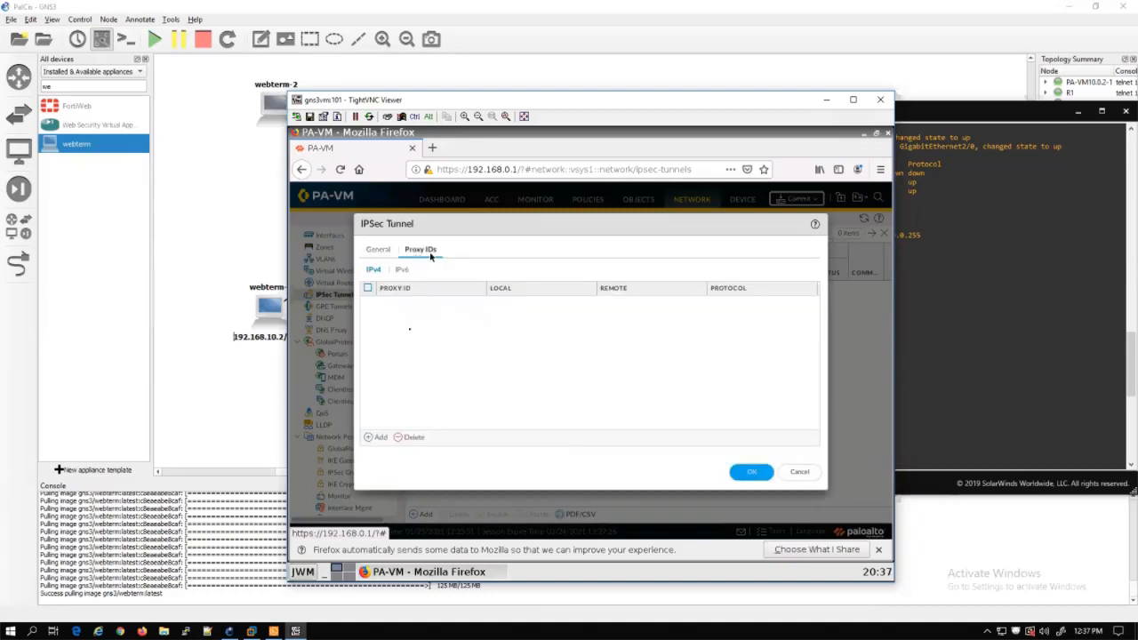
Add proxy ID MyPRoxy with local subnet 192.168.10.0/24
{"action": "left_click", "coordinate": [379, 437]}
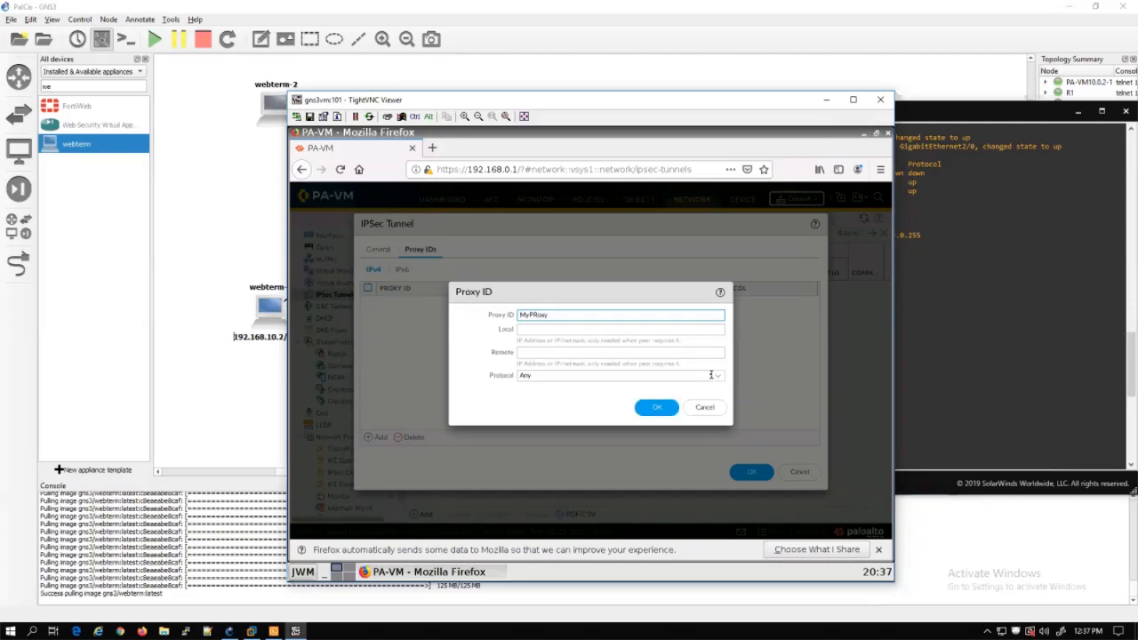
{"action": "left_click", "coordinate": [636, 331]}
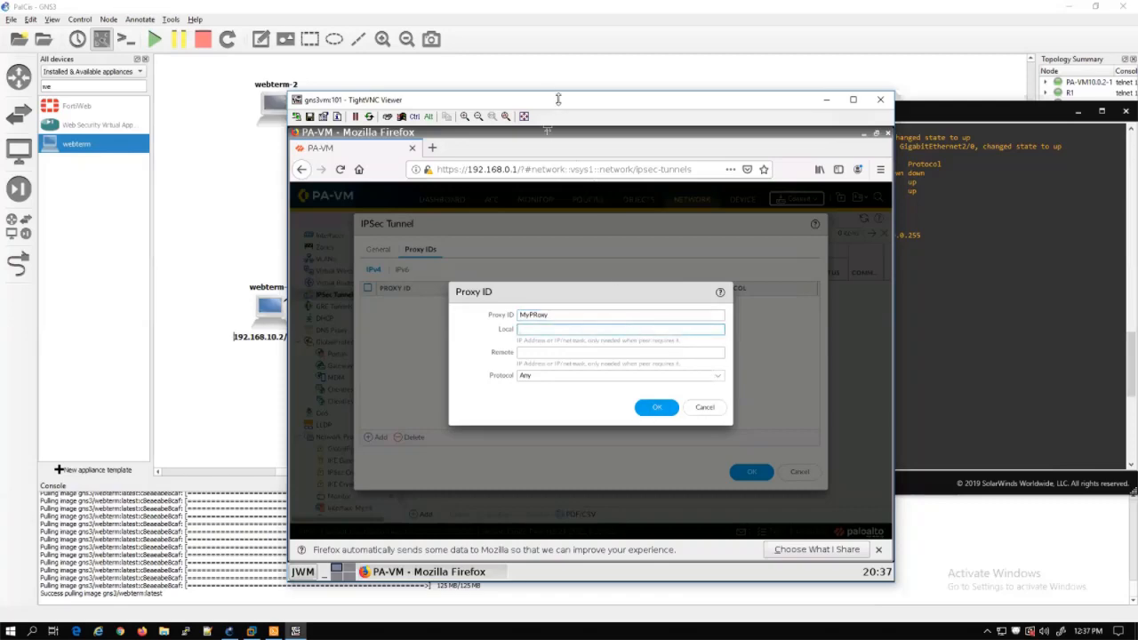
{"action": "left_click_drag", "start_coordinate": [555, 101], "coordinate": [796, 95]}
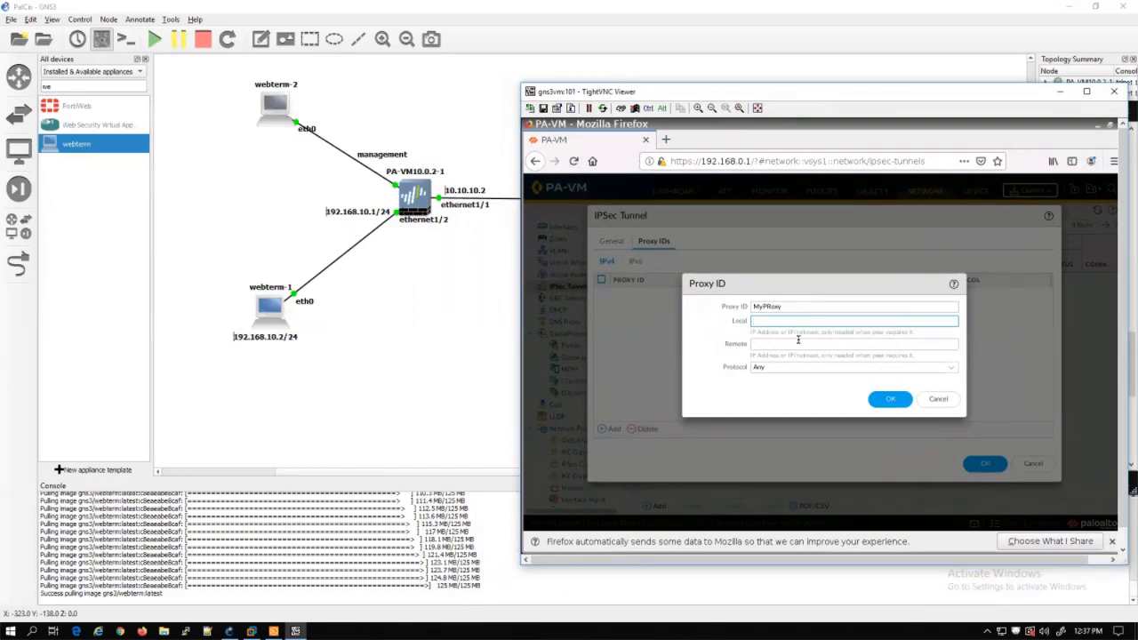
{"action": "type", "text": "192.168."}
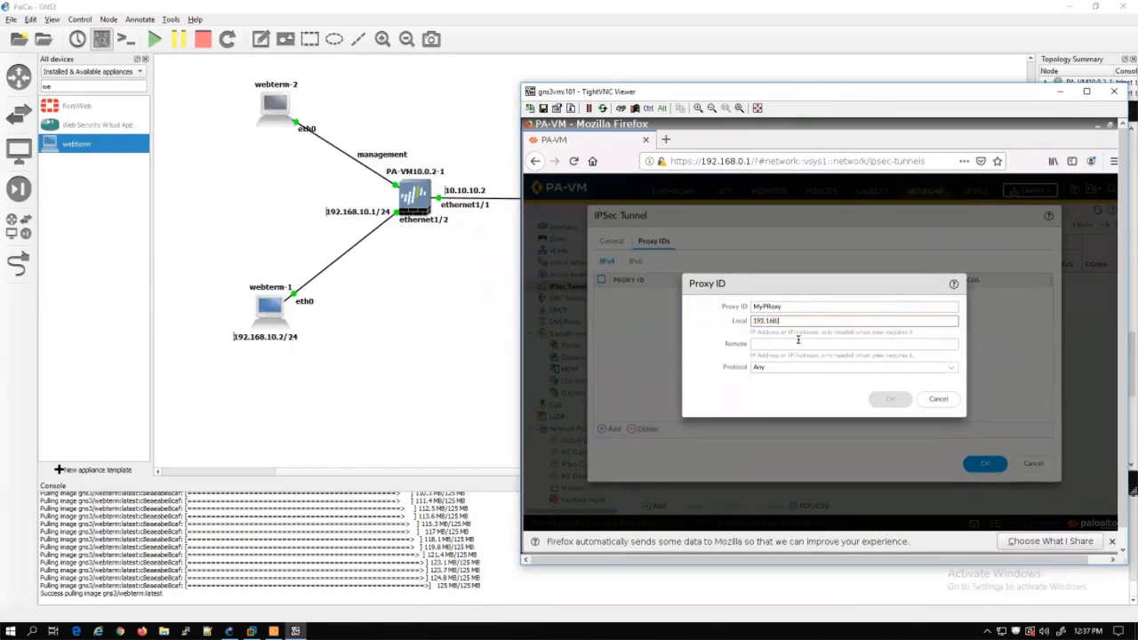
{"action": "type", "text": "10.0/24"}
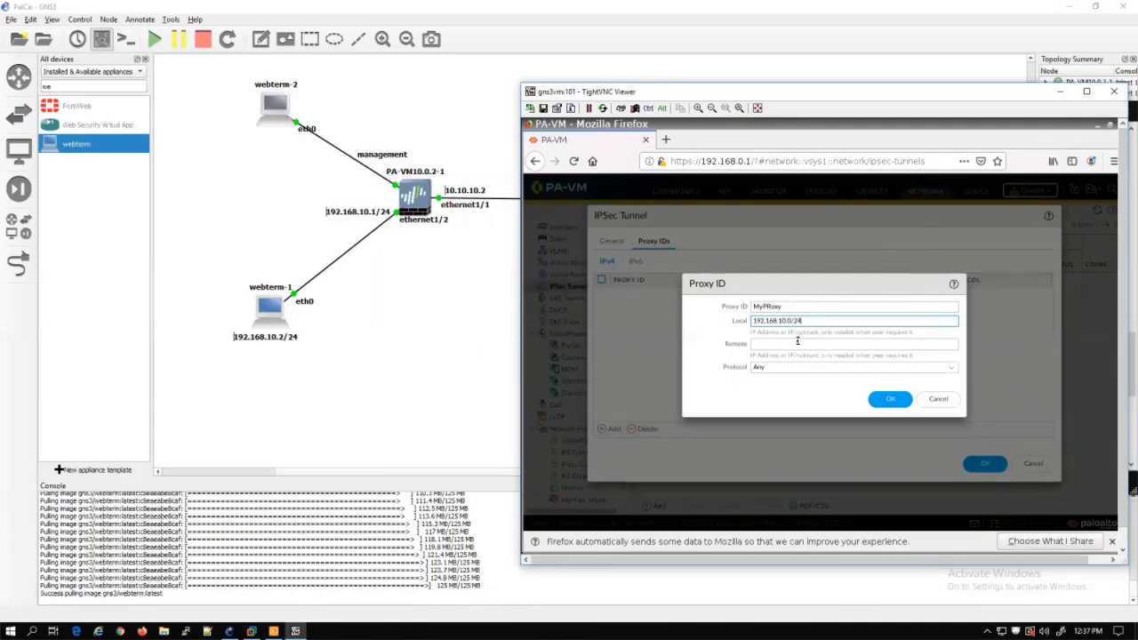
{"action": "left_click", "coordinate": [797, 353]}
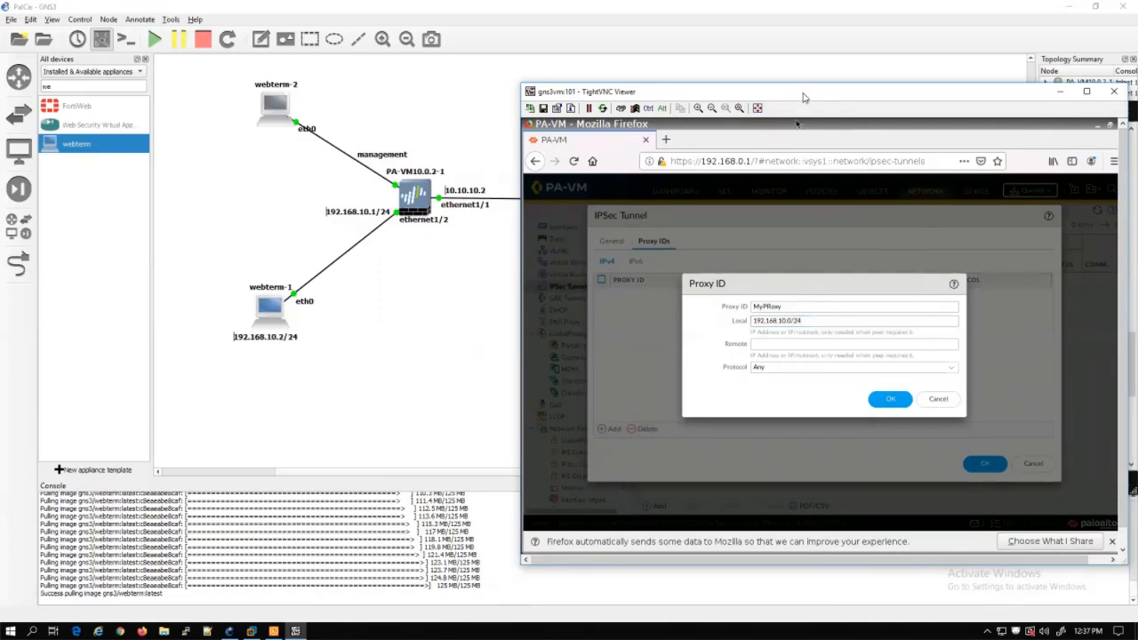
{"action": "left_click_drag", "start_coordinate": [803, 97], "coordinate": [447, 253]}
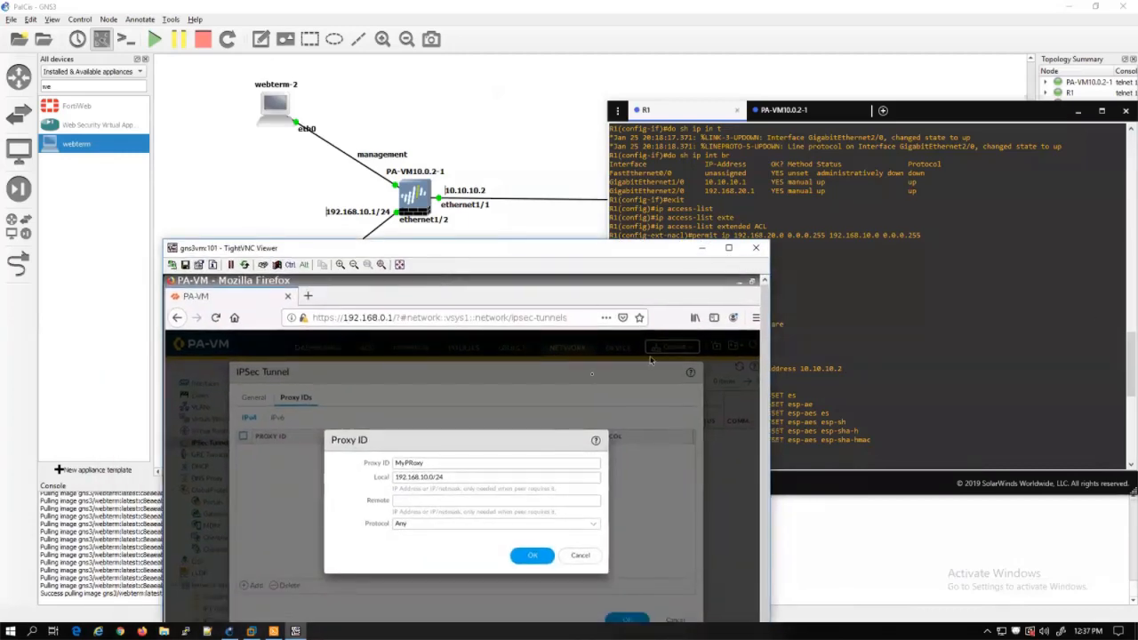
{"action": "left_click_drag", "start_coordinate": [548, 249], "coordinate": [663, 180]}
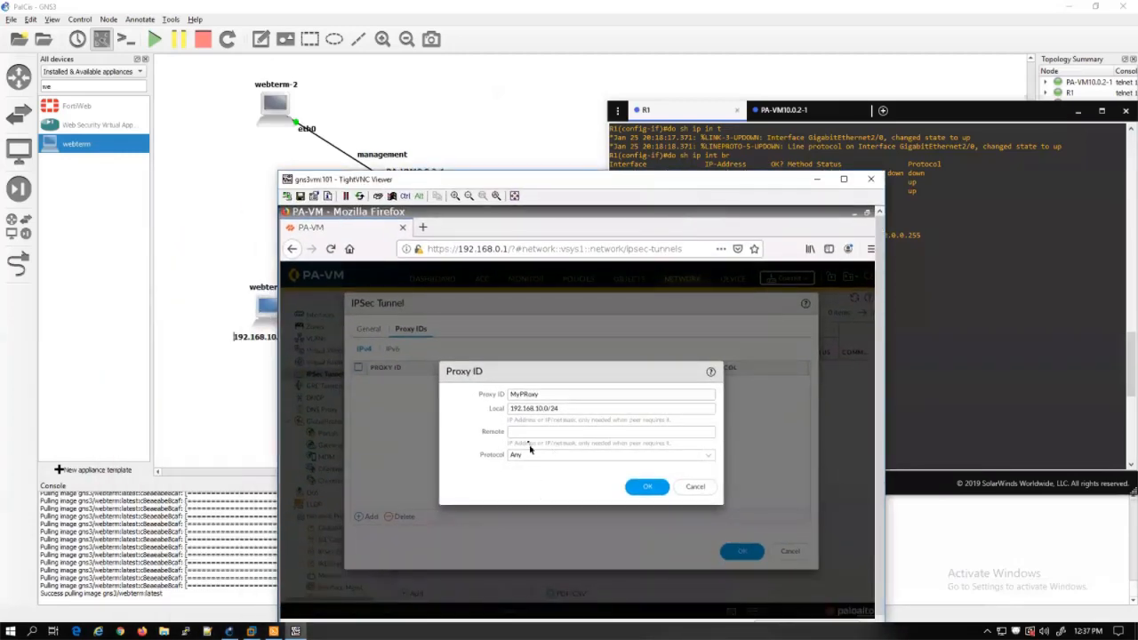
Set the proxy ID's remote subnet to 192.168.20.0/24 and save both proxy ID and MyTunnel
{"action": "left_click", "coordinate": [529, 433]}
{"action": "type", "text": "192"}
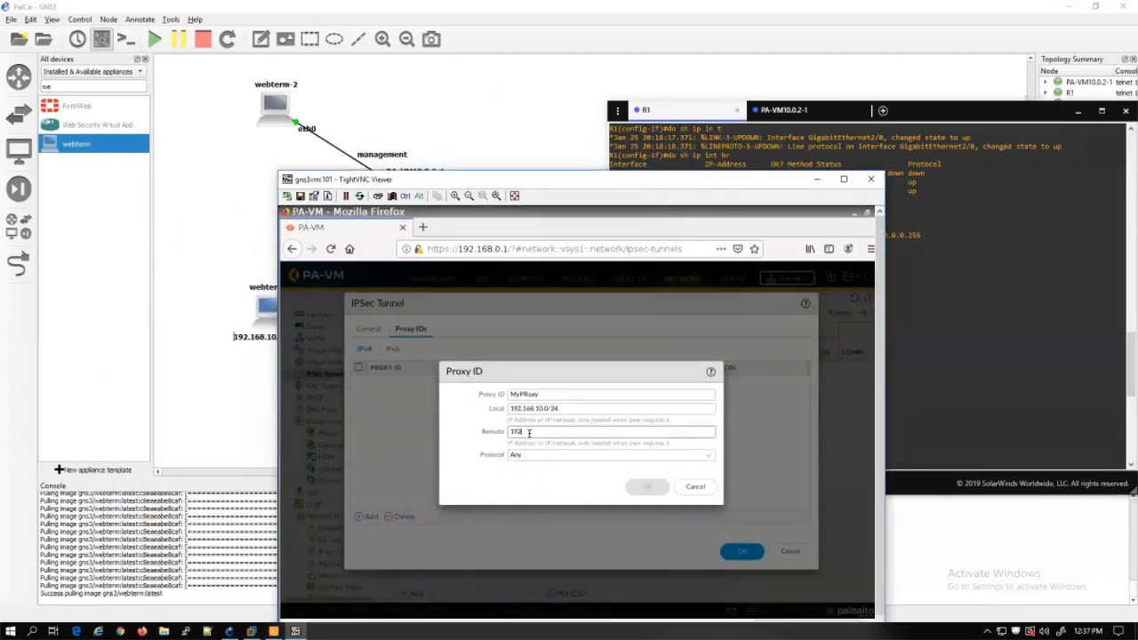
{"action": "type", "text": ".168.20.0/24"}
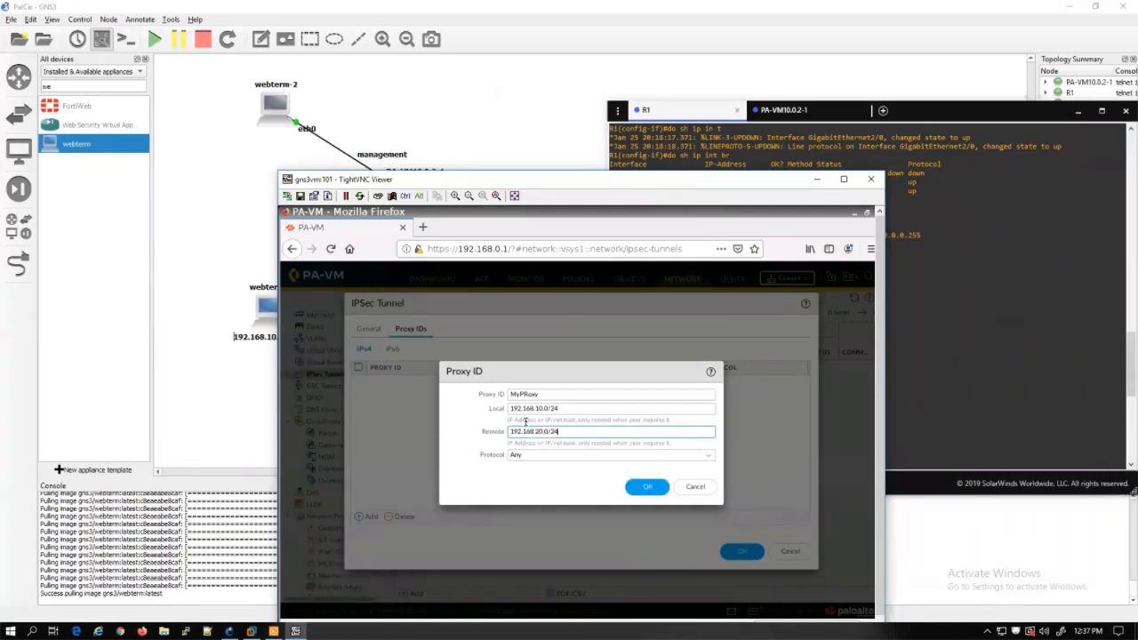
{"action": "left_click", "coordinate": [476, 447]}
{"action": "left_click", "coordinate": [649, 486]}
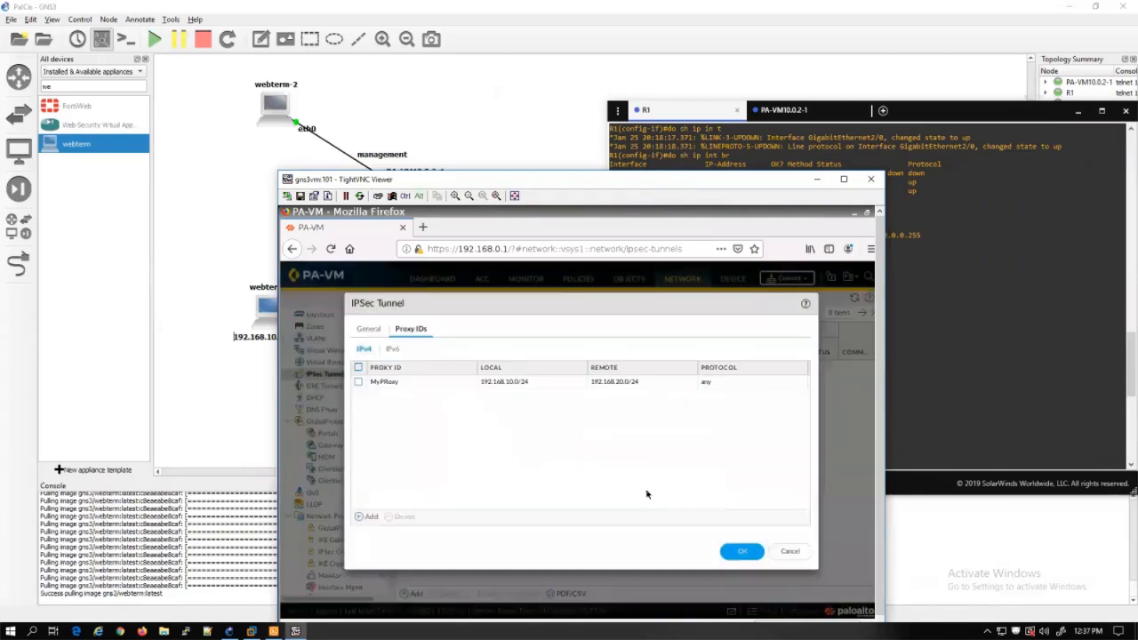
{"action": "left_click", "coordinate": [749, 552]}
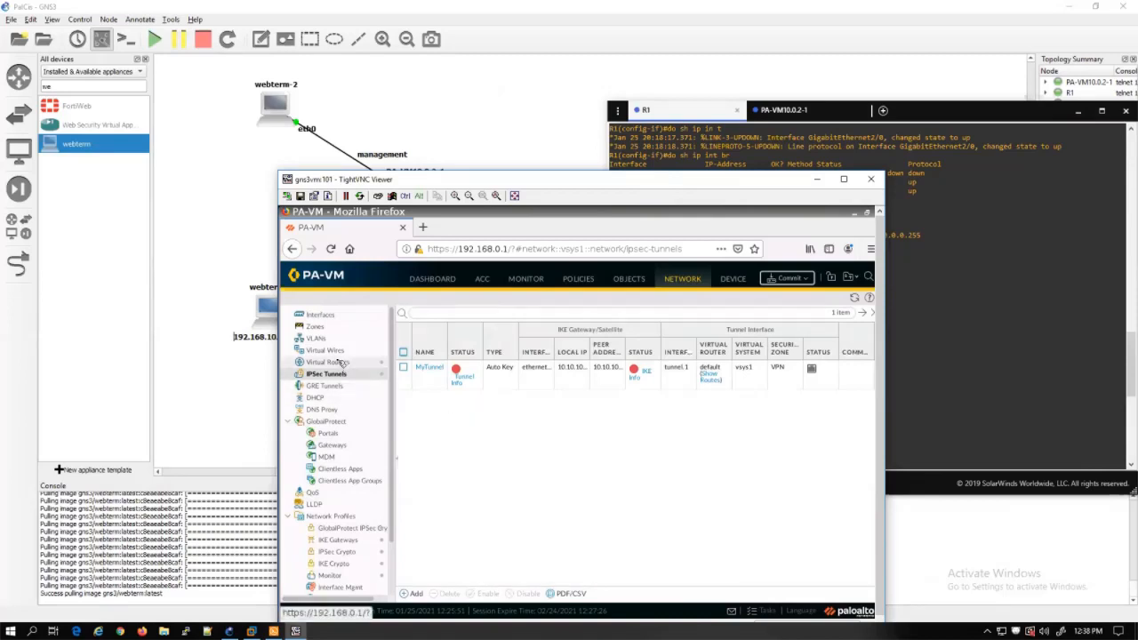
Add security rule VPN2Trust with source zone vpn and destination zone Trust
{"action": "left_click", "coordinate": [576, 278]}
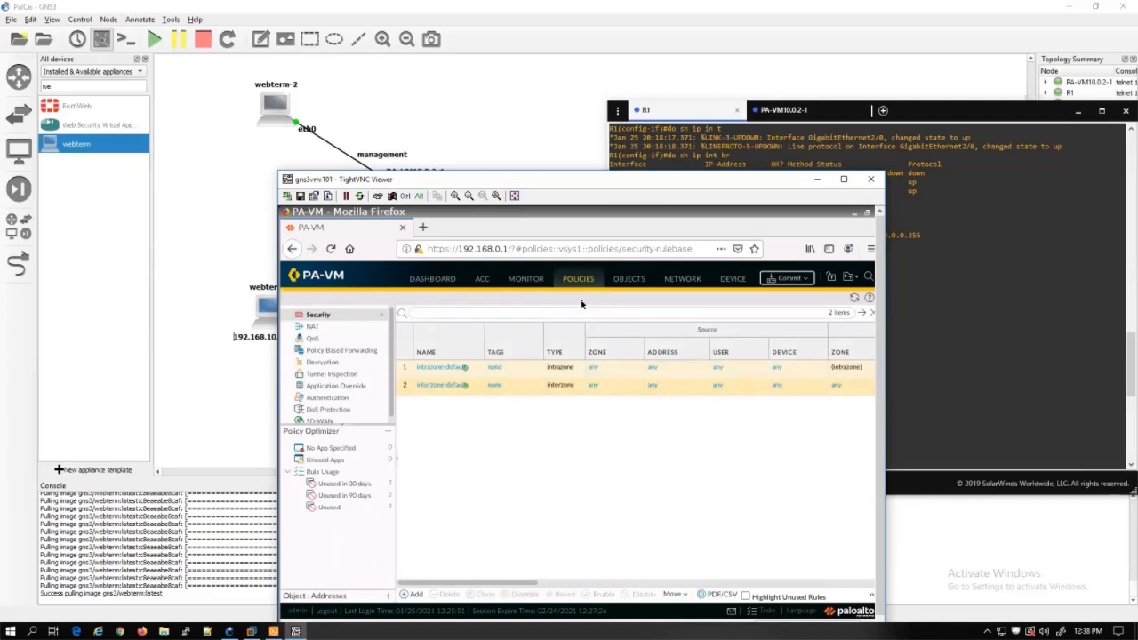
{"action": "left_click", "coordinate": [414, 595]}
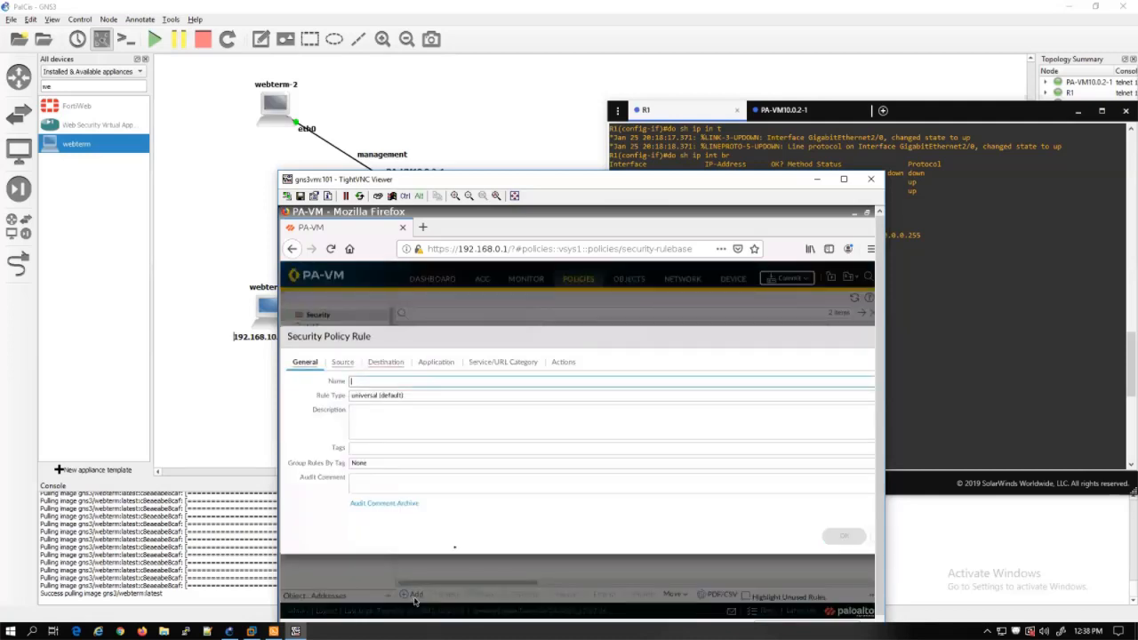
{"action": "type", "text": "VPN2Trust"}
{"action": "left_click", "coordinate": [343, 363]}
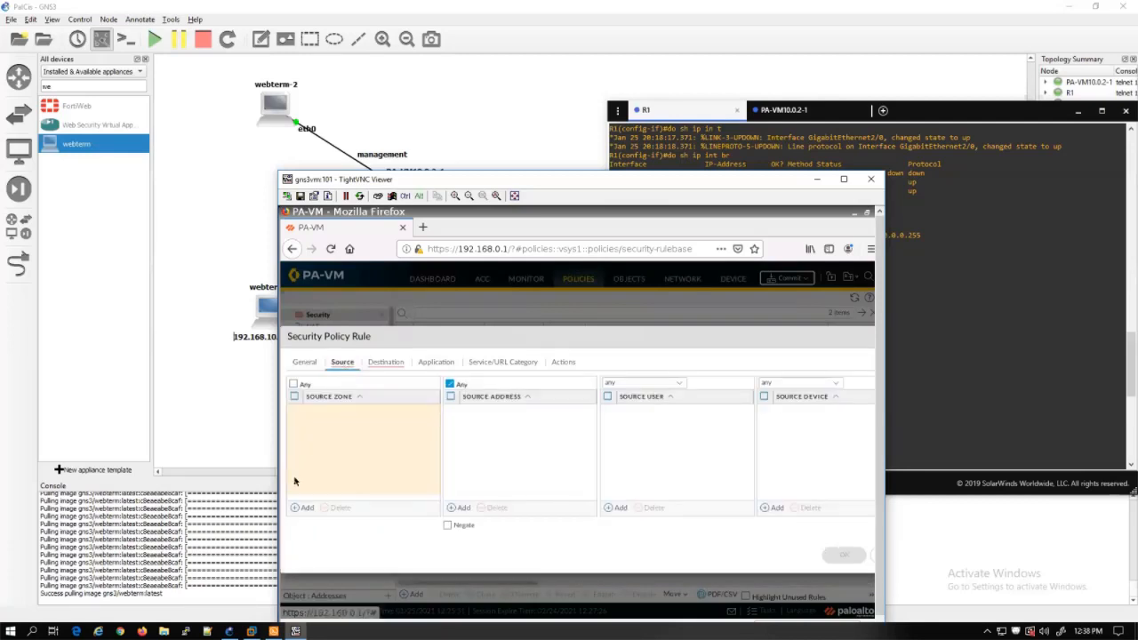
{"action": "left_click", "coordinate": [299, 506]}
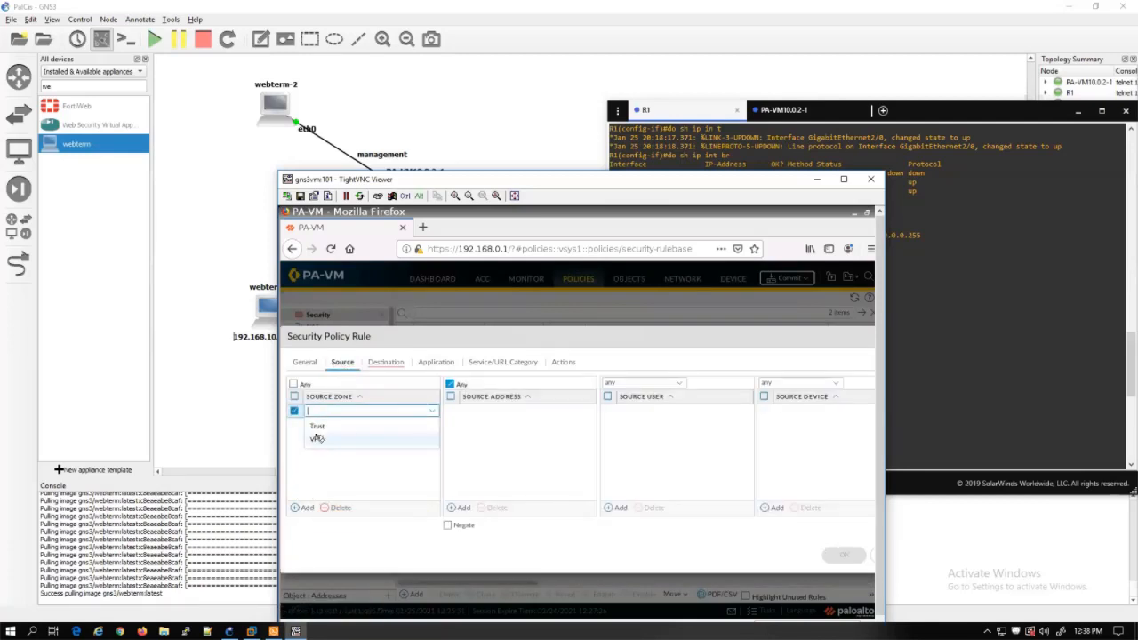
{"action": "left_click", "coordinate": [316, 439]}
{"action": "left_click", "coordinate": [386, 362]}
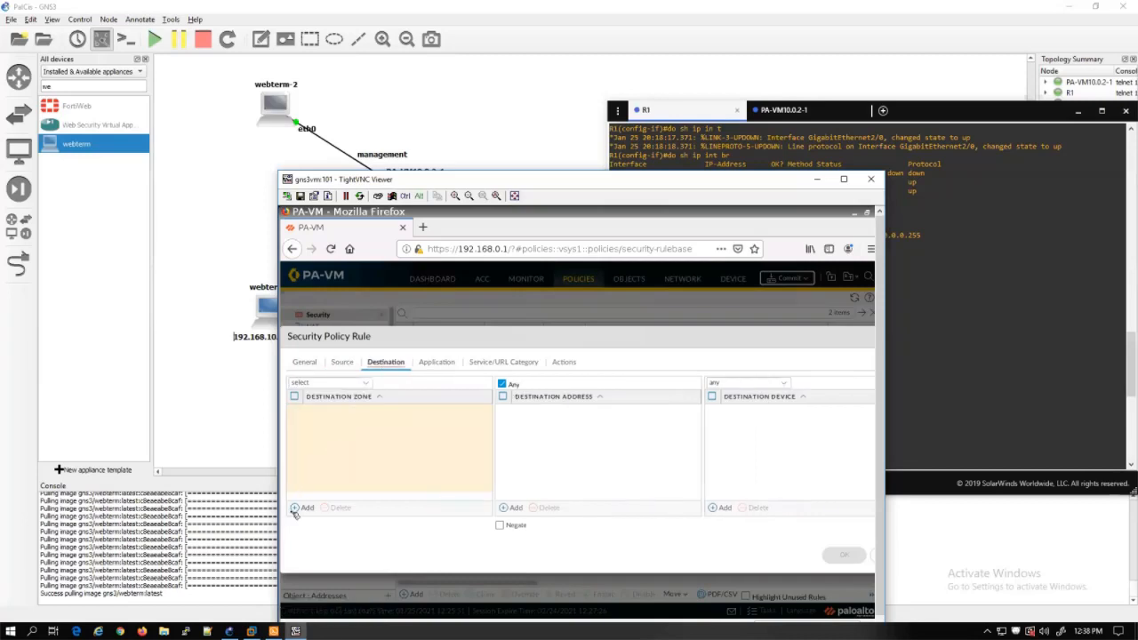
{"action": "left_click", "coordinate": [301, 508]}
{"action": "left_click", "coordinate": [324, 426]}
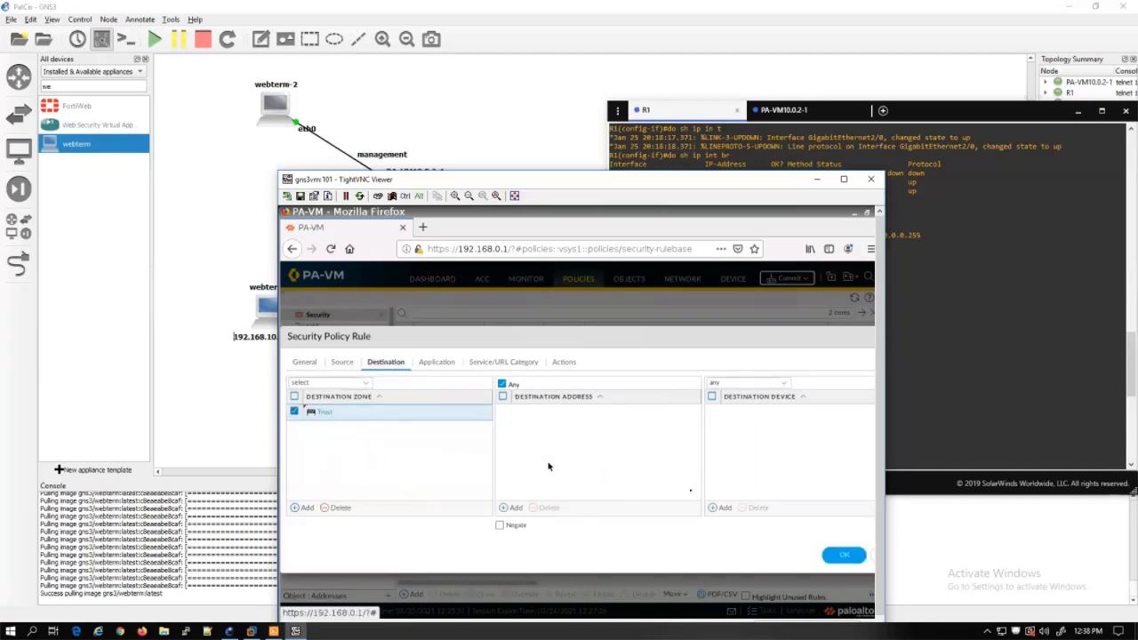
{"action": "left_click", "coordinate": [843, 556]}
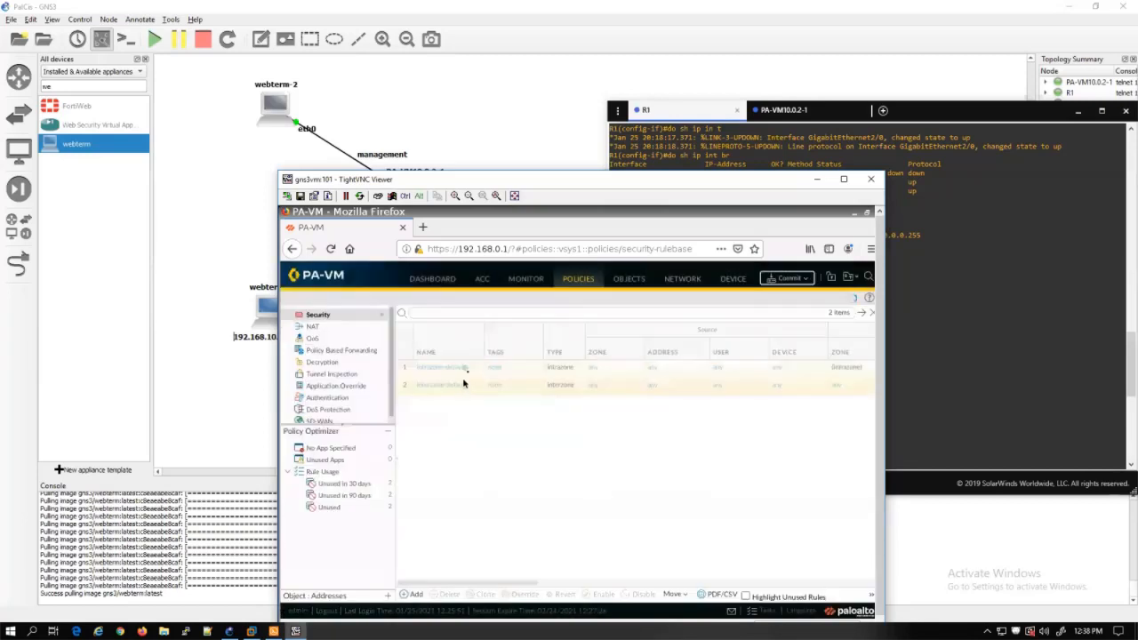
Clone the VPN2Trust rule and rename the copy Trust2VPN
{"action": "left_click", "coordinate": [517, 371]}
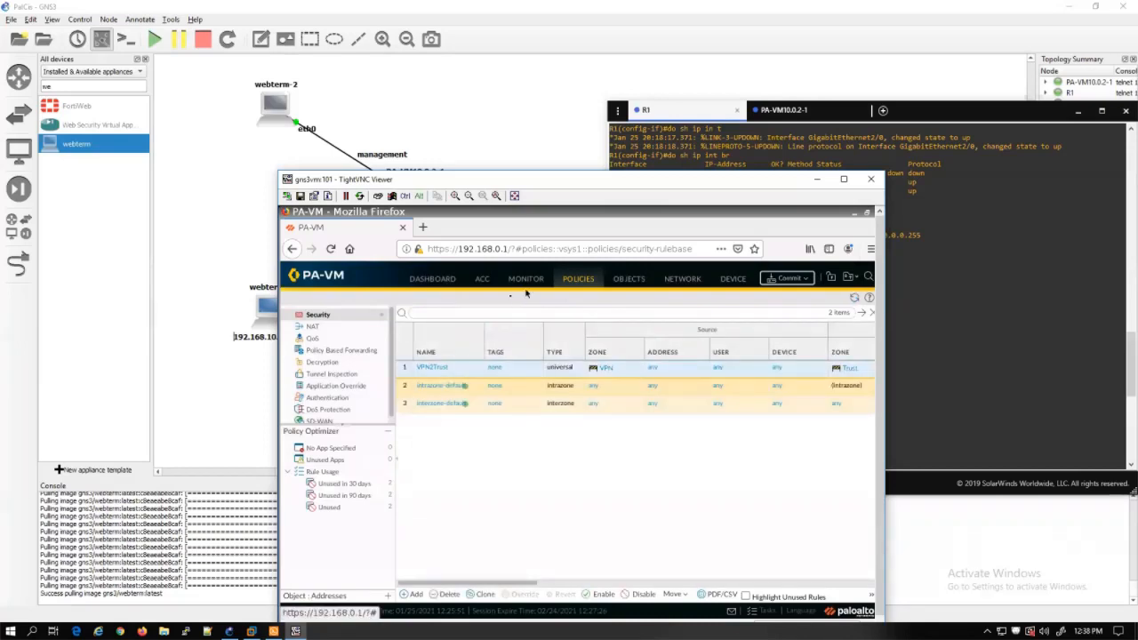
{"action": "left_click", "coordinate": [481, 594]}
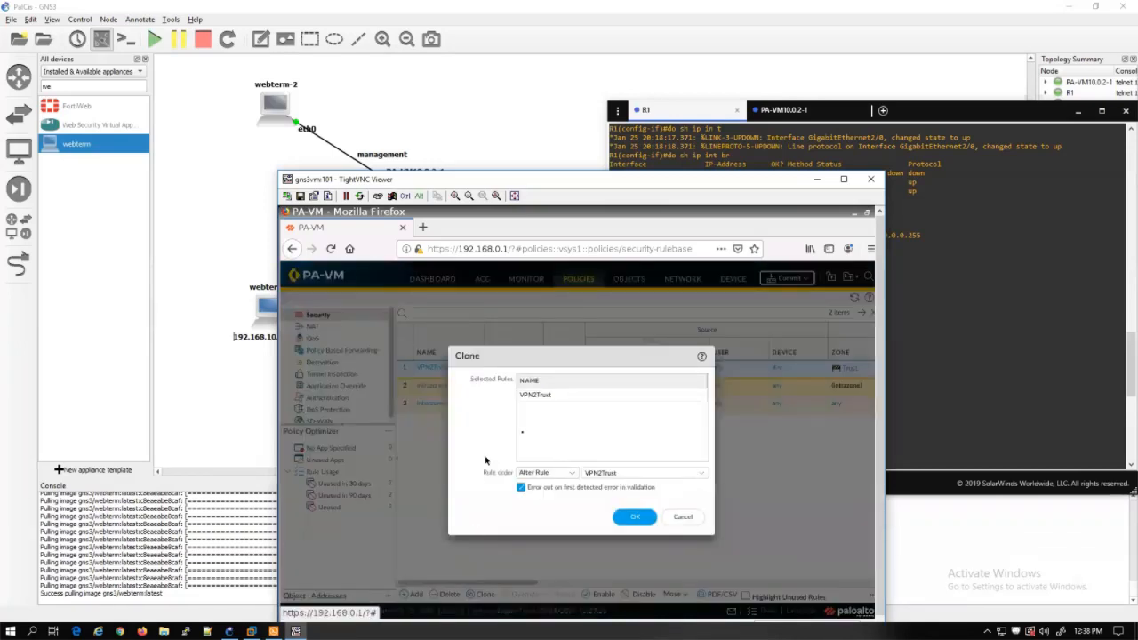
{"action": "left_click", "coordinate": [634, 518]}
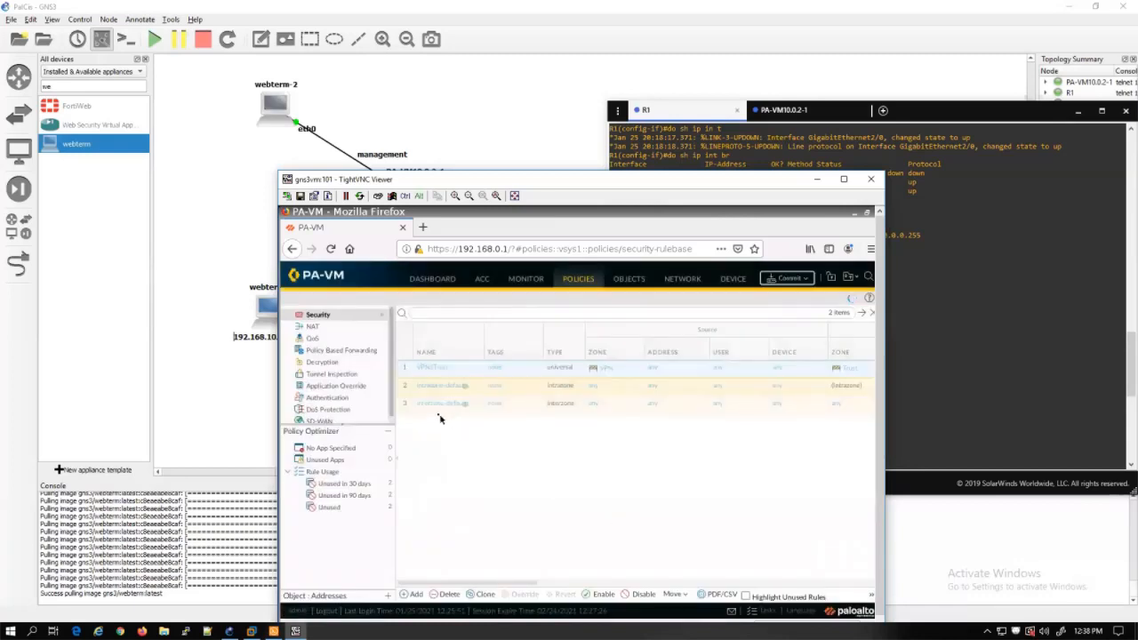
{"action": "left_click", "coordinate": [436, 388]}
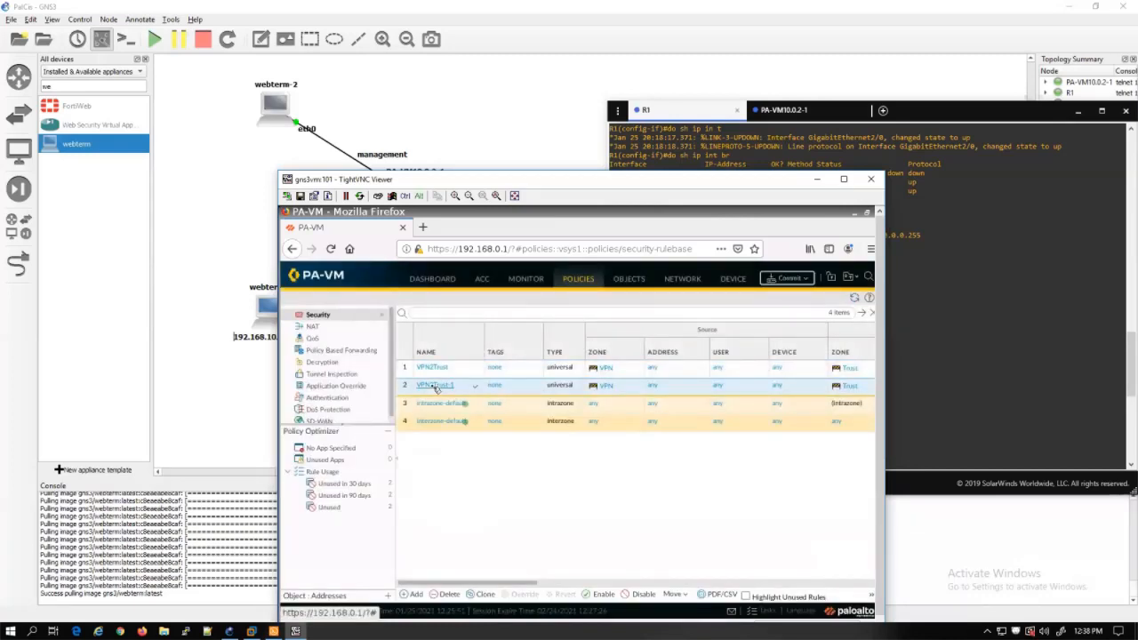
{"action": "left_click", "coordinate": [435, 388]}
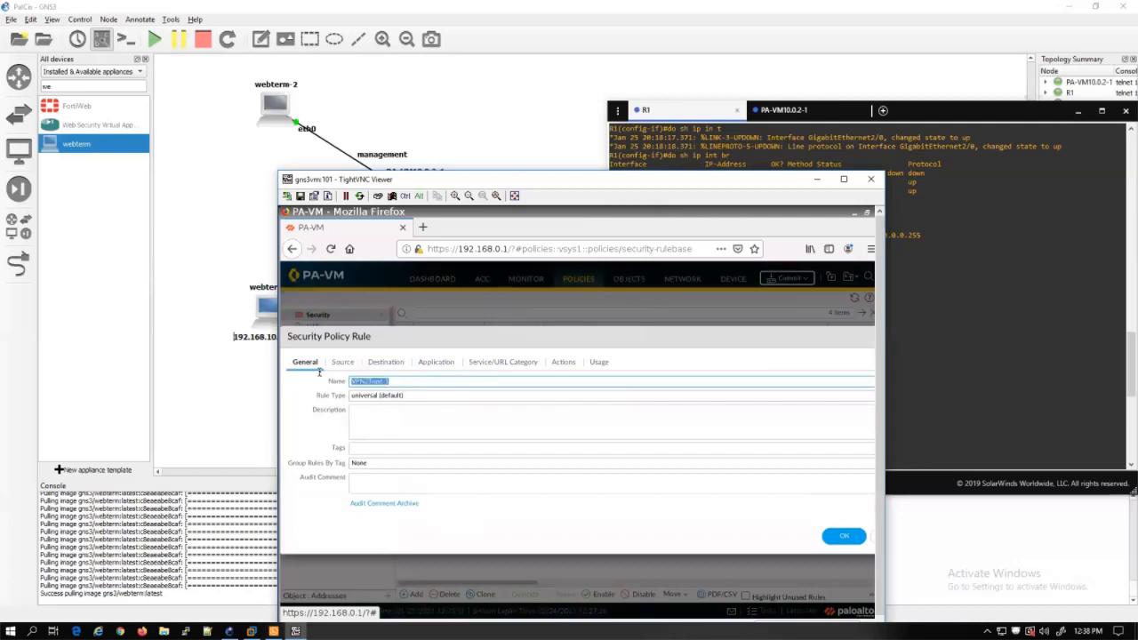
{"action": "type", "text": "Trust2VPN"}
Swap the cloned rule's zones to source Trust and destination VPN, and save it
{"action": "left_click", "coordinate": [341, 363]}
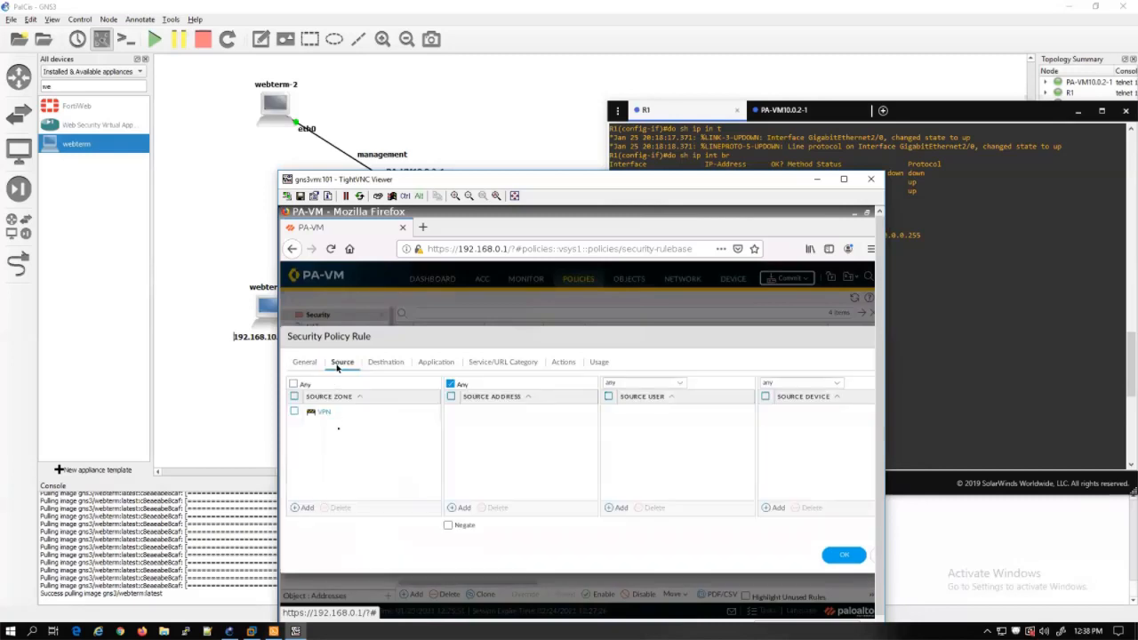
{"action": "left_click", "coordinate": [297, 413]}
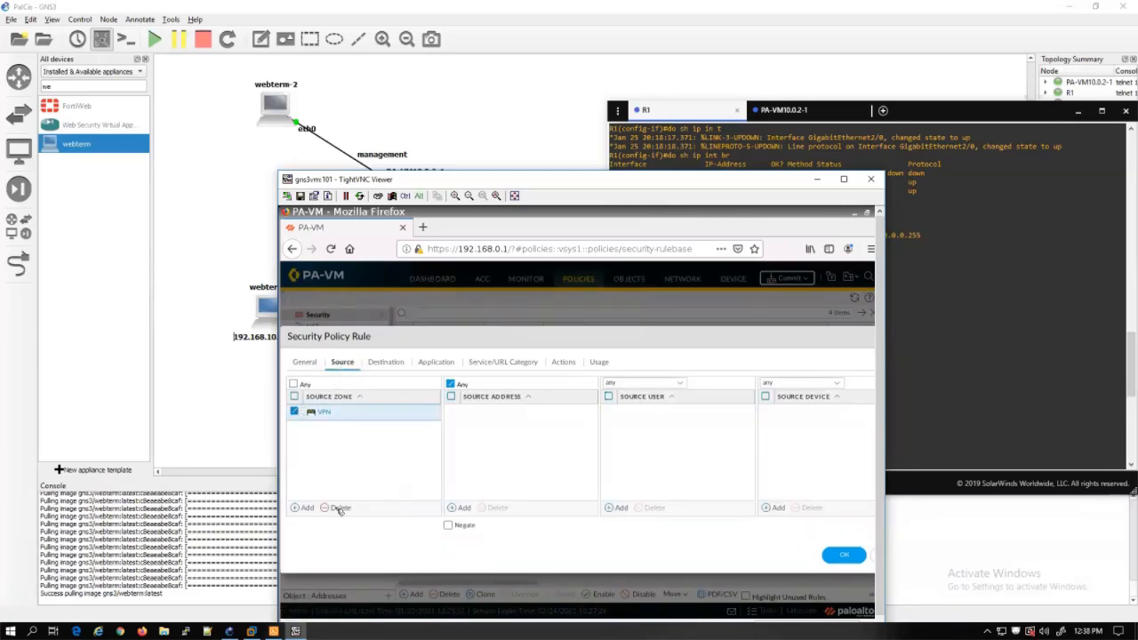
{"action": "left_click", "coordinate": [338, 509]}
{"action": "left_click", "coordinate": [302, 508]}
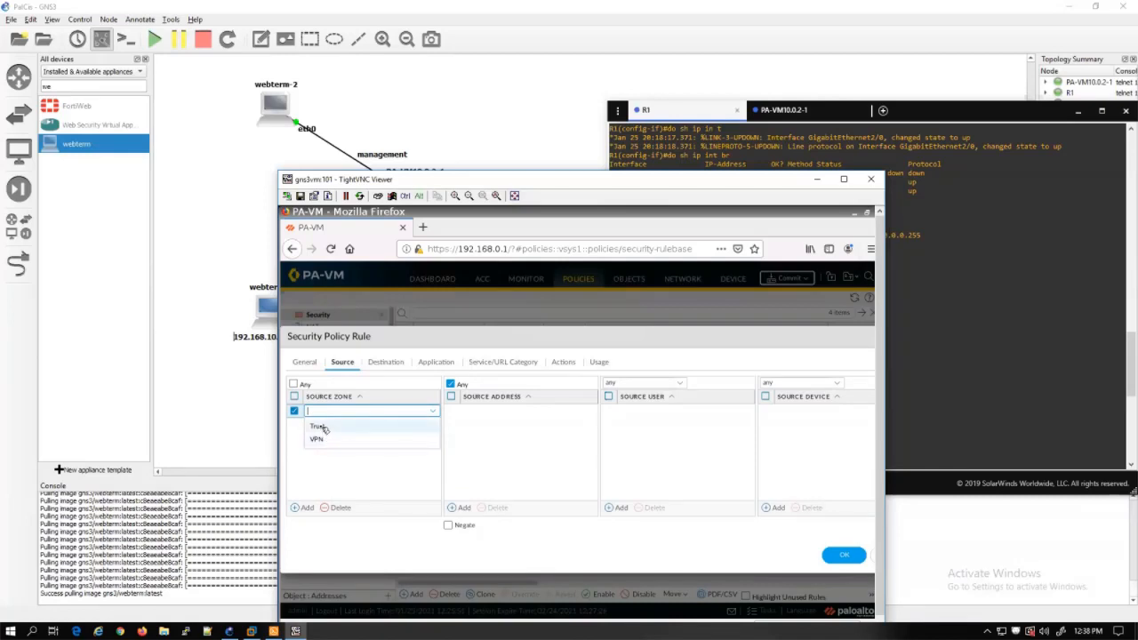
{"action": "left_click", "coordinate": [319, 426]}
{"action": "left_click", "coordinate": [386, 363]}
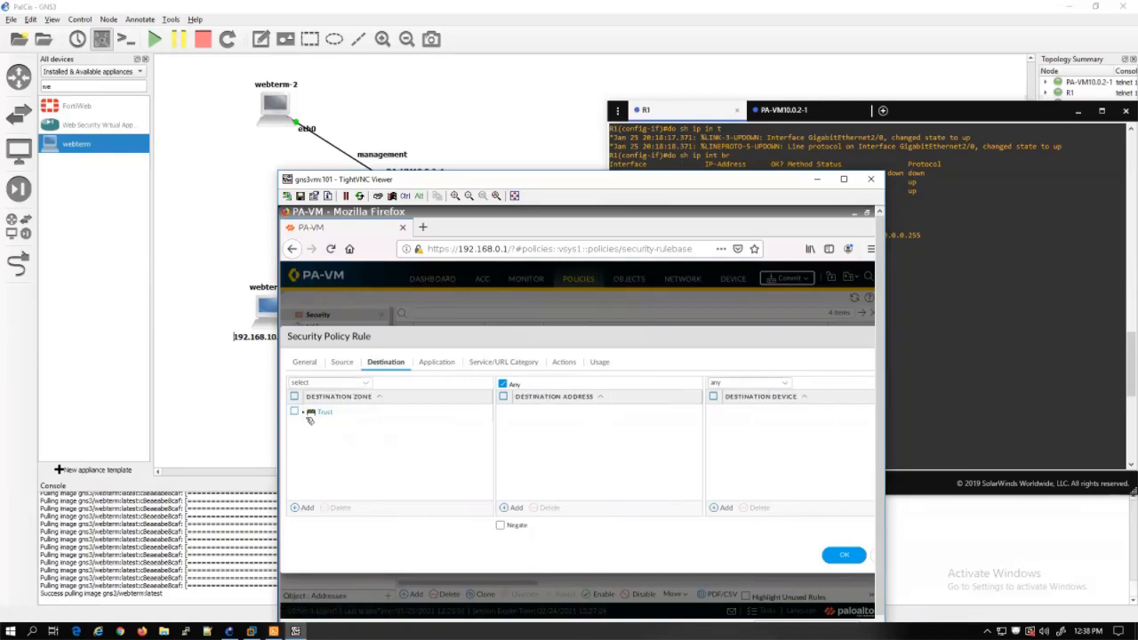
{"action": "left_click", "coordinate": [309, 416]}
{"action": "left_click", "coordinate": [340, 508]}
{"action": "left_click", "coordinate": [303, 508]}
{"action": "left_click", "coordinate": [335, 441]}
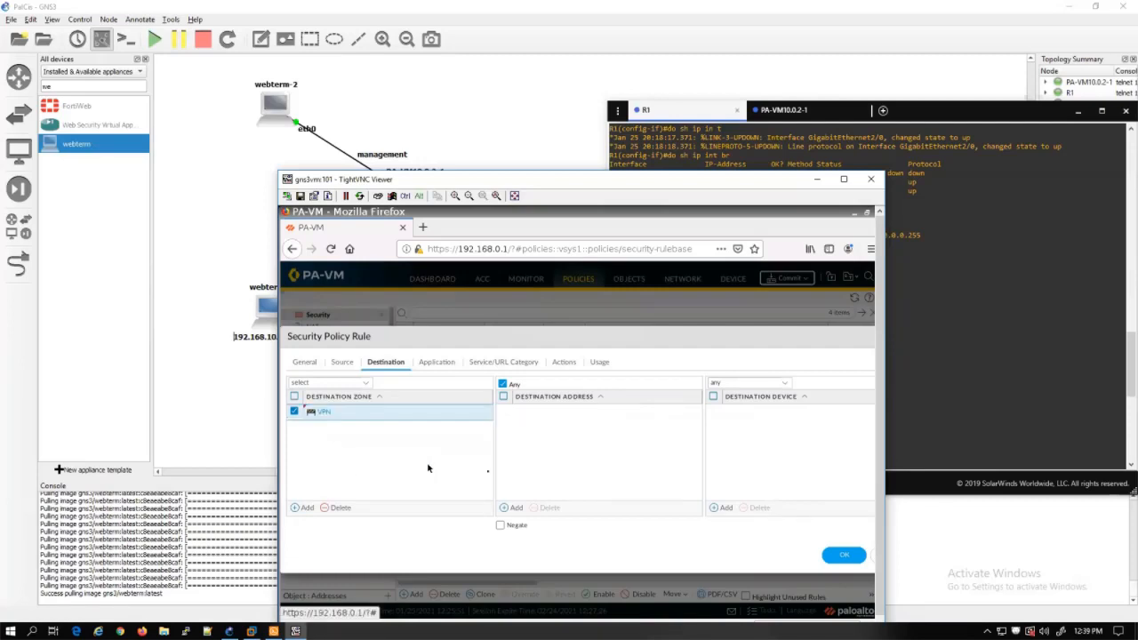
{"action": "left_click", "coordinate": [836, 560]}
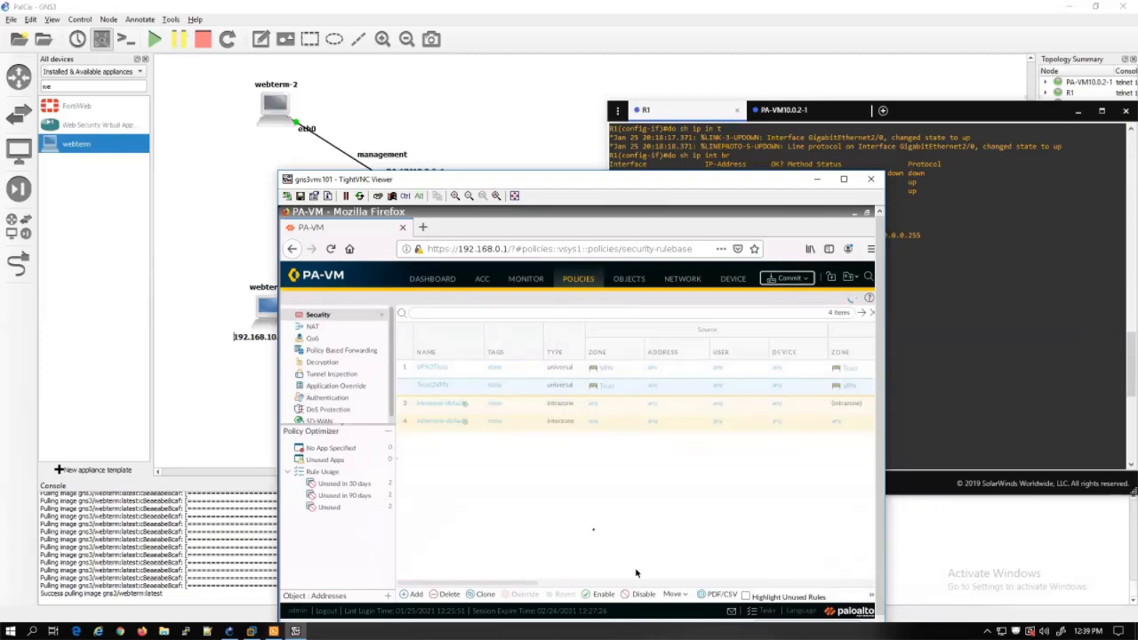
Commit the firewall configuration, then open webterm-1's desktop console from the topology
{"action": "left_click_drag", "start_coordinate": [519, 182], "coordinate": [474, 133]}
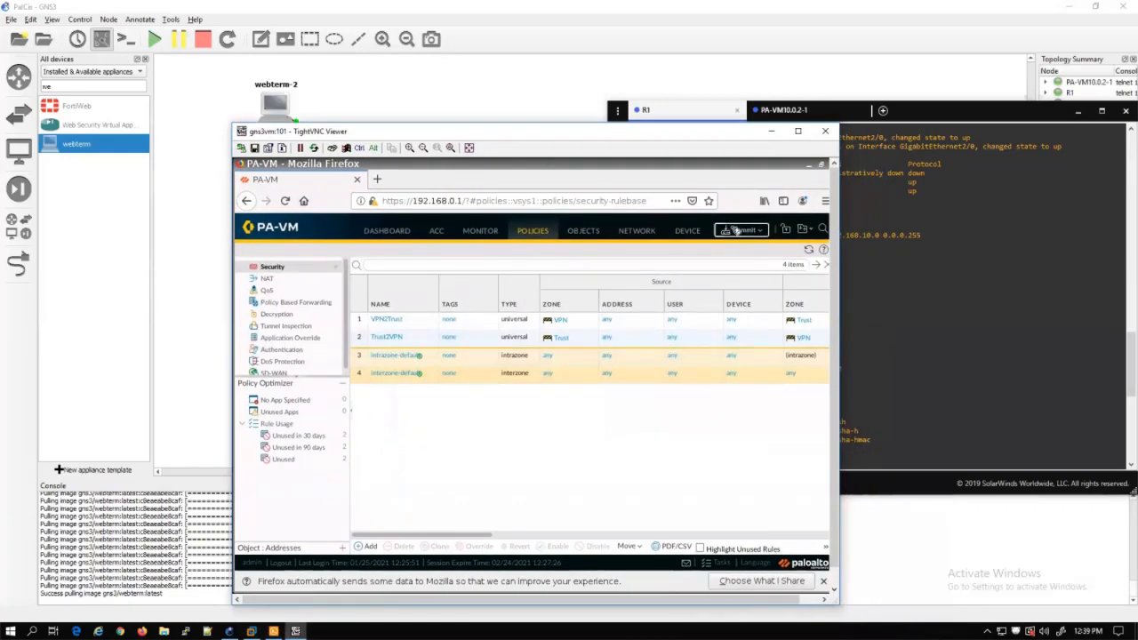
{"action": "left_click", "coordinate": [735, 230]}
{"action": "left_click", "coordinate": [651, 522]}
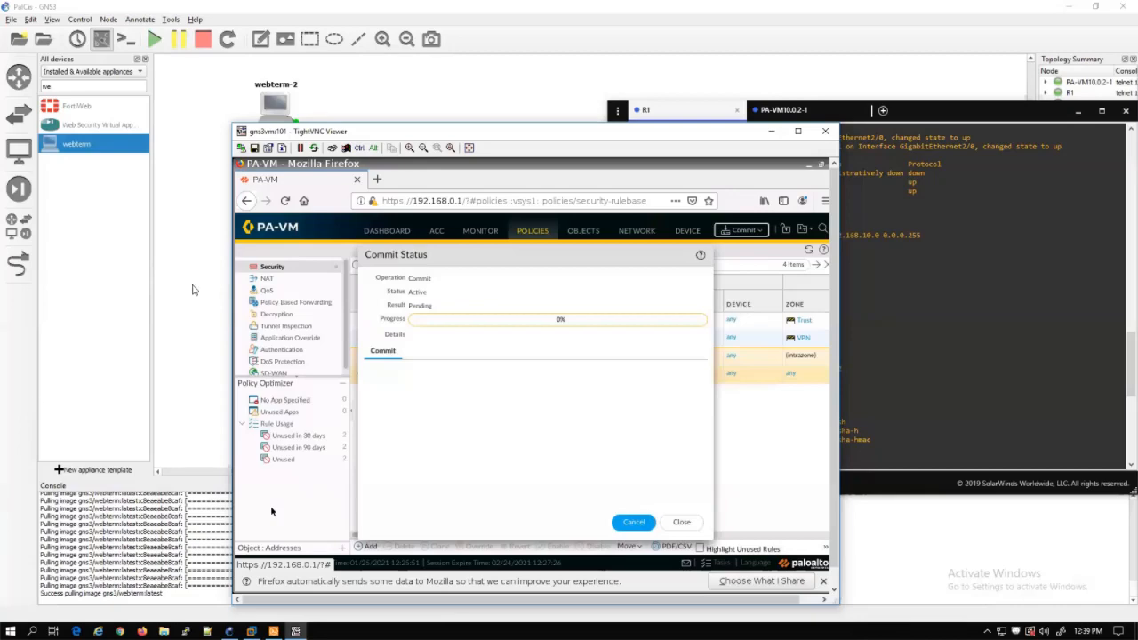
{"action": "left_click", "coordinate": [196, 288]}
{"action": "double_click", "coordinate": [268, 310]}
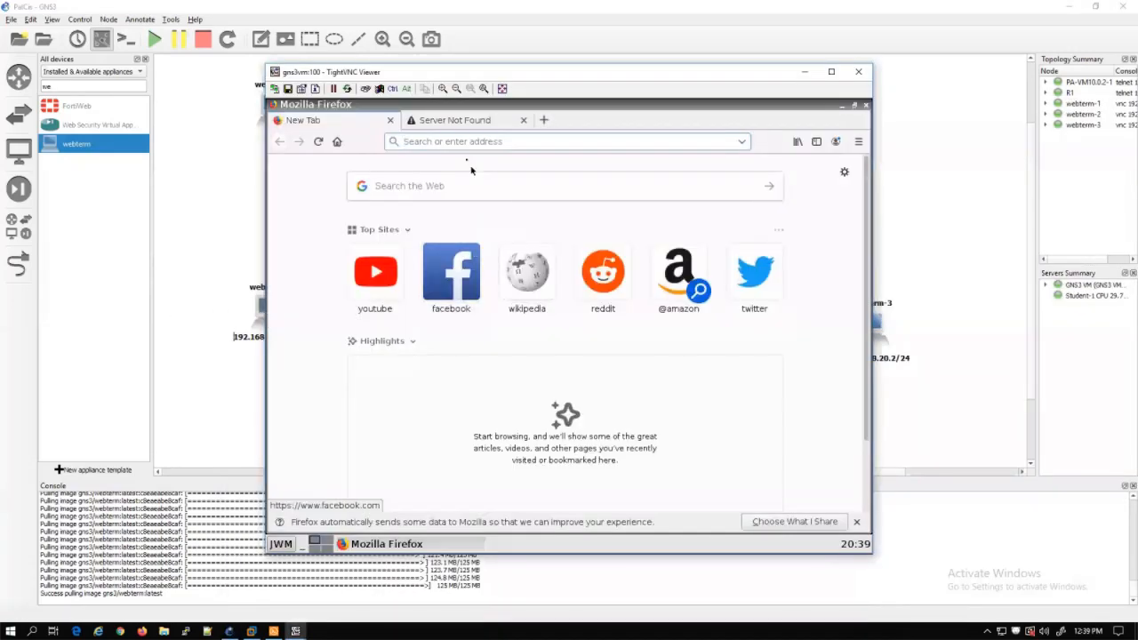
Launch a terminal on webterm-1 and ping 192.168.20.2
{"action": "left_click", "coordinate": [283, 542]}
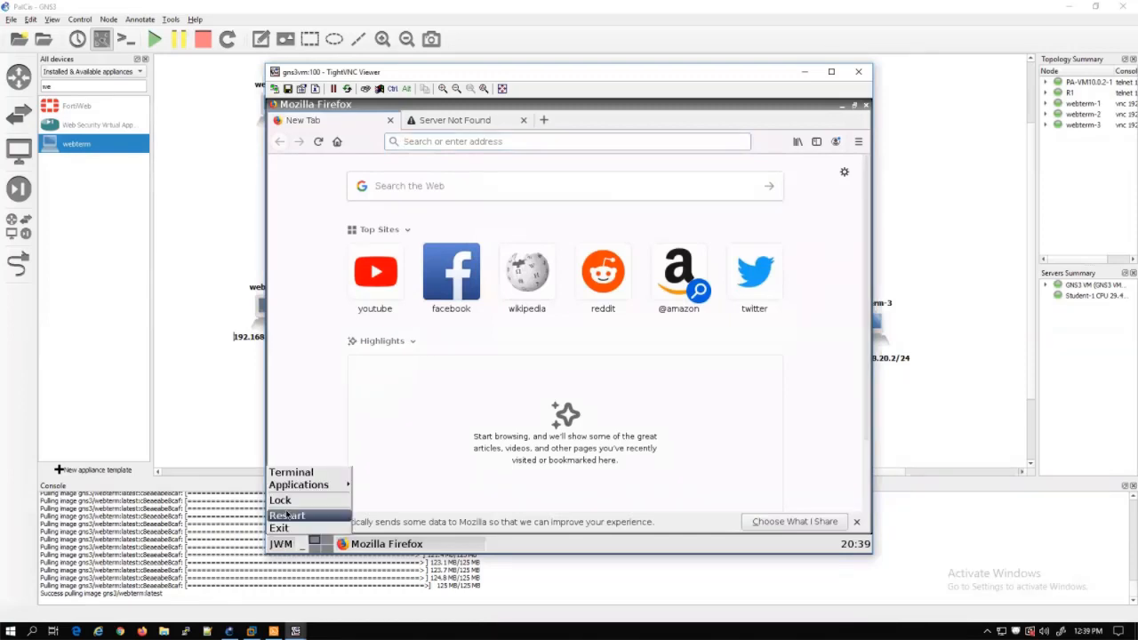
{"action": "left_click", "coordinate": [289, 476]}
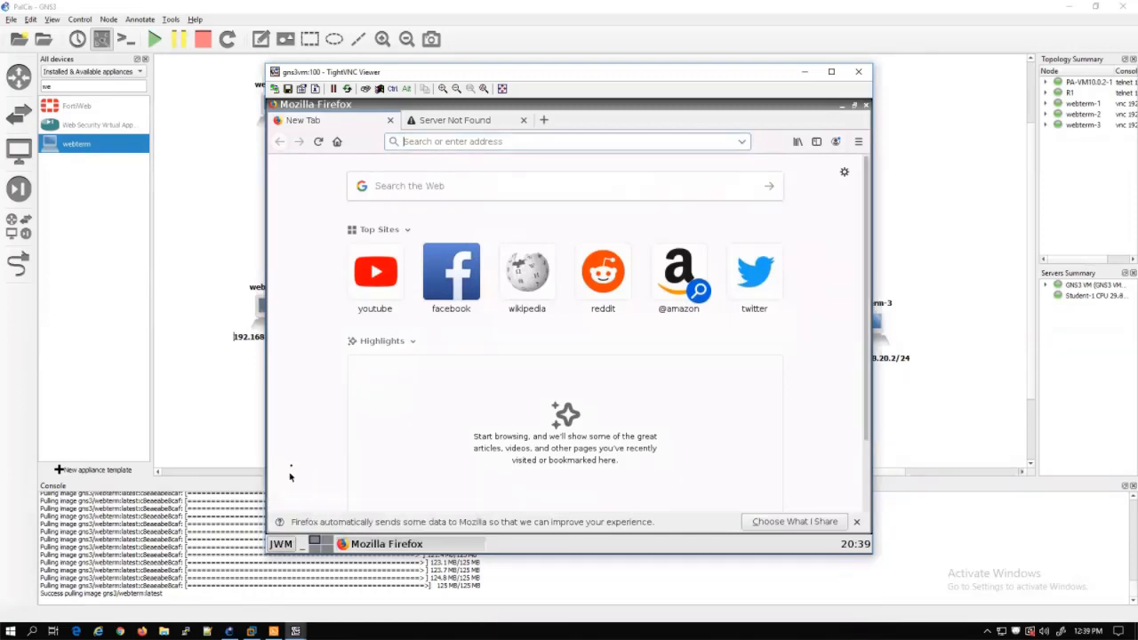
{"action": "left_click", "coordinate": [280, 541]}
{"action": "left_click", "coordinate": [292, 473]}
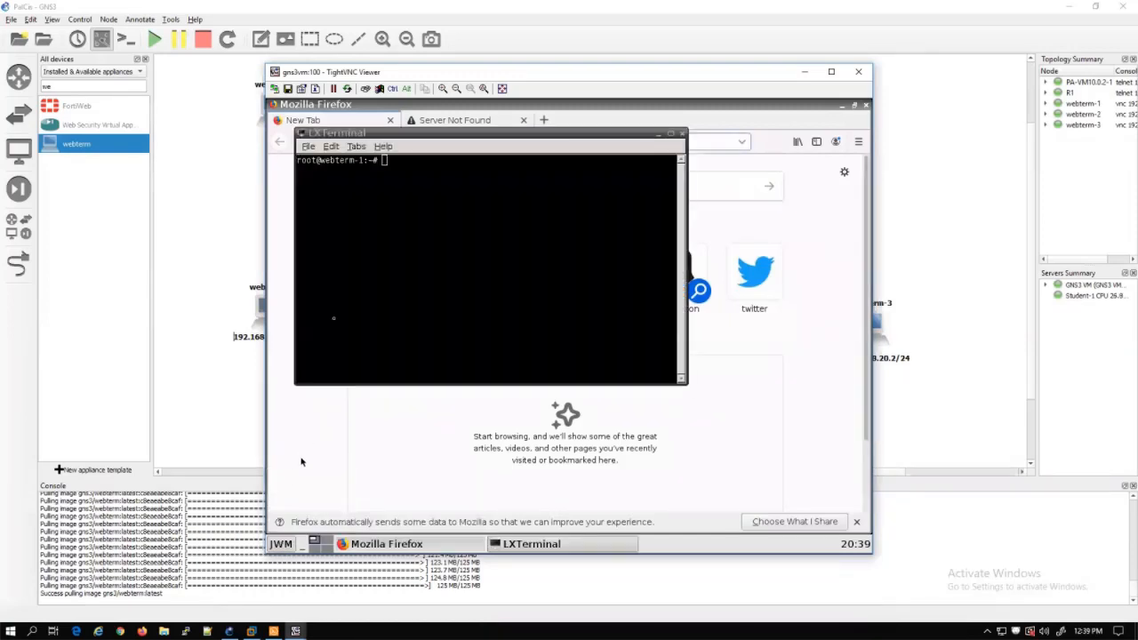
{"action": "type", "text": "ping"}
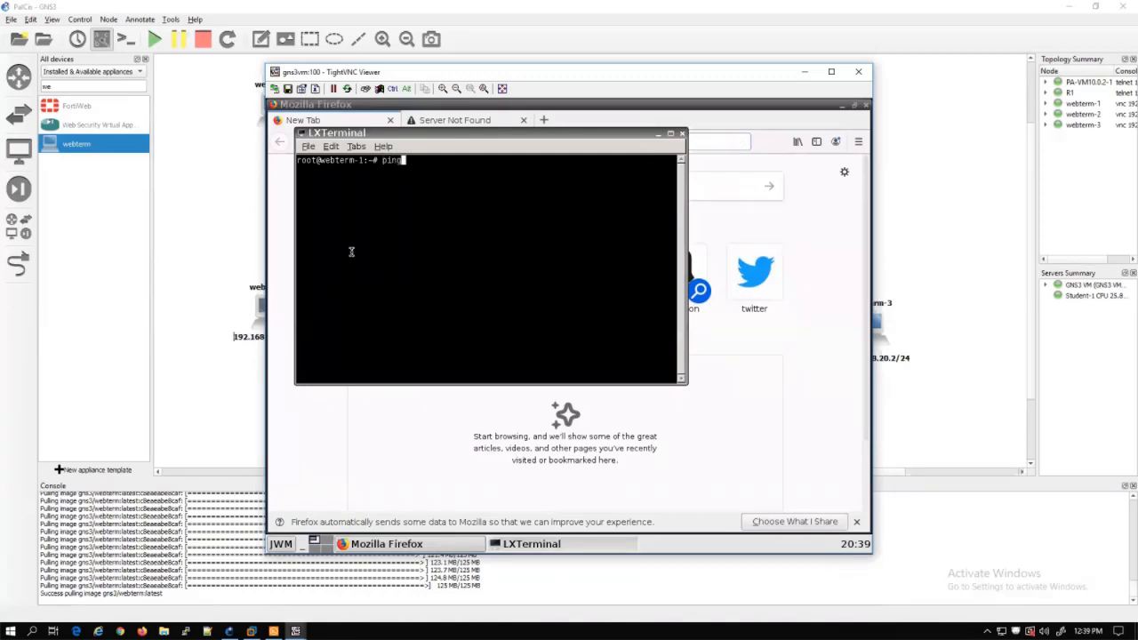
{"action": "type", "text": " 192.168.20.2"}
{"action": "key", "text": "Return"}
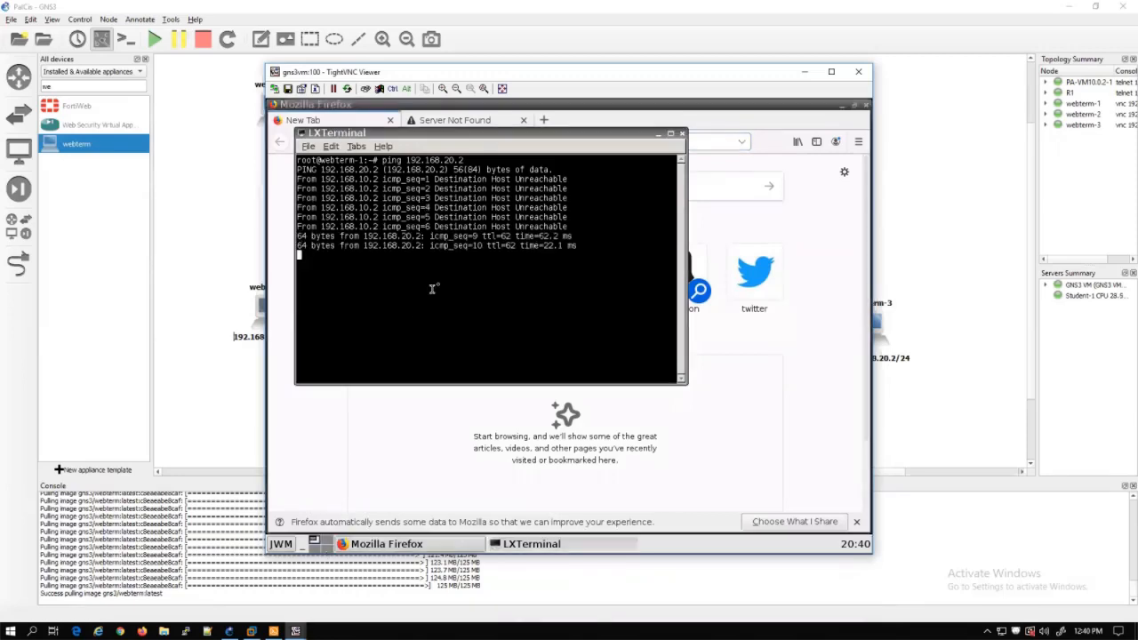
Highlight the first ping replies, then return to the firewall's commit progress
{"action": "left_click_drag", "start_coordinate": [436, 228], "coordinate": [452, 255]}
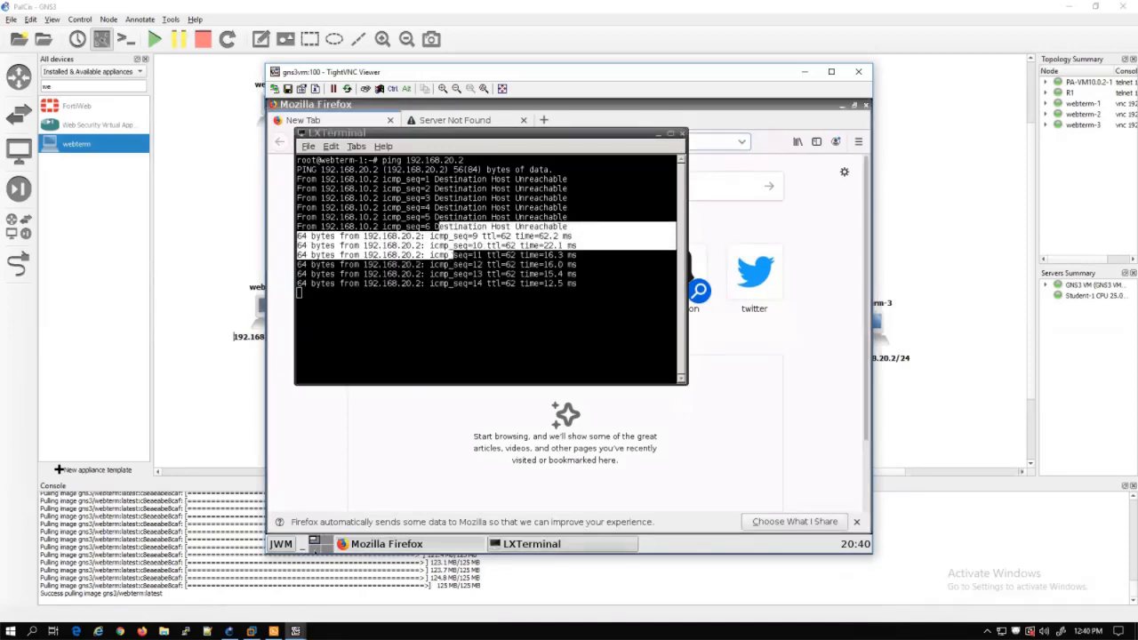
{"action": "mouse_move", "coordinate": [297, 631]}
{"action": "left_click", "coordinate": [261, 573]}
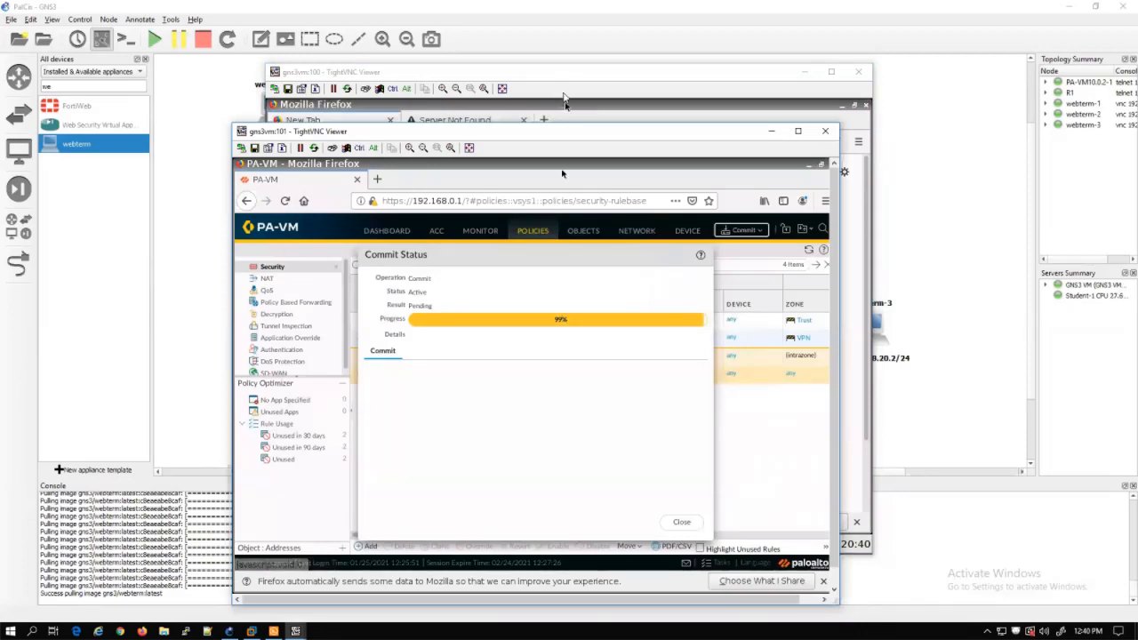
Dismiss the finished commit status and view the IPSec Tunnels list with MyTunnel up
{"action": "mouse_move", "coordinate": [548, 140]}
{"action": "left_mouse_down"}
{"action": "mouse_move", "coordinate": [569, 269]}
{"action": "mouse_move", "coordinate": [534, 144]}
{"action": "left_mouse_up"}
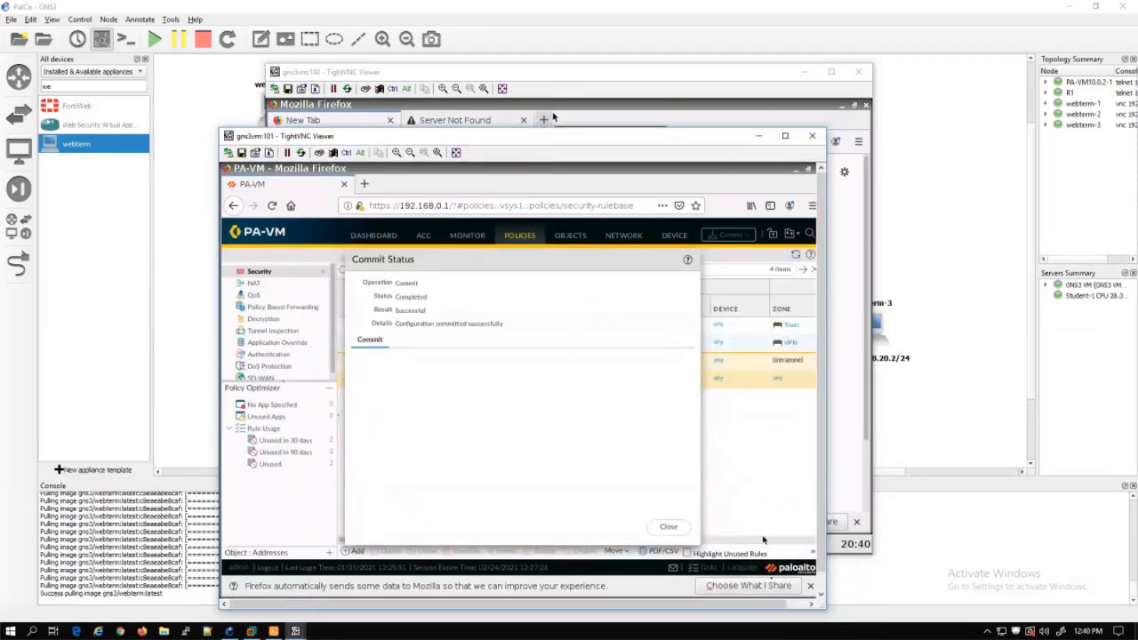
{"action": "left_click", "coordinate": [681, 529]}
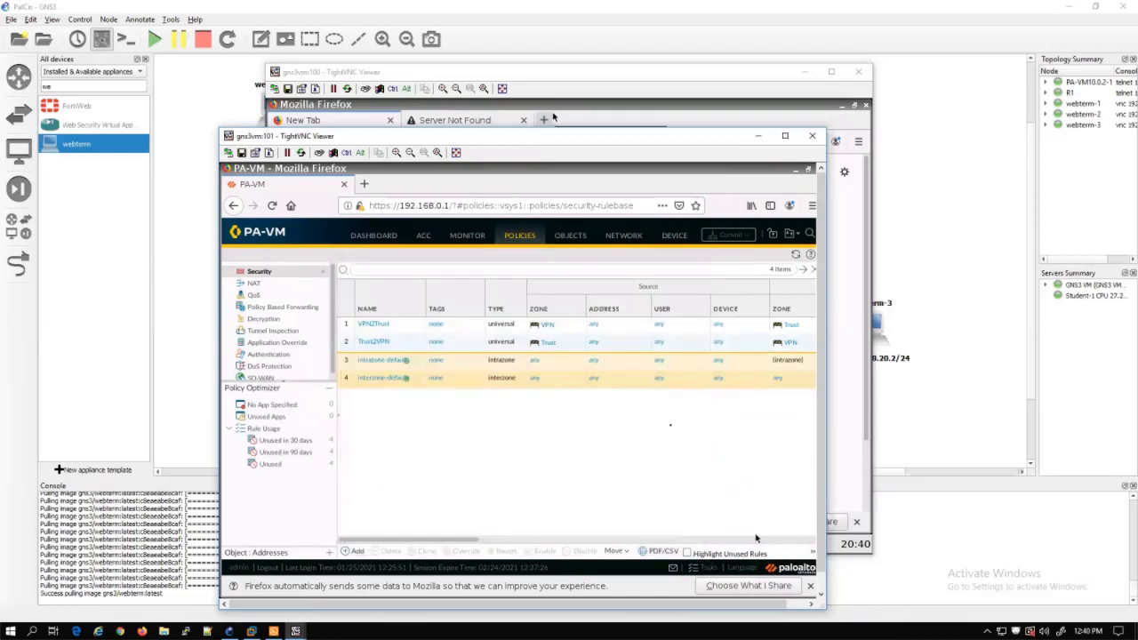
{"action": "left_click", "coordinate": [675, 237]}
{"action": "left_click", "coordinate": [636, 237]}
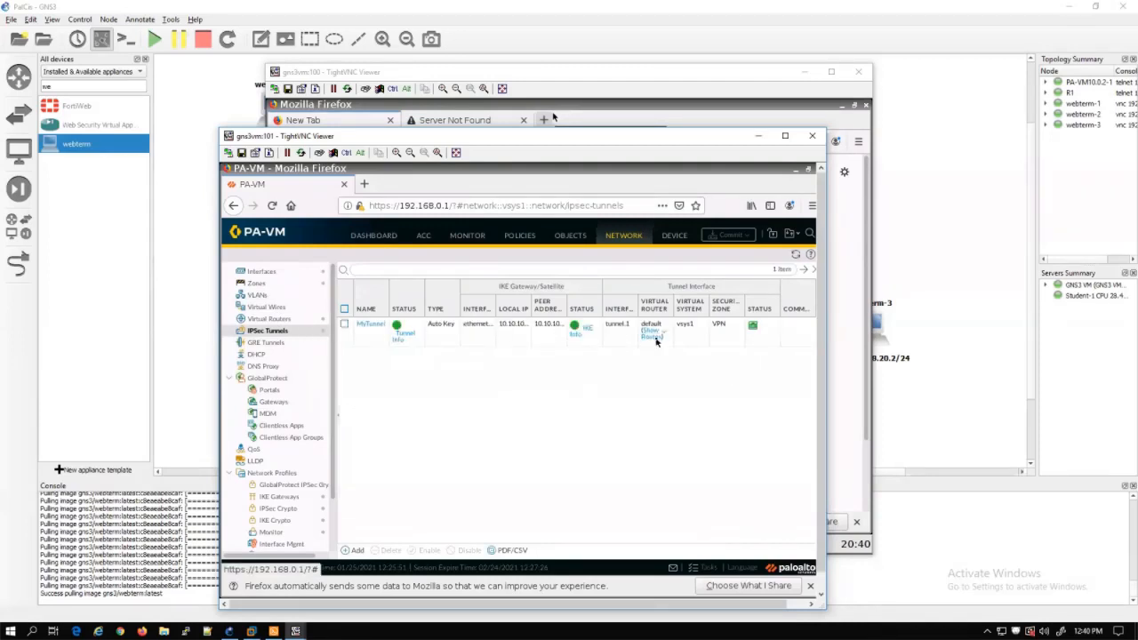
Review MyTunnel's IKE gateway details and its virtual router's route table
{"action": "left_click", "coordinate": [583, 330]}
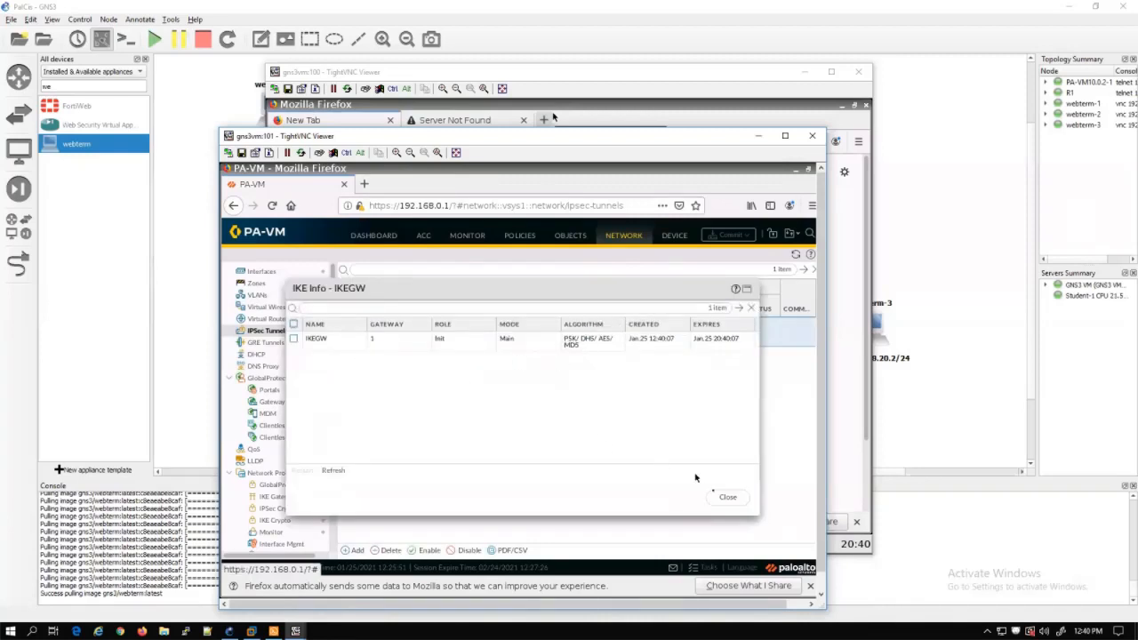
{"action": "left_click", "coordinate": [729, 498]}
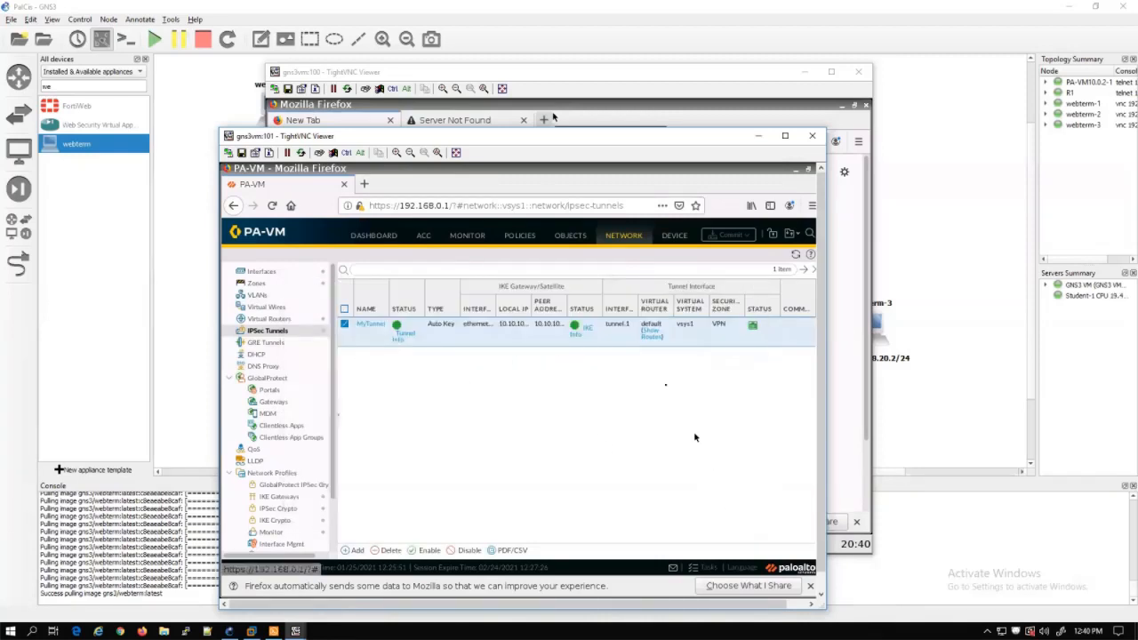
{"action": "left_click", "coordinate": [650, 336]}
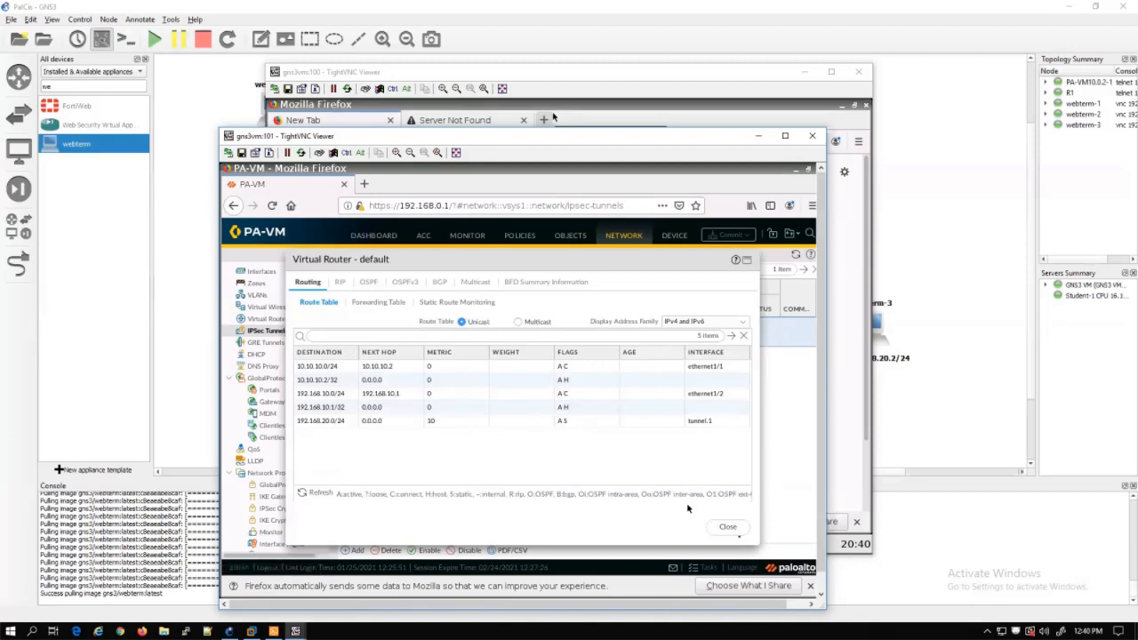
{"action": "left_click", "coordinate": [727, 526]}
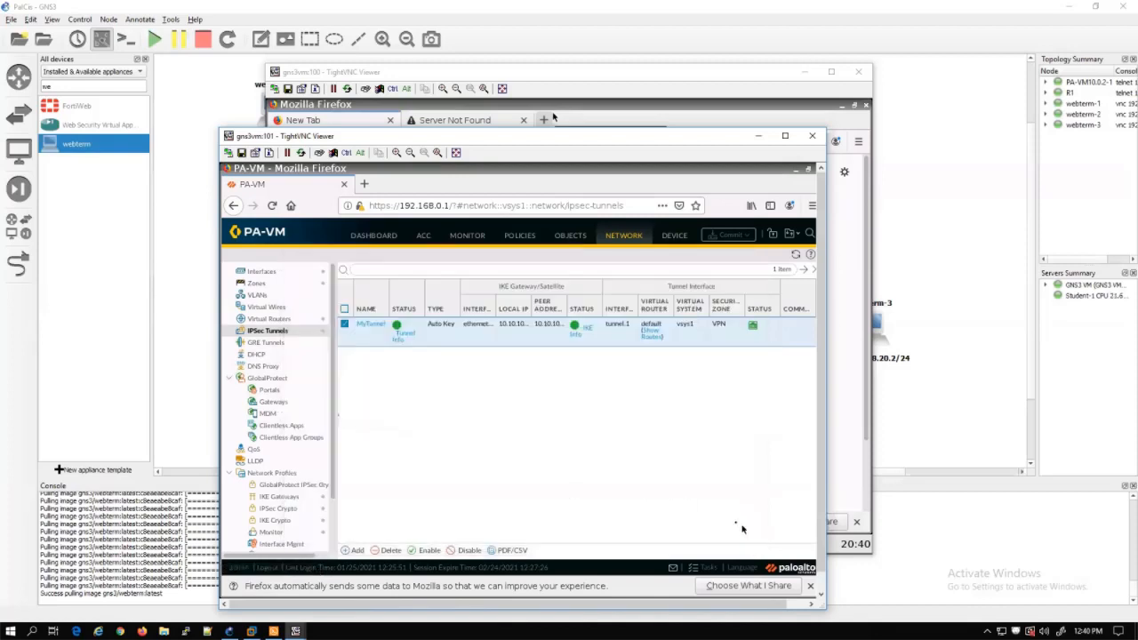
Go to the Monitor logs and open the Session Browser to check Trust-to-VPN ping sessions
{"action": "left_click", "coordinate": [467, 237]}
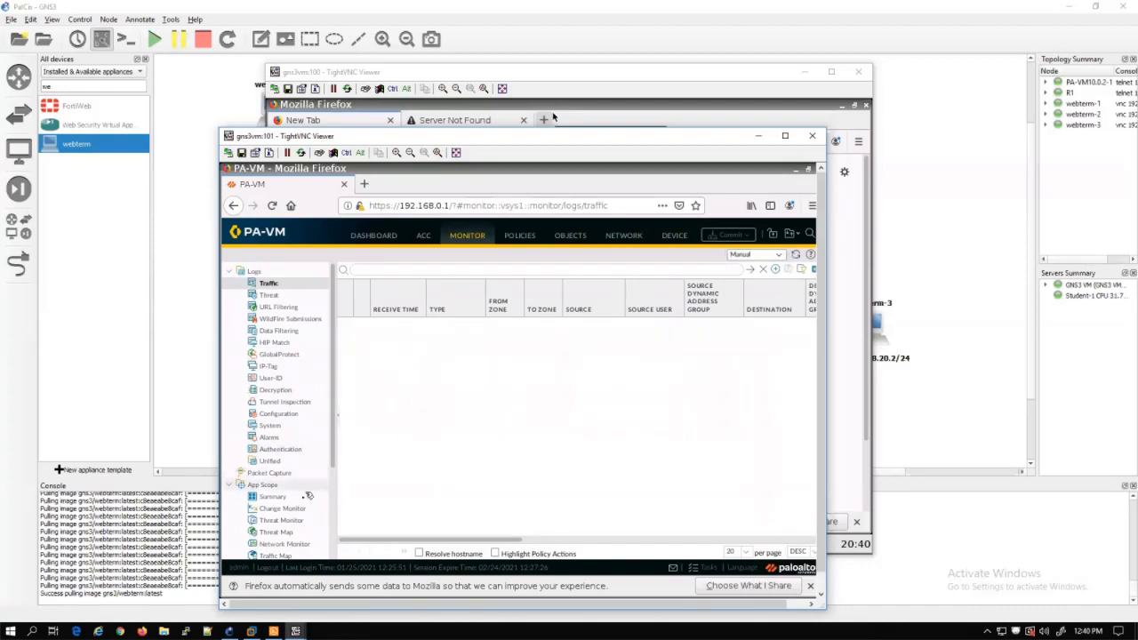
{"action": "scroll", "coordinate": [305, 517], "scroll_direction": "down", "scroll_amount": 2}
{"action": "left_click", "coordinate": [304, 512]}
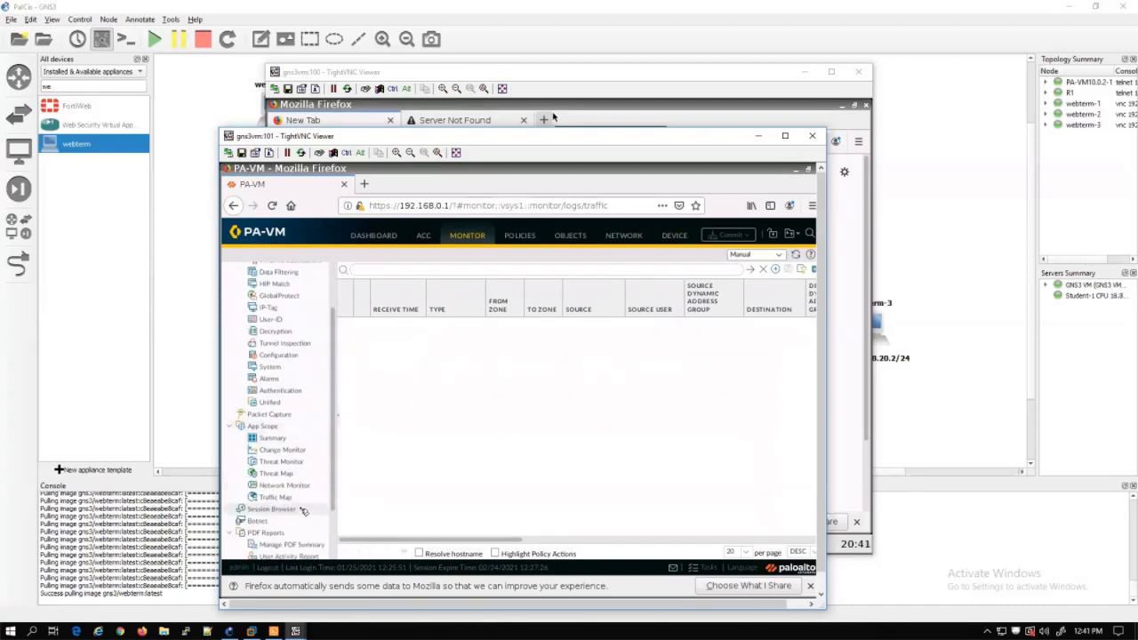